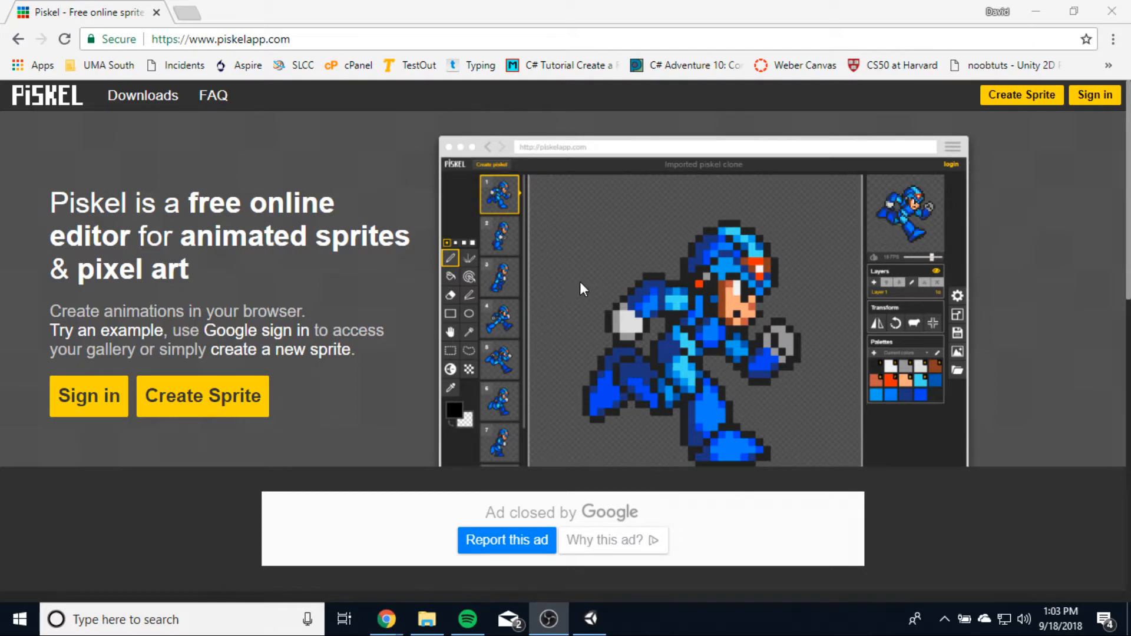
Step: Sign in to Piskel with the Google account and check the script files in the Space Shooter Resources folder
{"action": "left_click", "coordinate": [1091, 97]}
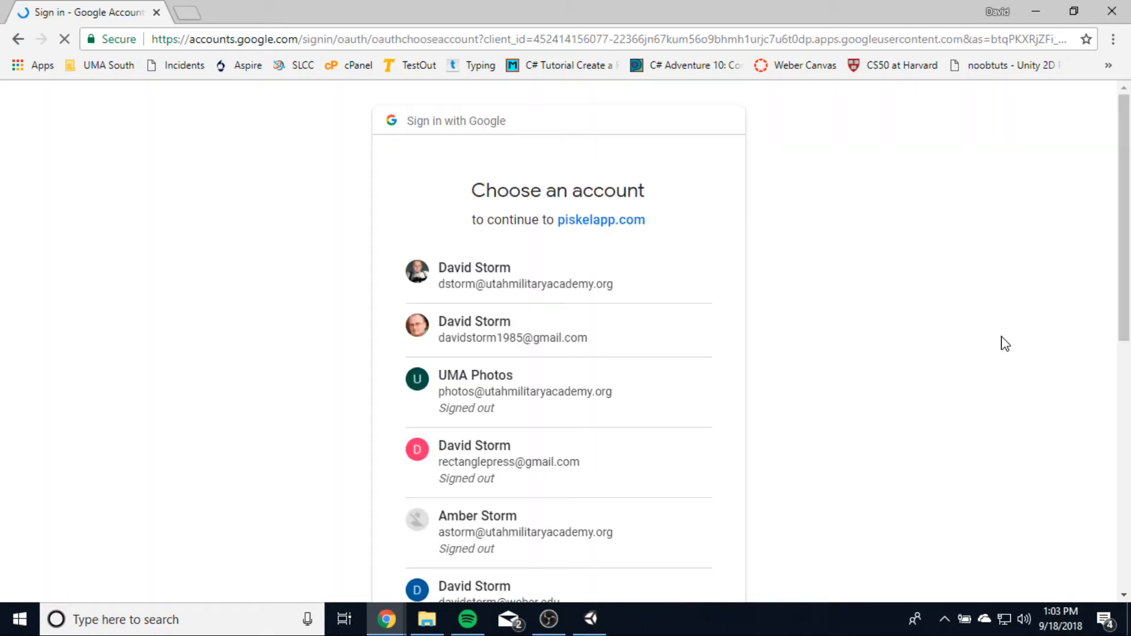
{"action": "left_click", "coordinate": [445, 268]}
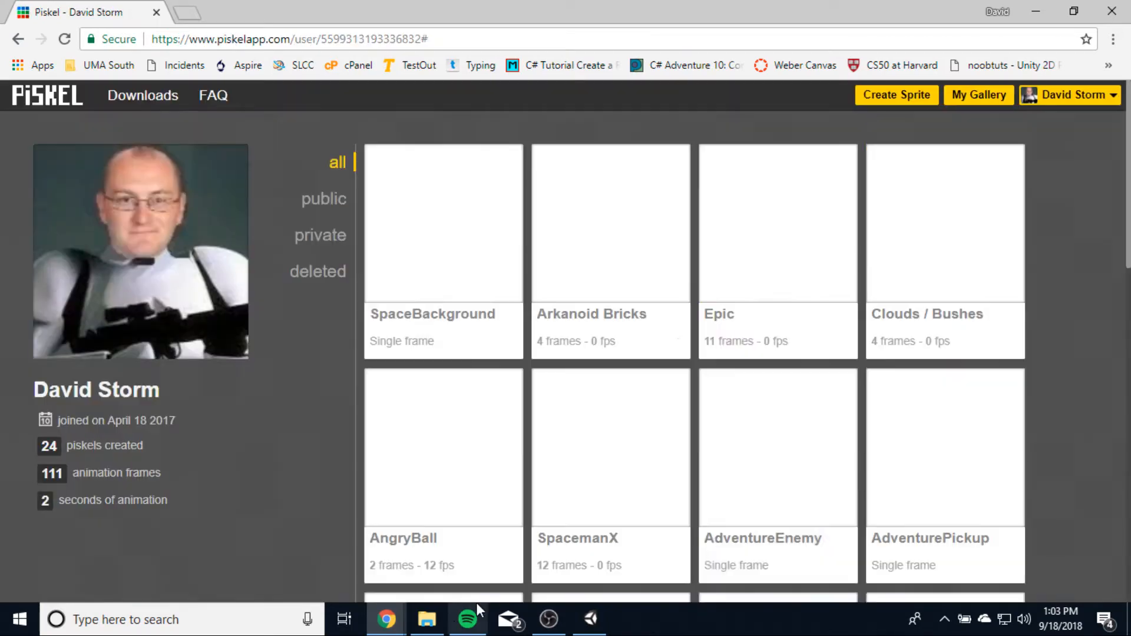
{"action": "left_click", "coordinate": [427, 618]}
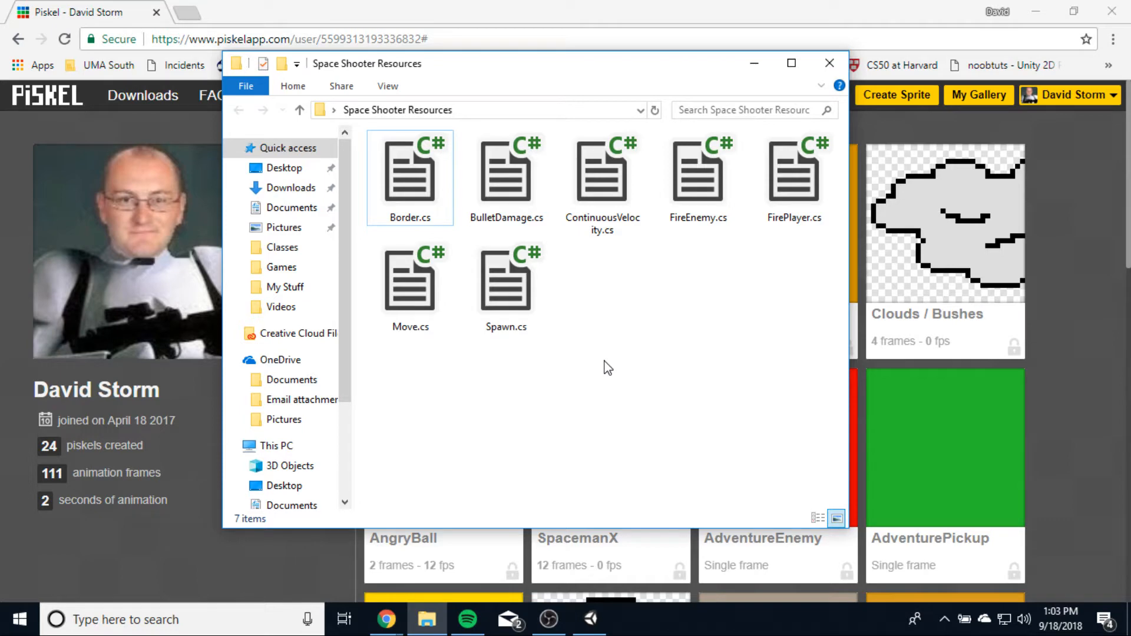
{"action": "left_click", "coordinate": [443, 22]}
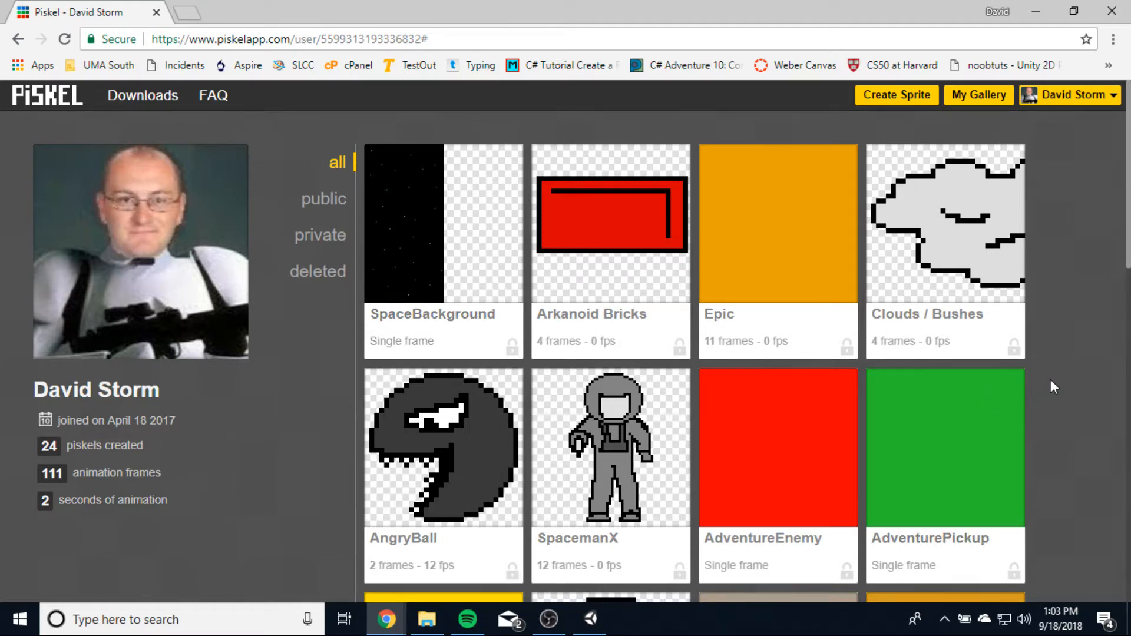
Step: Create a new sprite and resize its canvas to 256 px wide by 512 px high
{"action": "left_click", "coordinate": [911, 98]}
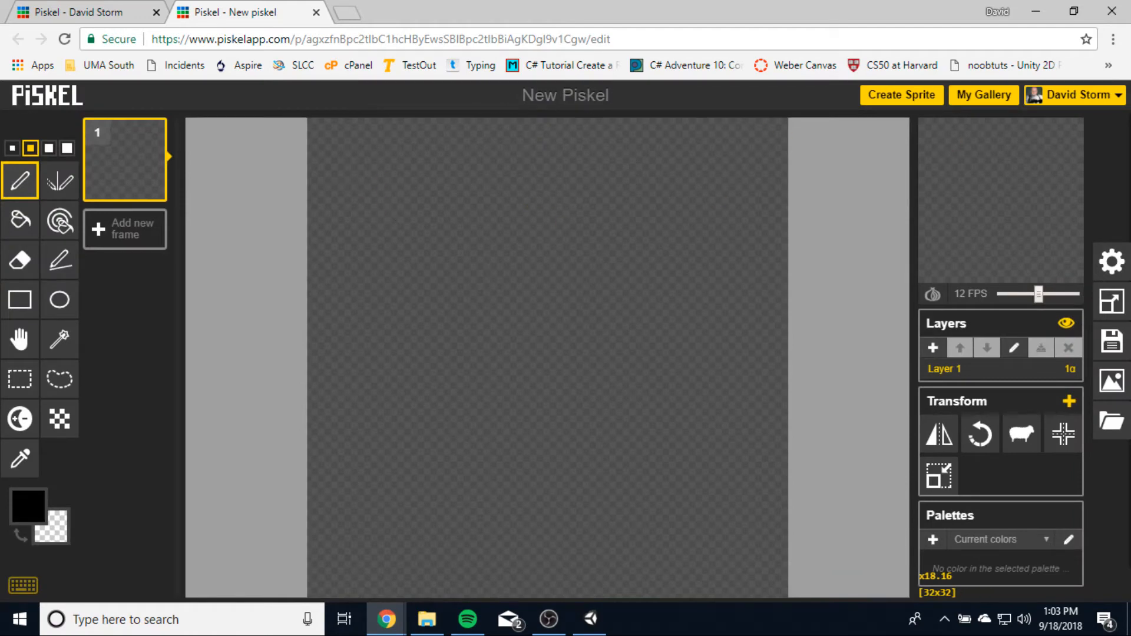
{"action": "left_click", "coordinate": [1126, 292]}
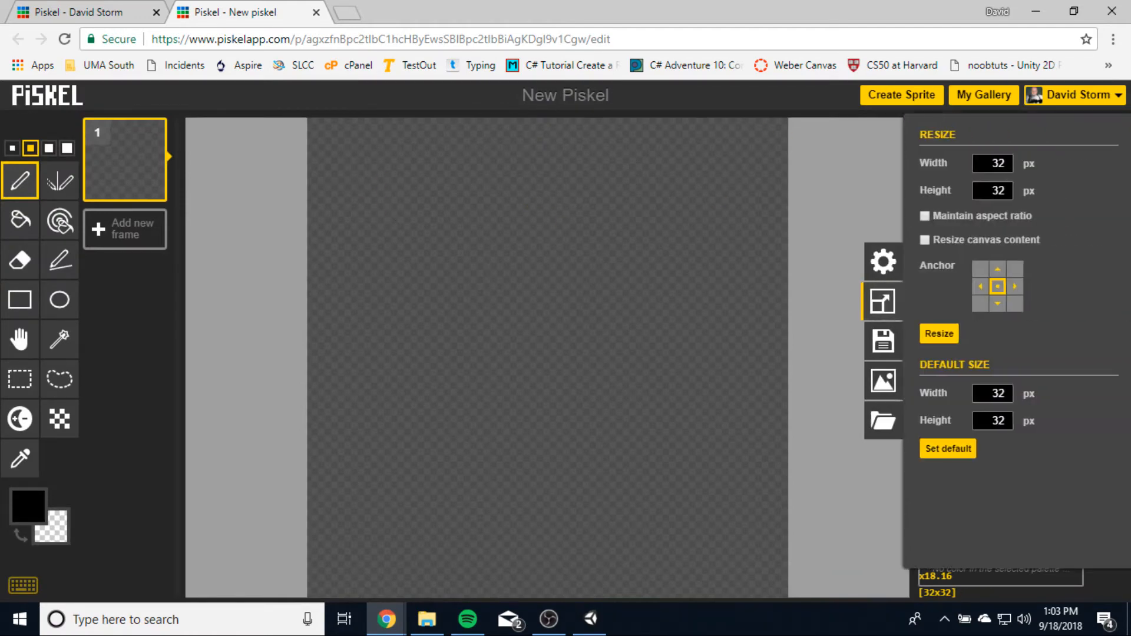
{"action": "left_click_drag", "start_coordinate": [986, 173], "coordinate": [1035, 168]}
{"action": "type", "text": "256"}
{"action": "key", "text": "Tab"}
{"action": "type", "text": "512"}
{"action": "left_click", "coordinate": [939, 333]}
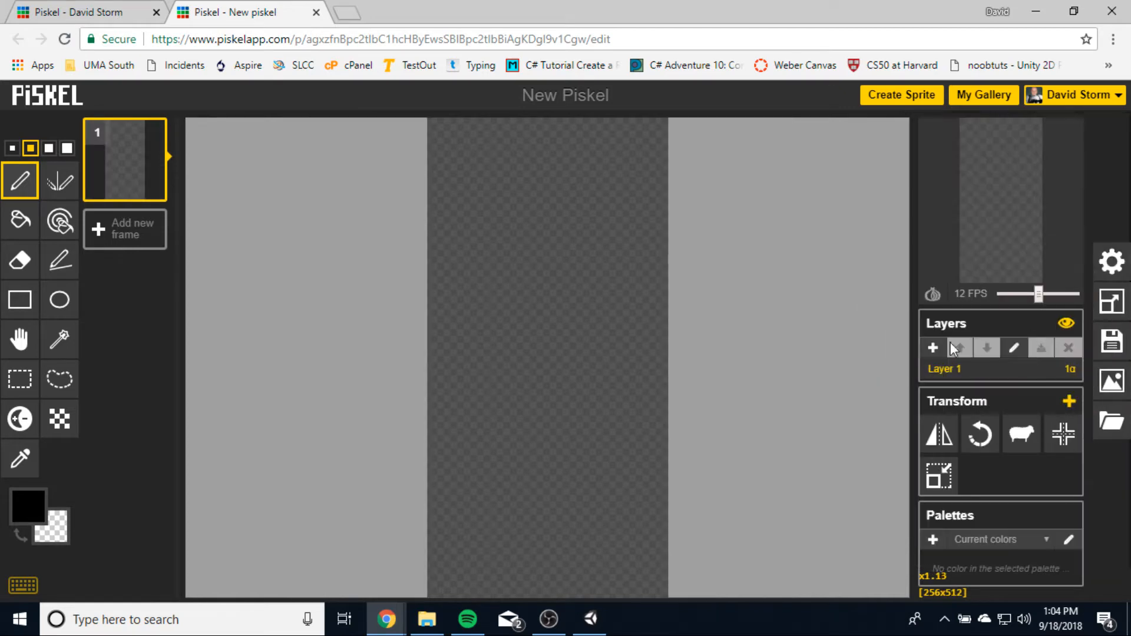
Step: Fill the whole canvas with dark gray #3c3c3c using the Paint bucket tool
{"action": "left_click", "coordinate": [27, 506]}
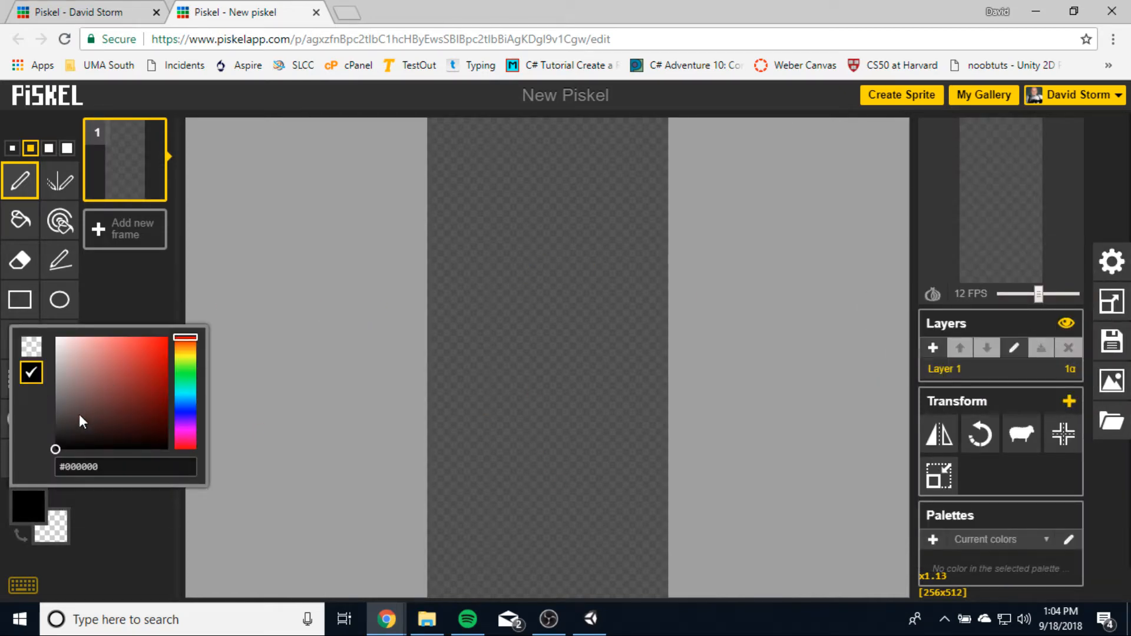
{"action": "mouse_move", "coordinate": [79, 415]}
{"action": "left_mouse_down"}
{"action": "mouse_move", "coordinate": [33, 415]}
{"action": "mouse_move", "coordinate": [25, 431]}
{"action": "mouse_move", "coordinate": [19, 422]}
{"action": "left_mouse_up"}
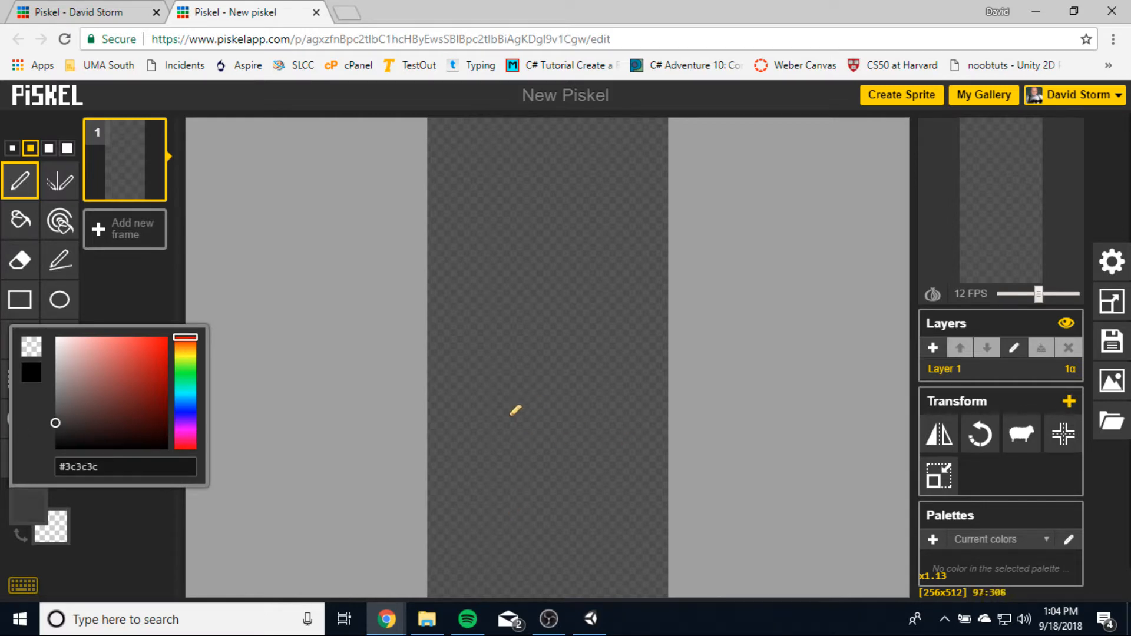
{"action": "left_click", "coordinate": [167, 272]}
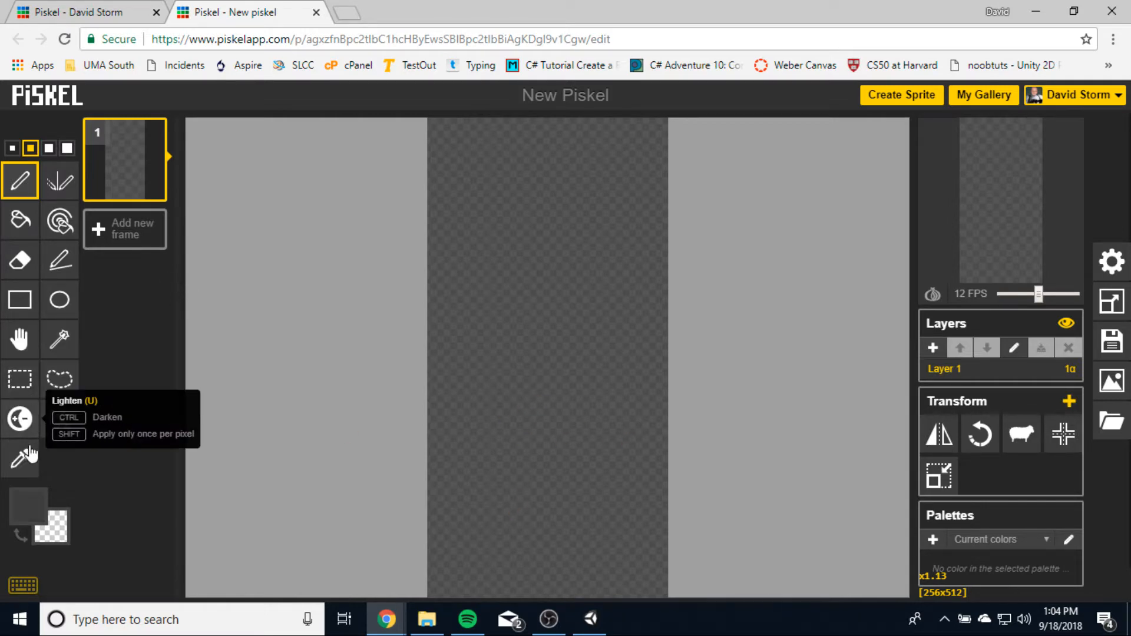
{"action": "left_click", "coordinate": [19, 220]}
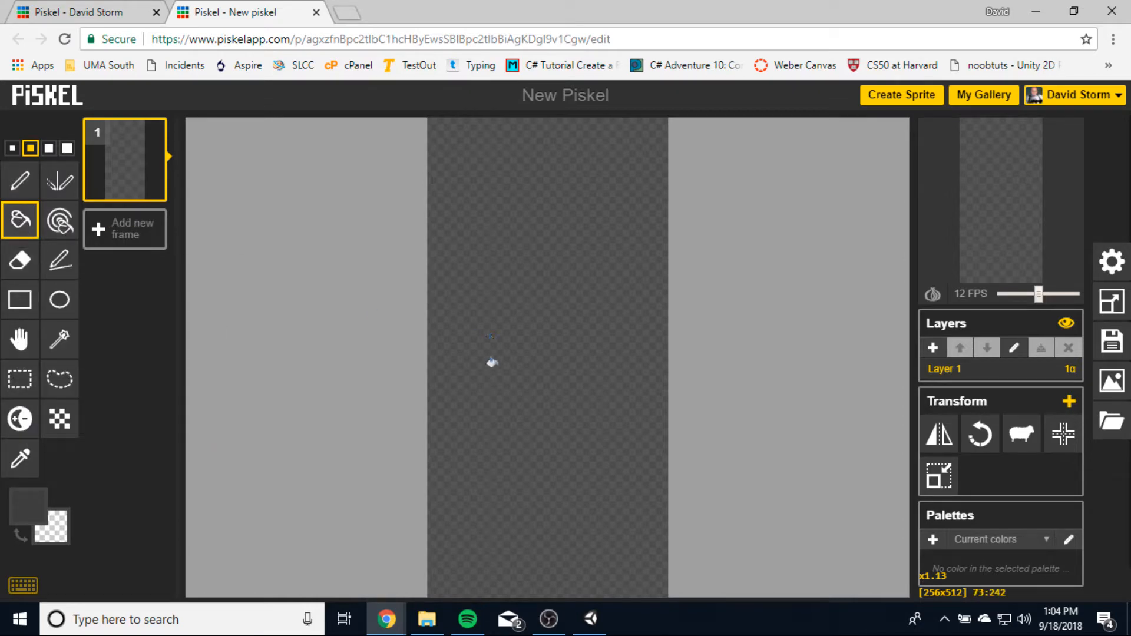
{"action": "left_click", "coordinate": [489, 362]}
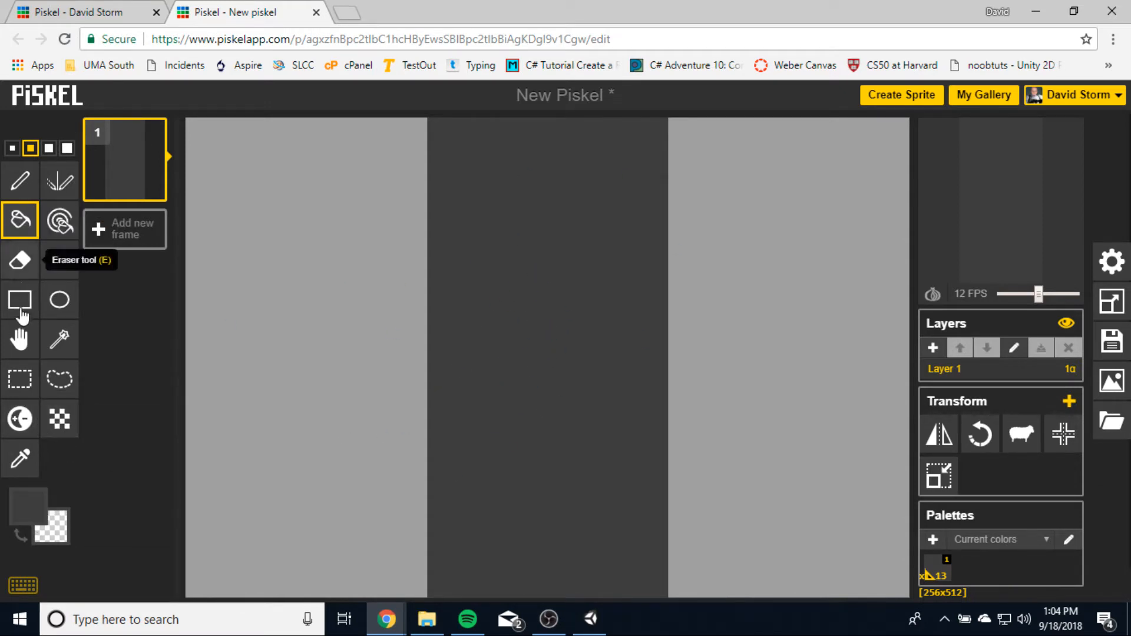
Step: Scatter single white (#ffffff) star dots across the whole dark background with the Pen tool
{"action": "left_click", "coordinate": [20, 181]}
{"action": "left_click", "coordinate": [41, 522]}
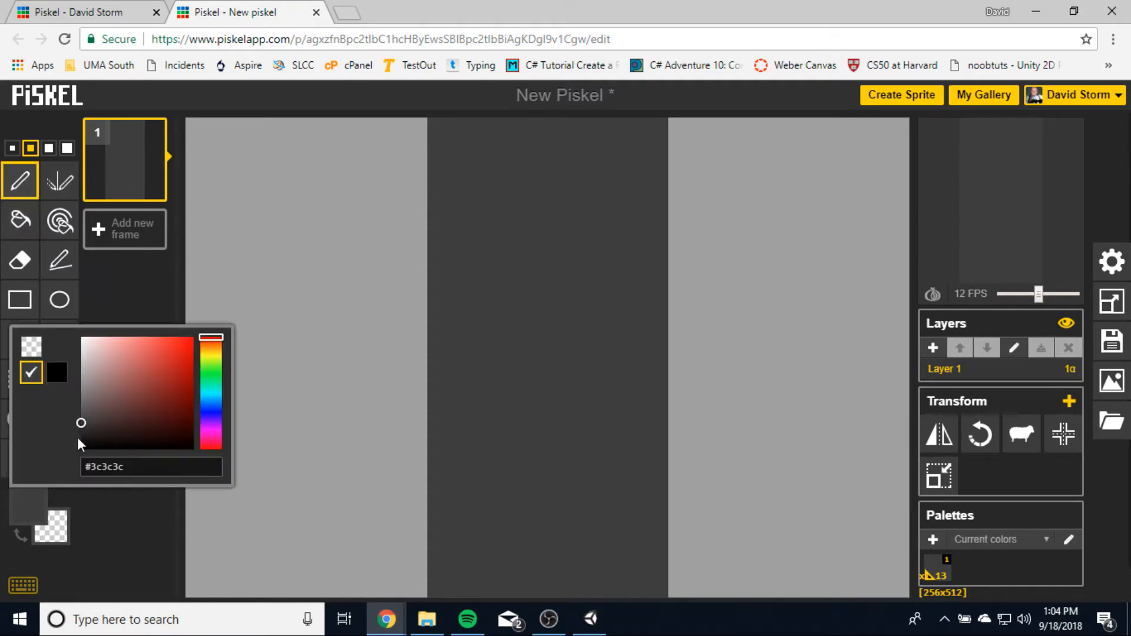
{"action": "left_click_drag", "start_coordinate": [78, 438], "coordinate": [80, 337]}
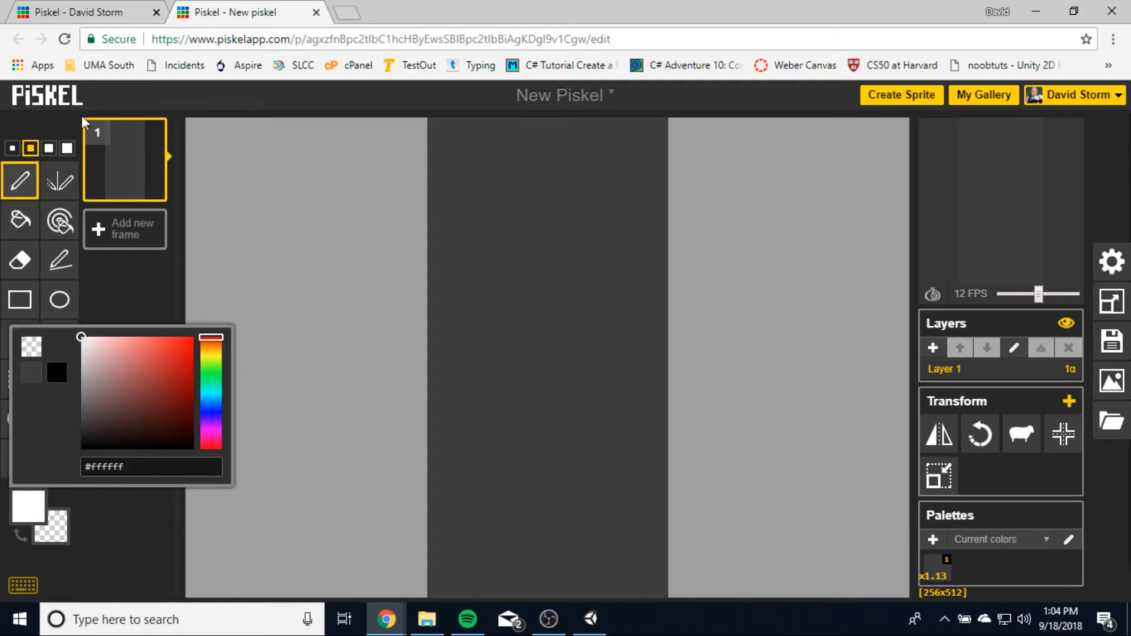
{"action": "left_click", "coordinate": [495, 156]}
{"action": "left_click", "coordinate": [608, 213]}
{"action": "left_click", "coordinate": [509, 268]}
{"action": "left_click", "coordinate": [575, 363]}
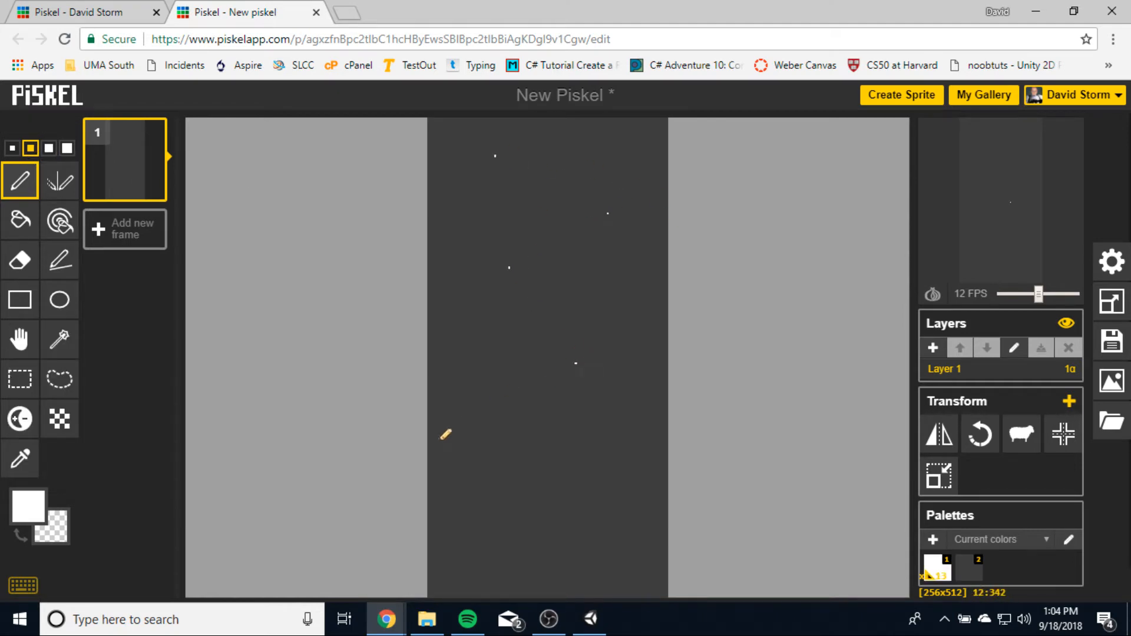
{"action": "left_click", "coordinate": [438, 439]}
{"action": "left_click", "coordinate": [446, 242]}
{"action": "left_click", "coordinate": [550, 170]}
{"action": "left_click", "coordinate": [585, 122]}
{"action": "left_click", "coordinate": [638, 139]}
{"action": "left_click", "coordinate": [648, 386]}
{"action": "left_click", "coordinate": [478, 570]}
{"action": "left_click", "coordinate": [531, 441]}
{"action": "left_click", "coordinate": [505, 503]}
Step: Choose a bright turquoise pen color and scatter turquoise star dots between the white ones
{"action": "left_click", "coordinate": [28, 506]}
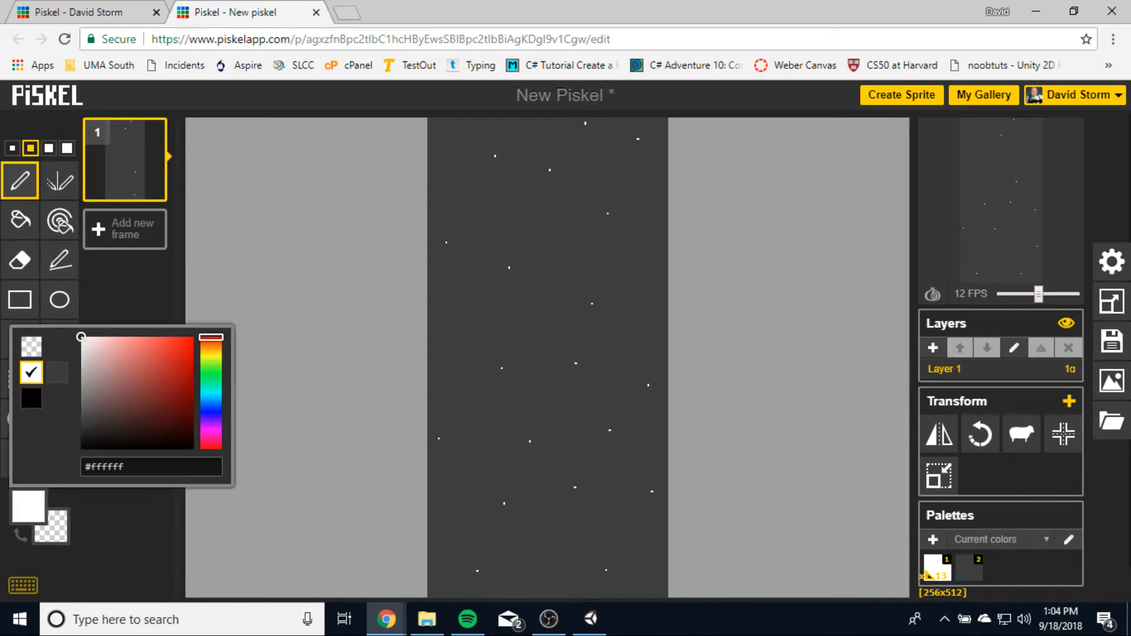
{"action": "mouse_move", "coordinate": [211, 380]}
{"action": "left_mouse_down"}
{"action": "mouse_move", "coordinate": [211, 399]}
{"action": "mouse_move", "coordinate": [211, 388]}
{"action": "left_mouse_up"}
{"action": "left_click_drag", "start_coordinate": [137, 371], "coordinate": [168, 281]}
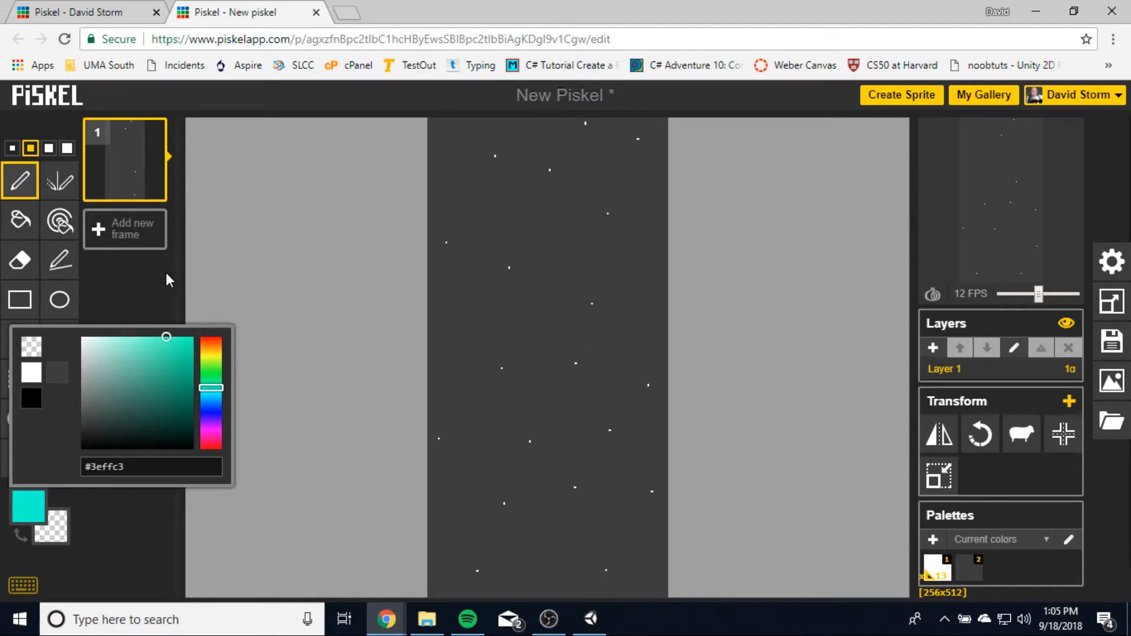
{"action": "left_click", "coordinate": [528, 230]}
{"action": "left_click", "coordinate": [441, 189]}
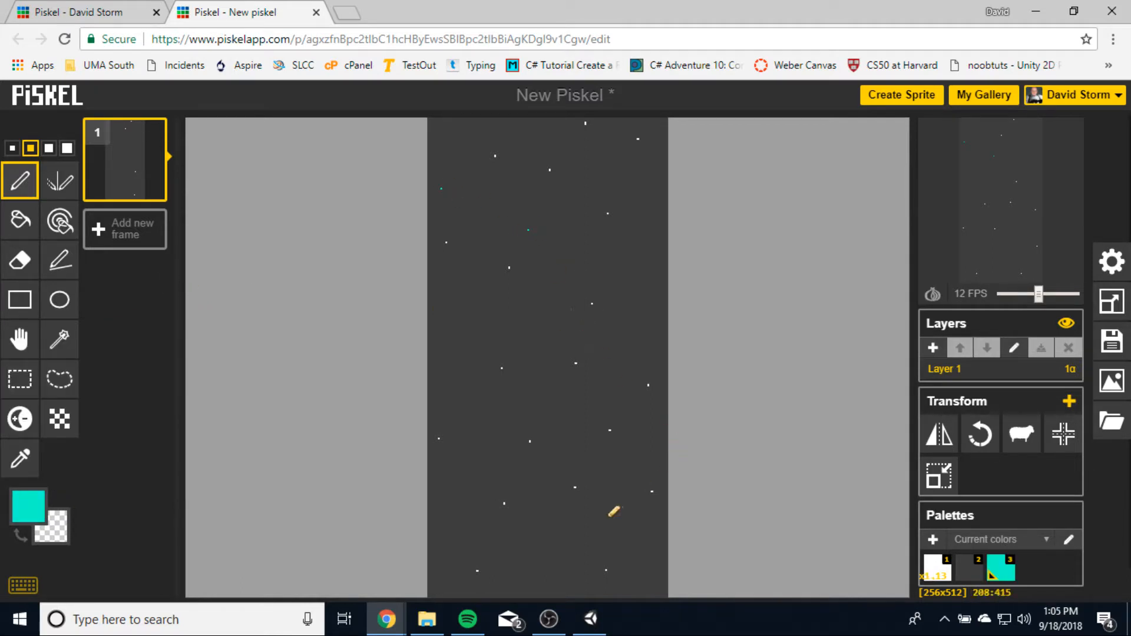
{"action": "left_click", "coordinate": [559, 409]}
{"action": "left_click", "coordinate": [481, 350]}
{"action": "left_click", "coordinate": [530, 316]}
{"action": "left_click", "coordinate": [571, 255]}
{"action": "left_click", "coordinate": [645, 277]}
{"action": "left_click", "coordinate": [612, 514]}
{"action": "left_click", "coordinate": [559, 541]}
{"action": "left_click", "coordinate": [483, 436]}
{"action": "left_click", "coordinate": [460, 506]}
{"action": "left_click", "coordinate": [661, 570]}
Step: Title the sprite ShooterBackground and save it to the online gallery
{"action": "left_click", "coordinate": [1110, 342]}
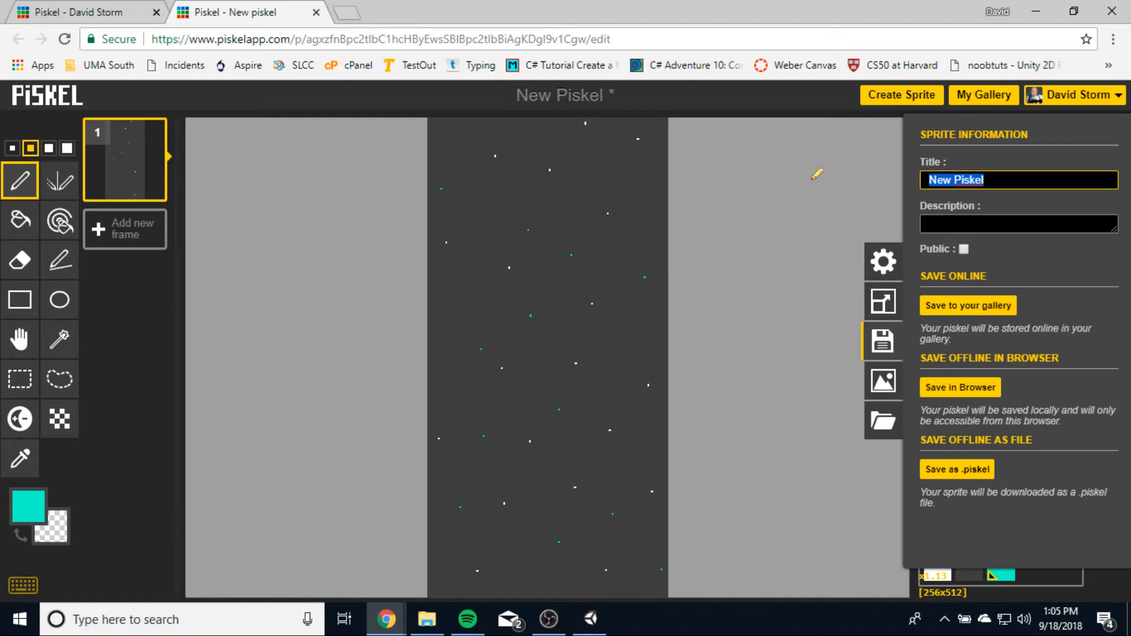
{"action": "type", "text": "ShooterBackground"}
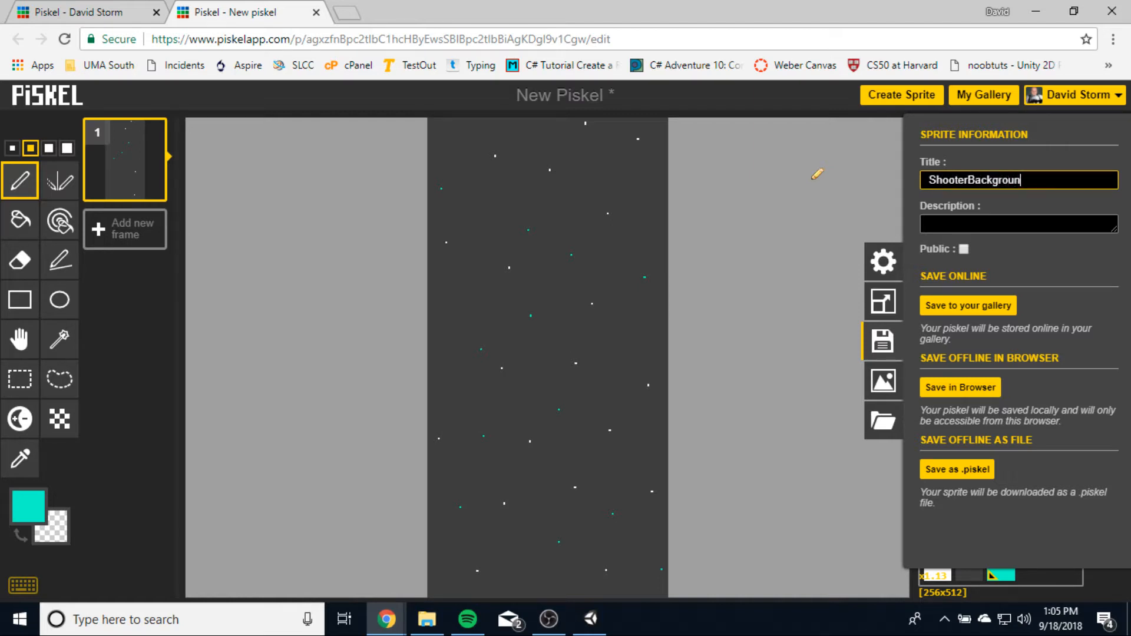
{"action": "left_click", "coordinate": [931, 307]}
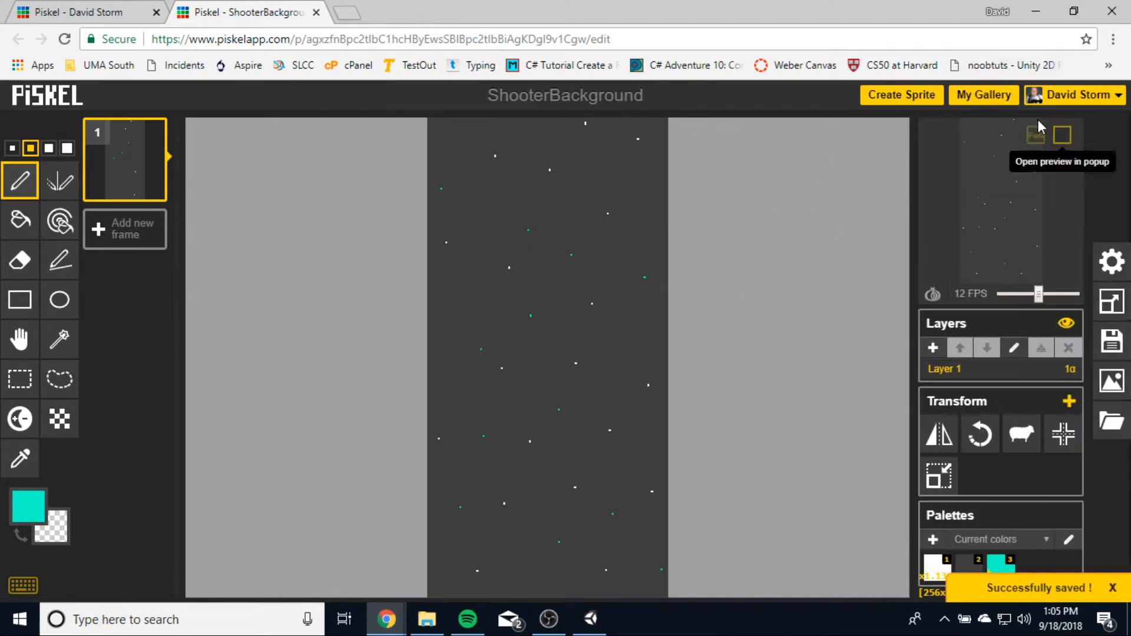
Step: Export the background as a 256 x 512 PNG and show the downloaded file in its folder
{"action": "left_click", "coordinate": [1121, 392]}
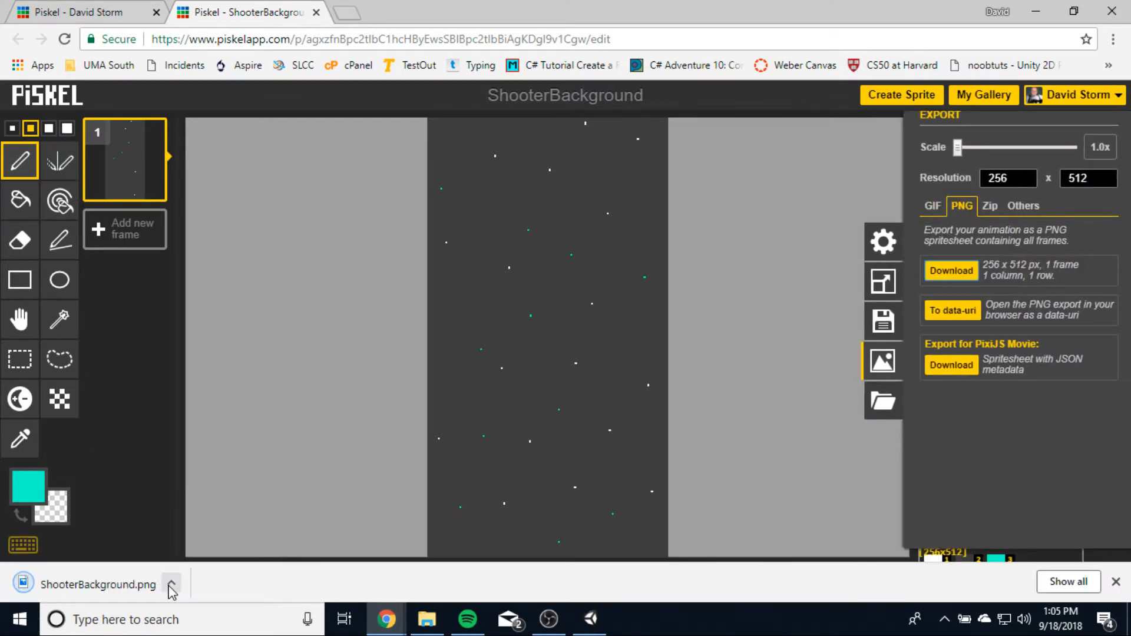
{"action": "left_click", "coordinate": [171, 585]}
{"action": "left_click", "coordinate": [212, 530]}
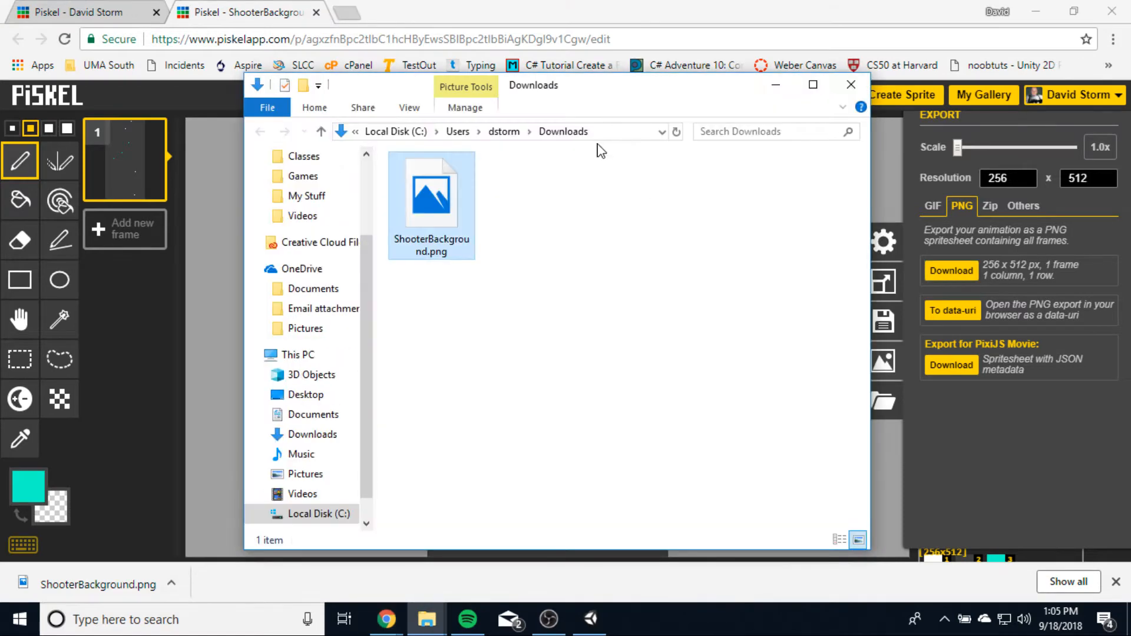
Step: Move ShooterBackground.png from the Downloads folder into the Space Shooter Resources folder
{"action": "left_click_drag", "start_coordinate": [625, 87], "coordinate": [898, 100]}
{"action": "left_click", "coordinate": [1037, 11]}
{"action": "left_click_drag", "start_coordinate": [716, 230], "coordinate": [432, 410]}
{"action": "left_click_drag", "start_coordinate": [908, 86], "coordinate": [738, 77]}
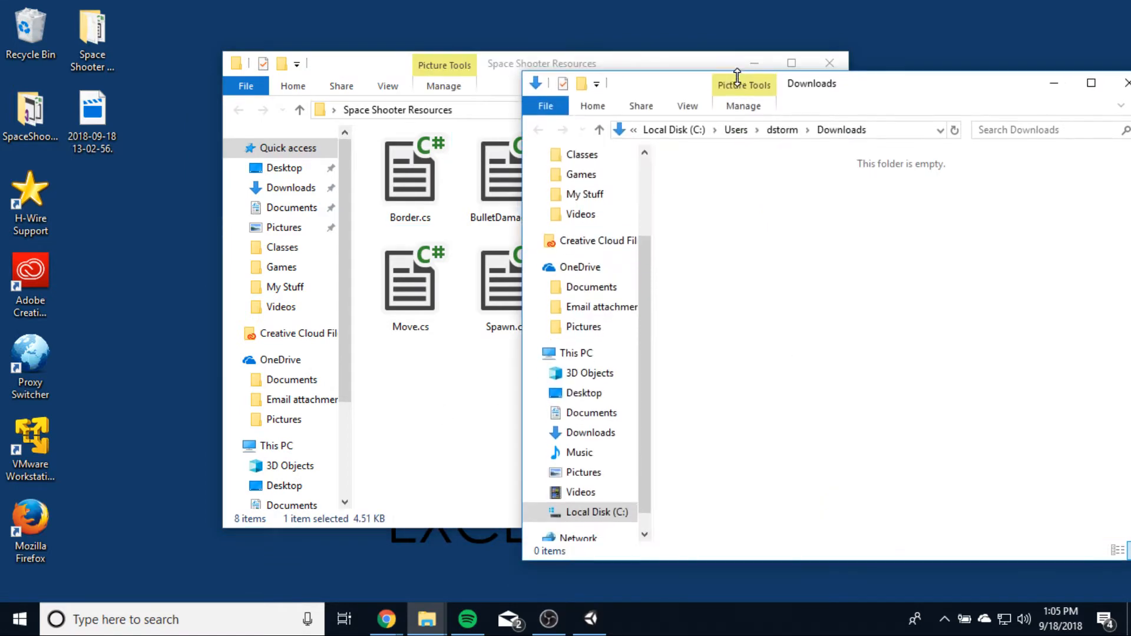
{"action": "left_click_drag", "start_coordinate": [913, 89], "coordinate": [705, 71]}
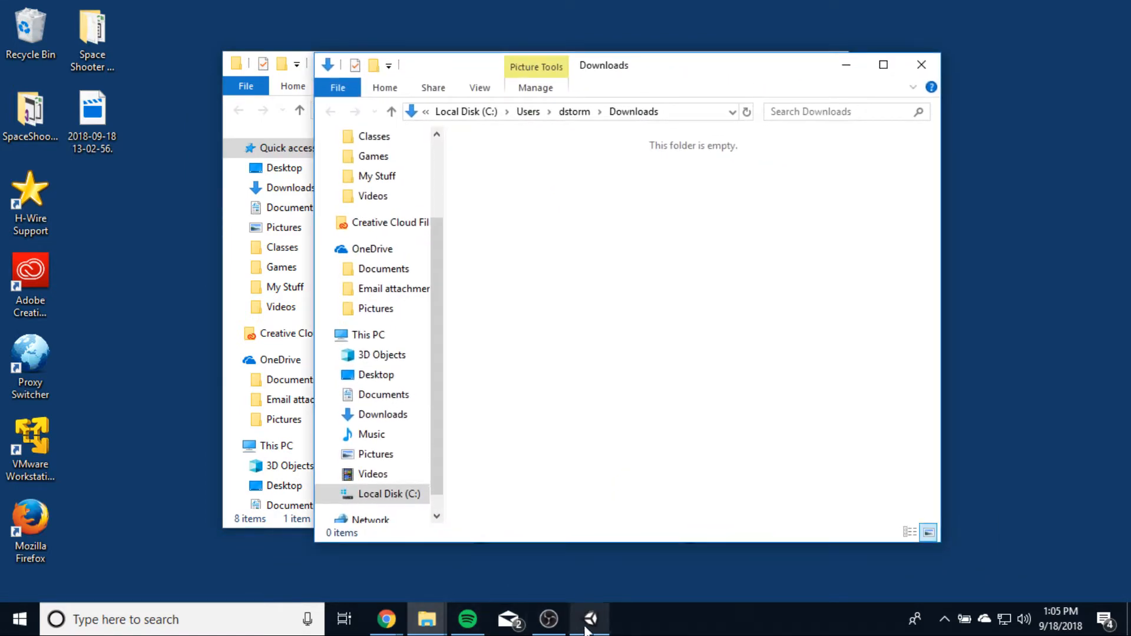
{"action": "left_click", "coordinate": [587, 624]}
{"action": "left_click", "coordinate": [589, 624]}
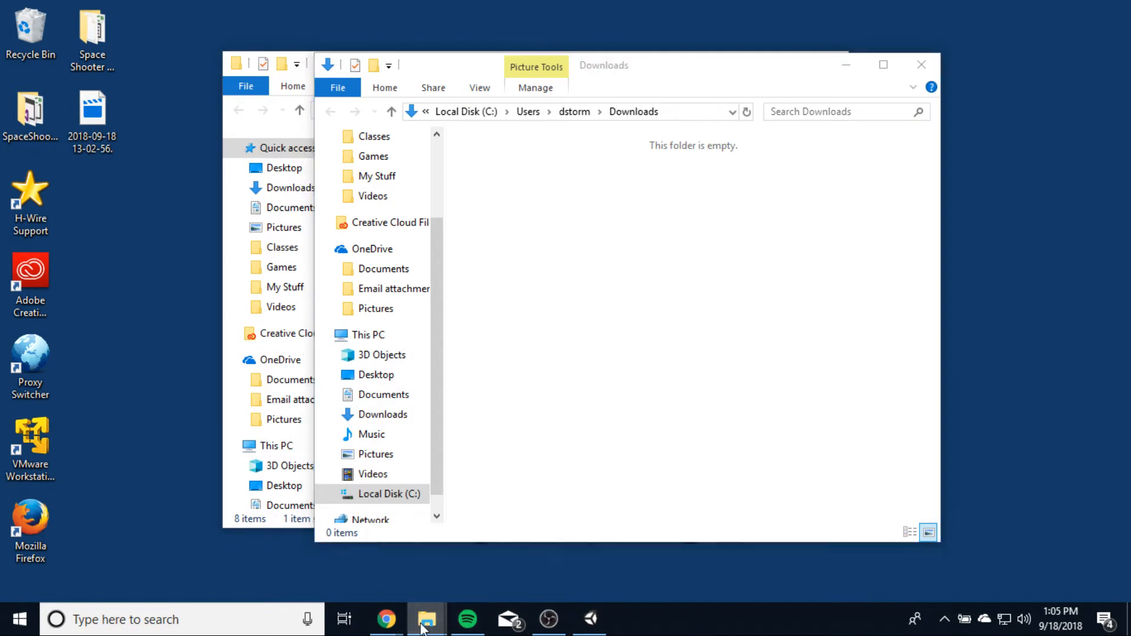
Step: Switch back to Piskel in Chrome and open the TieFighter sprite from the gallery for editing
{"action": "mouse_move", "coordinate": [386, 618]}
{"action": "left_click", "coordinate": [510, 567]}
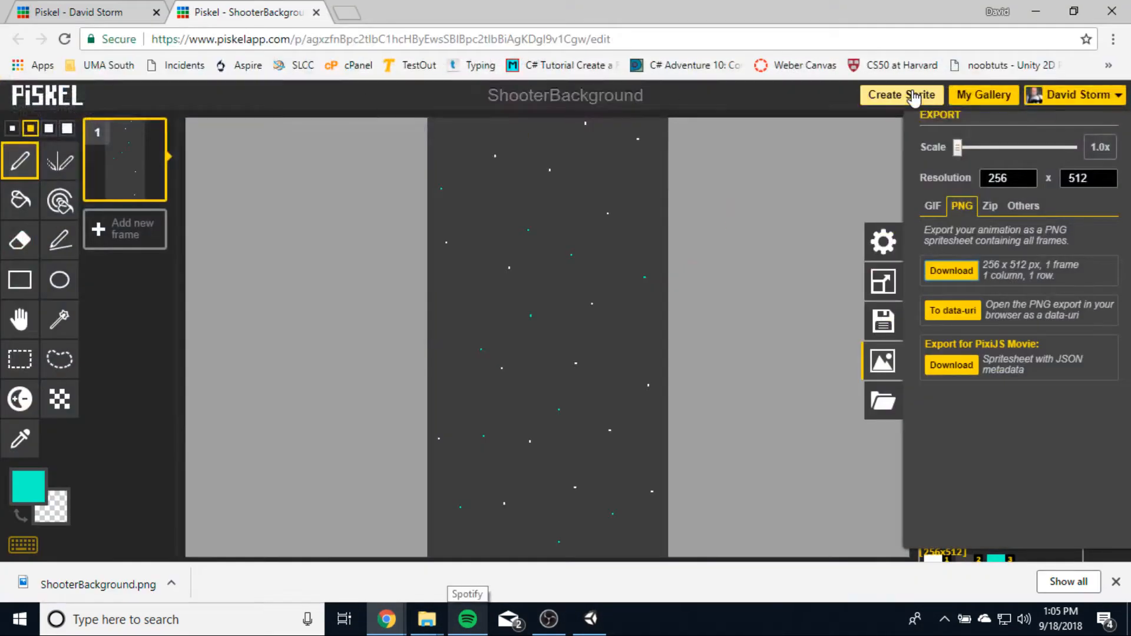
{"action": "left_click", "coordinate": [984, 95]}
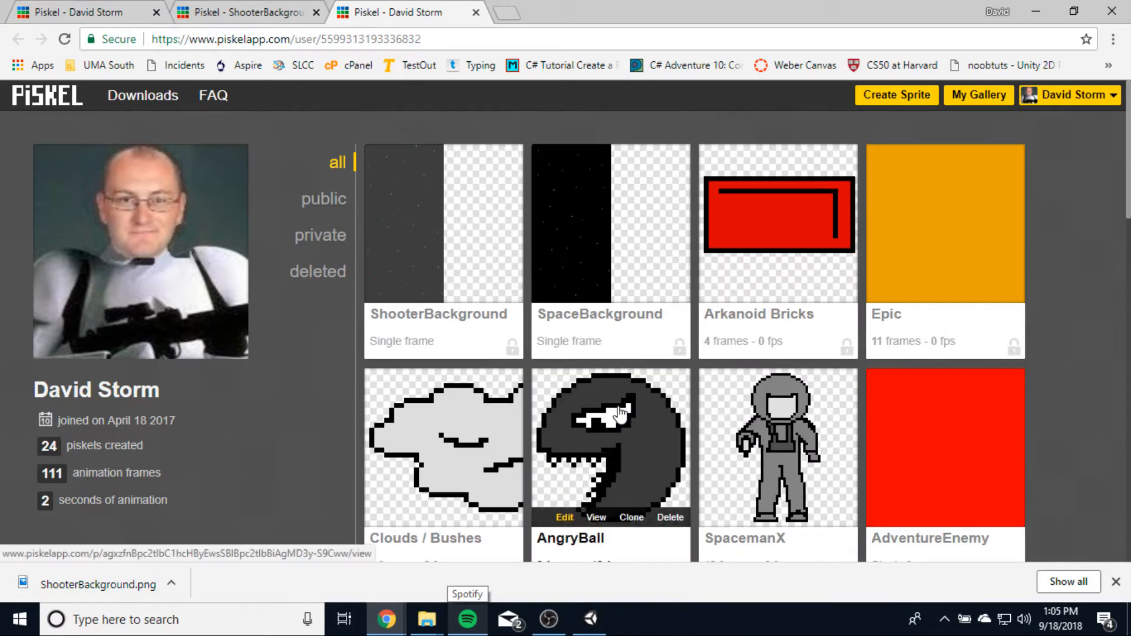
{"action": "scroll", "coordinate": [718, 391], "scroll_direction": "down", "scroll_amount": 4}
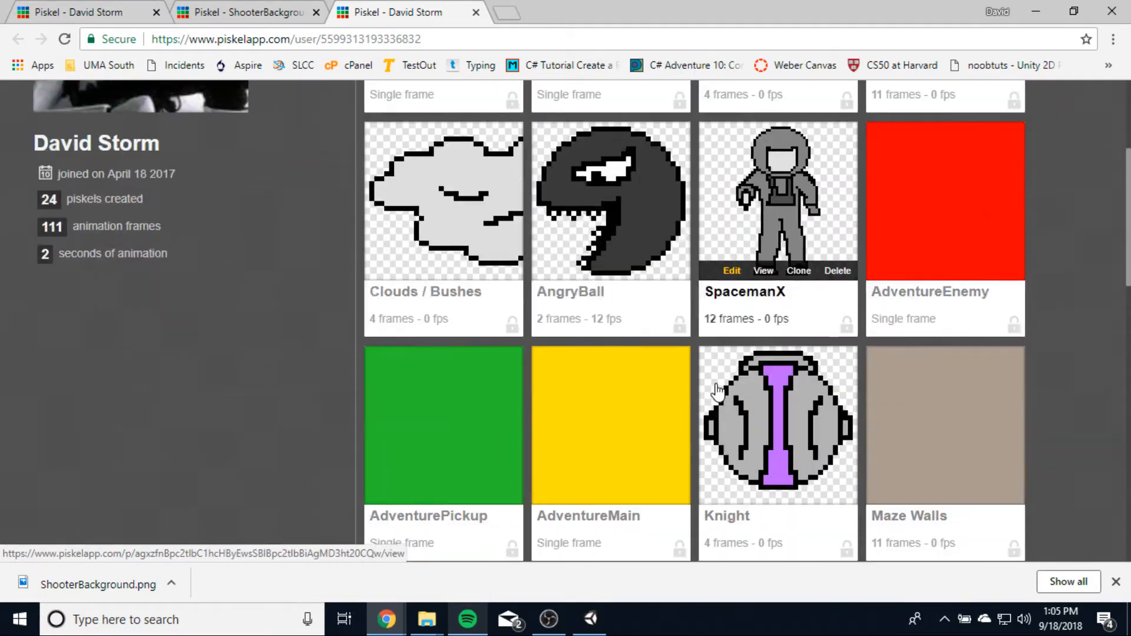
{"action": "scroll", "coordinate": [833, 366], "scroll_direction": "down", "scroll_amount": 8}
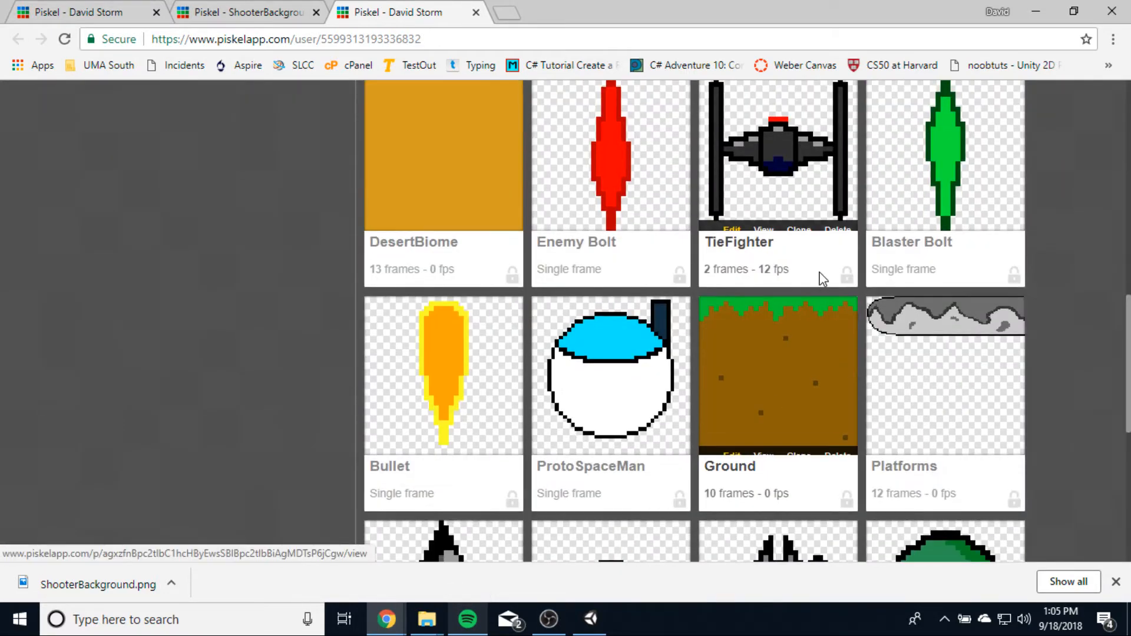
{"action": "scroll", "coordinate": [823, 278], "scroll_direction": "up", "scroll_amount": 1}
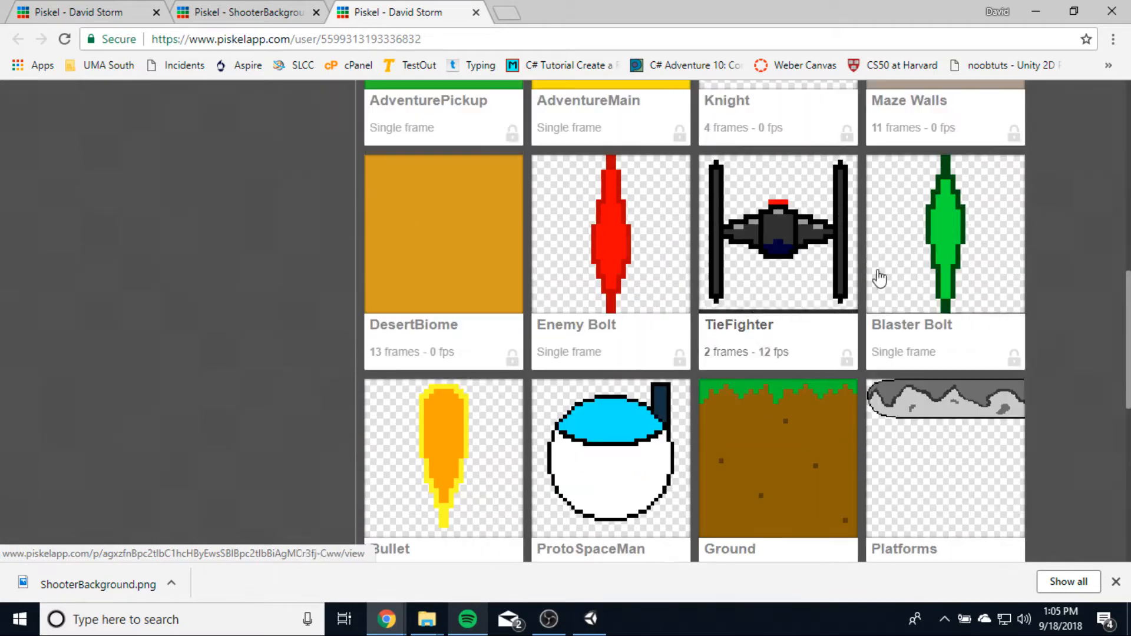
{"action": "left_click", "coordinate": [802, 241]}
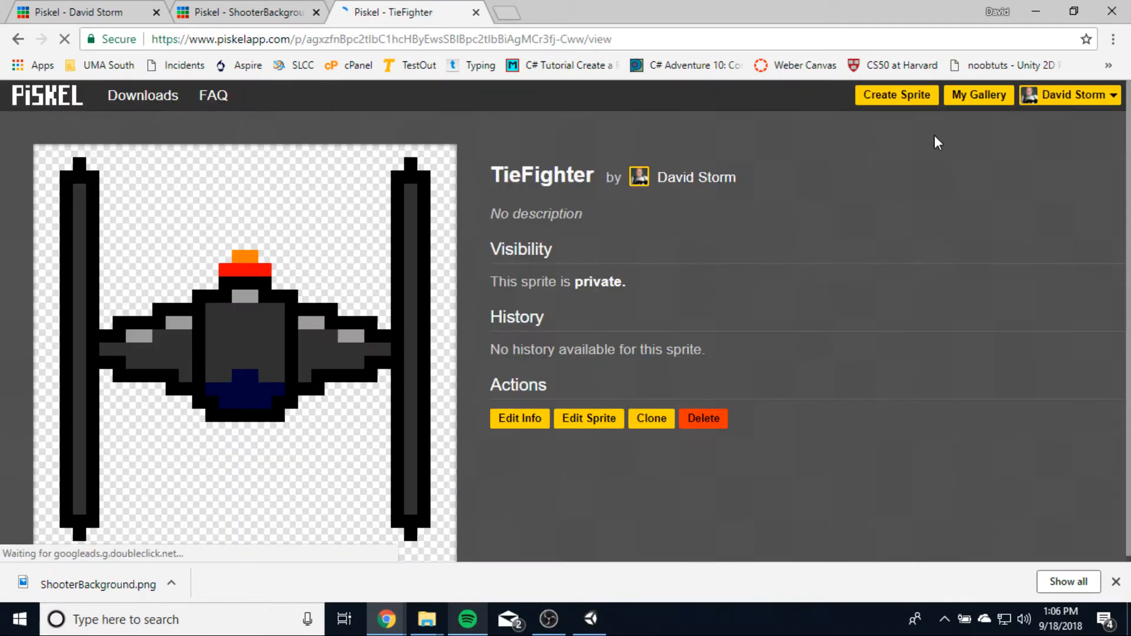
{"action": "left_click", "coordinate": [588, 419]}
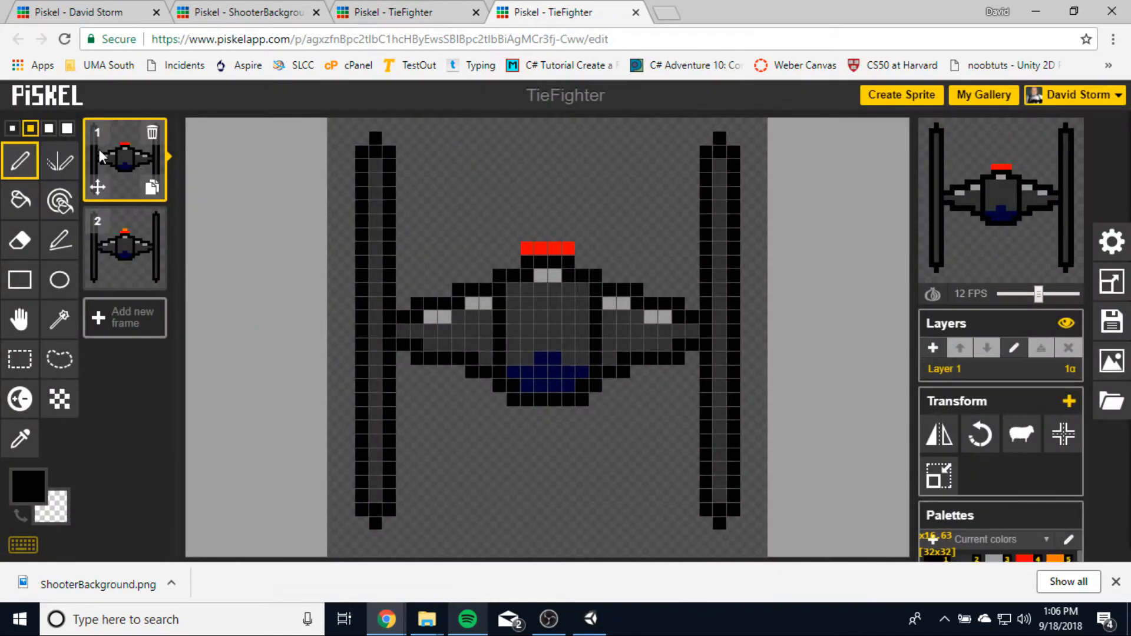
Step: Compare the two animation frames of the TieFighter sprite
{"action": "left_click", "coordinate": [136, 242]}
{"action": "left_click", "coordinate": [129, 167]}
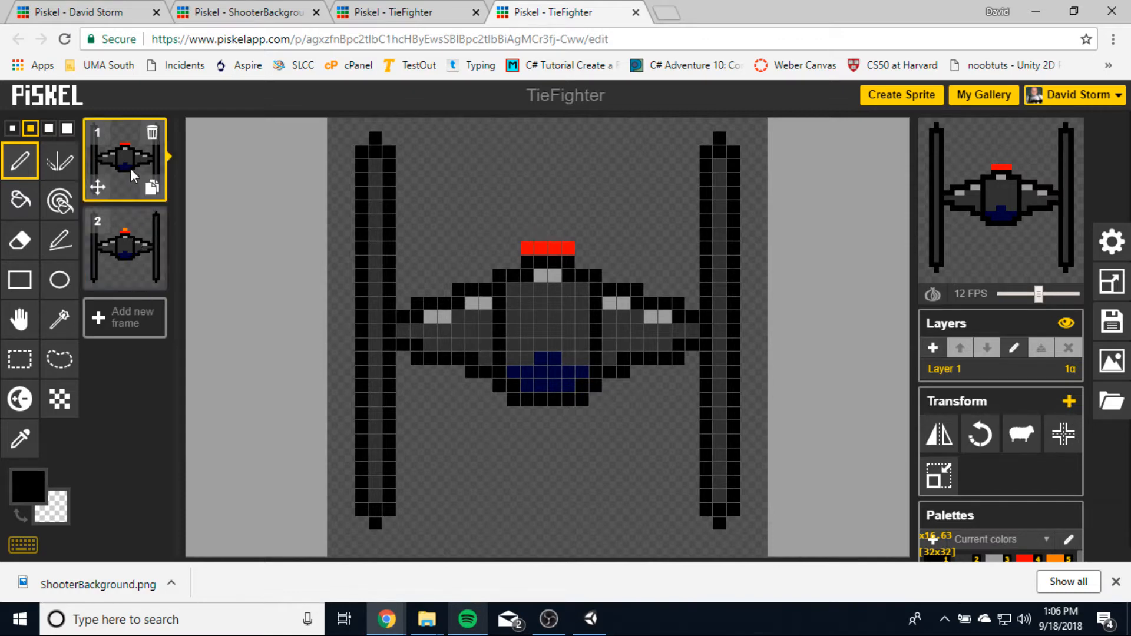
{"action": "left_click", "coordinate": [130, 253]}
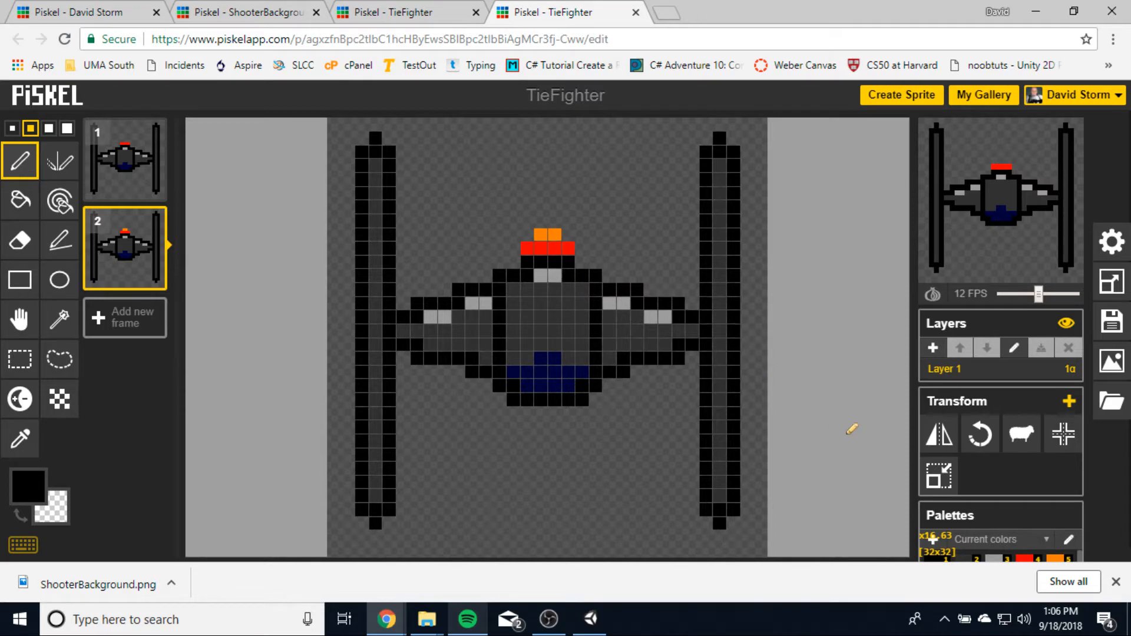
Step: Export the TieFighter sprite as a PNG spritesheet with 1 column and 2 rows, and show the downloaded file in its folder
{"action": "left_click", "coordinate": [1111, 369]}
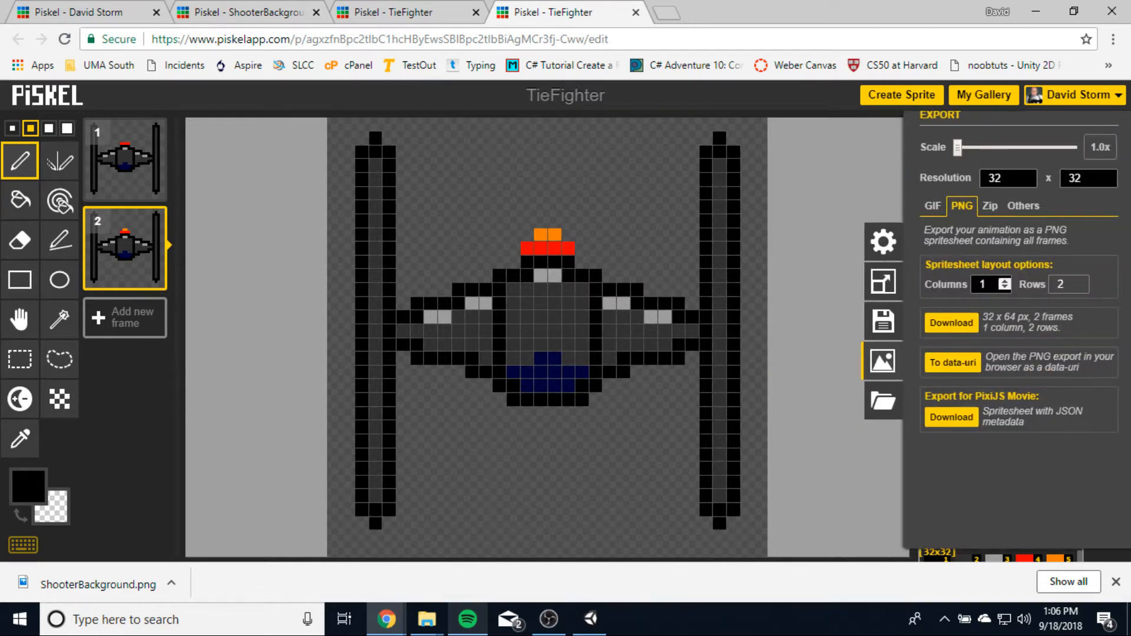
{"action": "left_click", "coordinate": [949, 323]}
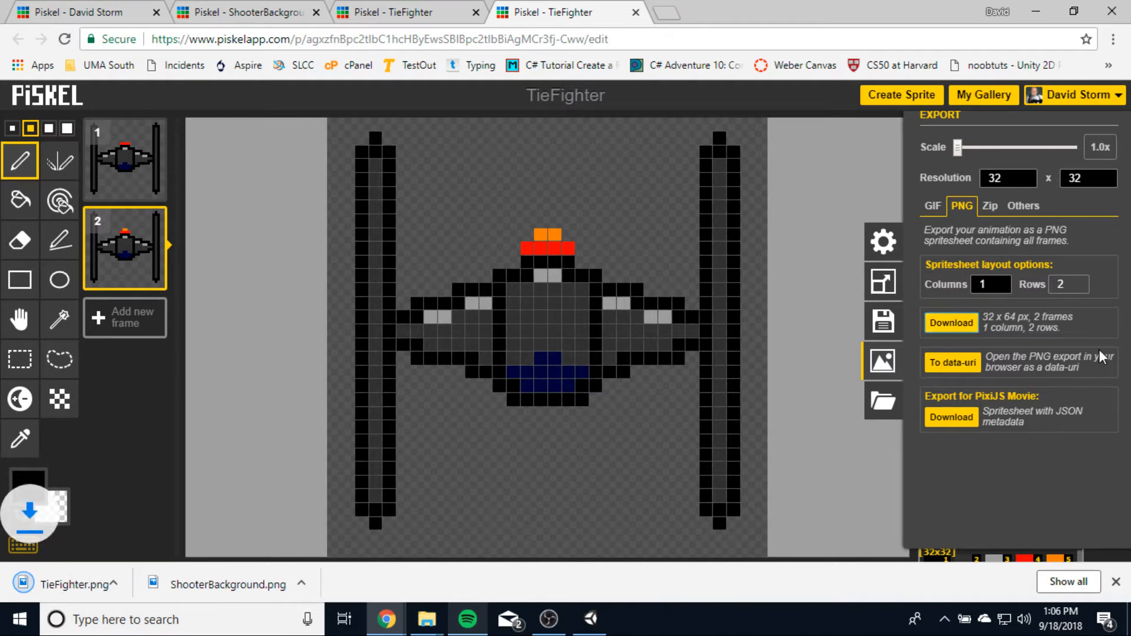
{"action": "left_click", "coordinate": [197, 584]}
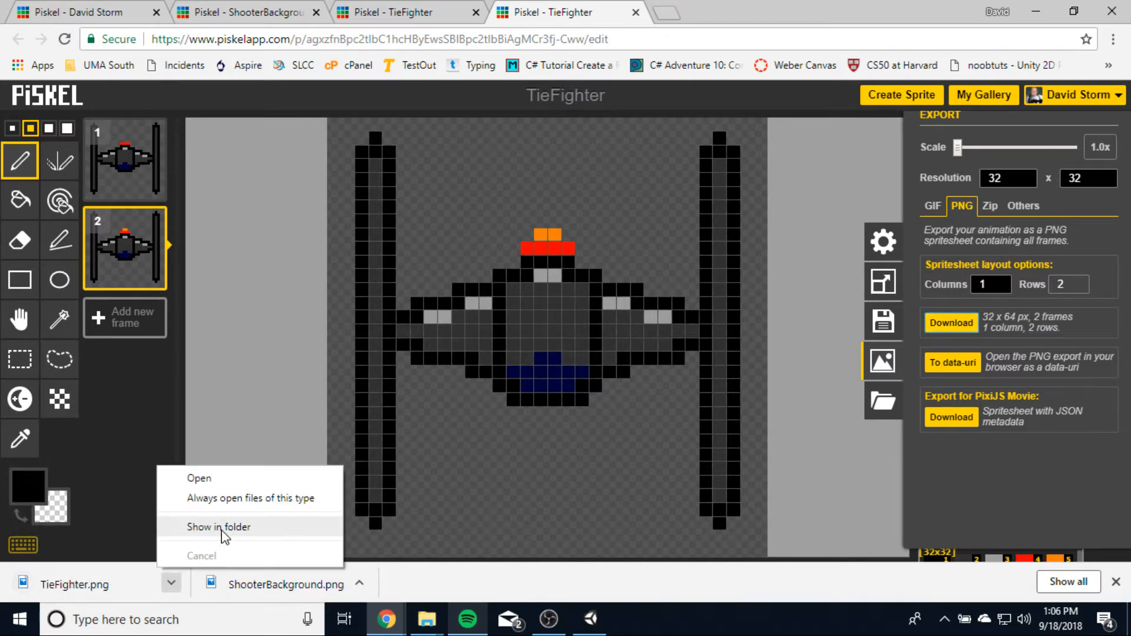
{"action": "left_click", "coordinate": [222, 530]}
Step: Move TieFighter.png from the Downloads folder into the Space Shooter Resources folder
{"action": "mouse_move", "coordinate": [439, 624]}
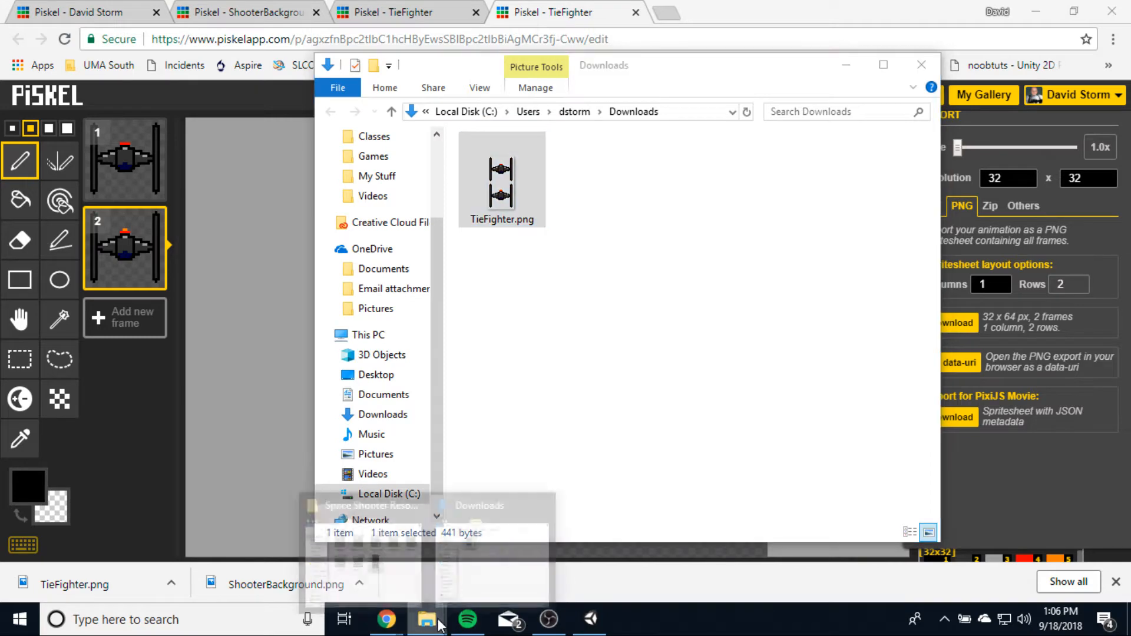
{"action": "left_click", "coordinate": [389, 571]}
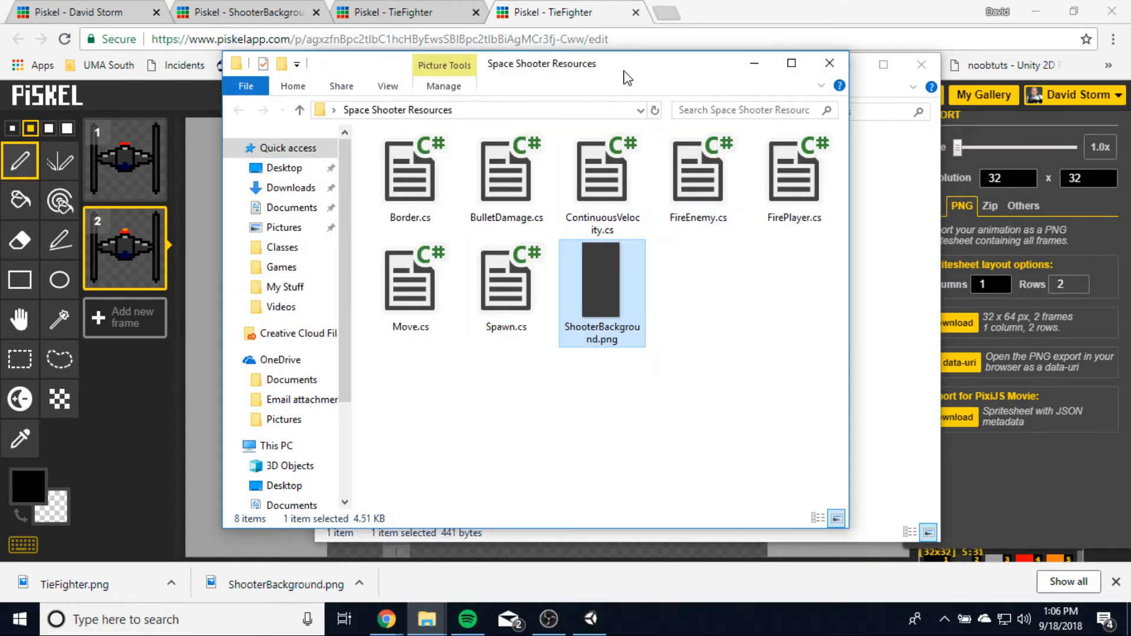
{"action": "left_click_drag", "start_coordinate": [627, 78], "coordinate": [516, 59]}
{"action": "left_click", "coordinate": [752, 286]}
{"action": "left_click", "coordinate": [502, 188]}
{"action": "left_click_drag", "start_coordinate": [502, 187], "coordinate": [291, 371]}
Step: Switch back to Piskel in Chrome and close the TieFighter and ShooterBackground pages, leaving the sprite gallery open
{"action": "left_click", "coordinate": [496, 24]}
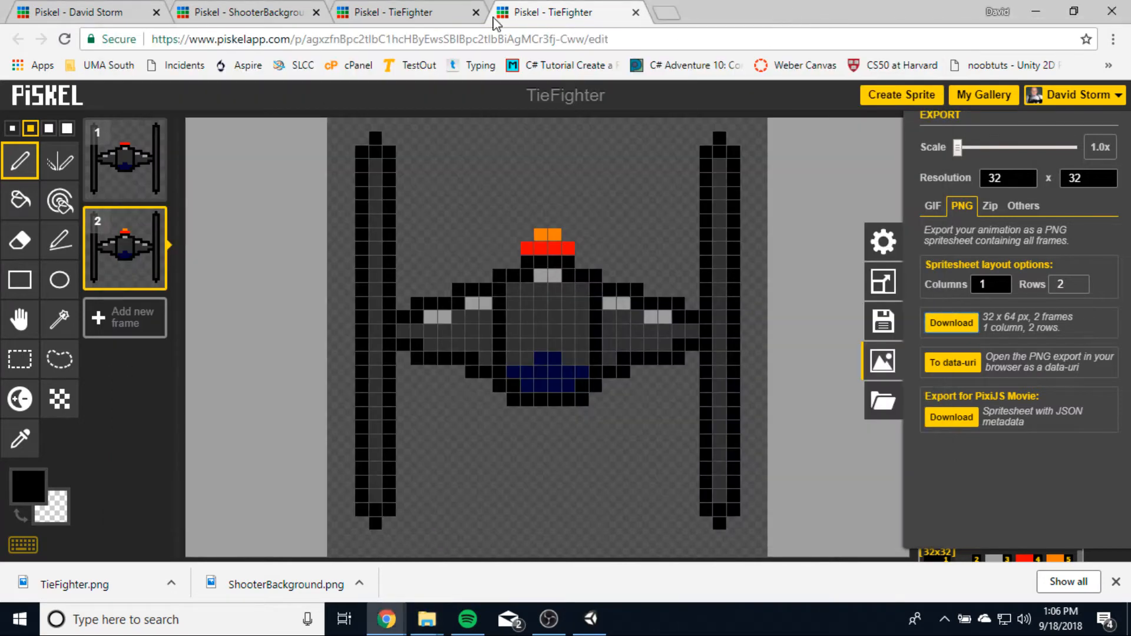
{"action": "left_click", "coordinate": [636, 12]}
{"action": "left_click", "coordinate": [476, 12]}
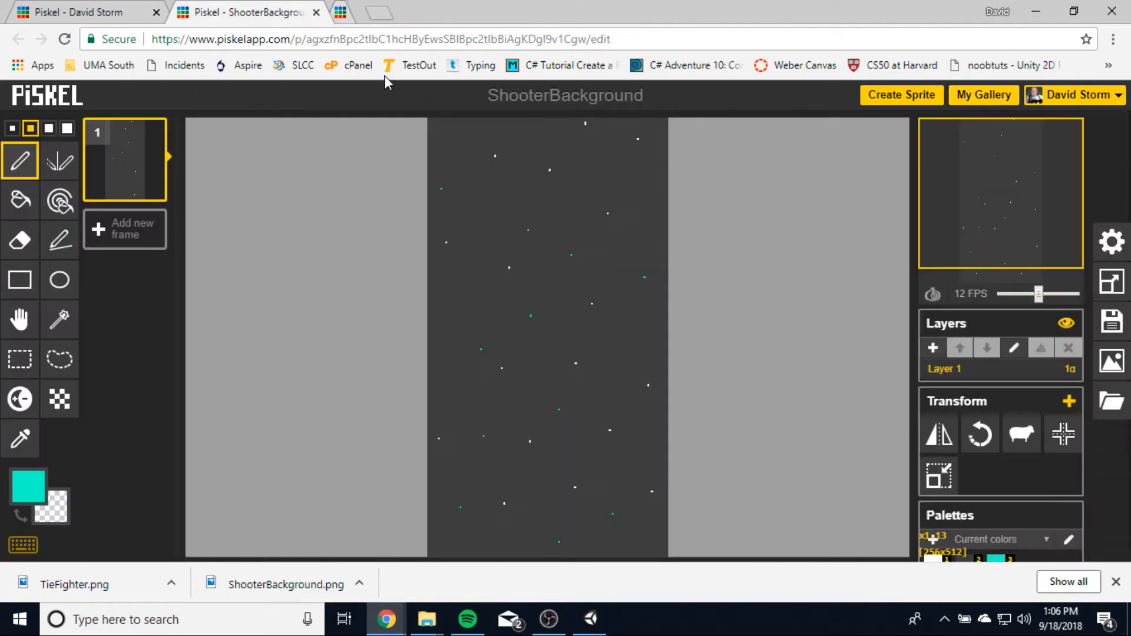
{"action": "left_click", "coordinate": [316, 12]}
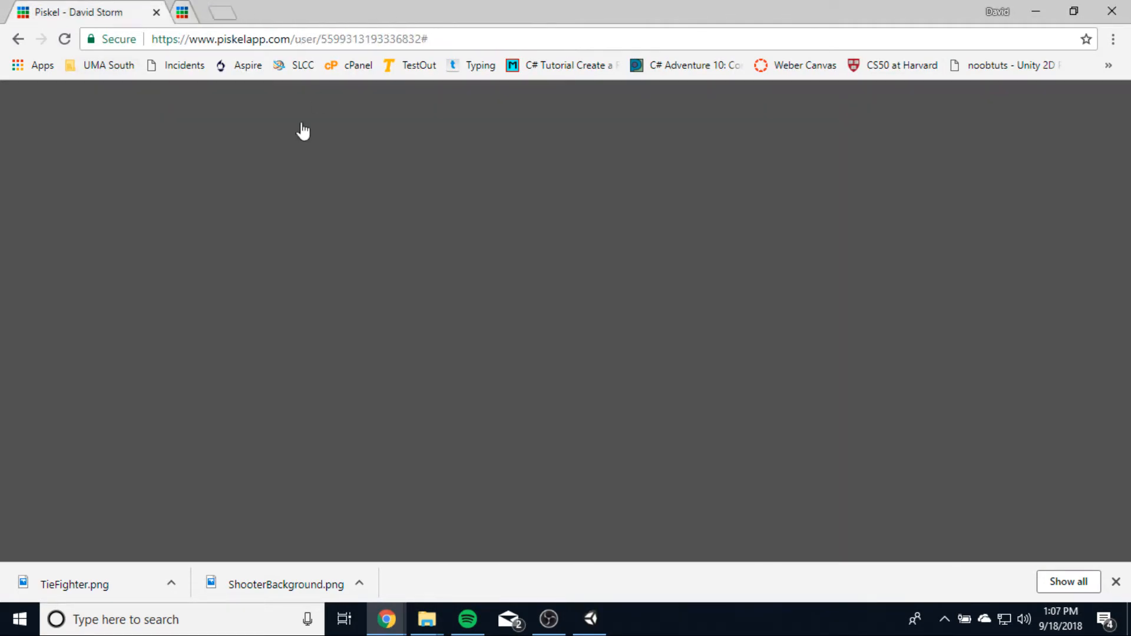
Step: Open the milleniumFalcon sprite from the gallery for editing
{"action": "scroll", "coordinate": [637, 430], "scroll_direction": "down", "scroll_amount": 15}
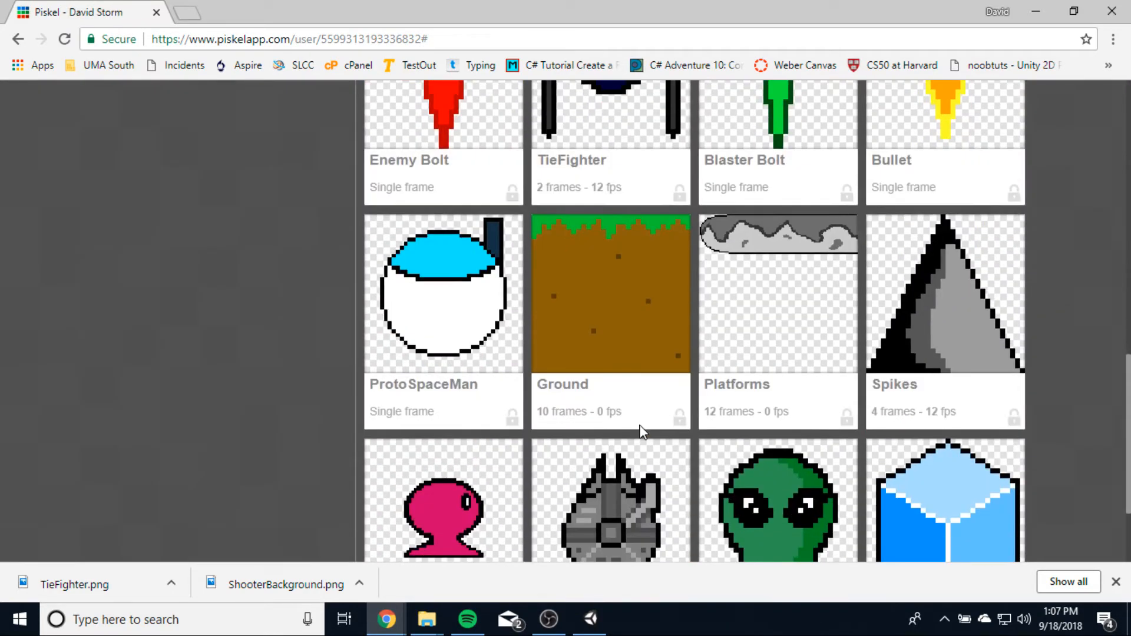
{"action": "scroll", "coordinate": [641, 432], "scroll_direction": "down", "scroll_amount": 2}
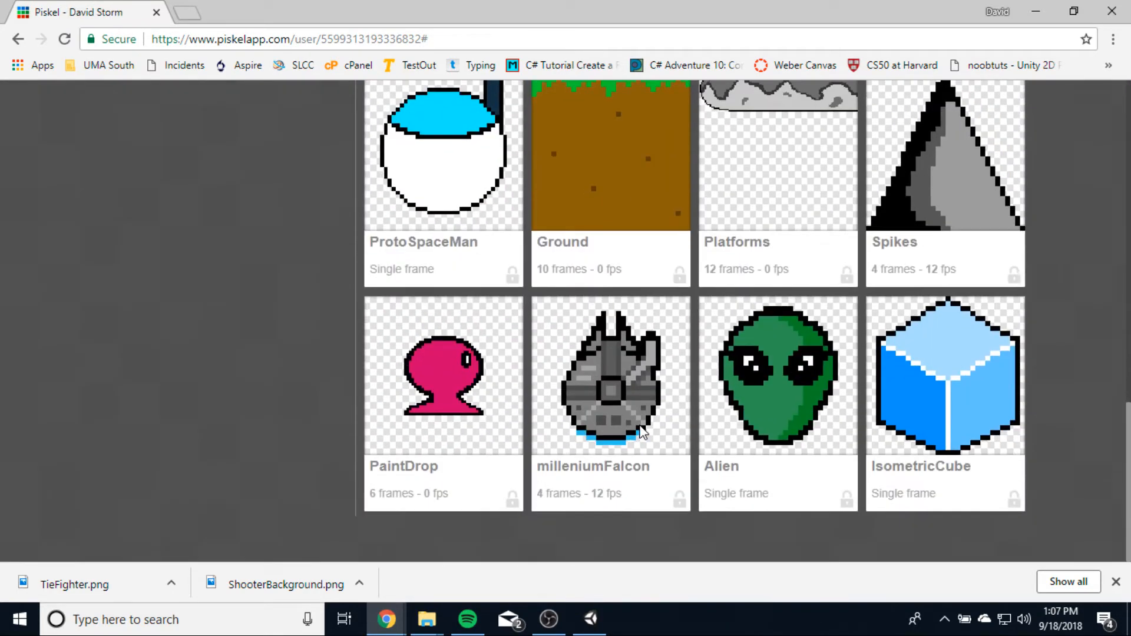
{"action": "left_click", "coordinate": [621, 383]}
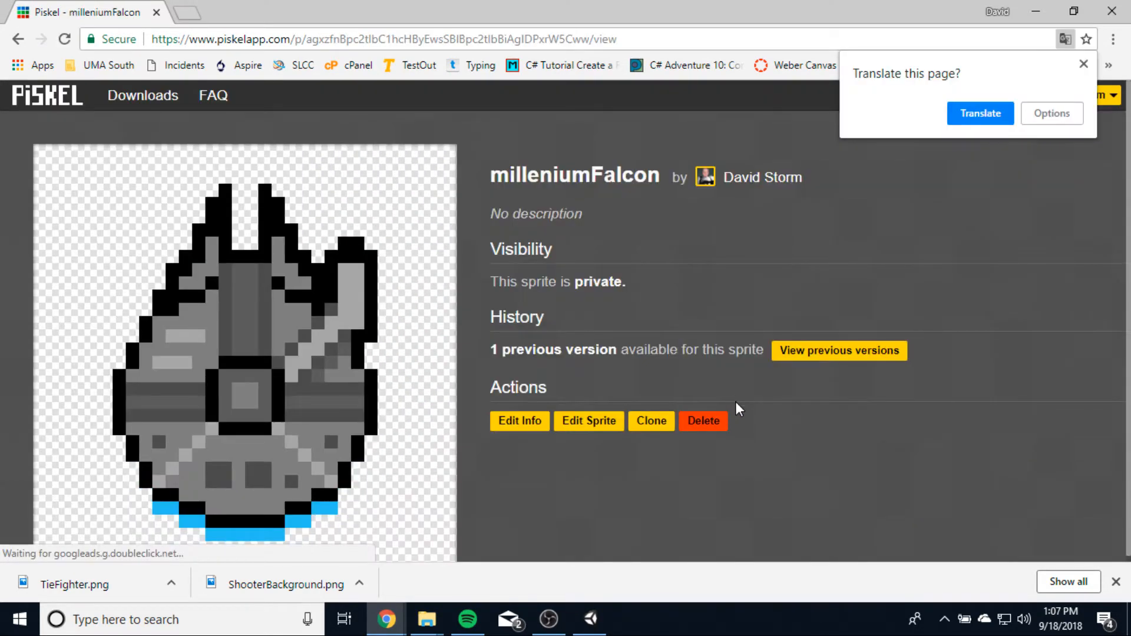
{"action": "left_click", "coordinate": [590, 423]}
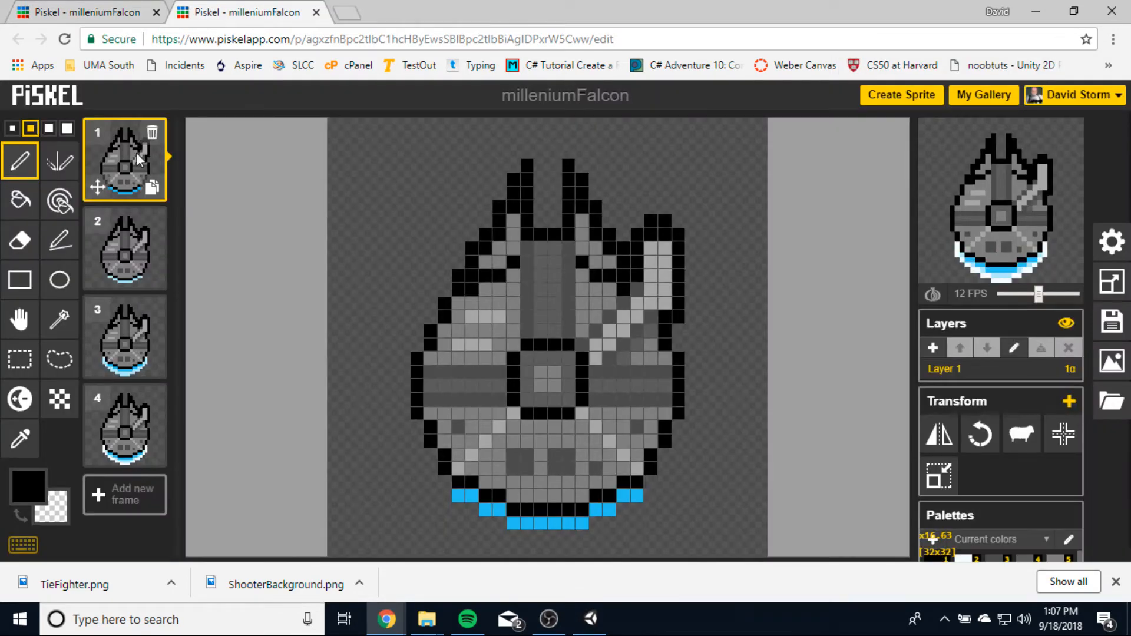
Step: Compare the four animation frames of the milleniumFalcon sprite, examining how the engine glow differs between them
{"action": "left_click", "coordinate": [127, 248]}
{"action": "left_click", "coordinate": [128, 168]}
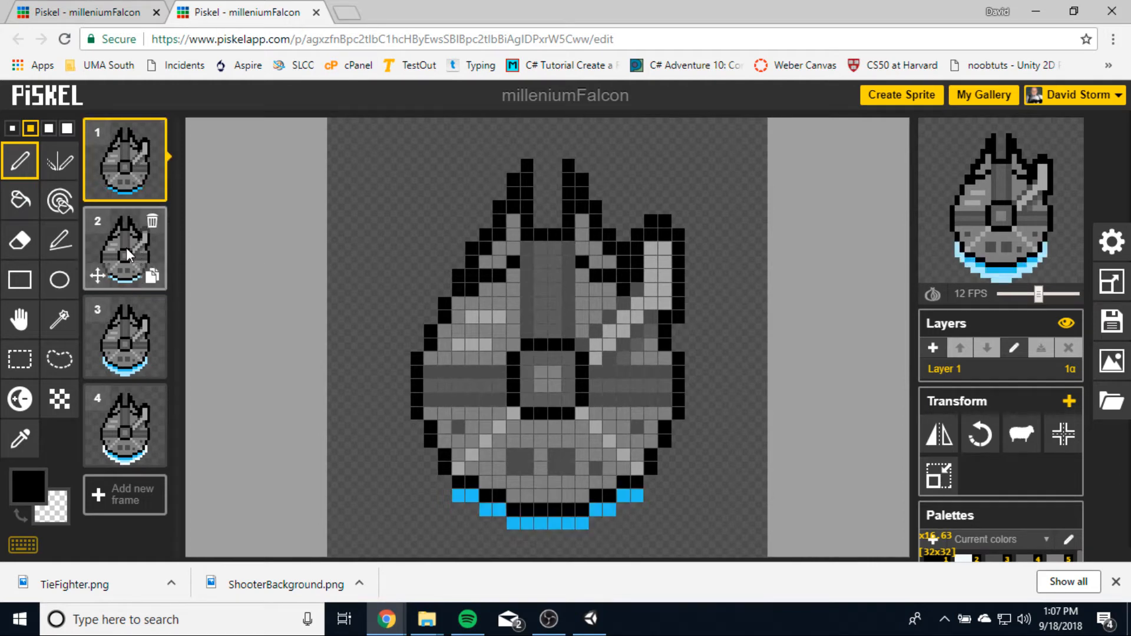
{"action": "left_click", "coordinate": [126, 248]}
{"action": "left_click", "coordinate": [122, 351]}
{"action": "left_click", "coordinate": [119, 420]}
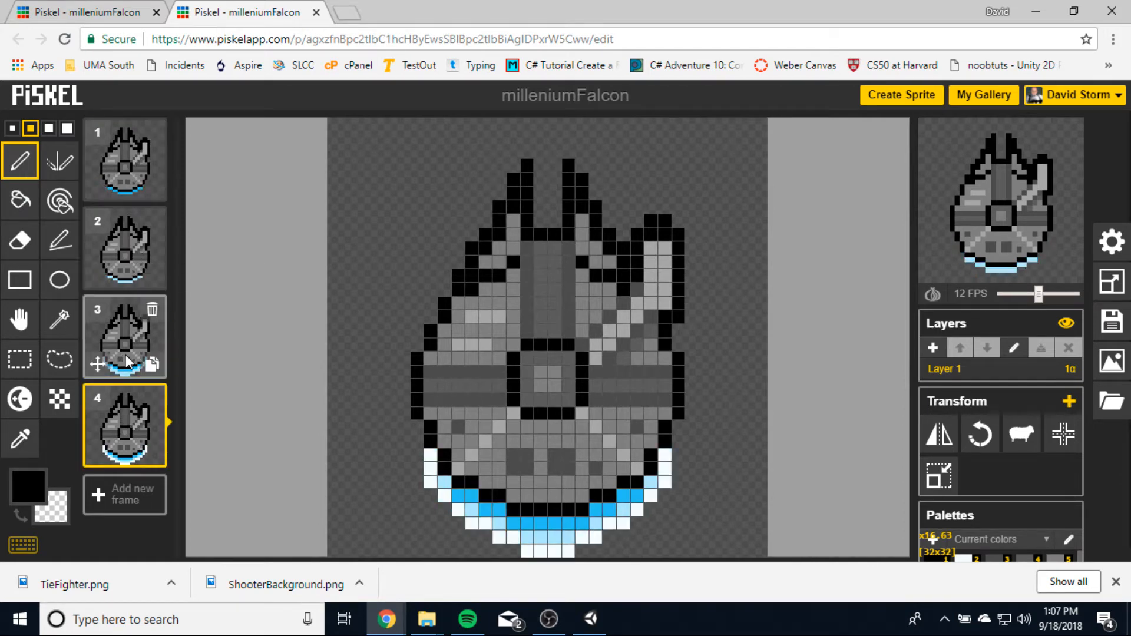
{"action": "left_click", "coordinate": [132, 335]}
{"action": "left_click", "coordinate": [120, 430]}
{"action": "left_click", "coordinate": [129, 354]}
{"action": "left_click", "coordinate": [120, 416]}
{"action": "left_click", "coordinate": [130, 348]}
{"action": "left_click", "coordinate": [133, 414]}
{"action": "left_click", "coordinate": [134, 361]}
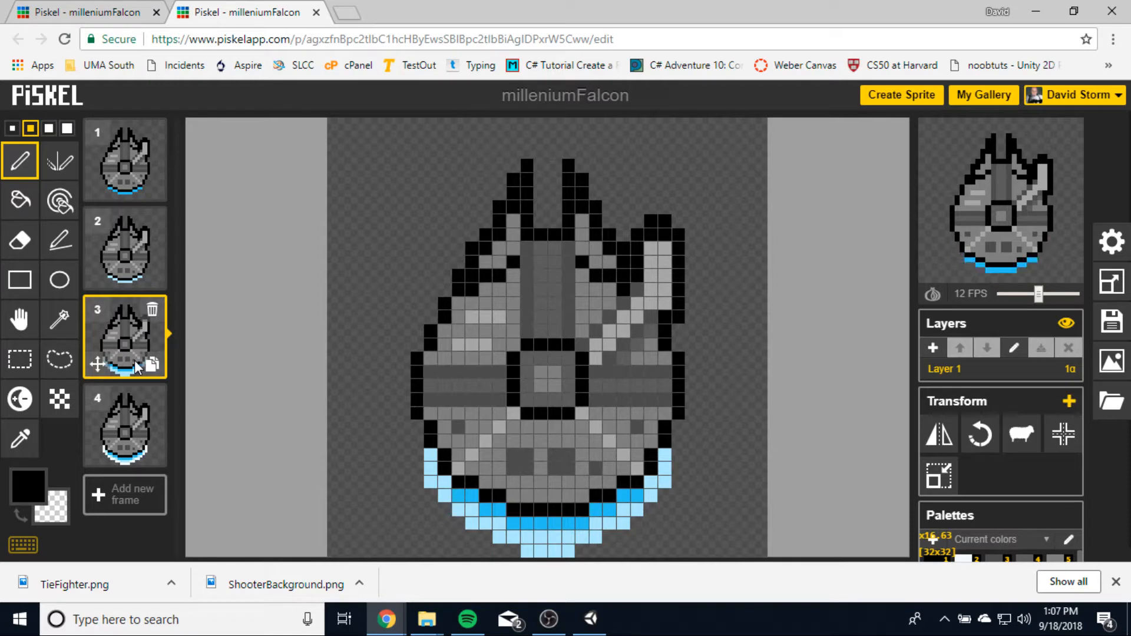
{"action": "left_click", "coordinate": [122, 172]}
{"action": "left_click", "coordinate": [113, 270]}
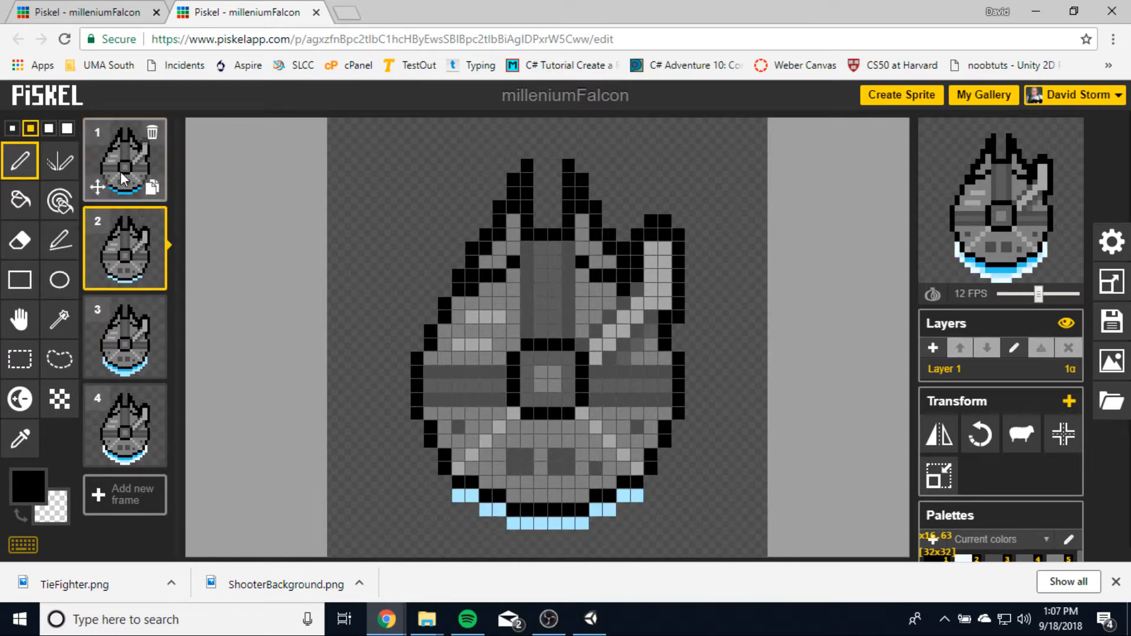
{"action": "left_click", "coordinate": [121, 171]}
{"action": "left_click", "coordinate": [120, 243]}
{"action": "left_click", "coordinate": [129, 185]}
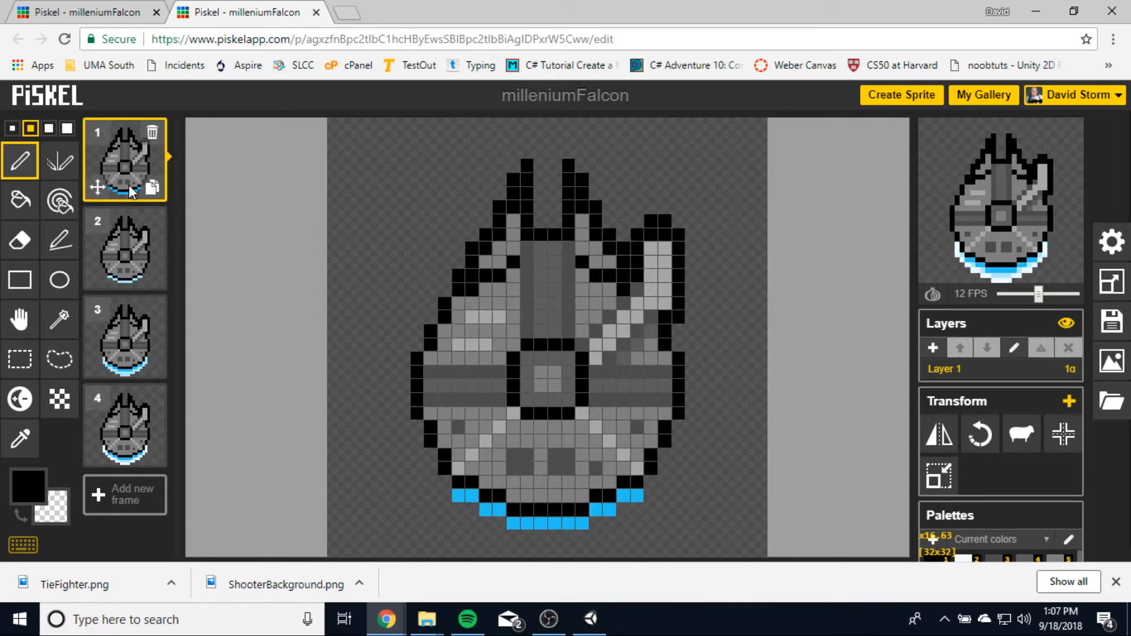
{"action": "left_click", "coordinate": [123, 339]}
{"action": "left_click", "coordinate": [118, 408]}
{"action": "left_click", "coordinate": [124, 363]}
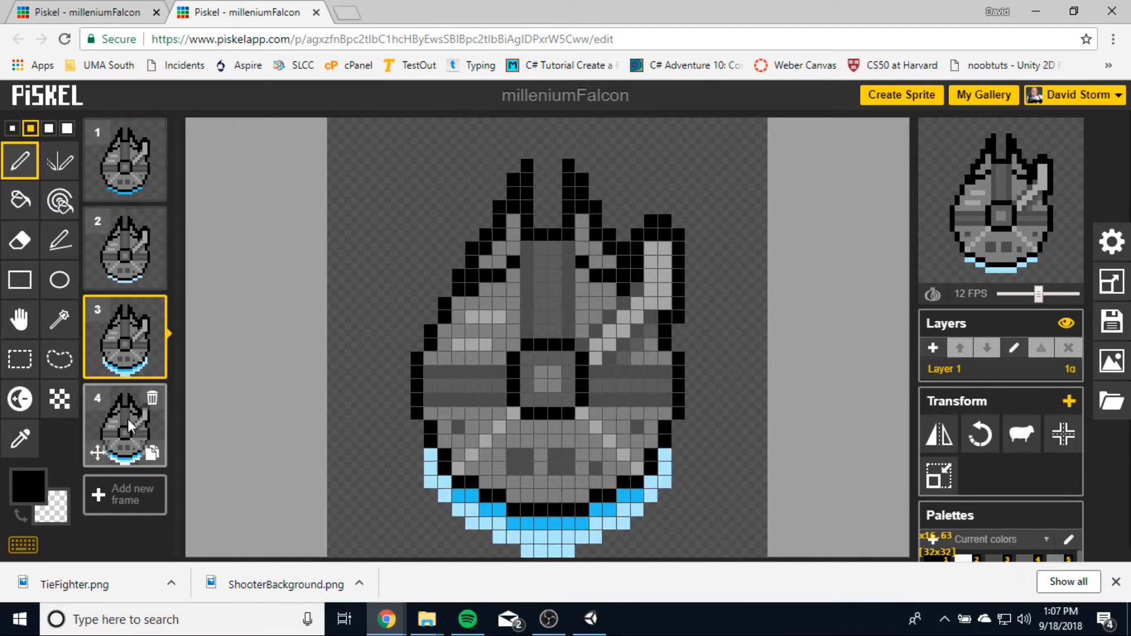
{"action": "left_click", "coordinate": [126, 412]}
{"action": "left_click", "coordinate": [126, 360]}
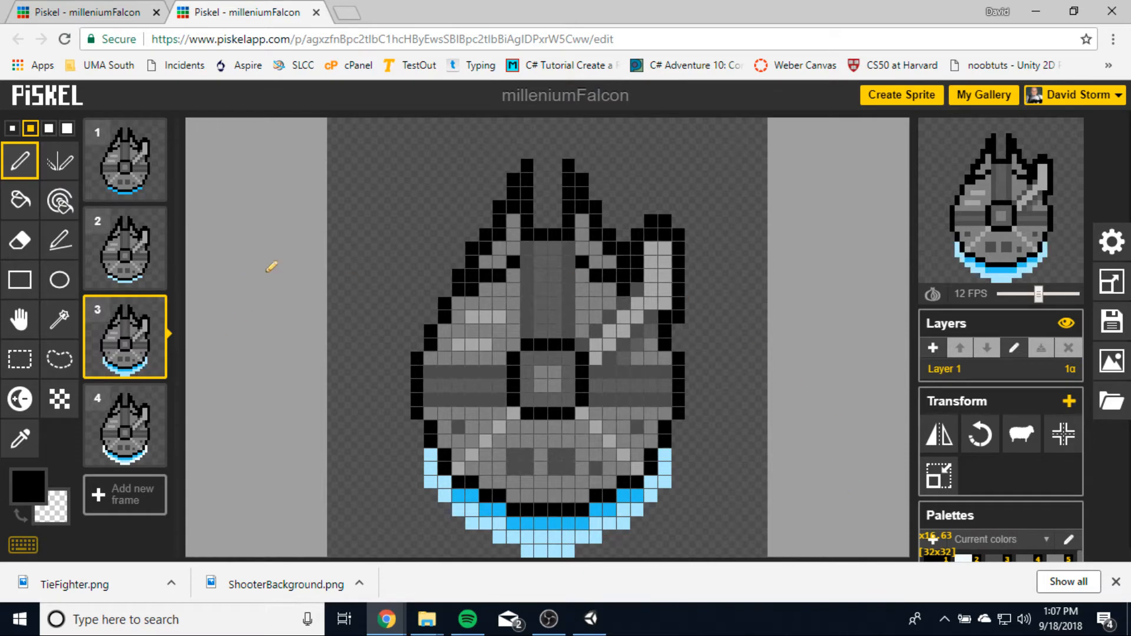
Step: Export the milleniumFalcon sprite as a 64 x 64 PNG spritesheet with 2 columns and 2 rows, and show the downloaded file in its folder
{"action": "left_click", "coordinate": [1126, 362]}
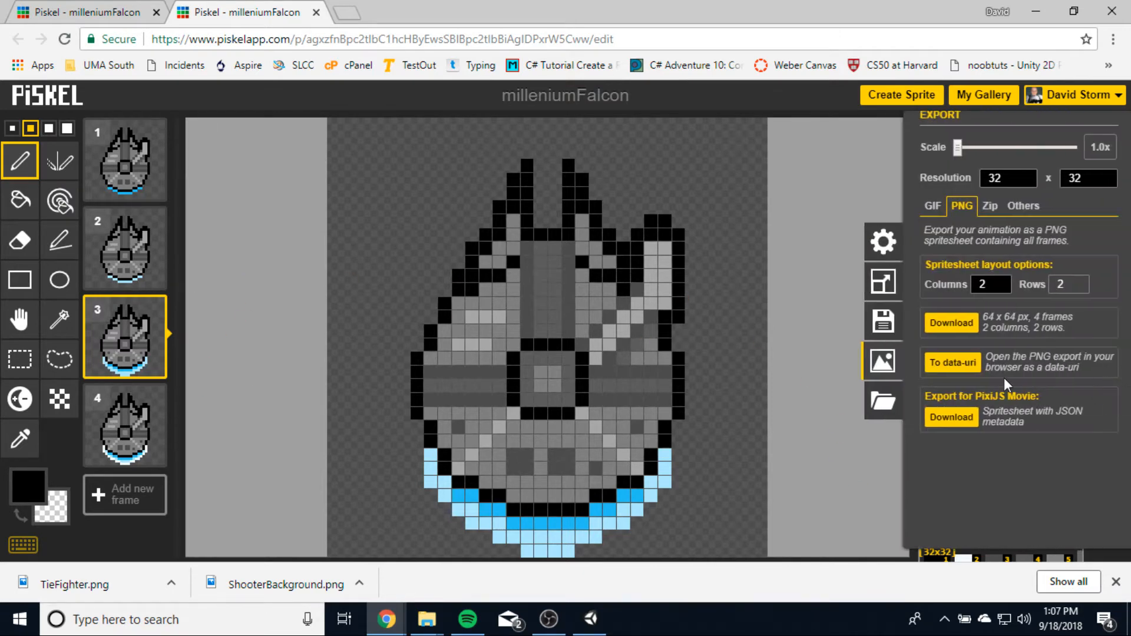
{"action": "left_click", "coordinate": [950, 322]}
{"action": "left_click", "coordinate": [170, 583]}
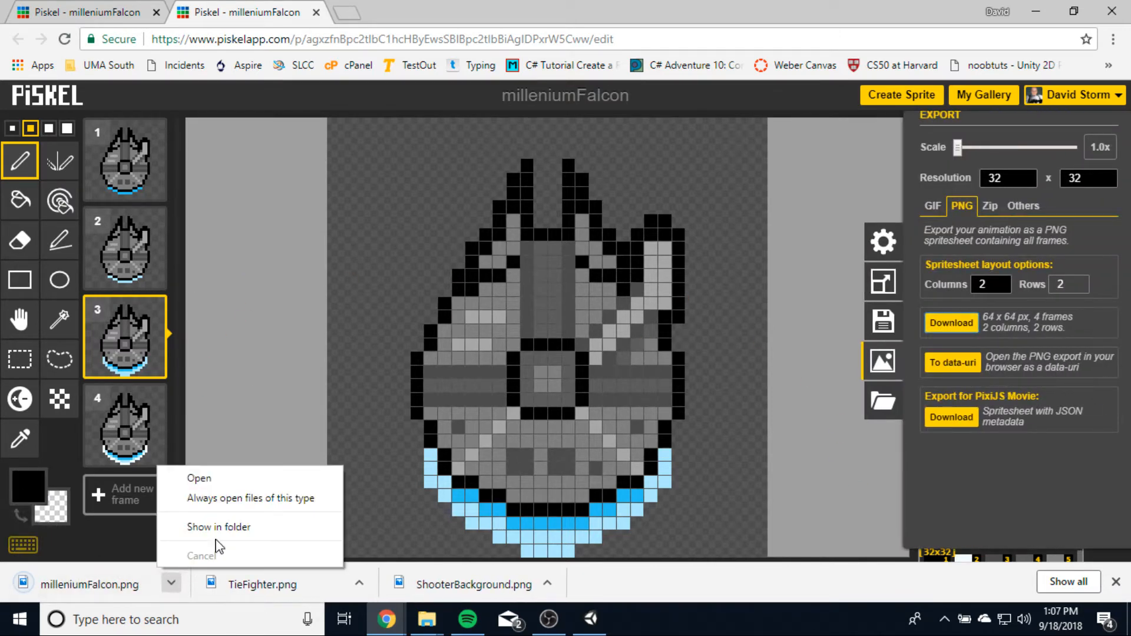
{"action": "left_click", "coordinate": [223, 527]}
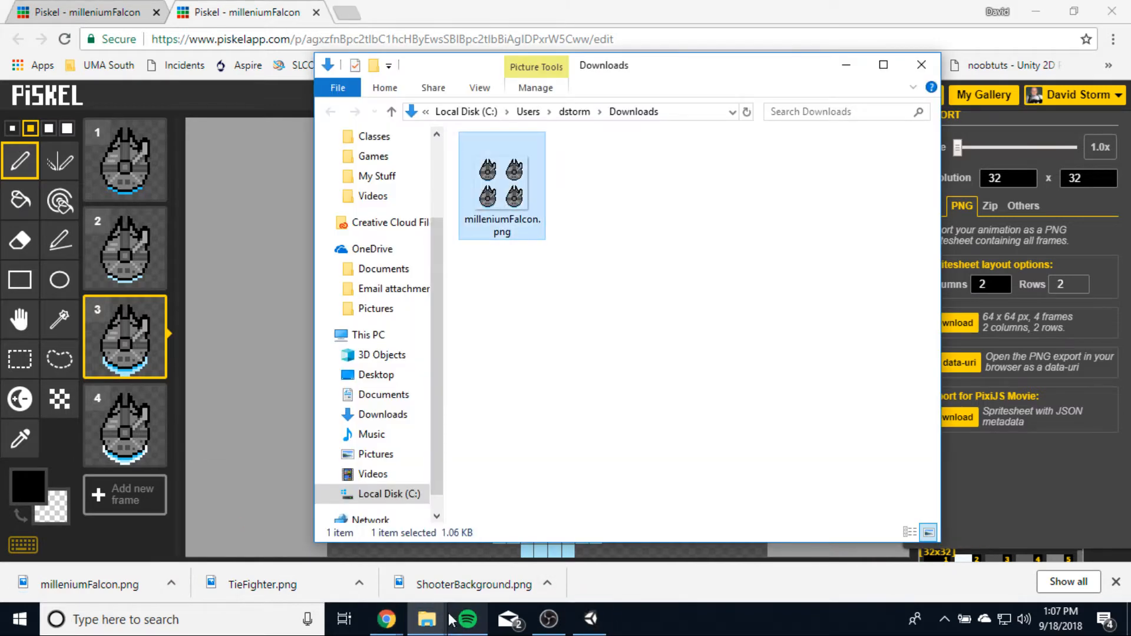
Step: Move milleniumFalcon.png from the Downloads folder into the Space Shooter Resources folder
{"action": "mouse_move", "coordinate": [427, 618]}
{"action": "left_click", "coordinate": [386, 571]}
{"action": "left_click", "coordinate": [769, 250]}
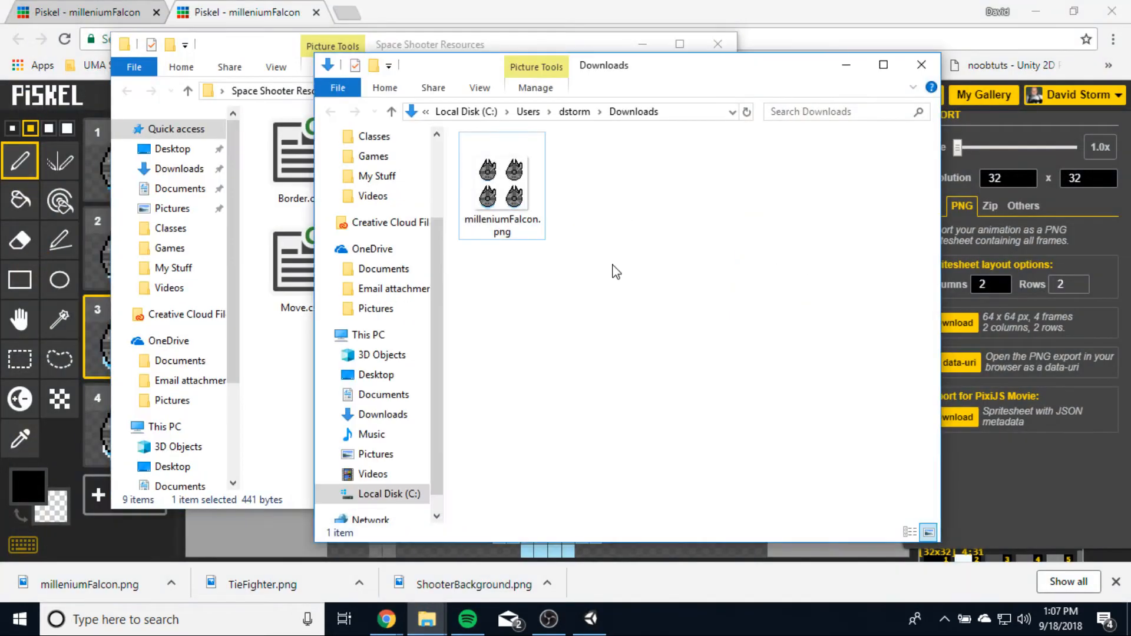
{"action": "left_click_drag", "start_coordinate": [501, 185], "coordinate": [278, 386]}
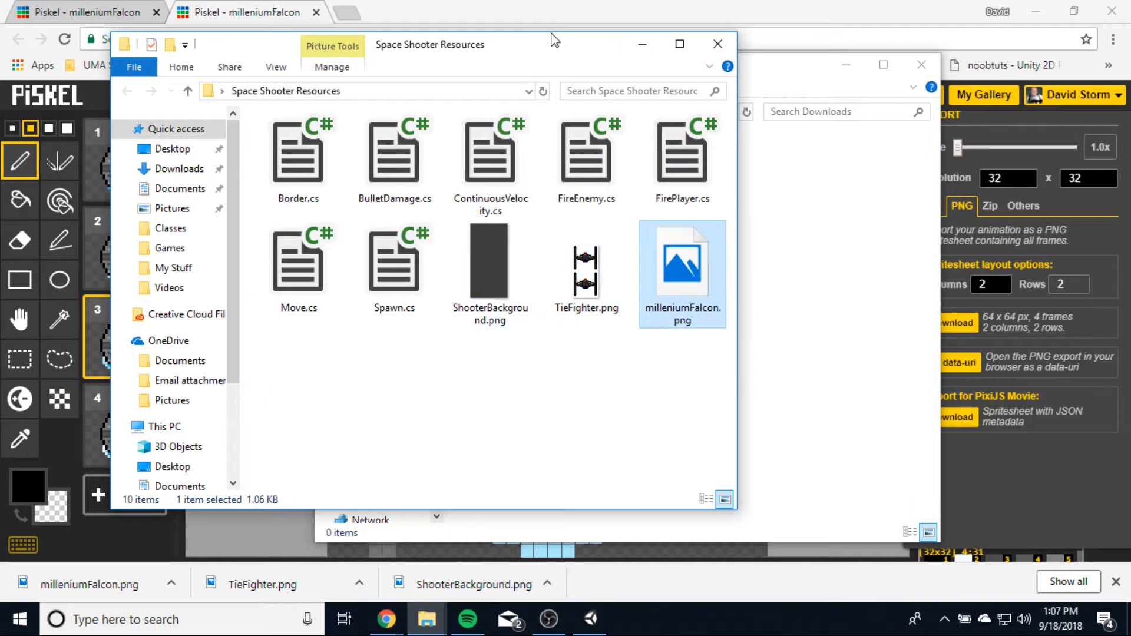
Step: Switch back to Piskel in Chrome, close the milleniumFalcon editor and open the sprite gallery
{"action": "left_click", "coordinate": [571, 34]}
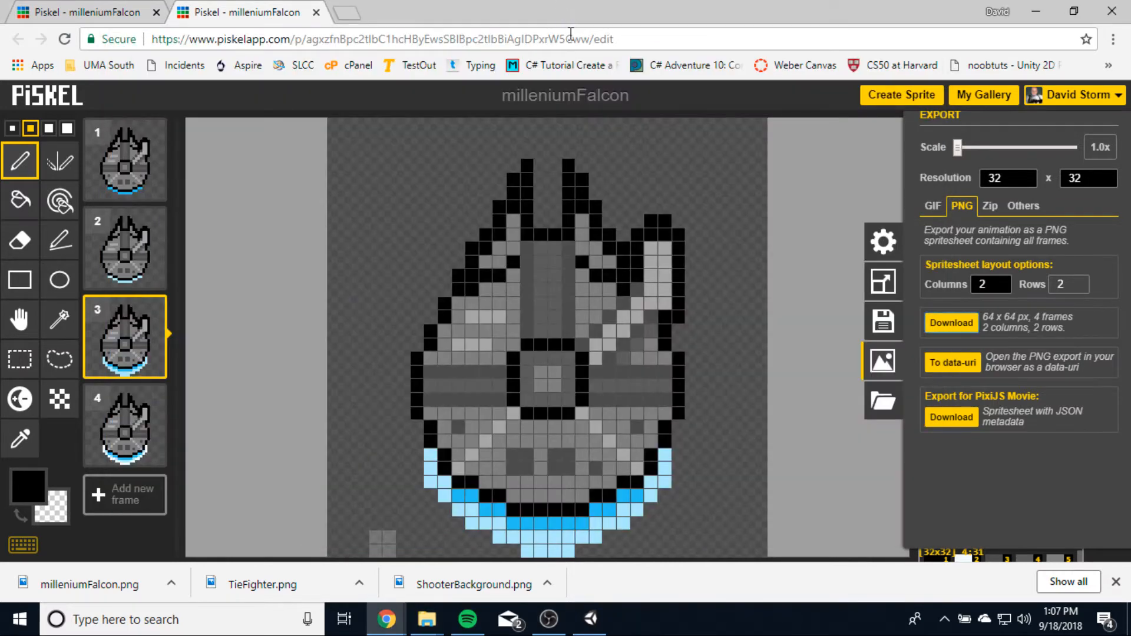
{"action": "left_click", "coordinate": [316, 12]}
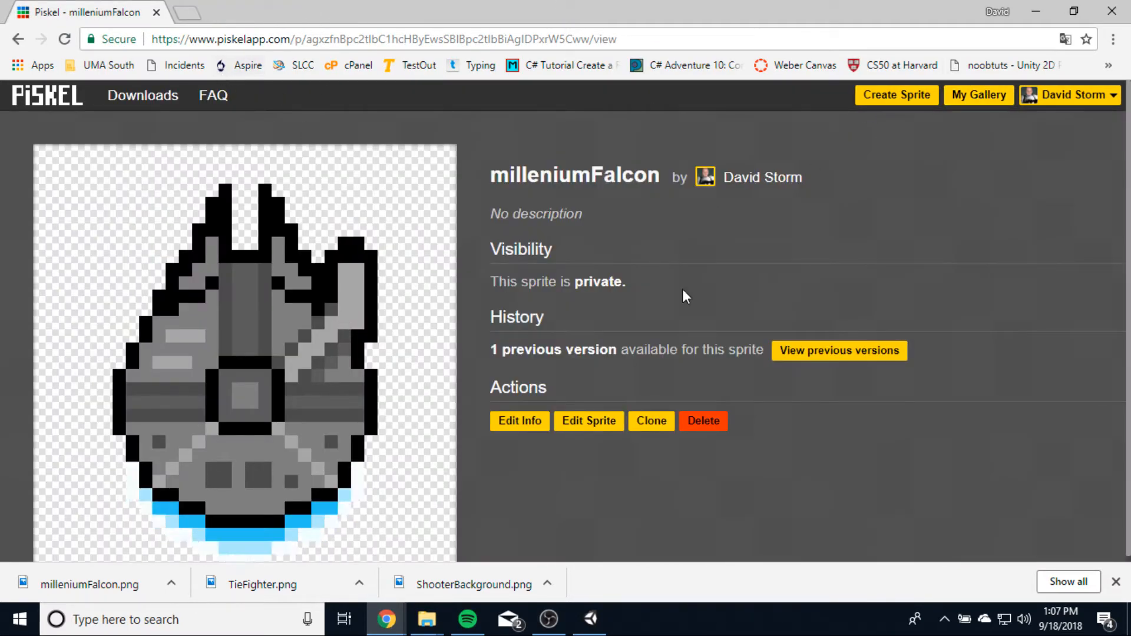
{"action": "left_click", "coordinate": [975, 99]}
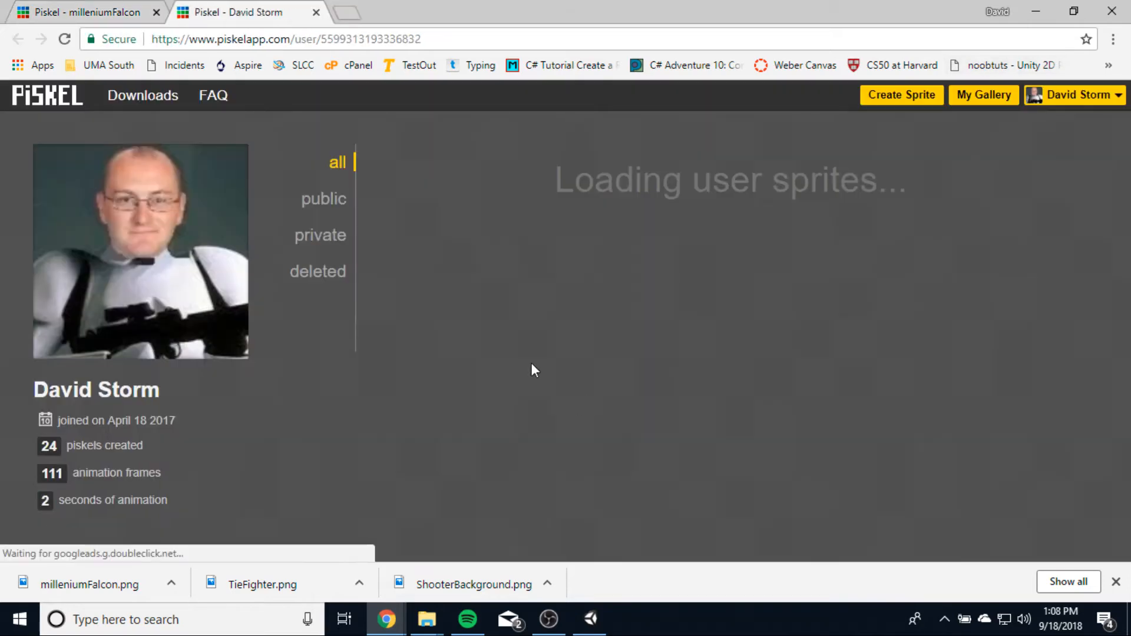
Step: Open the Enemy Bolt sprite from the gallery for editing and export it as a 32 x 32 PNG
{"action": "scroll", "coordinate": [737, 352], "scroll_direction": "down", "scroll_amount": 10}
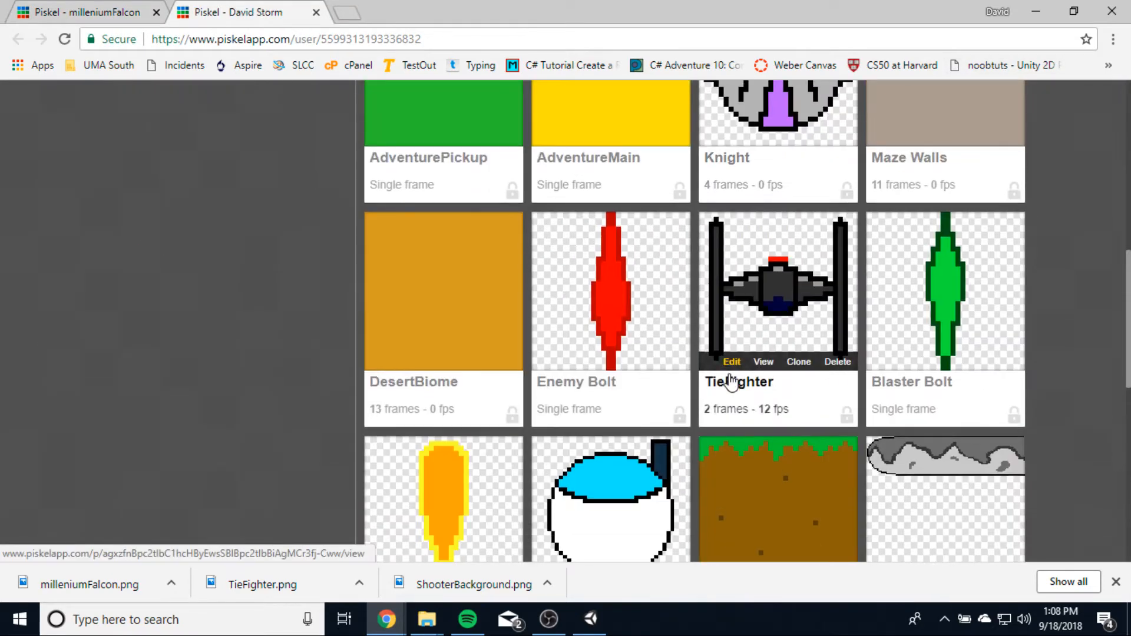
{"action": "scroll", "coordinate": [731, 382], "scroll_direction": "down", "scroll_amount": 2}
{"action": "left_click", "coordinate": [628, 158]}
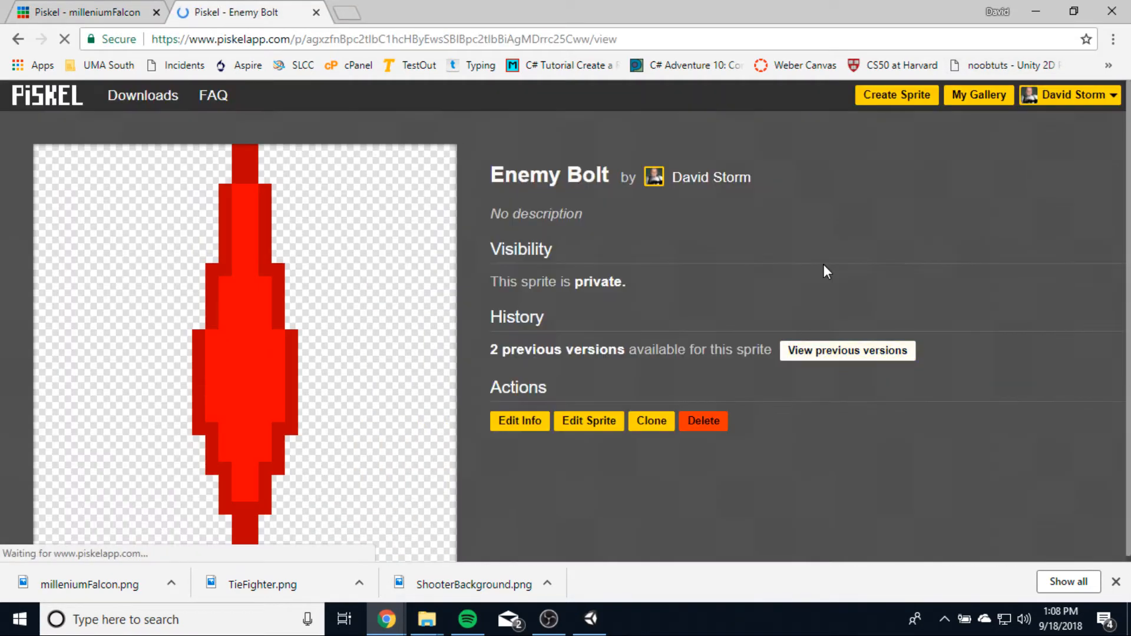
{"action": "left_click", "coordinate": [574, 424]}
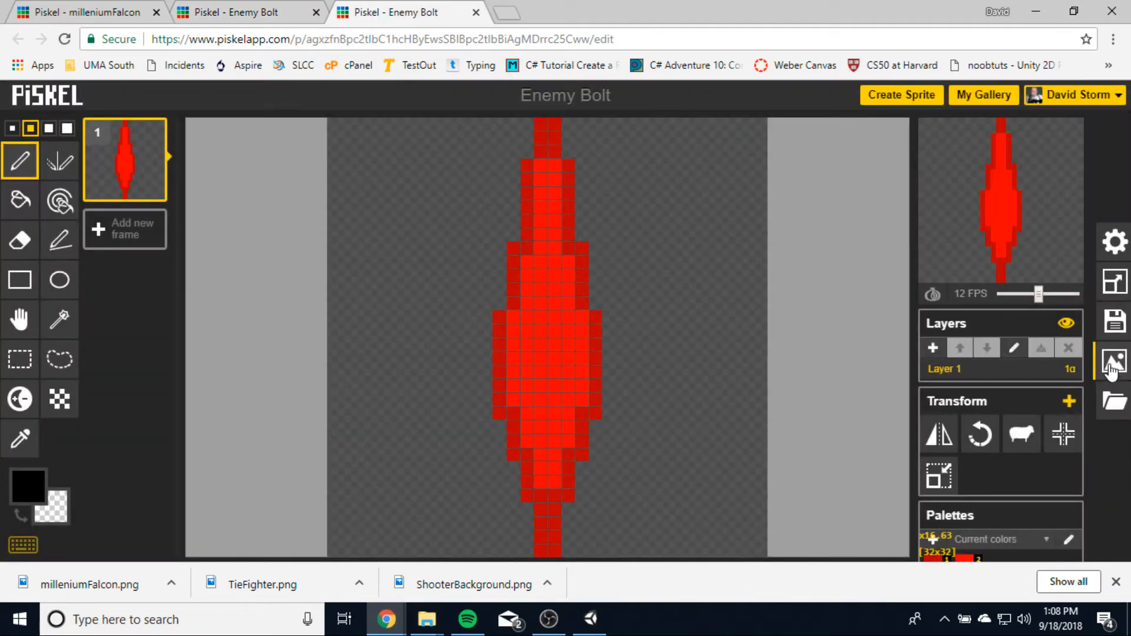
{"action": "left_click", "coordinate": [1113, 360]}
{"action": "left_click", "coordinate": [958, 272]}
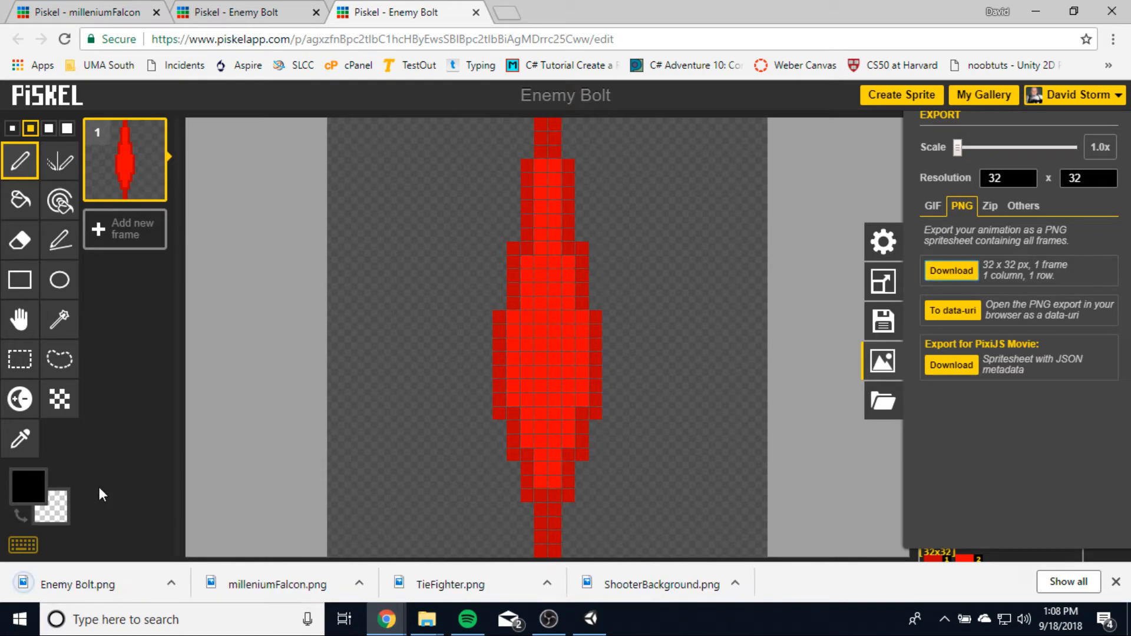
Step: Open the Blaster Bolt sprite from the gallery for editing and export it as a 32 x 32 PNG
{"action": "left_click", "coordinate": [165, 13]}
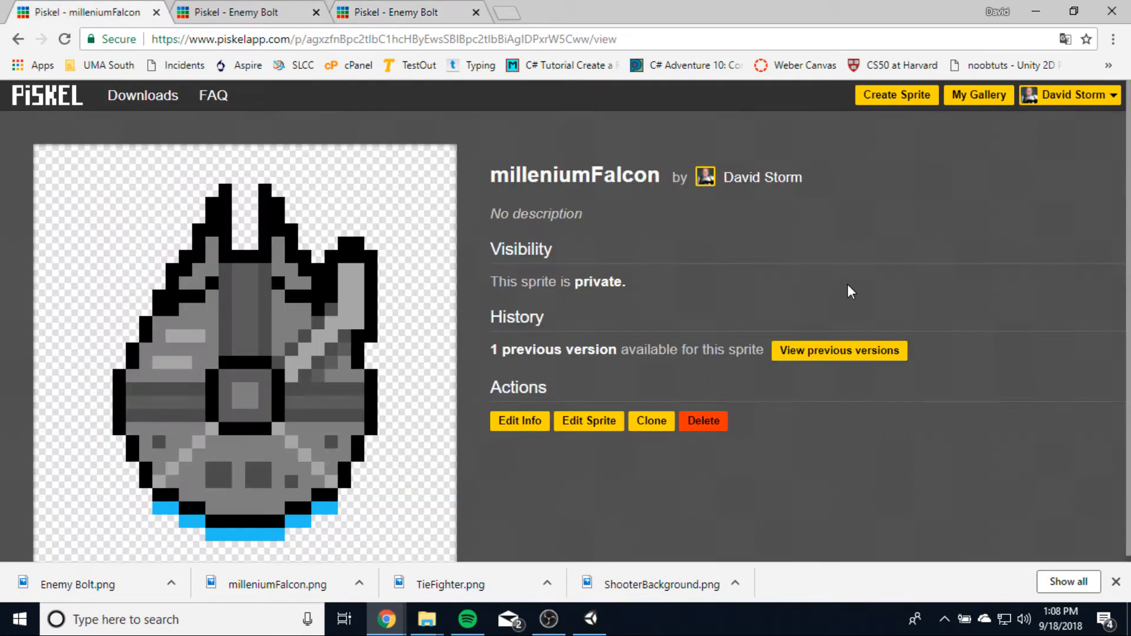
{"action": "left_click", "coordinate": [972, 97]}
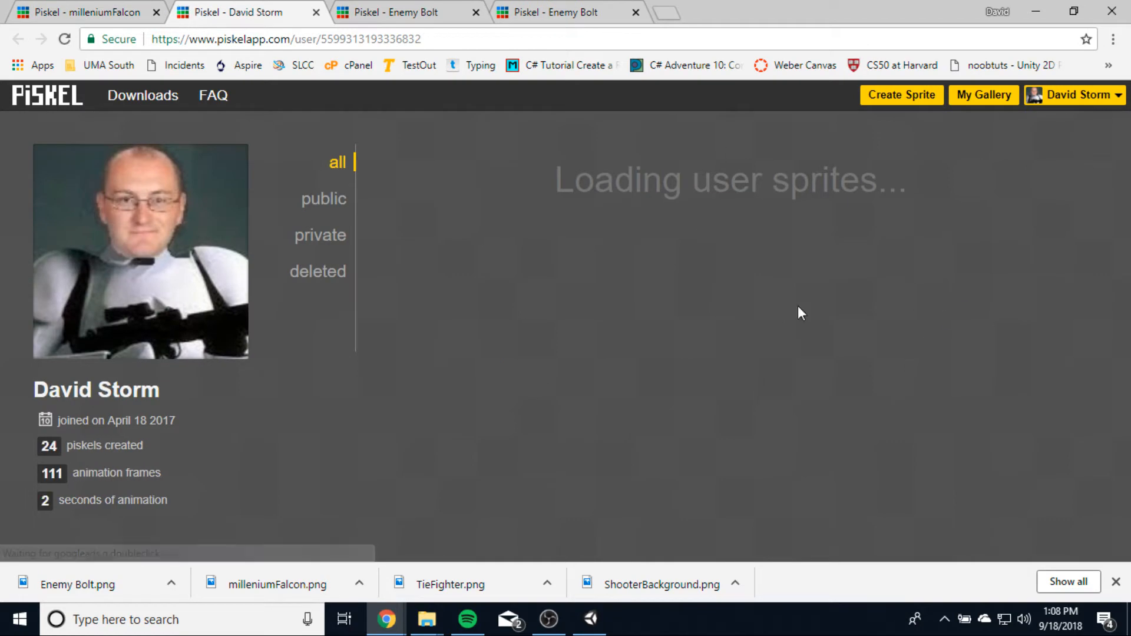
{"action": "scroll", "coordinate": [899, 340], "scroll_direction": "down", "scroll_amount": 1}
{"action": "scroll", "coordinate": [899, 332], "scroll_direction": "down", "scroll_amount": 8}
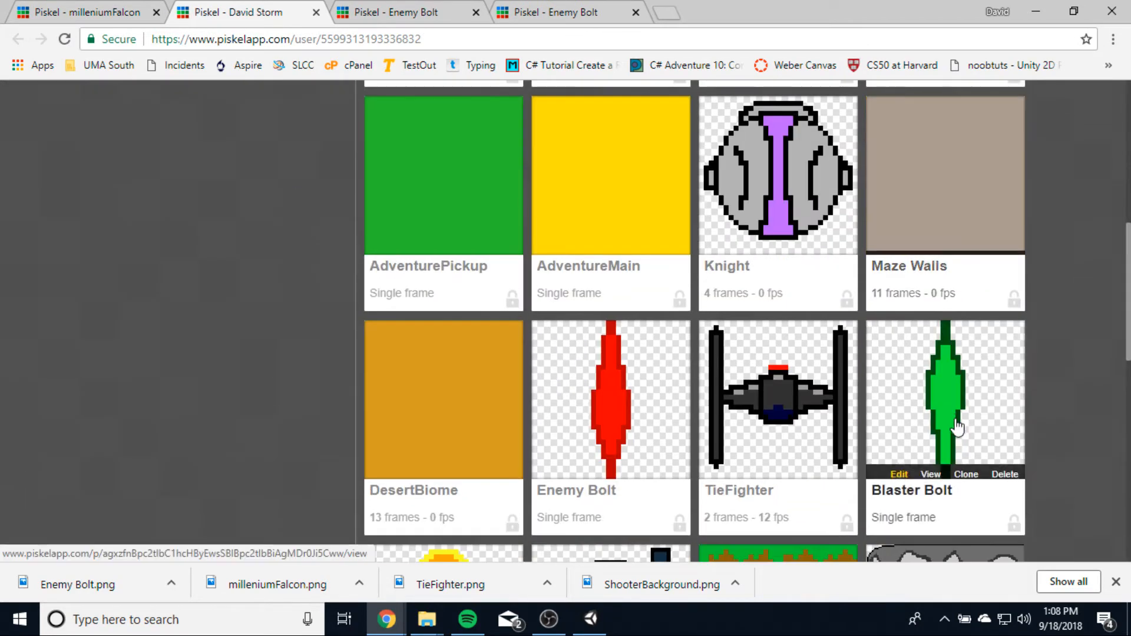
{"action": "left_click", "coordinate": [941, 411]}
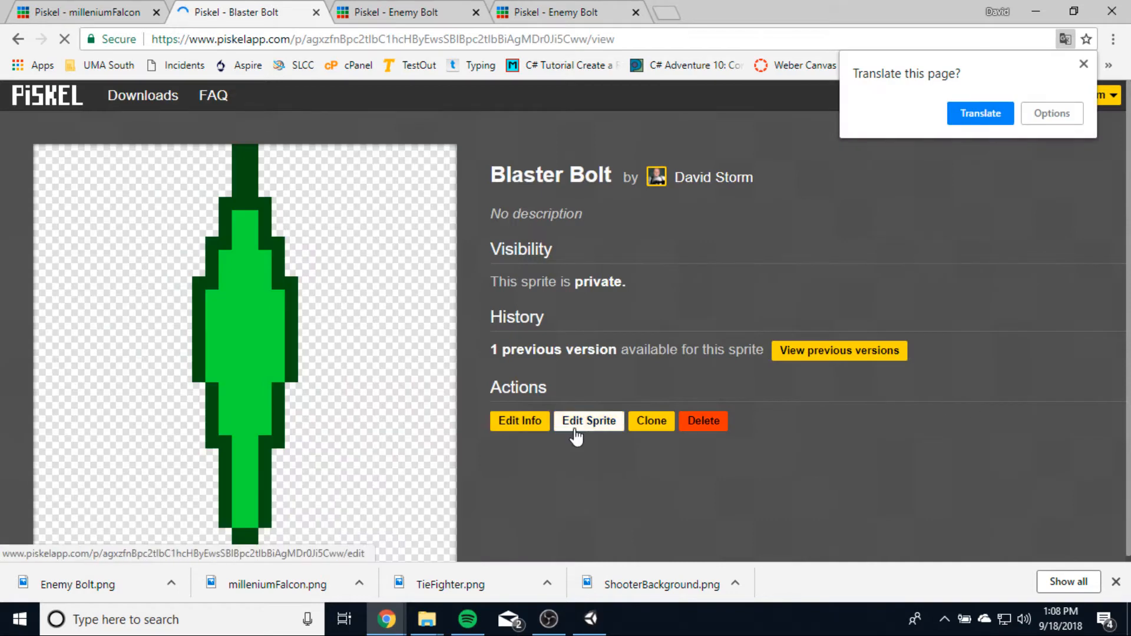
{"action": "left_click", "coordinate": [584, 421]}
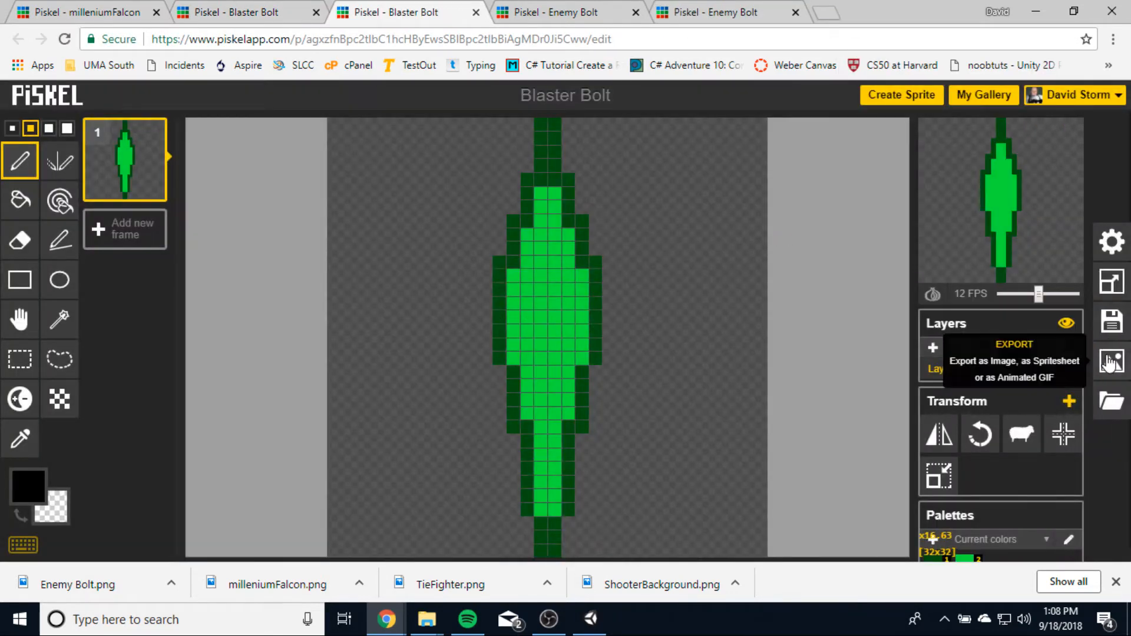
{"action": "left_click", "coordinate": [1112, 361]}
{"action": "left_click", "coordinate": [951, 271]}
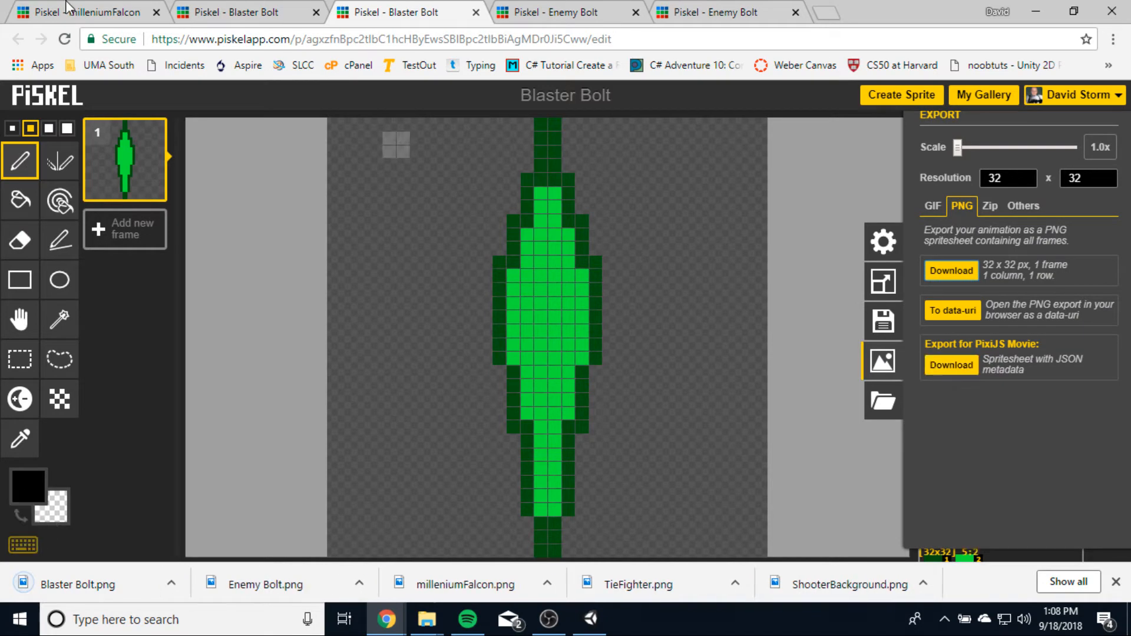
Step: Move Blaster Bolt.png and Enemy Bolt.png from the Downloads folder into the Space Shooter Resources folder
{"action": "left_click", "coordinate": [468, 618]}
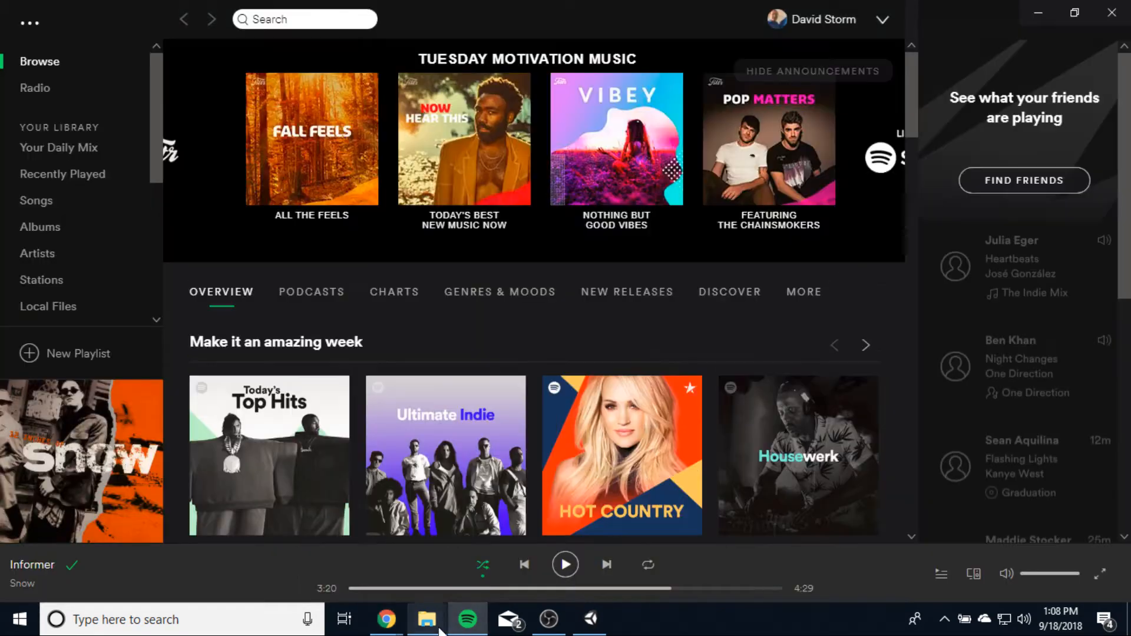
{"action": "left_click", "coordinate": [1038, 13]}
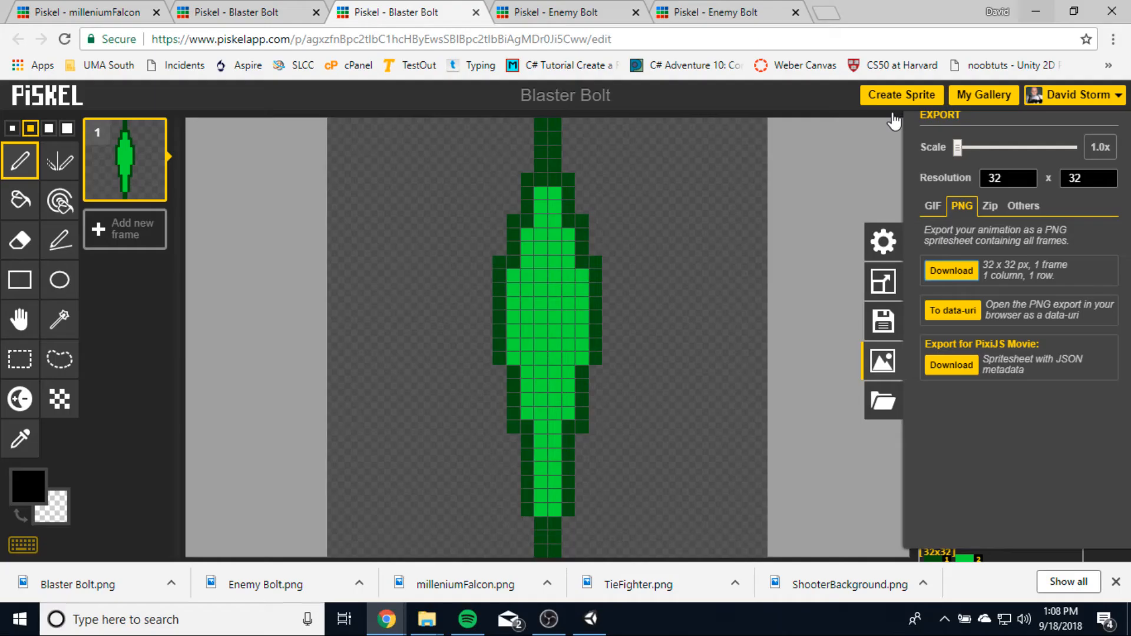
{"action": "left_click", "coordinate": [492, 542]}
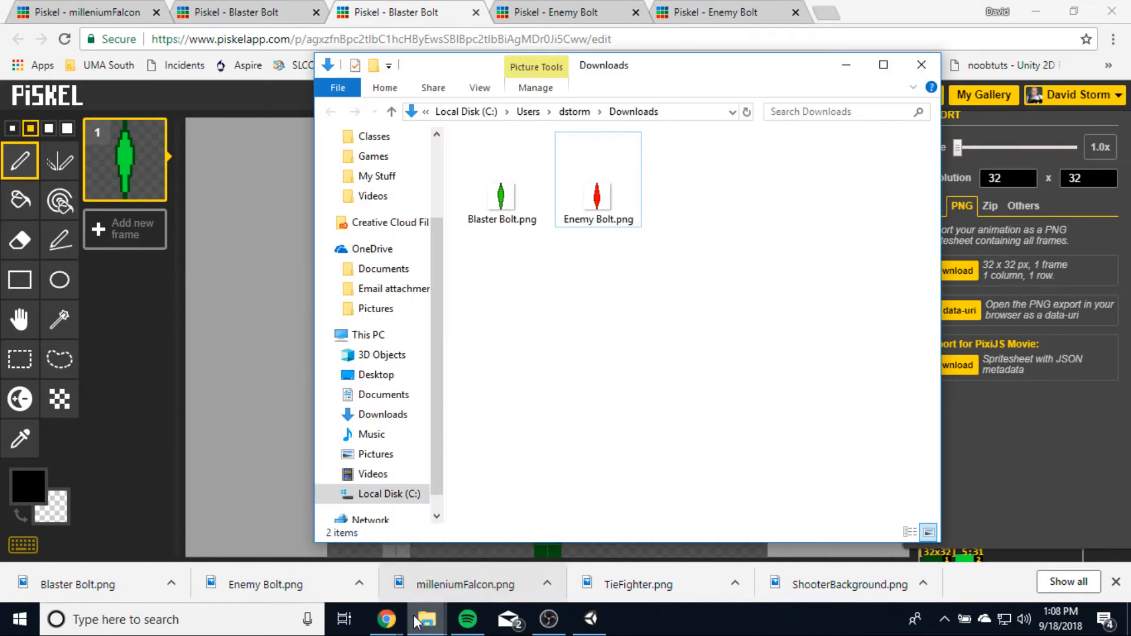
{"action": "left_click", "coordinate": [360, 542]}
{"action": "left_click_drag", "start_coordinate": [766, 61], "coordinate": [918, 111]}
{"action": "left_click_drag", "start_coordinate": [857, 384], "coordinate": [271, 362]}
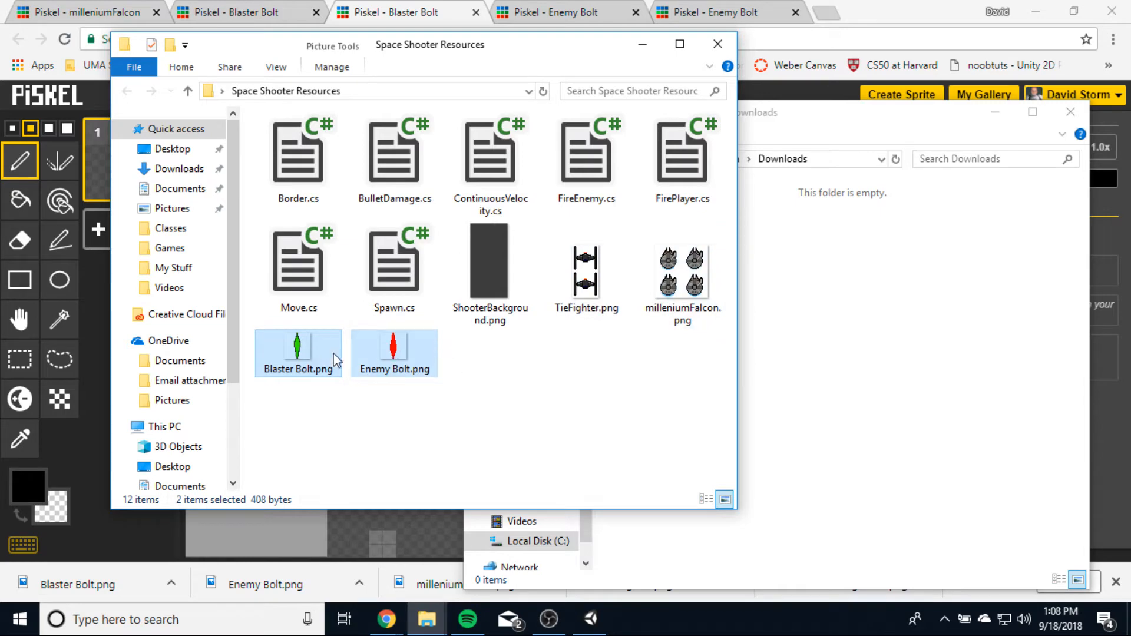
{"action": "left_click", "coordinate": [553, 425]}
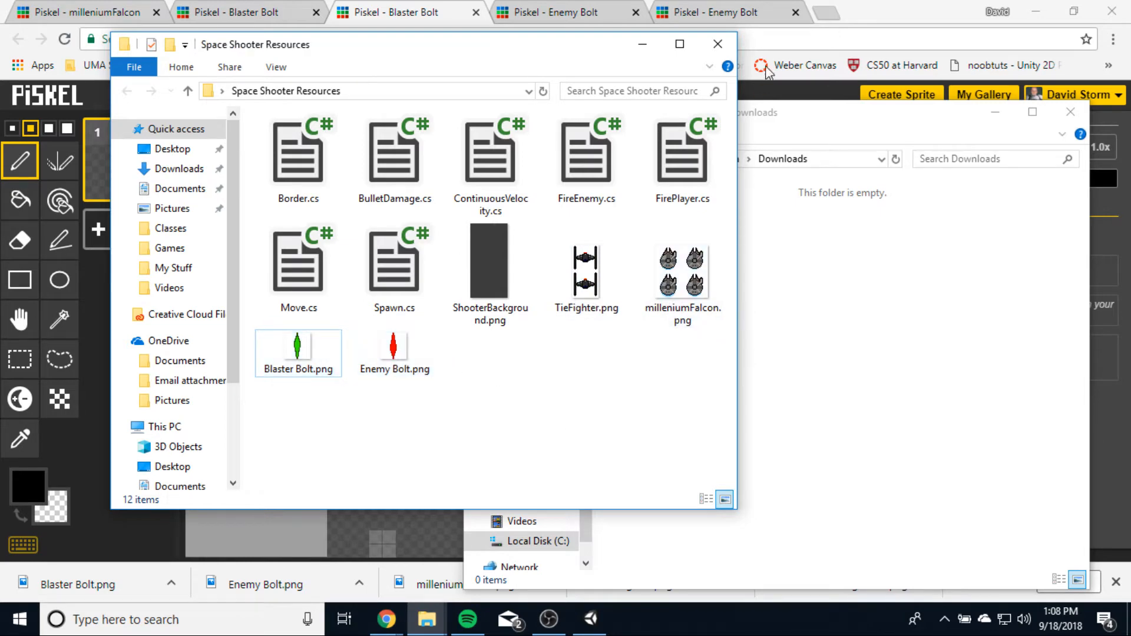
Step: Close both File Explorer windows and Chrome, and switch to the Space Shooter project in Unity
{"action": "left_click", "coordinate": [717, 44]}
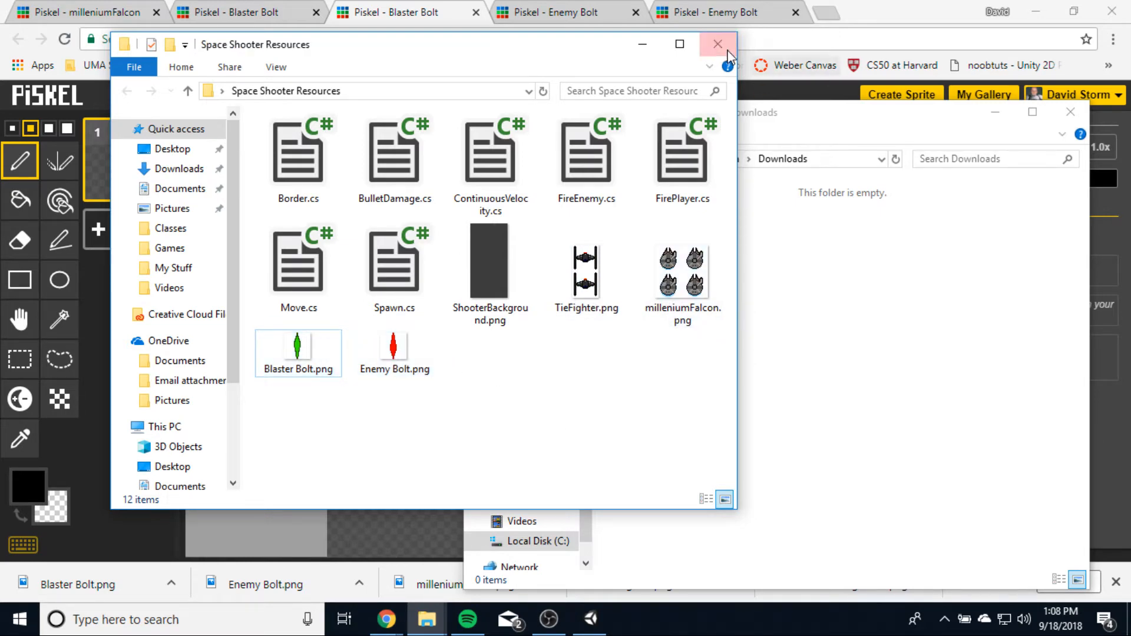
{"action": "left_click", "coordinate": [1071, 114]}
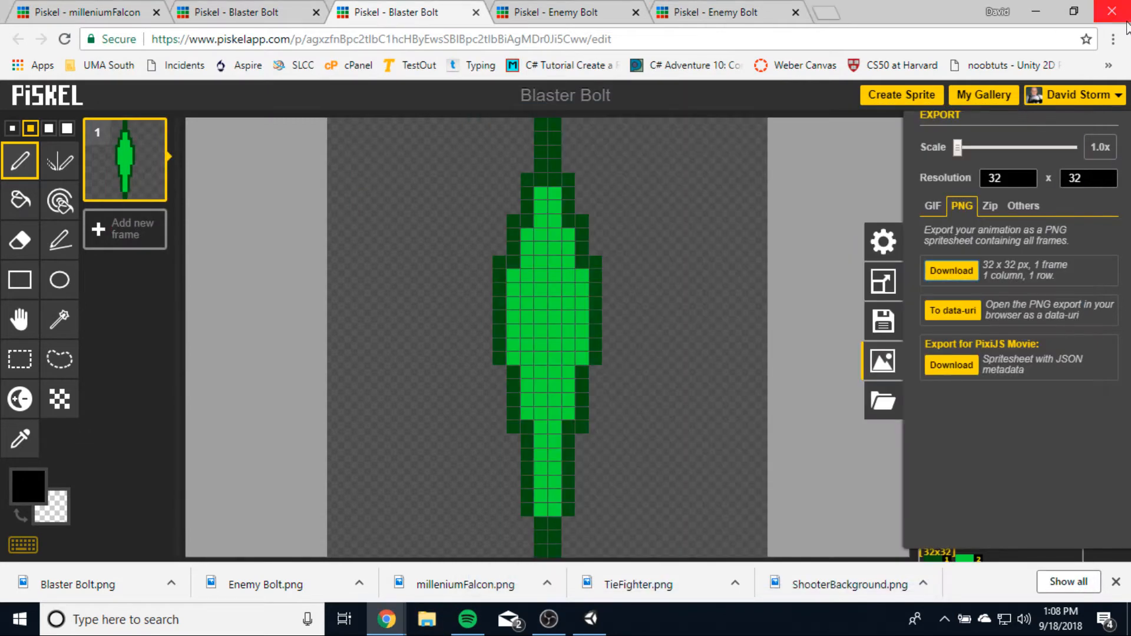
{"action": "left_click", "coordinate": [1111, 10]}
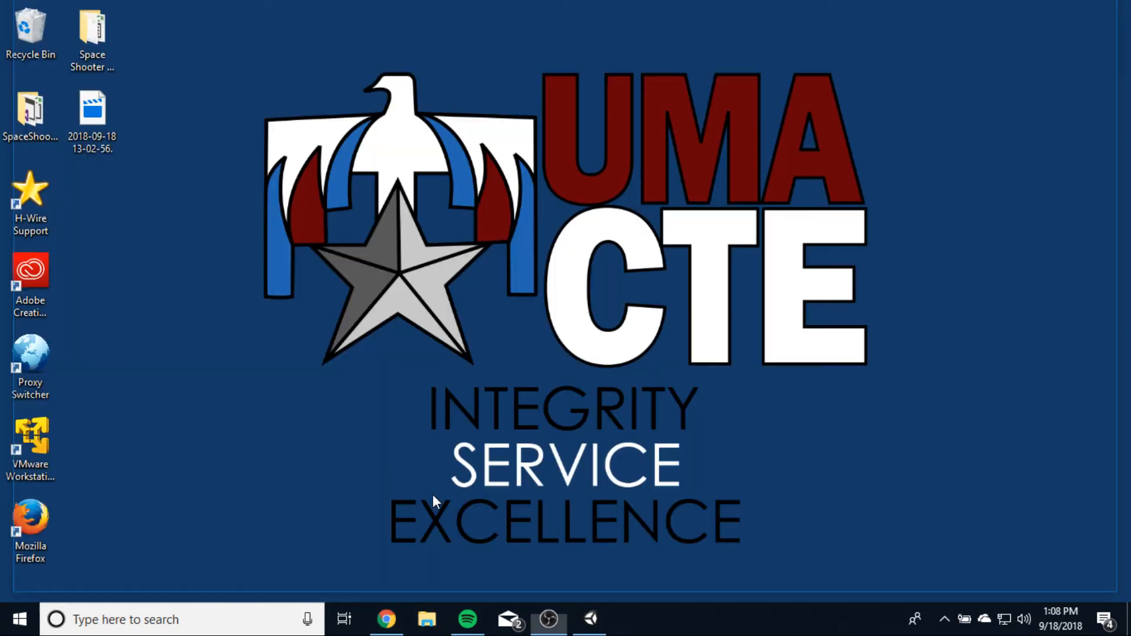
{"action": "left_click", "coordinate": [591, 620]}
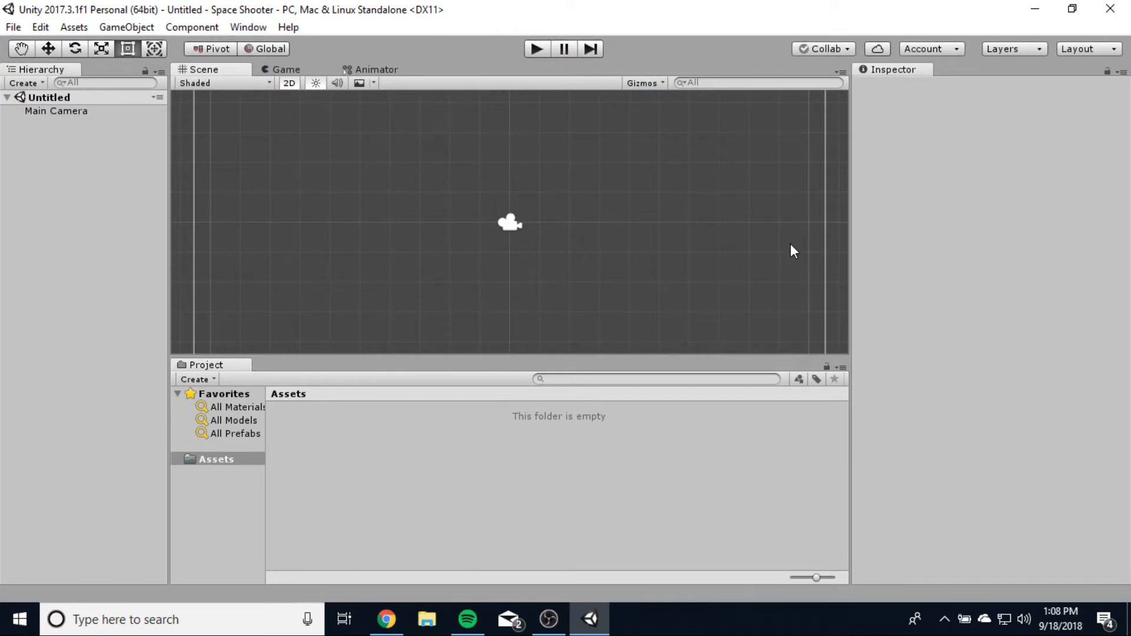
{"action": "key", "text": "alt+Tab"}
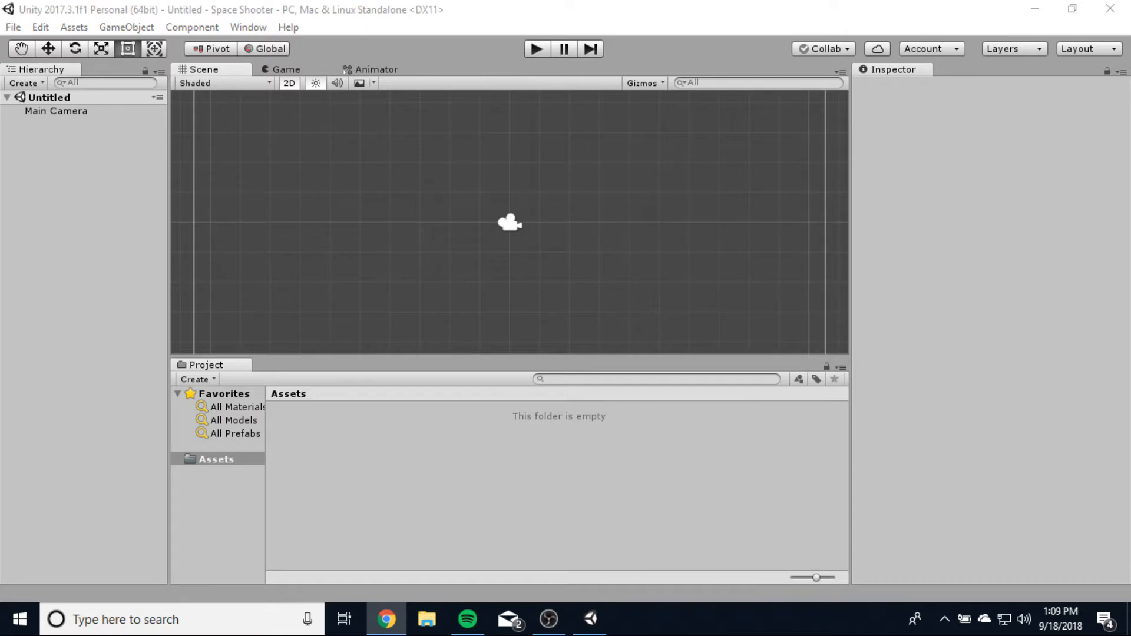
{"action": "scroll", "coordinate": [461, 231], "scroll_direction": "down", "scroll_amount": 5}
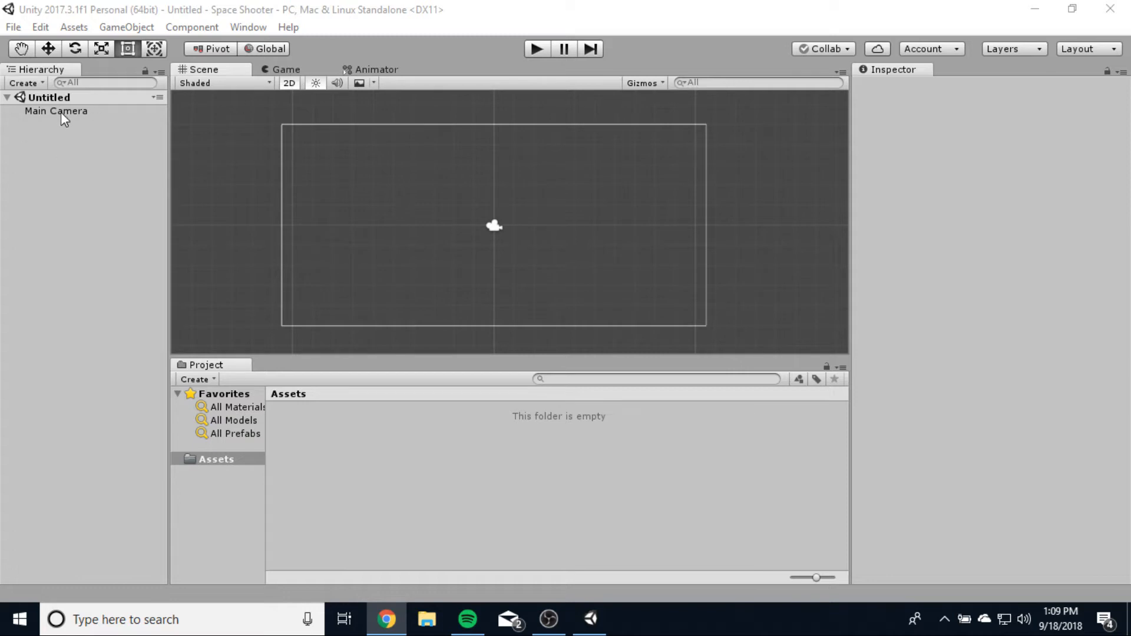
Step: Preview the Game view with the 16:9, Vertical (1:2) and iPhone Landscape (1136x640) display settings
{"action": "left_click", "coordinate": [288, 70]}
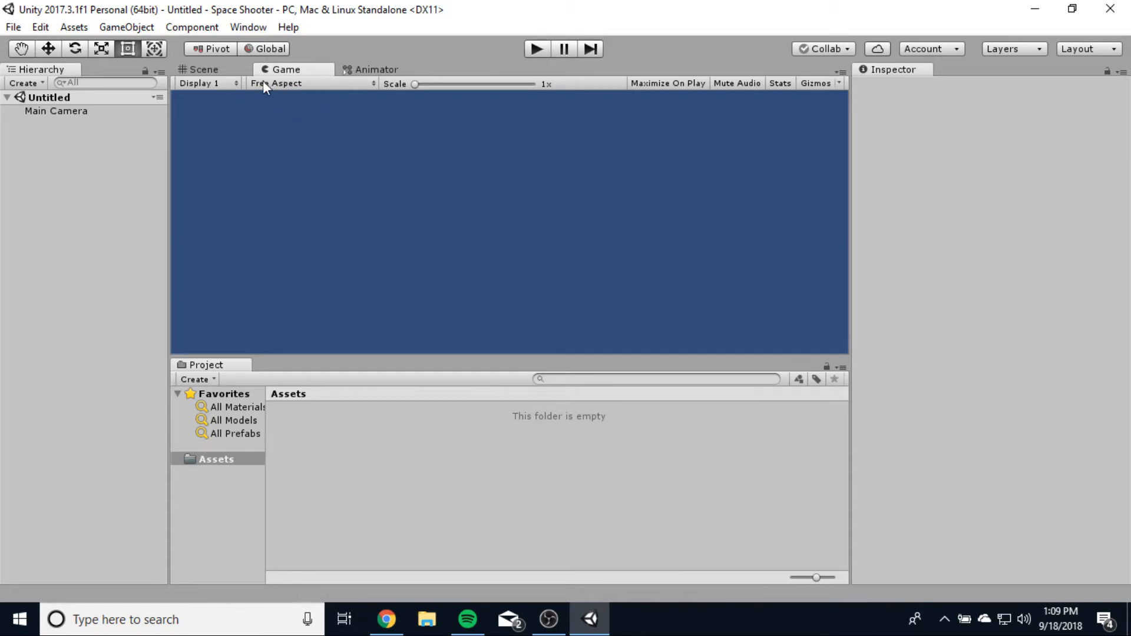
{"action": "left_click", "coordinate": [368, 85]}
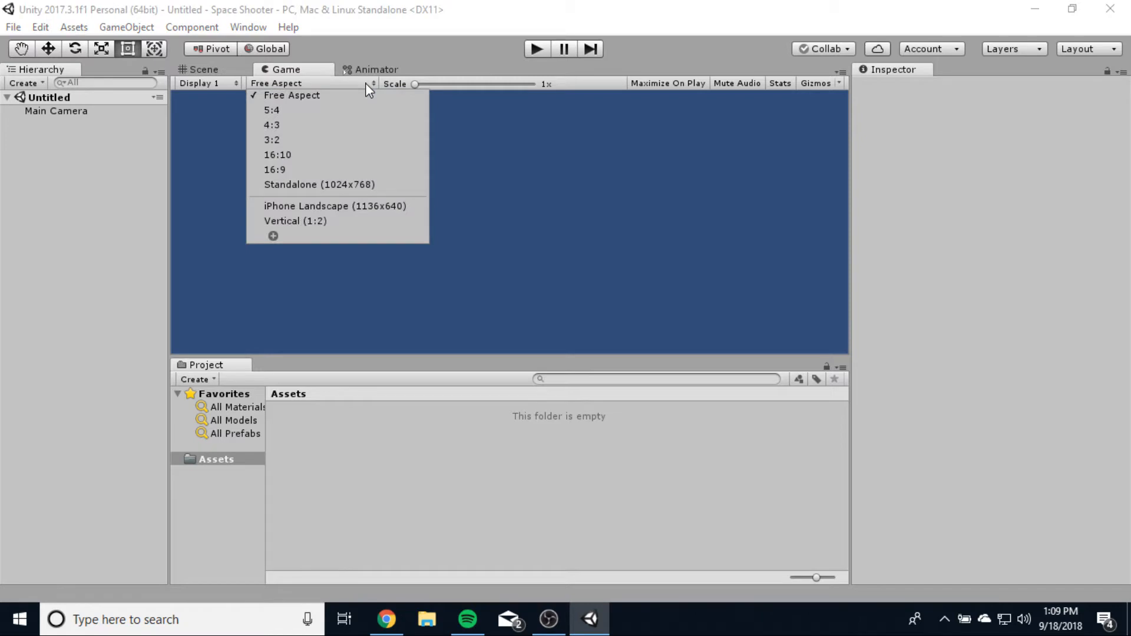
{"action": "left_click", "coordinate": [288, 169]}
{"action": "left_click", "coordinate": [302, 84]}
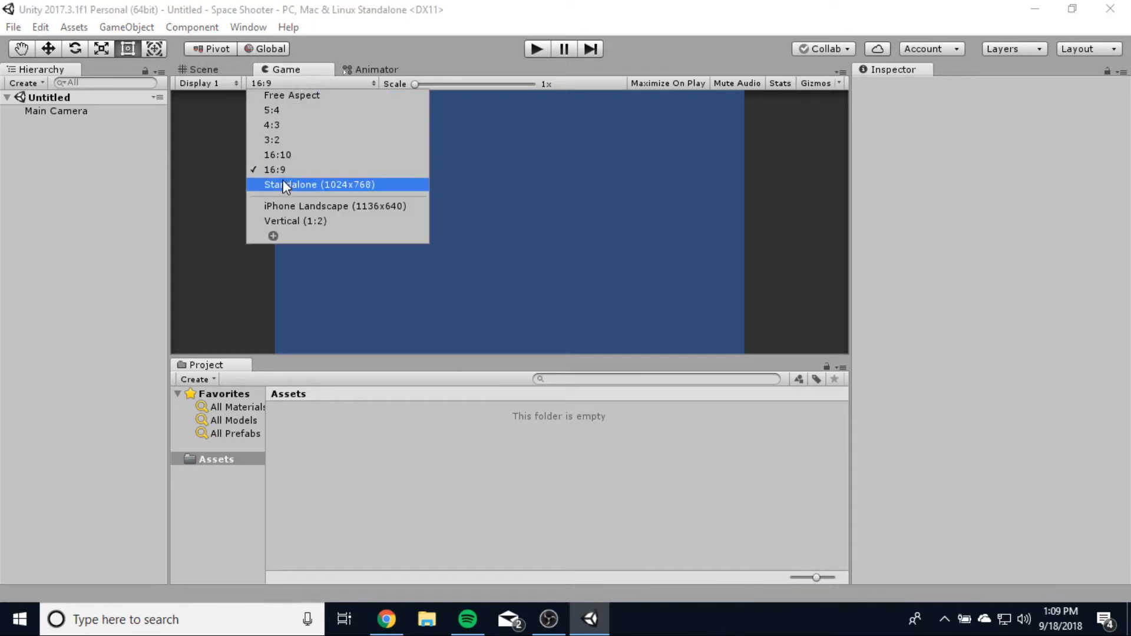
{"action": "left_click", "coordinate": [291, 221]}
{"action": "left_click", "coordinate": [307, 83]}
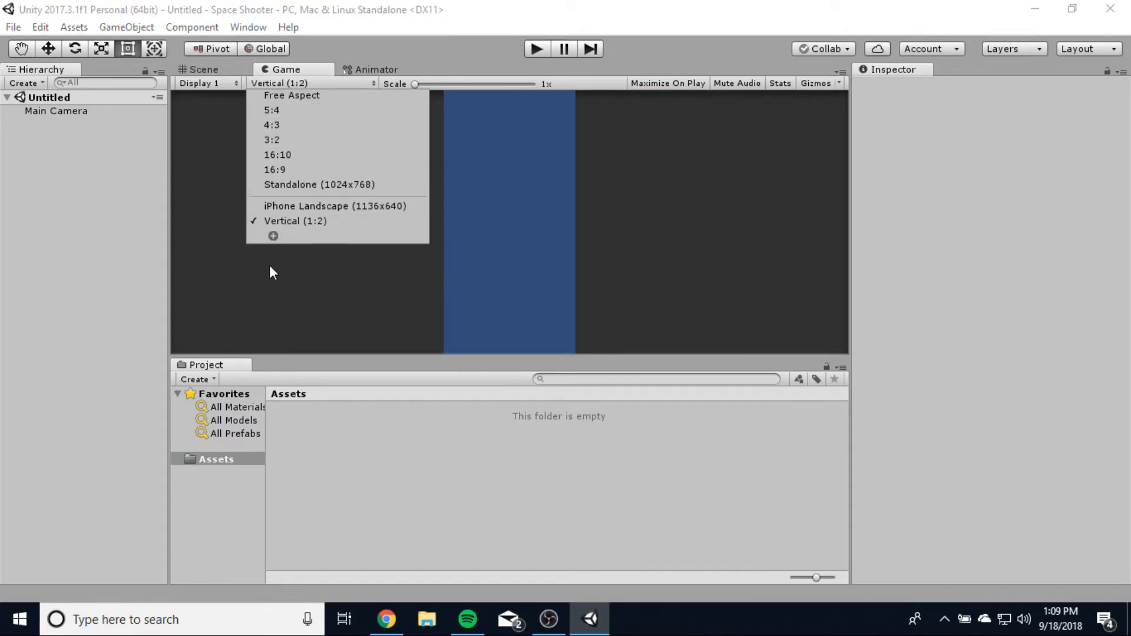
{"action": "left_click", "coordinate": [296, 206]}
Step: Fill in a new custom Game view size of type Aspect Ratio with width 1 and height 2, and cancel it
{"action": "left_click", "coordinate": [282, 83]}
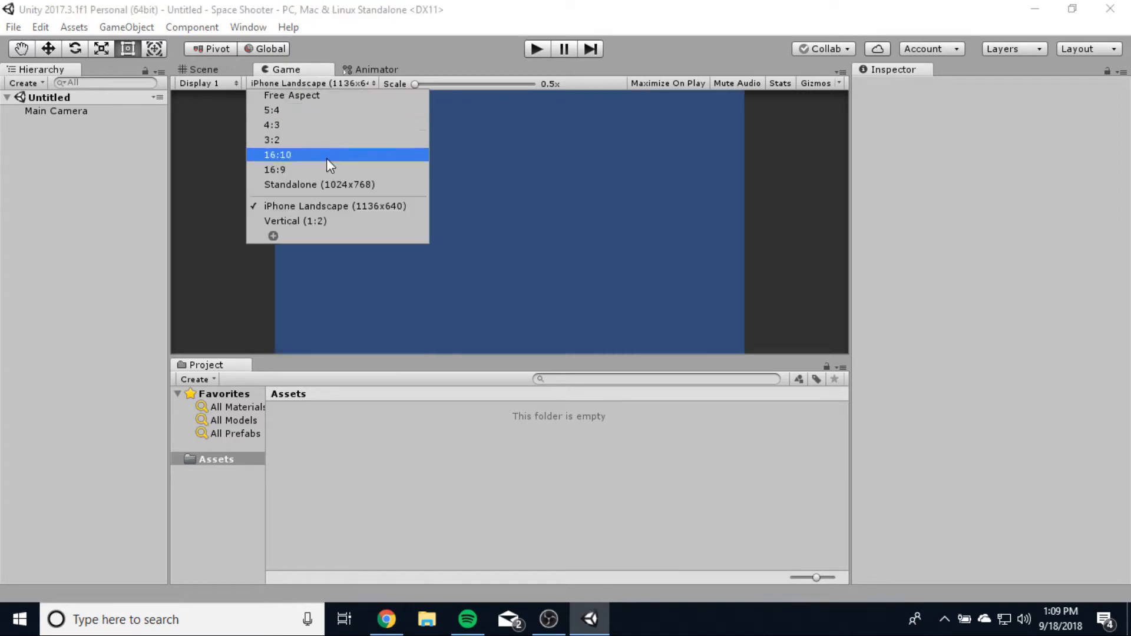
{"action": "left_click", "coordinate": [272, 236]}
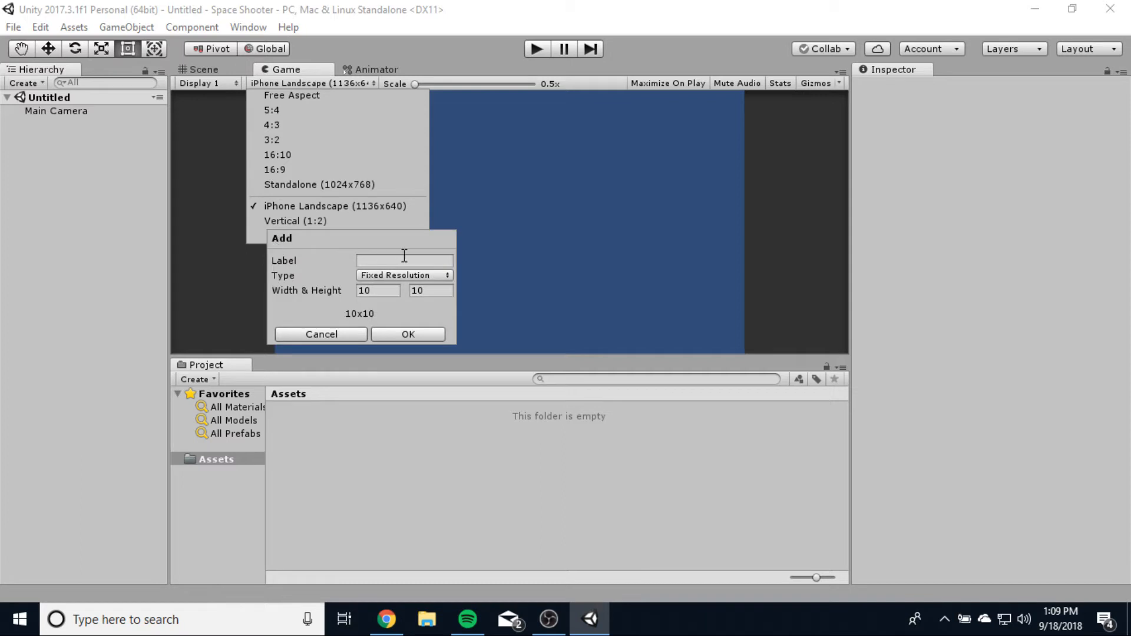
{"action": "left_click", "coordinate": [376, 274]}
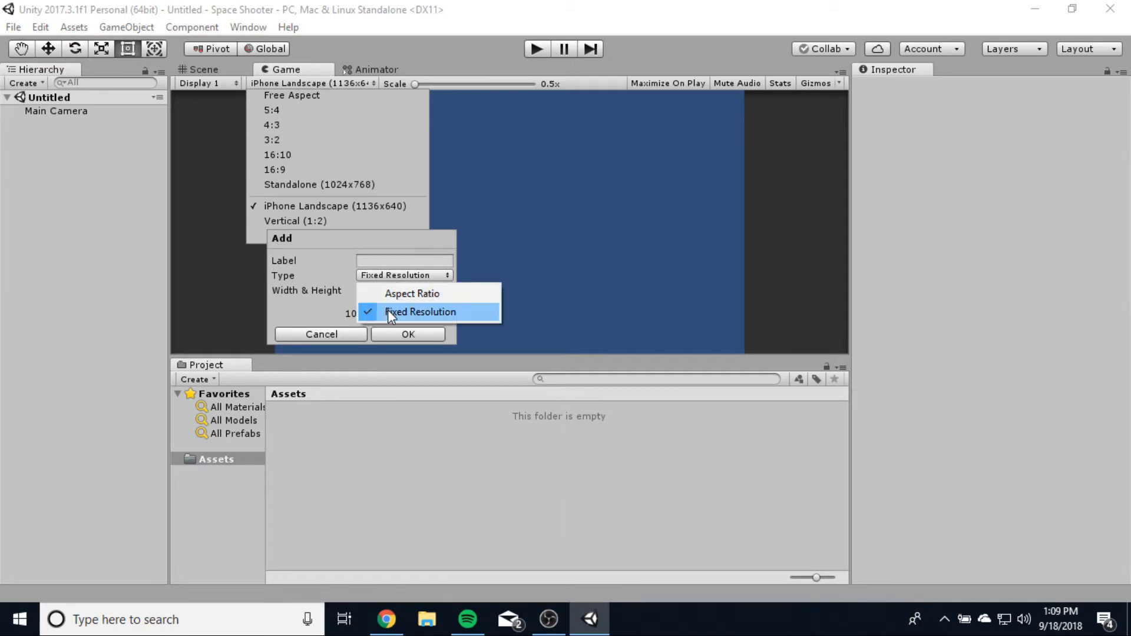
{"action": "left_click", "coordinate": [384, 293]}
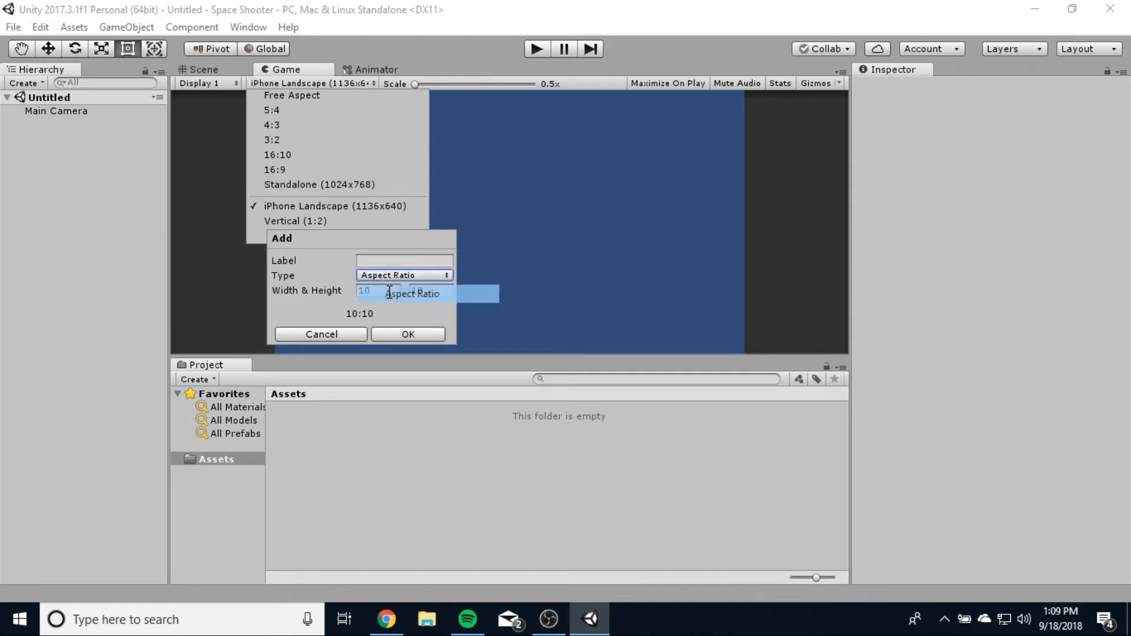
{"action": "left_click", "coordinate": [370, 289]}
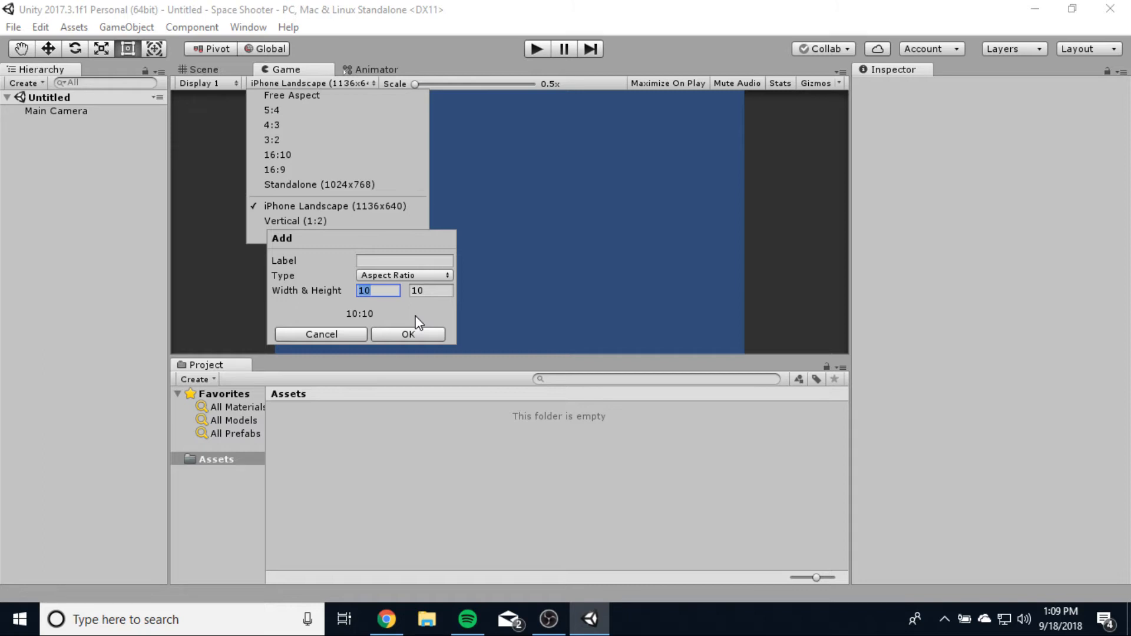
{"action": "type", "text": "1"}
{"action": "left_click", "coordinate": [442, 290]}
{"action": "type", "text": "2"}
{"action": "left_click", "coordinate": [380, 260]}
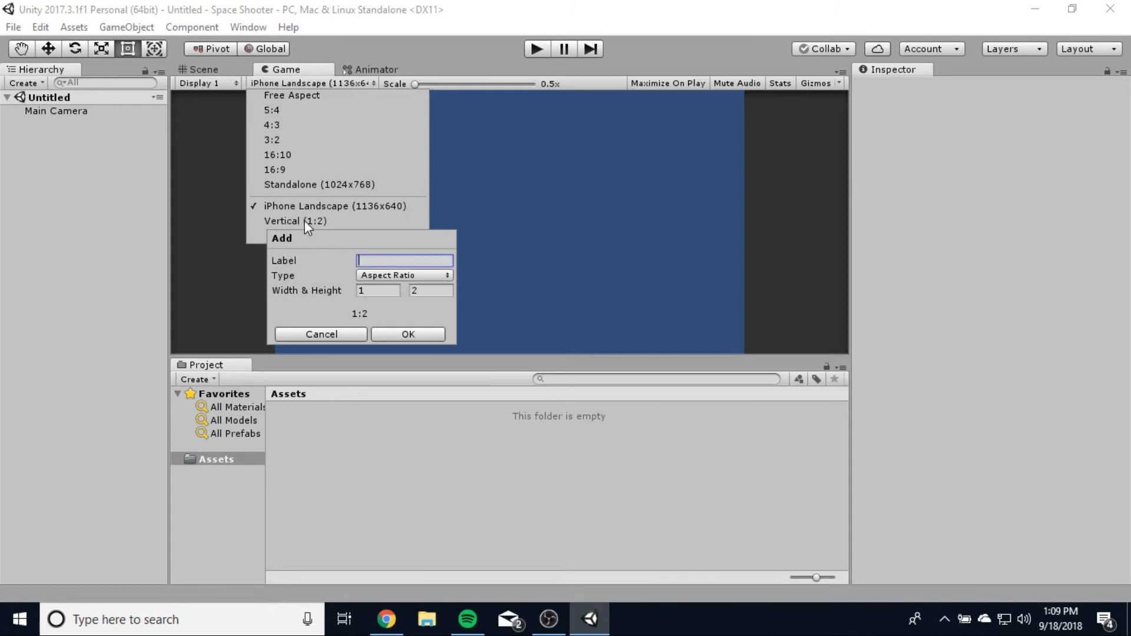
{"action": "left_click", "coordinate": [330, 335]}
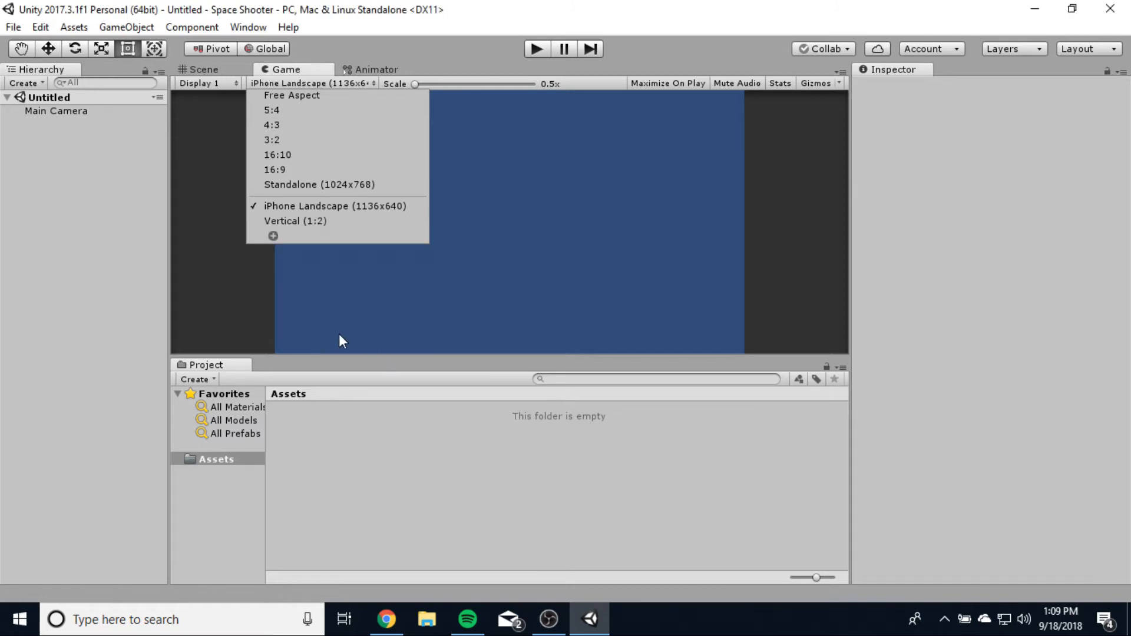
Step: Set the Game view to Vertical (1:2), and return to the Scene view with the Main Camera selected
{"action": "left_click", "coordinate": [288, 221]}
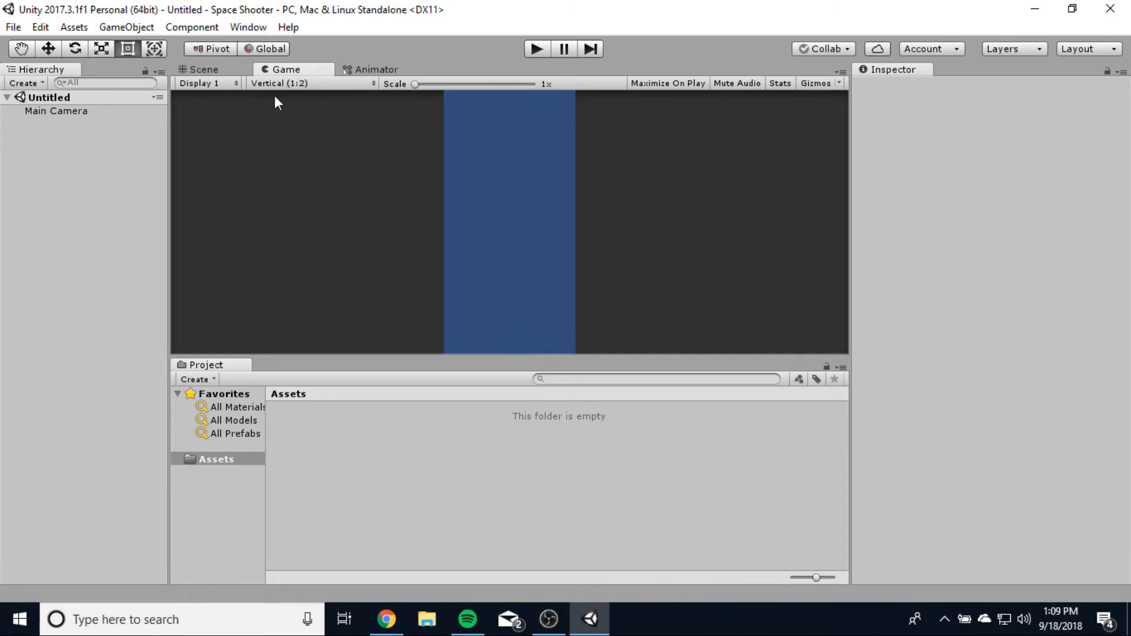
{"action": "left_click", "coordinate": [198, 74]}
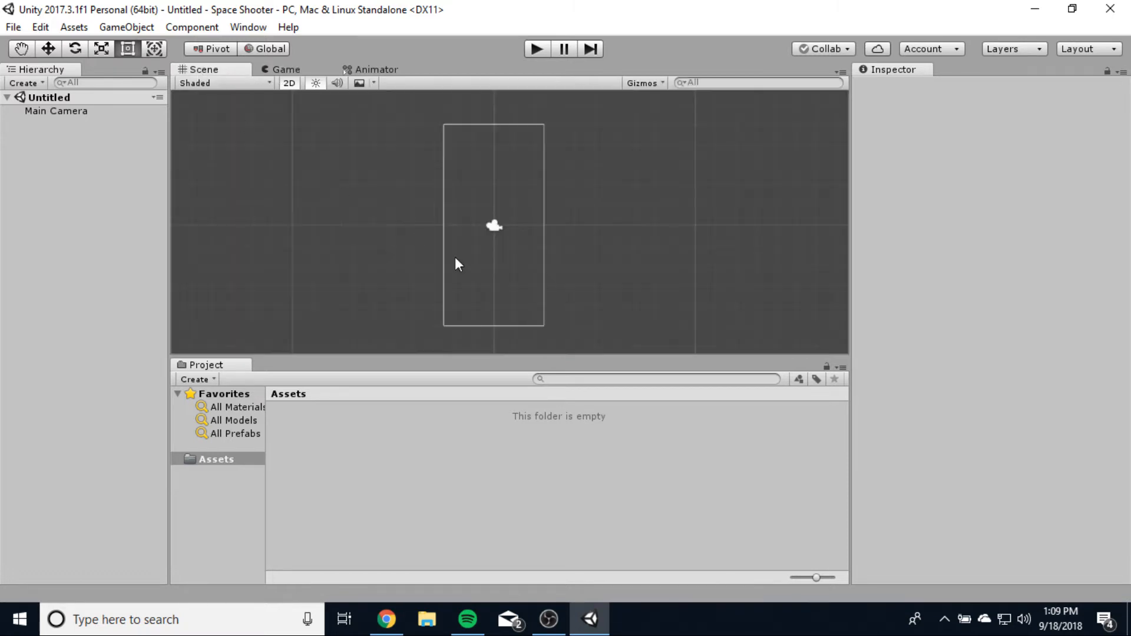
{"action": "scroll", "coordinate": [559, 248], "scroll_direction": "up", "scroll_amount": 3}
{"action": "scroll", "coordinate": [556, 241], "scroll_direction": "down", "scroll_amount": 1}
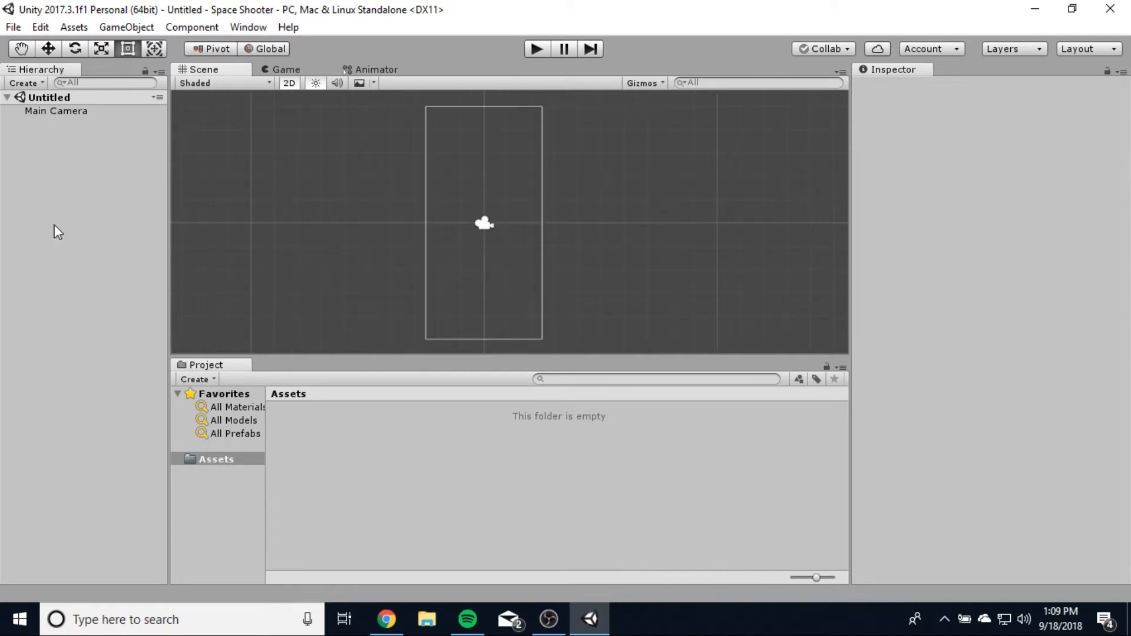
{"action": "left_click", "coordinate": [38, 112]}
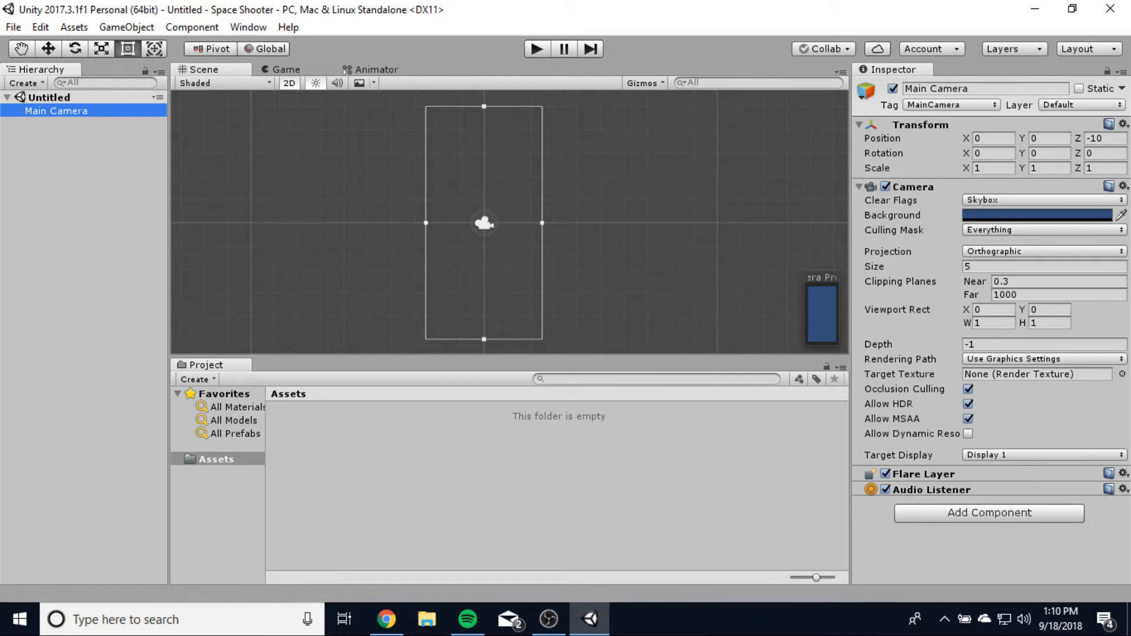
Step: Create a folder named Sprites in the project's Assets
{"action": "right_click", "coordinate": [323, 470]}
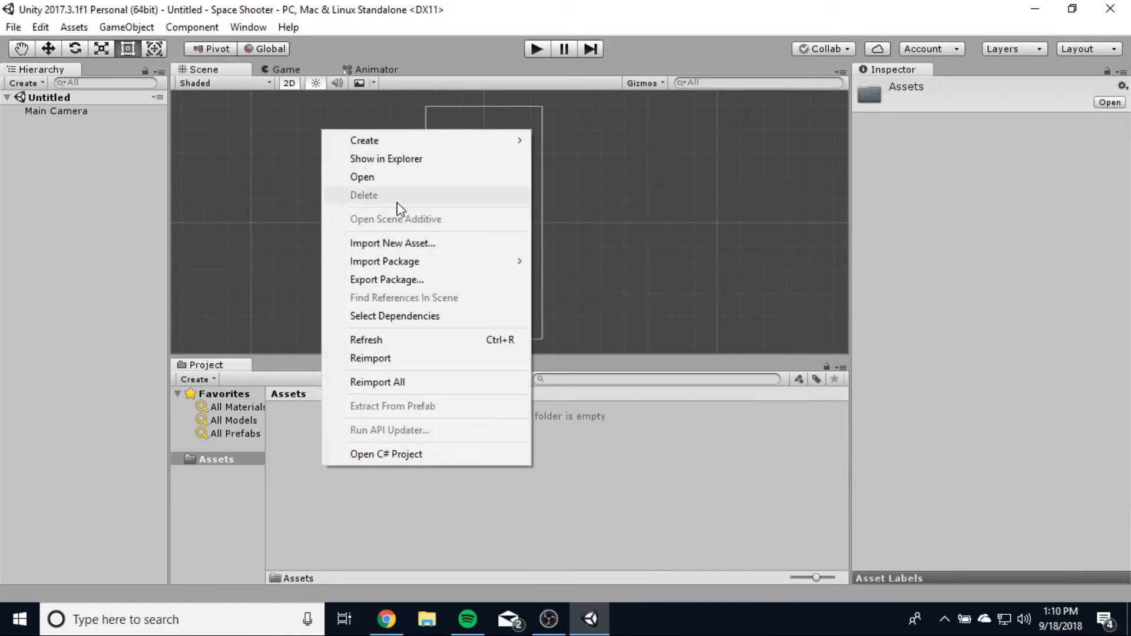
{"action": "mouse_move", "coordinate": [401, 141]}
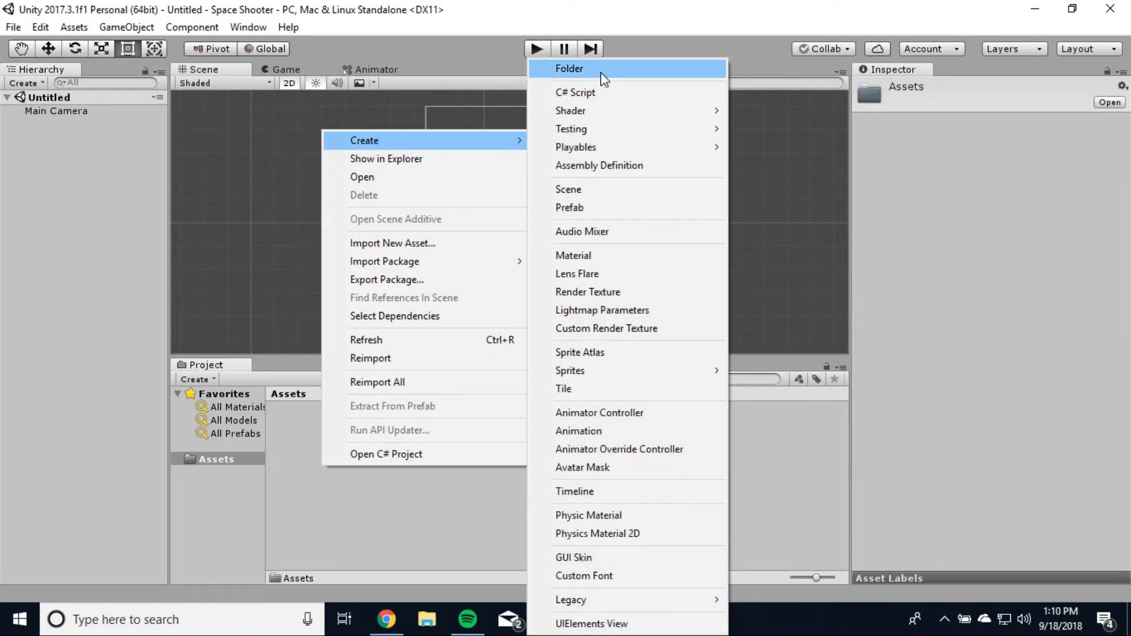
{"action": "left_click", "coordinate": [604, 78]}
{"action": "type", "text": "Sprites"}
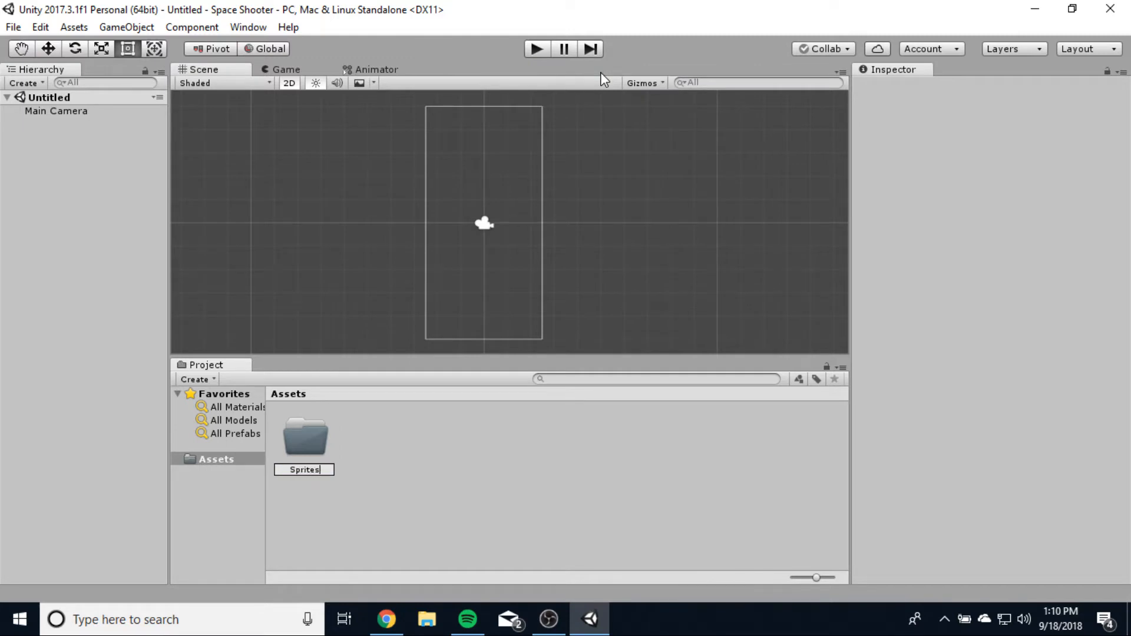
Step: Confirm the Sprites folder's name and create another folder named Scripts in Assets
{"action": "key", "text": "Return"}
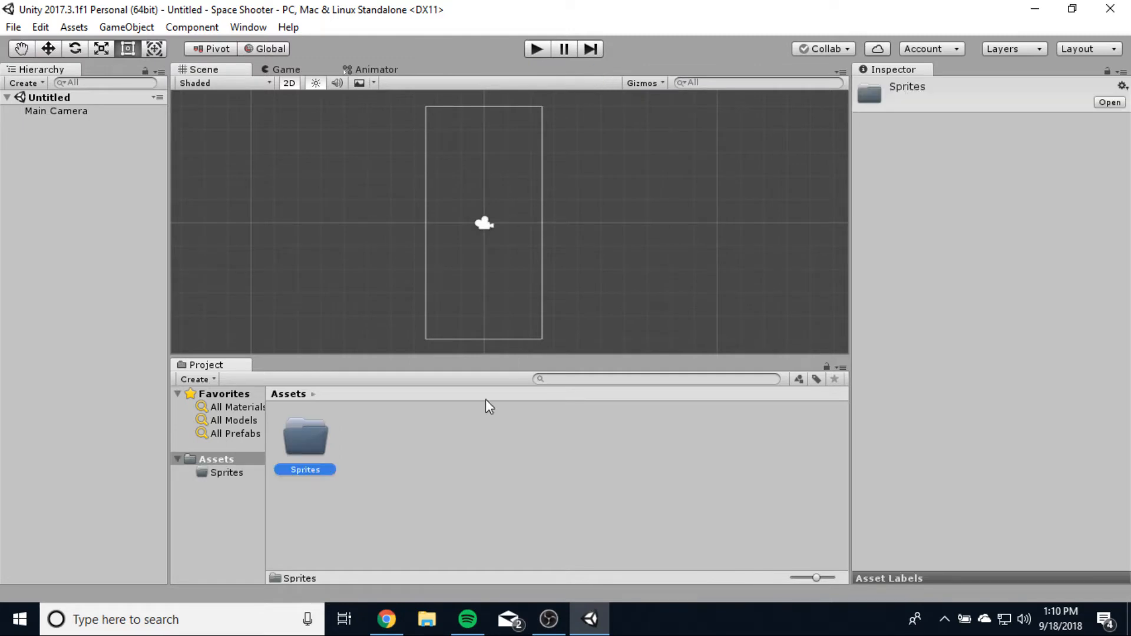
{"action": "right_click", "coordinate": [408, 492]}
{"action": "mouse_move", "coordinate": [491, 164]}
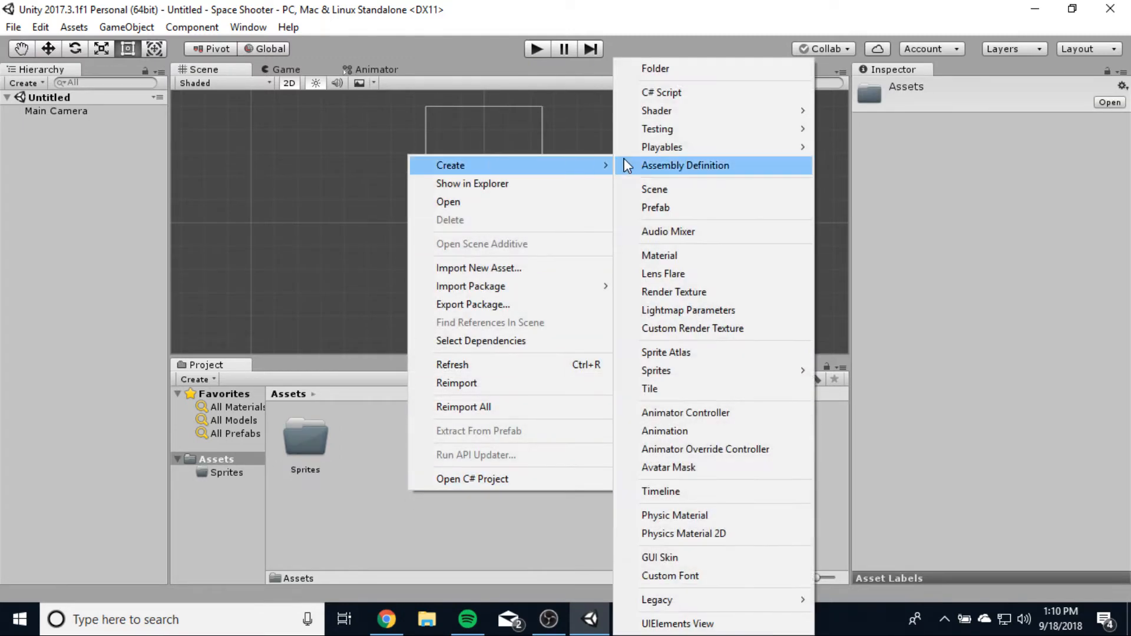
{"action": "left_click", "coordinate": [677, 69]}
{"action": "type", "text": "Scripts"}
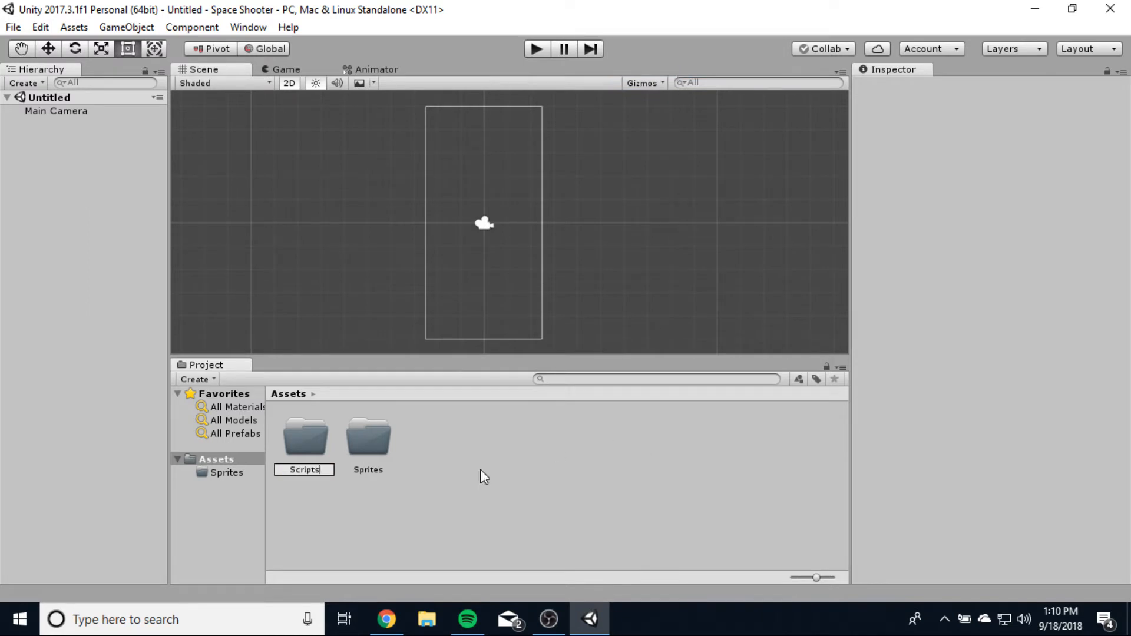
{"action": "key", "text": "Return"}
Step: Create a folder named Scenes in Assets
{"action": "right_click", "coordinate": [460, 475]}
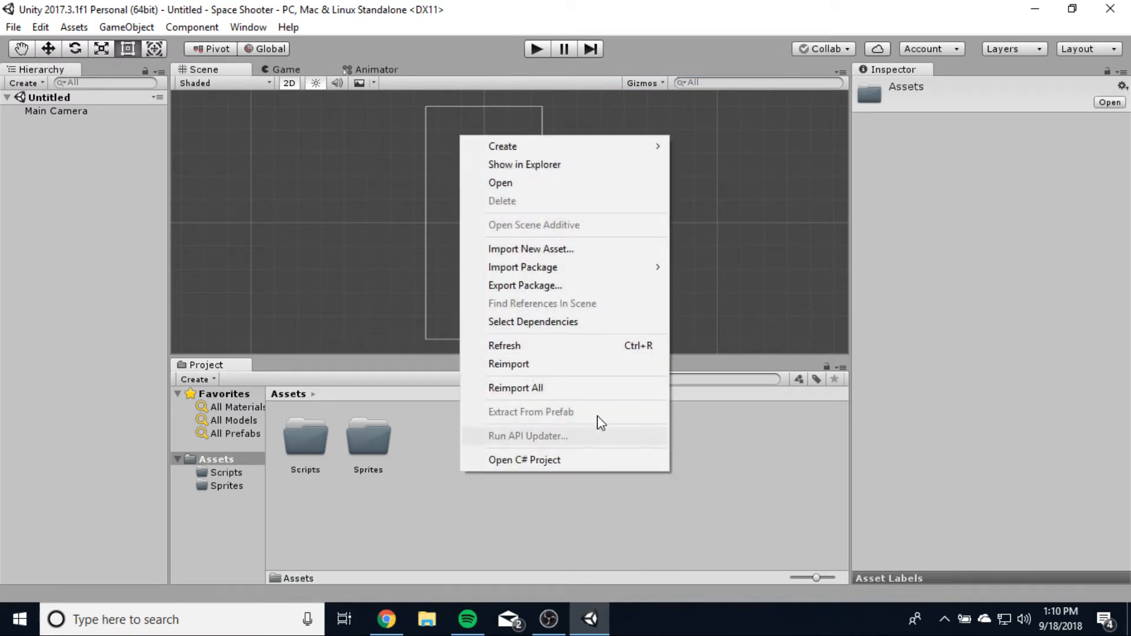
{"action": "mouse_move", "coordinate": [533, 148]}
{"action": "left_click", "coordinate": [726, 69]}
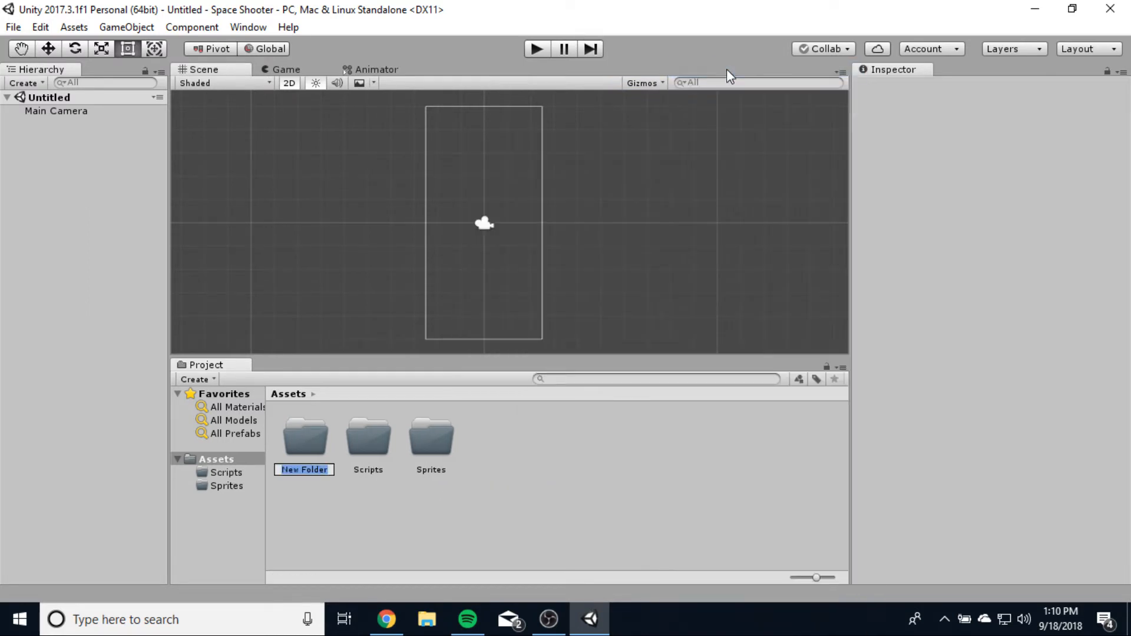
{"action": "type", "text": "Scenes"}
{"action": "key", "text": "Return"}
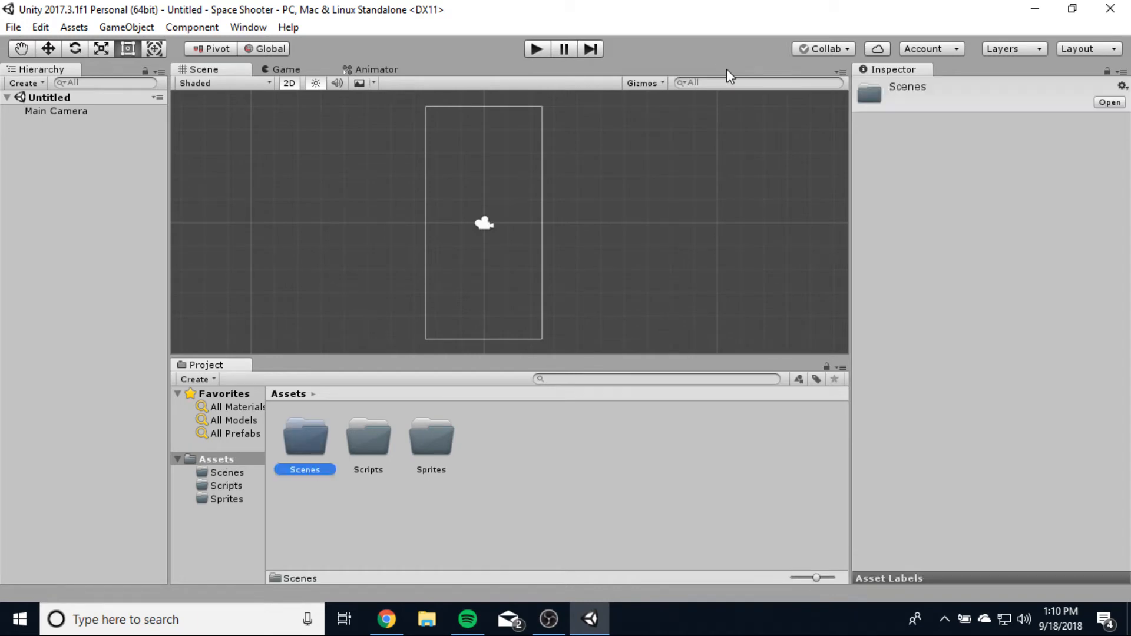
Step: Open the Sprites folder and begin importing a new asset there, browsing to Space Shooter Resources on the Desktop
{"action": "left_click", "coordinate": [424, 439]}
{"action": "double_click", "coordinate": [423, 441]}
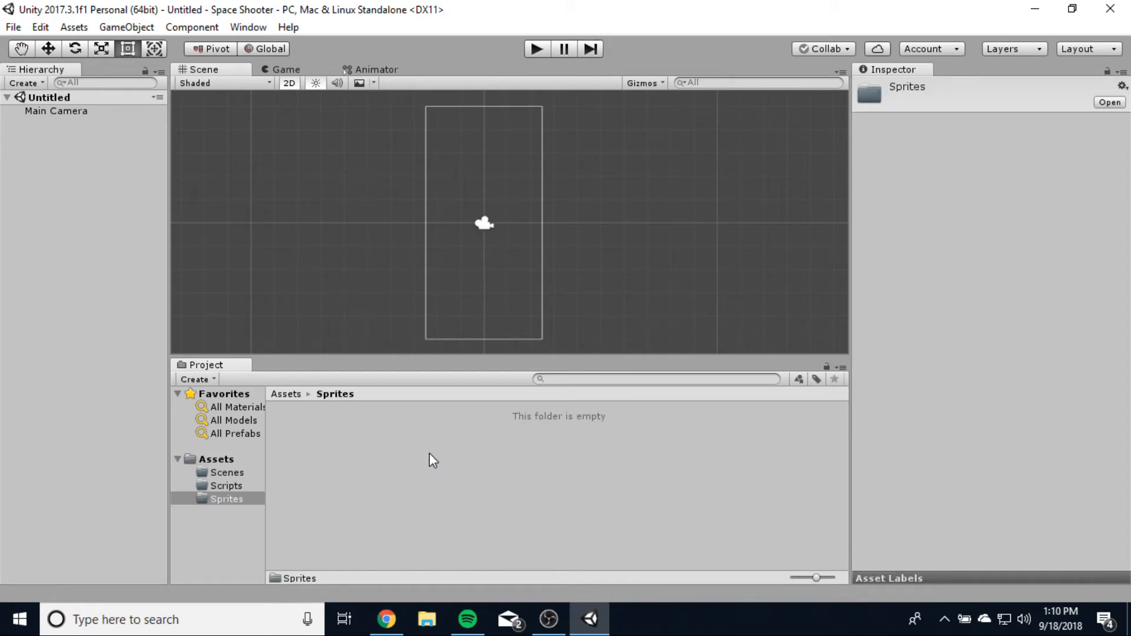
{"action": "right_click", "coordinate": [372, 427]}
{"action": "left_click", "coordinate": [469, 206]}
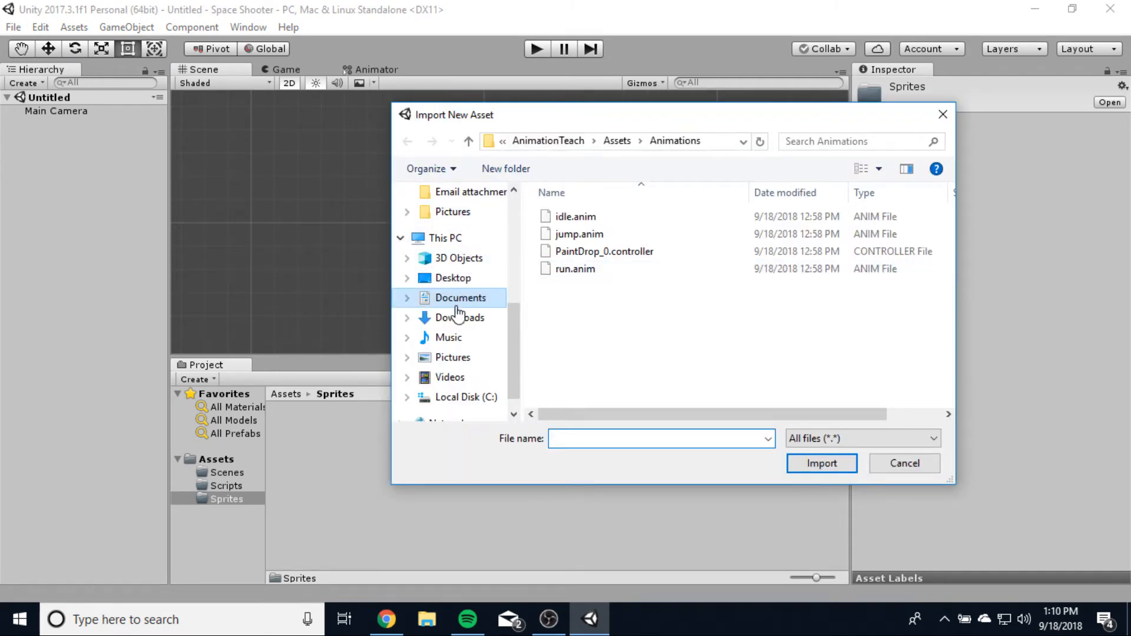
{"action": "left_click", "coordinate": [455, 282]}
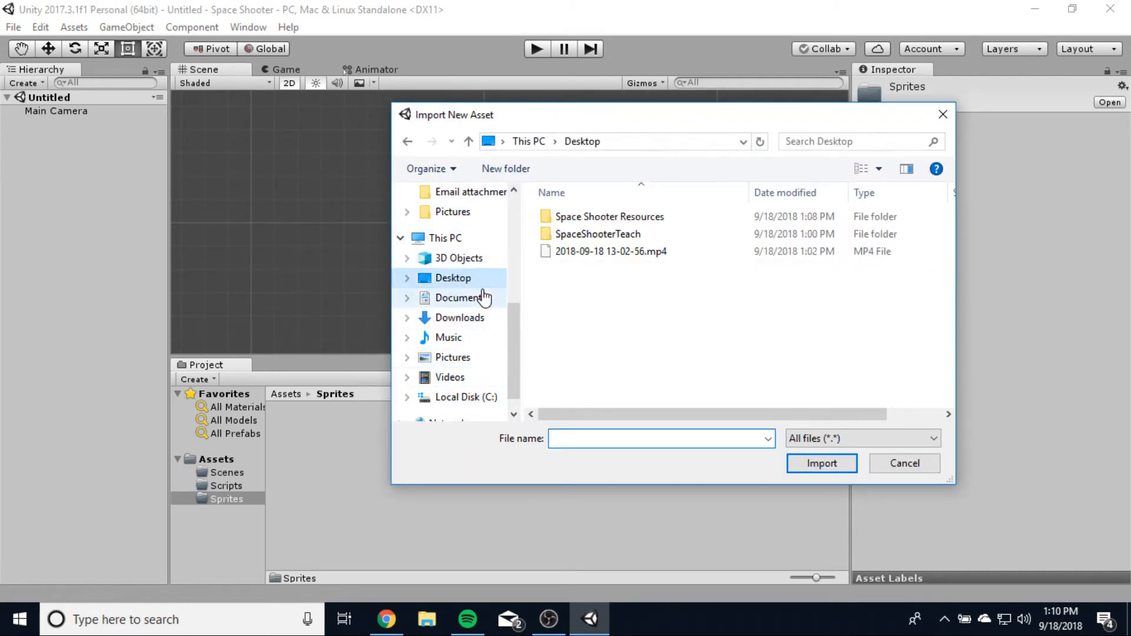
{"action": "double_click", "coordinate": [591, 218]}
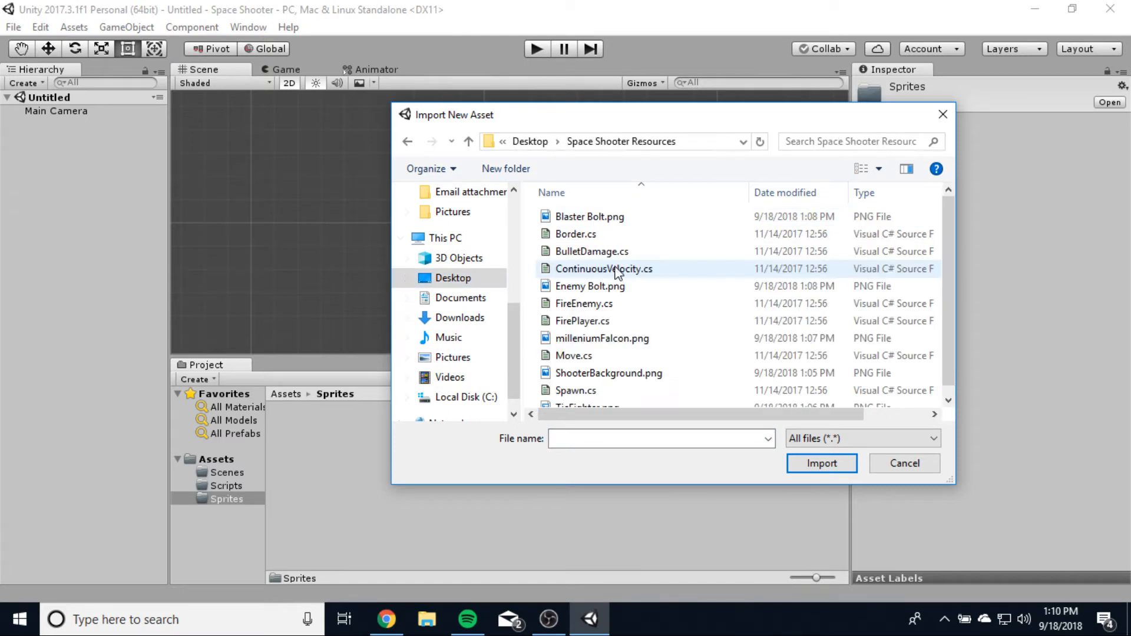
Step: Import Blaster Bolt.png, Enemy Bolt.png, milleniumFalcon.png, ShooterBackground.png and TieFighter.png together into the Sprites folder
{"action": "left_click", "coordinate": [615, 218]}
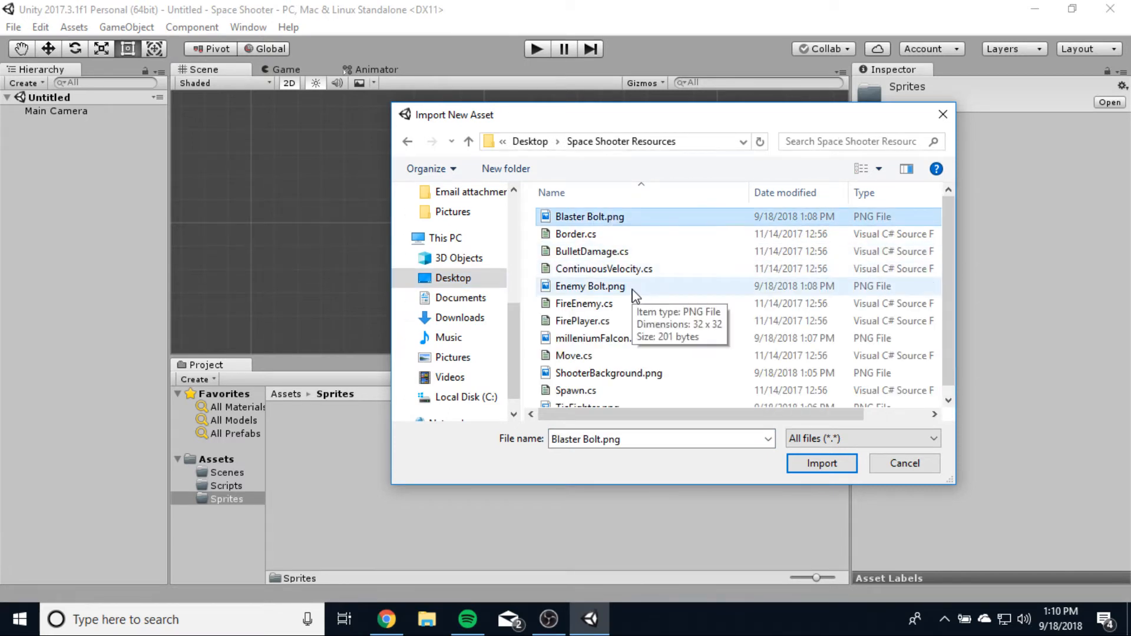
{"action": "left_click", "coordinate": [633, 288], "text": "ctrl"}
{"action": "left_click", "coordinate": [607, 339], "text": "ctrl"}
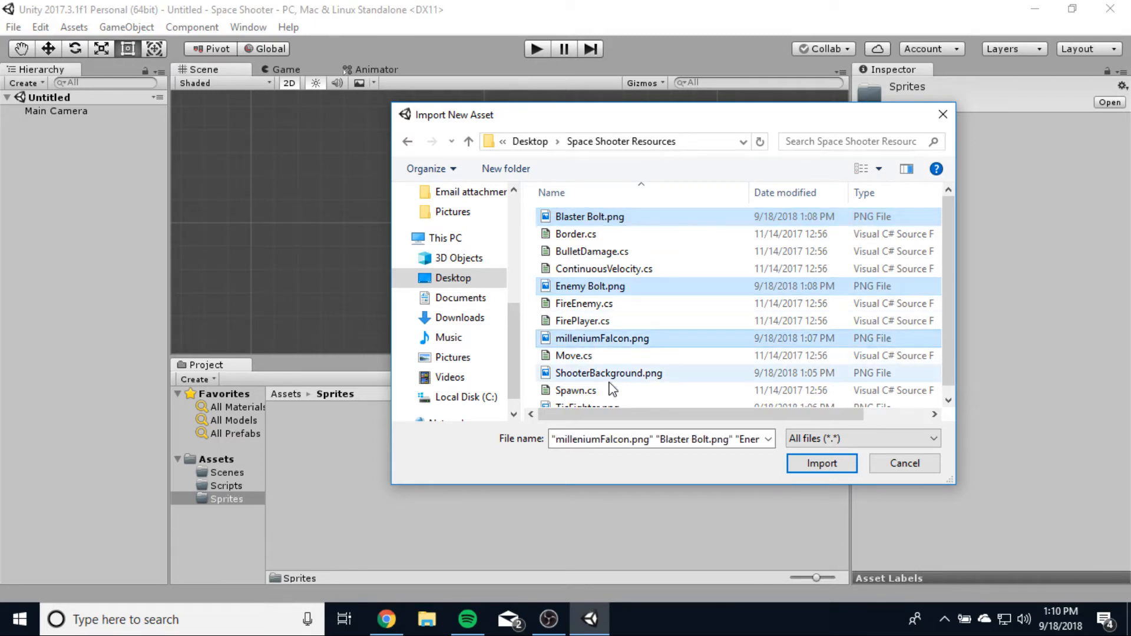
{"action": "left_click", "coordinate": [616, 377], "text": "ctrl"}
{"action": "scroll", "coordinate": [617, 379], "scroll_direction": "down", "scroll_amount": 1}
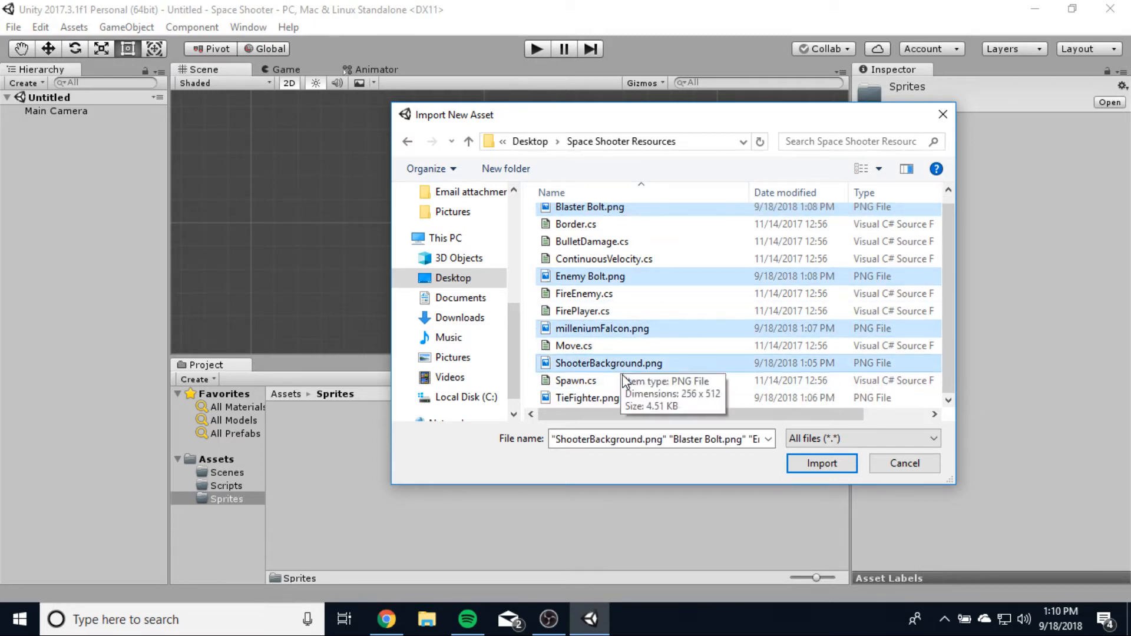
{"action": "left_click", "coordinate": [603, 400], "text": "ctrl"}
{"action": "left_click", "coordinate": [822, 463]}
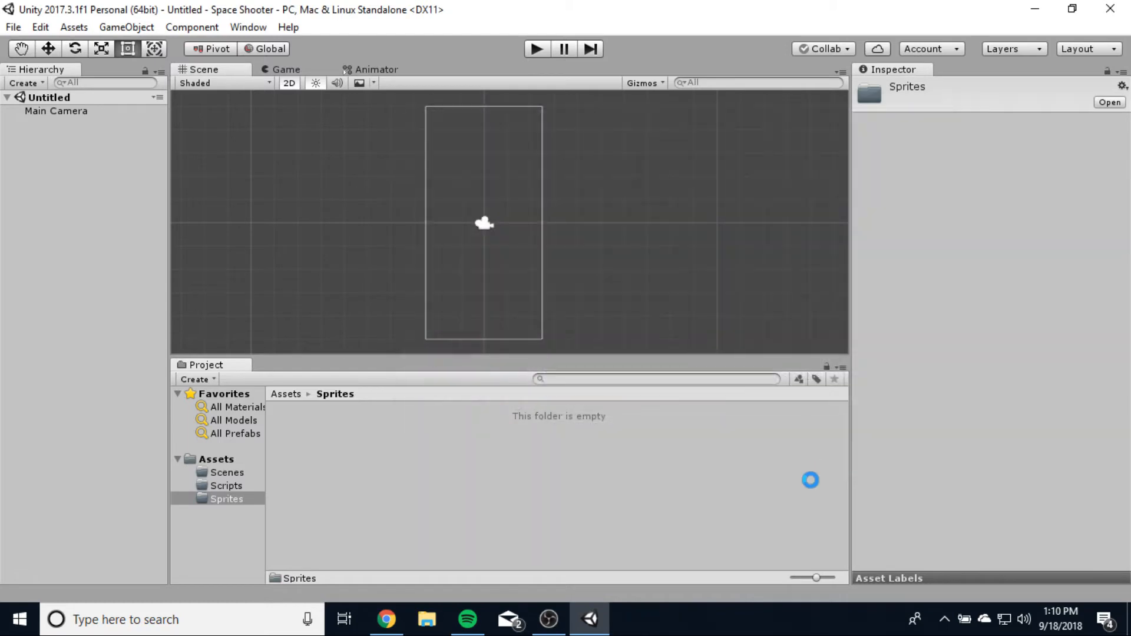
Step: Import Border.cs, BulletDamage.cs, ContinuousVelocity.cs, FireEnemy.cs, FirePlayer.cs, Move.cs and Spawn.cs from Space Shooter Resources into the Scripts folder
{"action": "left_click", "coordinate": [228, 486]}
{"action": "right_click", "coordinate": [384, 461]}
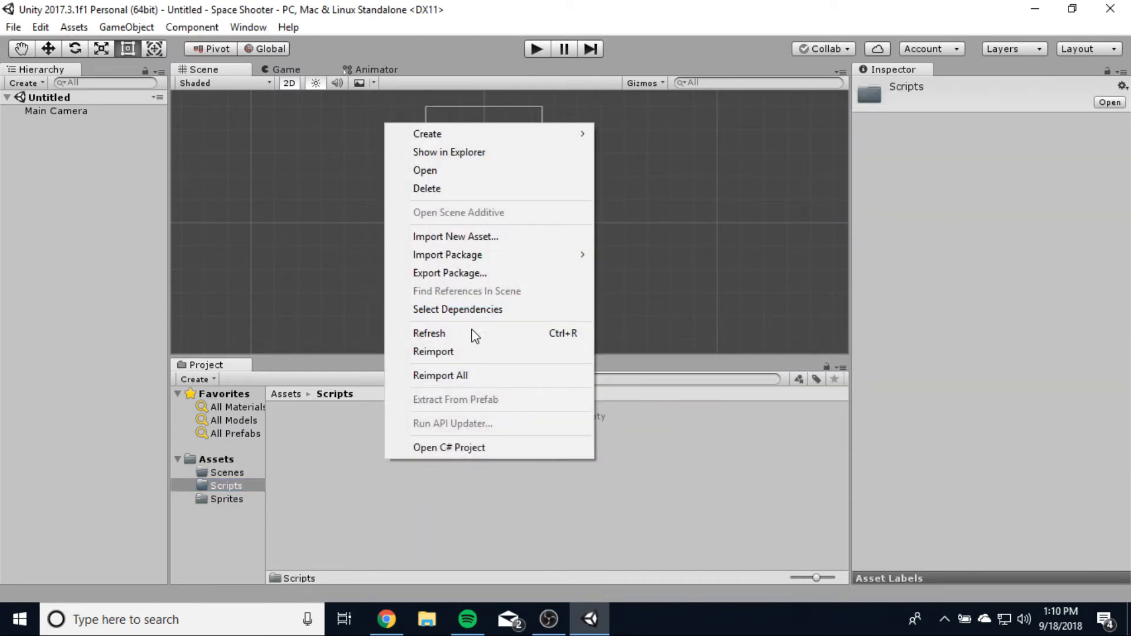
{"action": "left_click", "coordinate": [466, 236]}
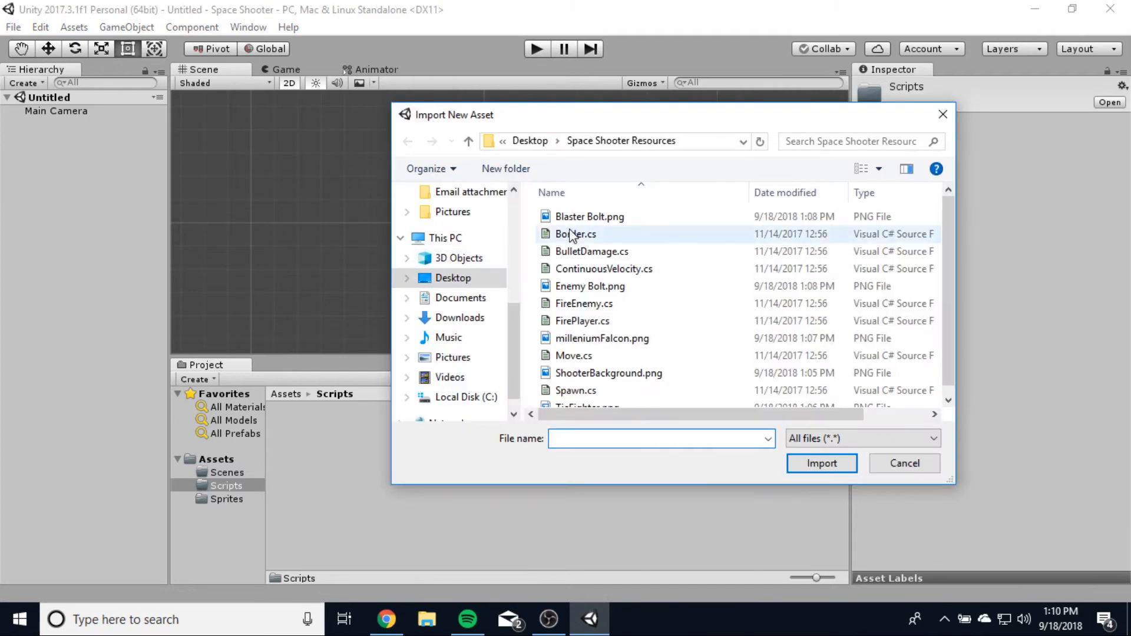
{"action": "left_click", "coordinate": [571, 236]}
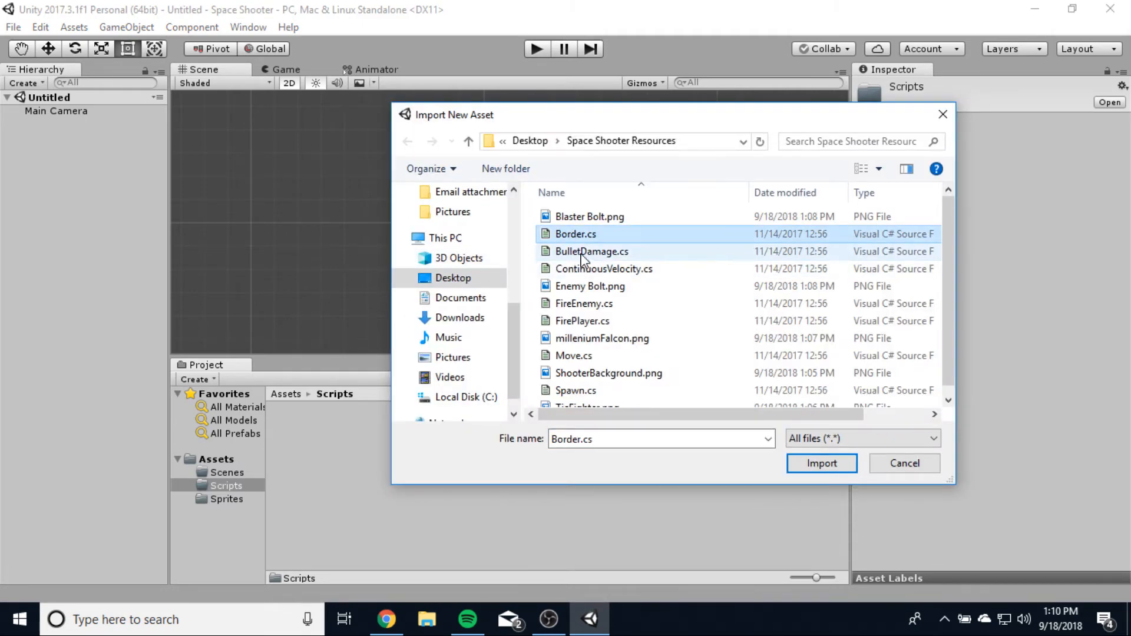
{"action": "left_click", "coordinate": [582, 252], "text": "ctrl"}
{"action": "left_click", "coordinate": [589, 269], "text": "ctrl"}
{"action": "left_click", "coordinate": [589, 304], "text": "ctrl"}
{"action": "left_click", "coordinate": [592, 322], "text": "ctrl"}
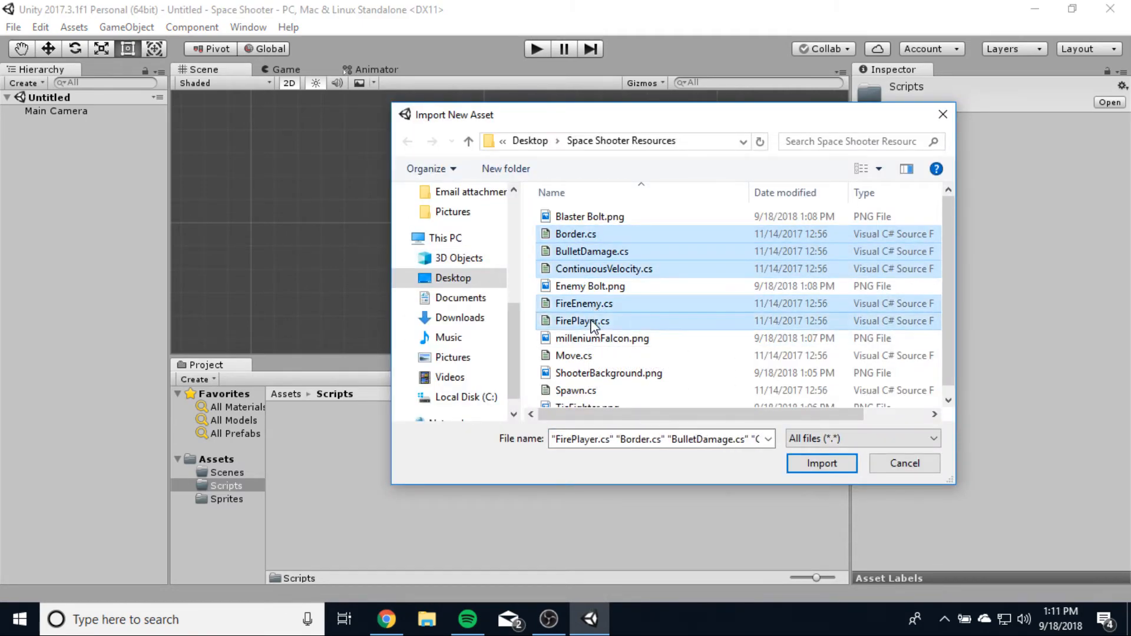
{"action": "left_click", "coordinate": [574, 356], "text": "ctrl"}
{"action": "left_click", "coordinate": [574, 390], "text": "ctrl"}
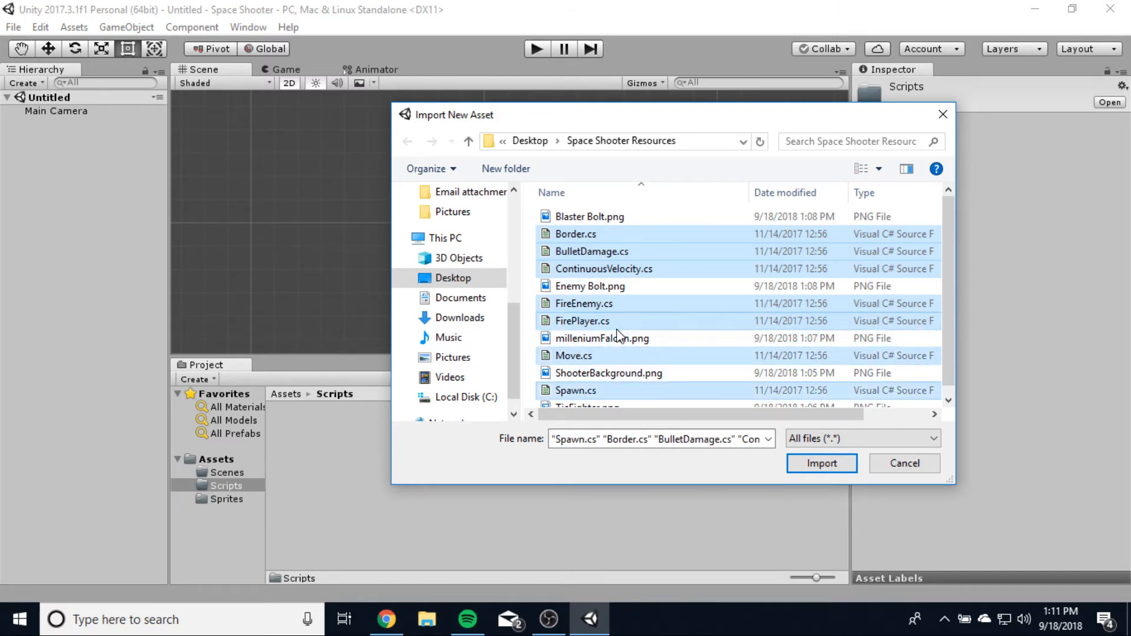
{"action": "scroll", "coordinate": [619, 336], "scroll_direction": "down", "scroll_amount": 1}
{"action": "left_click", "coordinate": [811, 464]}
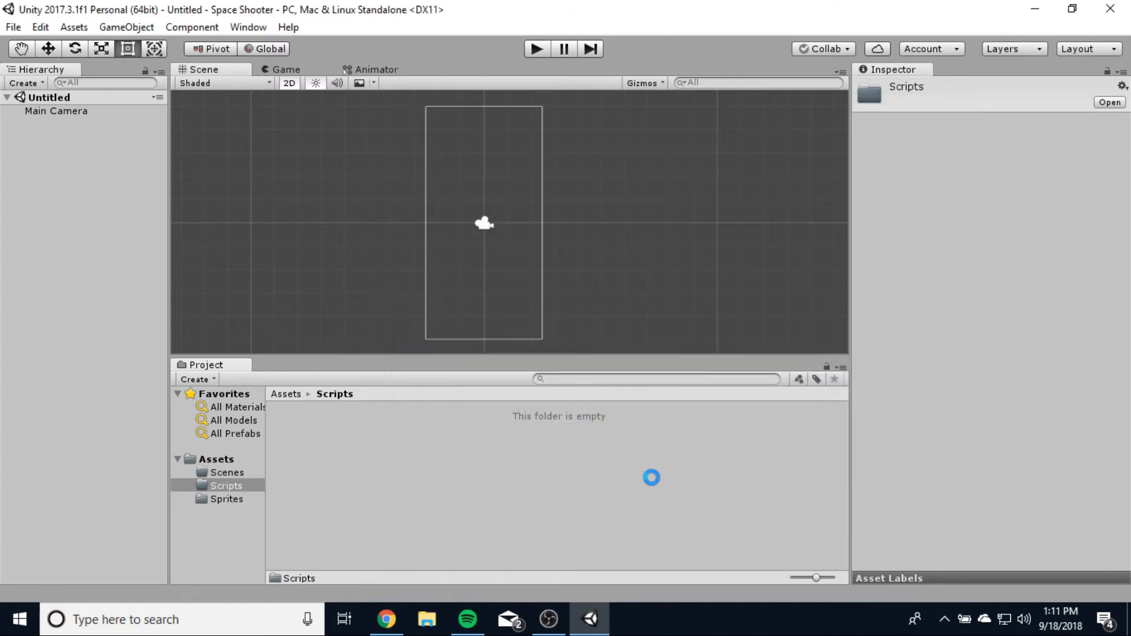
Step: Save the current scene as main in the project's Scenes folder
{"action": "left_click", "coordinate": [223, 499]}
{"action": "left_click", "coordinate": [221, 473]}
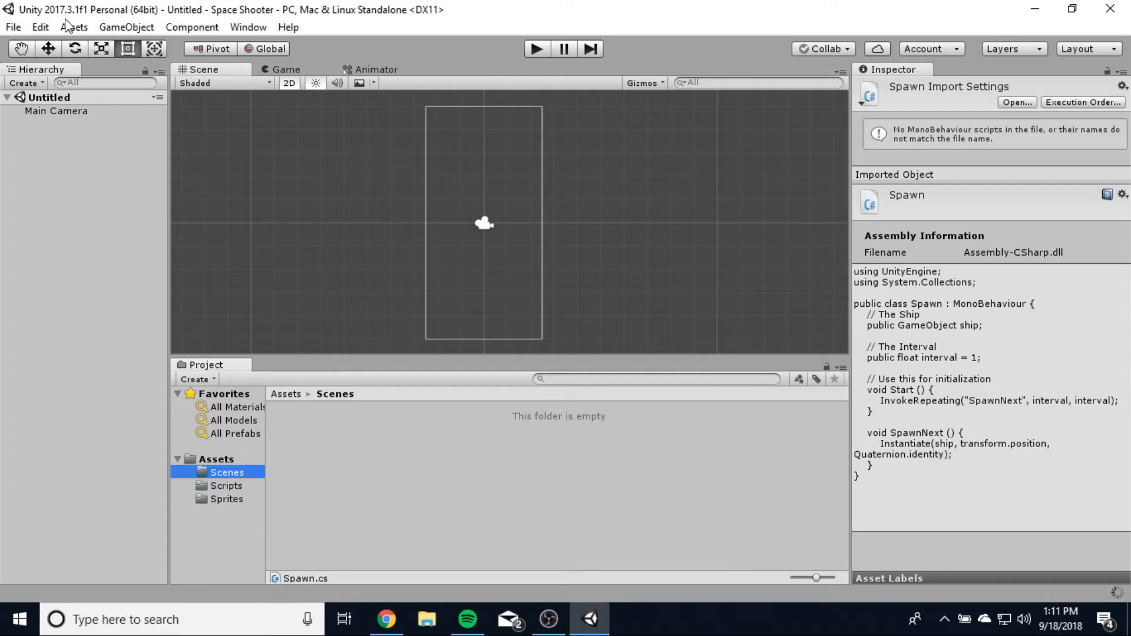
{"action": "left_click", "coordinate": [14, 28]}
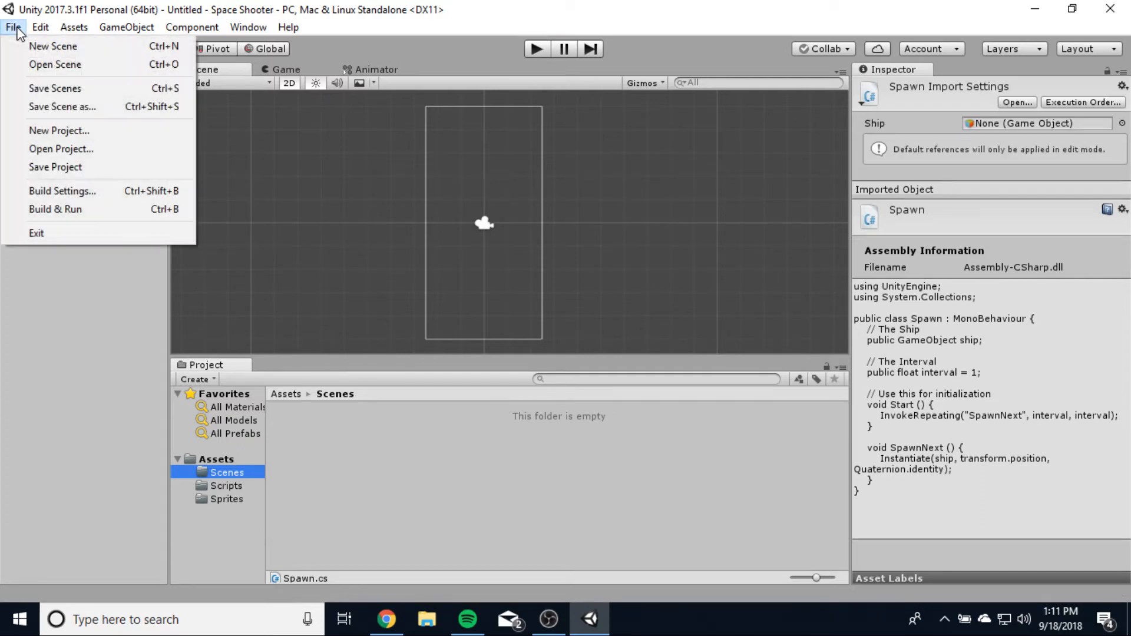
{"action": "left_click", "coordinate": [54, 88]}
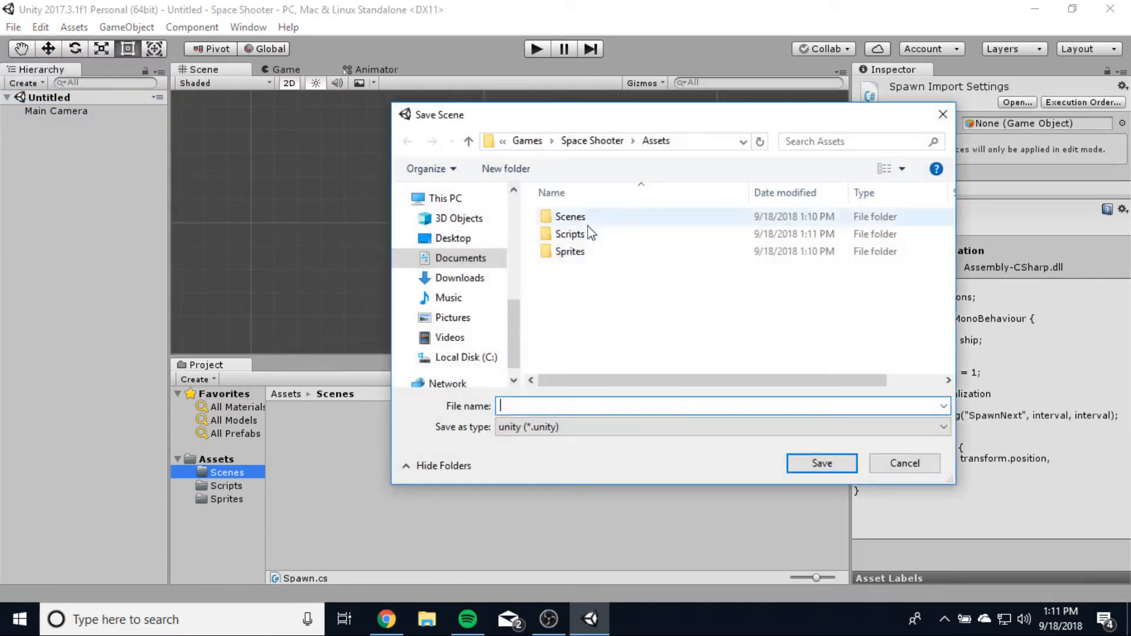
{"action": "double_click", "coordinate": [567, 219]}
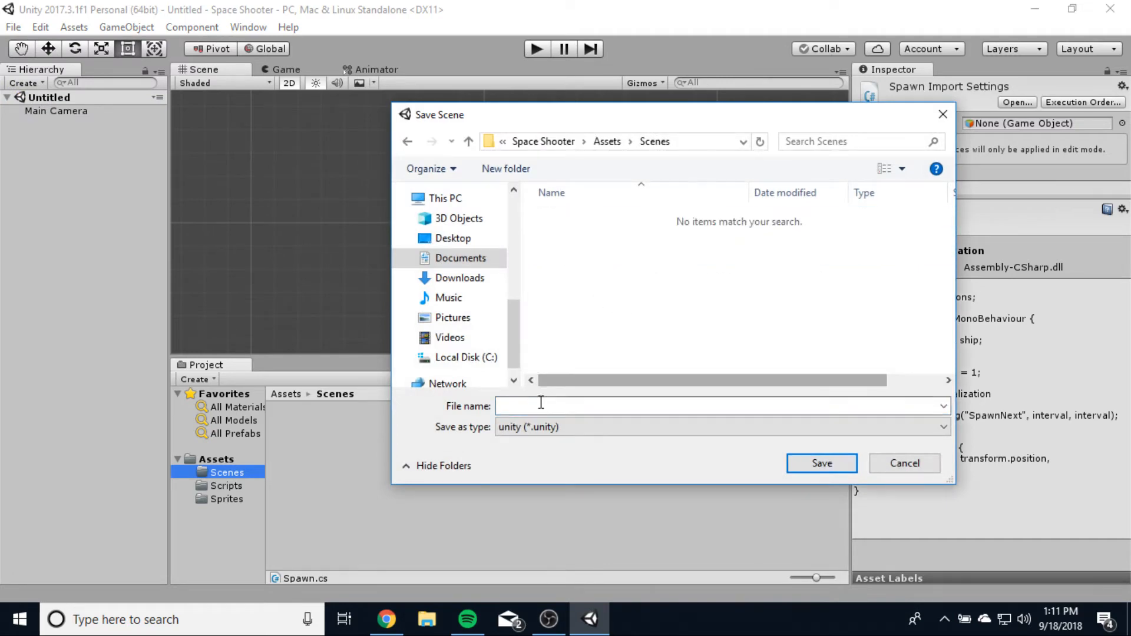
{"action": "type", "text": "main"}
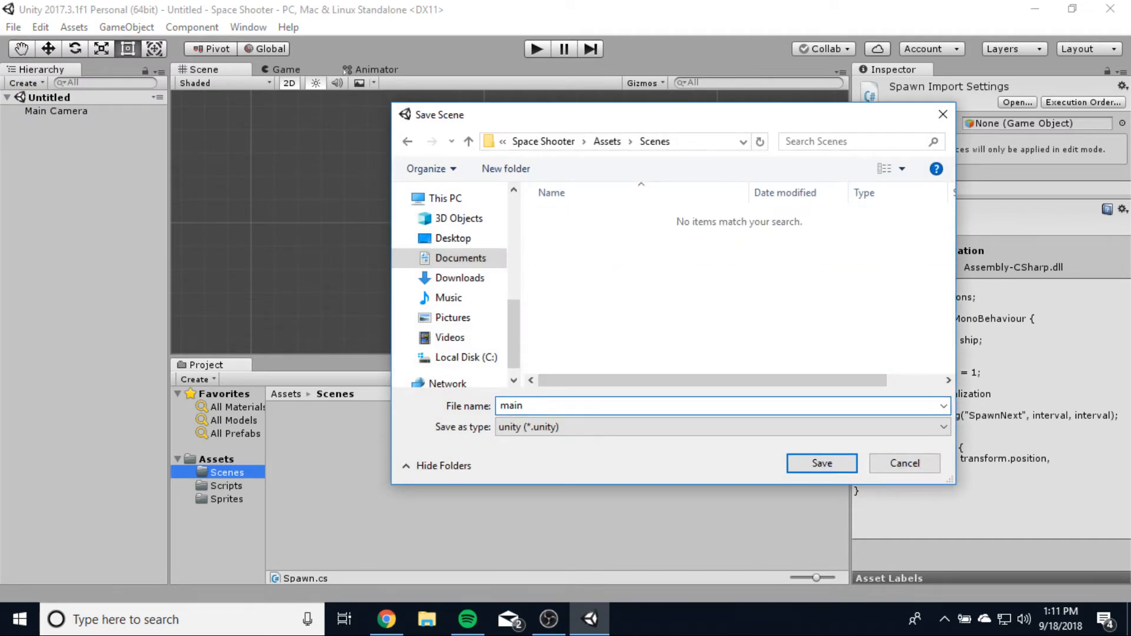
{"action": "left_click", "coordinate": [804, 470]}
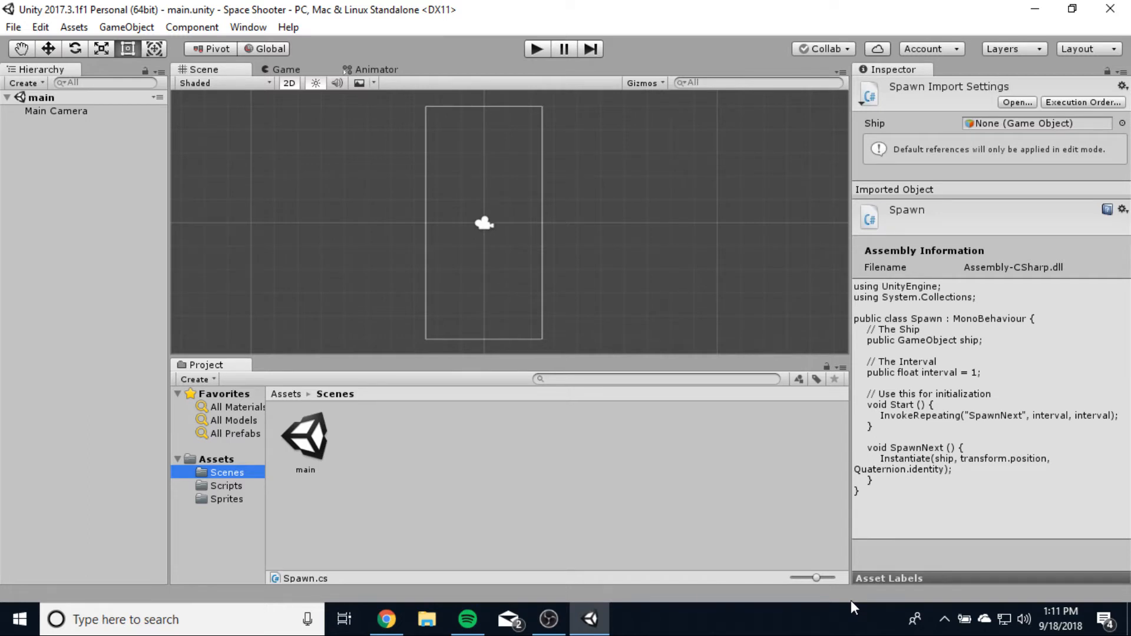
Step: Try placing the ShooterBackground sprite in the scene at its default Pixels Per Unit, and undo the placement
{"action": "left_click", "coordinate": [216, 502]}
{"action": "left_click", "coordinate": [505, 446]}
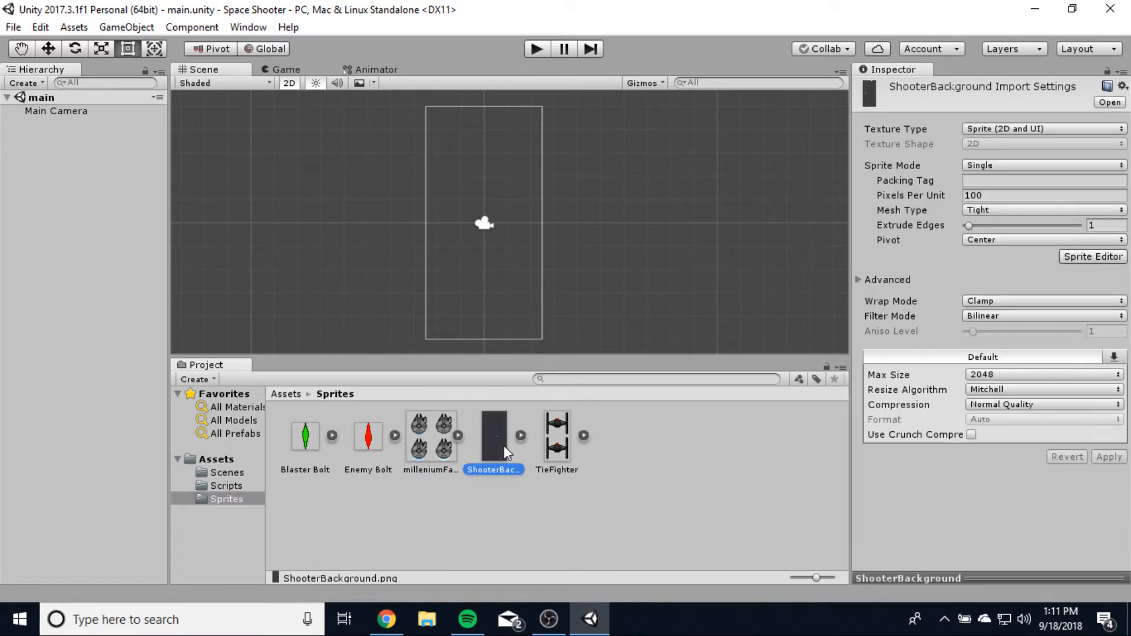
{"action": "left_click", "coordinate": [1015, 195]}
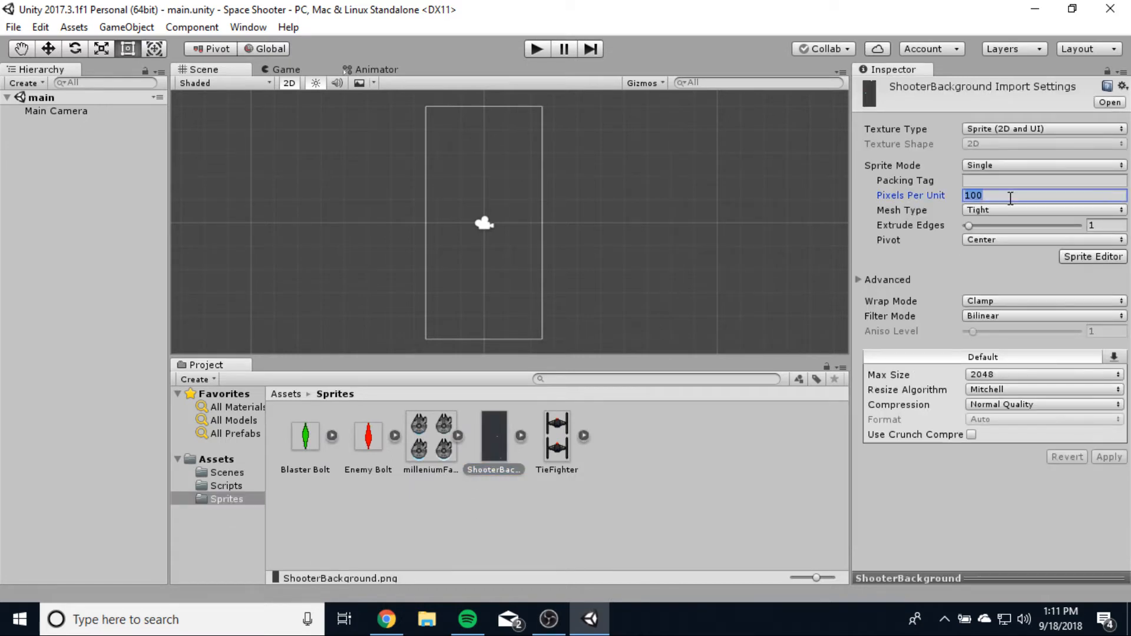
{"action": "left_click", "coordinate": [654, 479]}
{"action": "left_click_drag", "start_coordinate": [498, 448], "coordinate": [507, 276]}
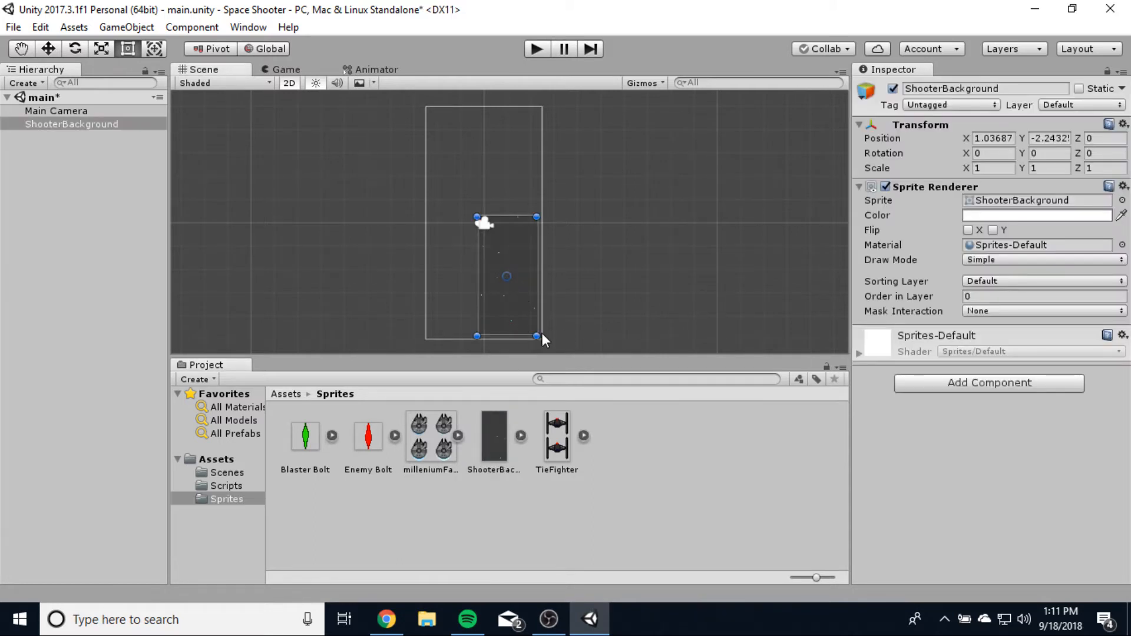
{"action": "key", "text": "ctrl+z"}
Step: Set the ShooterBackground sprite's Pixels Per Unit to 50 and apply the import settings
{"action": "left_click", "coordinate": [506, 457]}
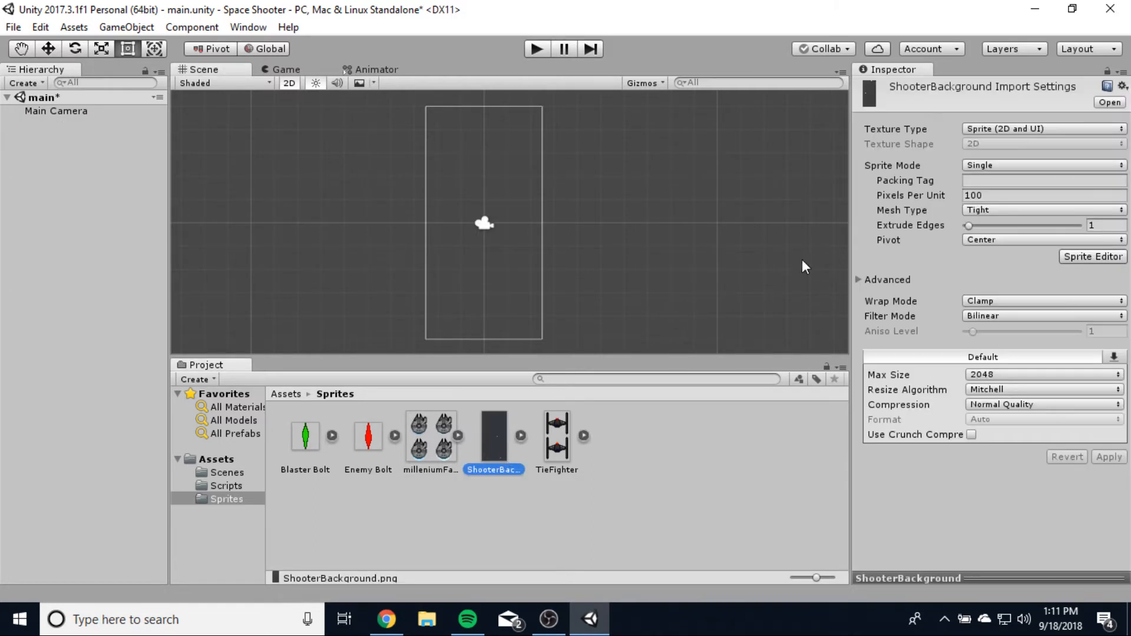
{"action": "left_click", "coordinate": [1006, 191]}
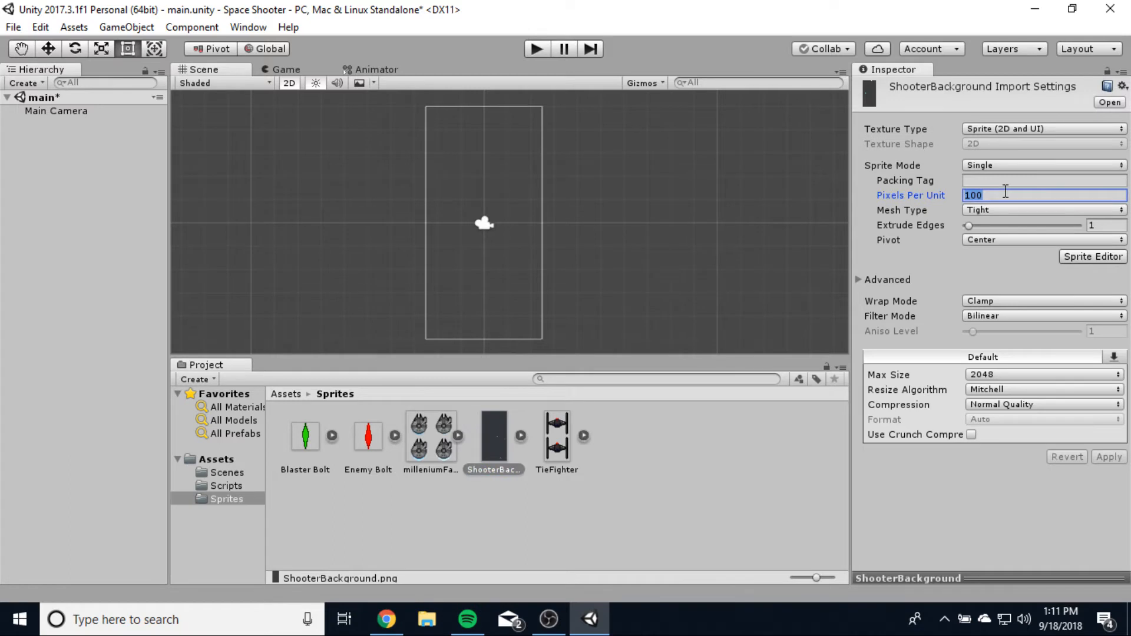
{"action": "type", "text": "50"}
{"action": "left_click", "coordinate": [551, 503]}
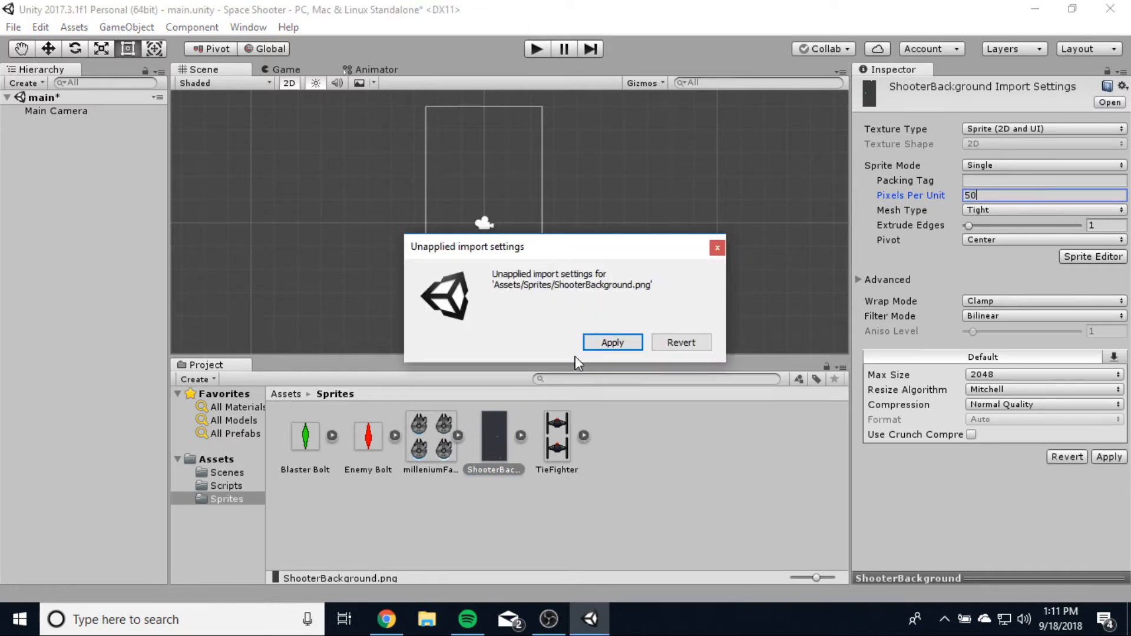
{"action": "left_click", "coordinate": [613, 342]}
Step: Place the ShooterBackground sprite in the scene centred on the camera frame, at about X 0.04, Y 0.01, and check its fit
{"action": "left_click_drag", "start_coordinate": [494, 454], "coordinate": [485, 228]}
{"action": "scroll", "coordinate": [497, 291], "scroll_direction": "up", "scroll_amount": 3}
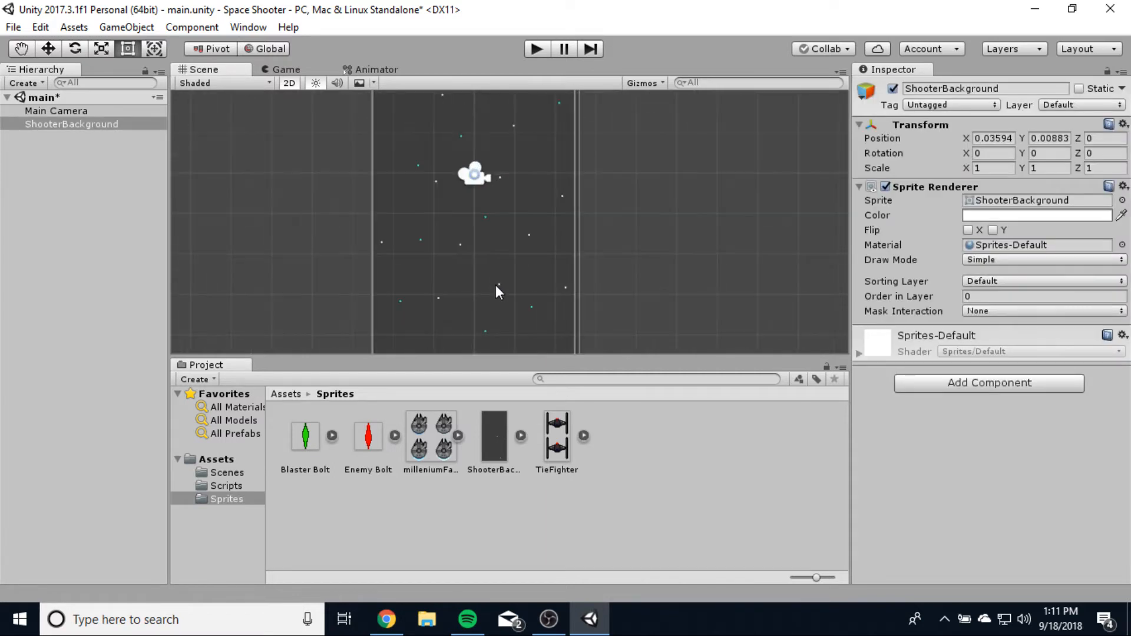
{"action": "scroll", "coordinate": [496, 285], "scroll_direction": "down", "scroll_amount": 2}
{"action": "left_click", "coordinate": [717, 262]}
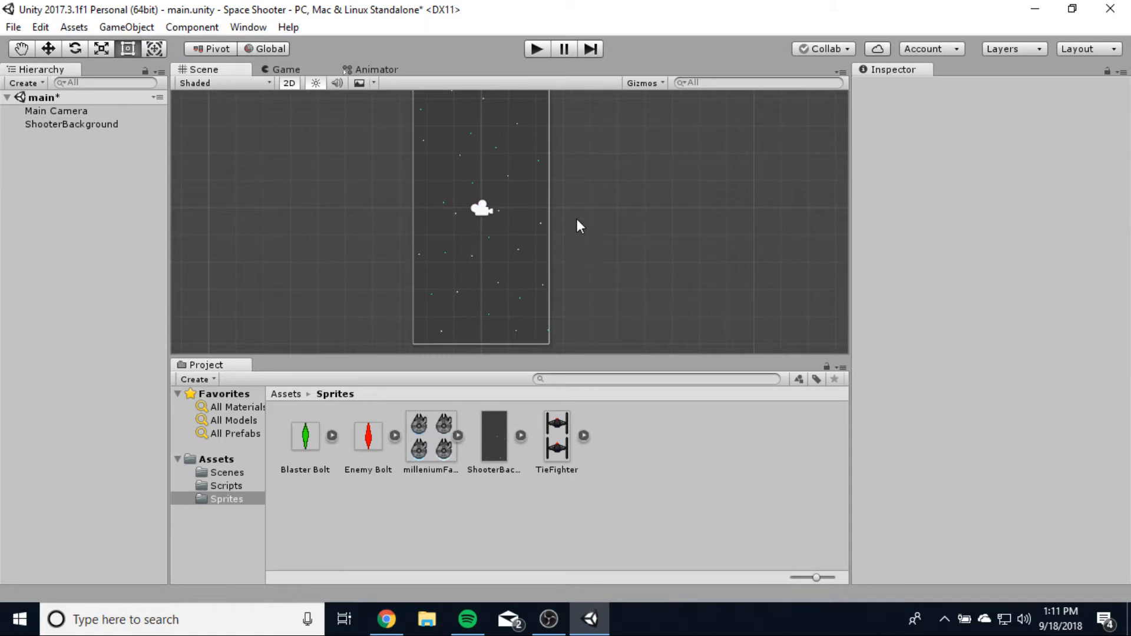
{"action": "scroll", "coordinate": [607, 260], "scroll_direction": "up", "scroll_amount": 4}
{"action": "scroll", "coordinate": [607, 260], "scroll_direction": "down", "scroll_amount": 8}
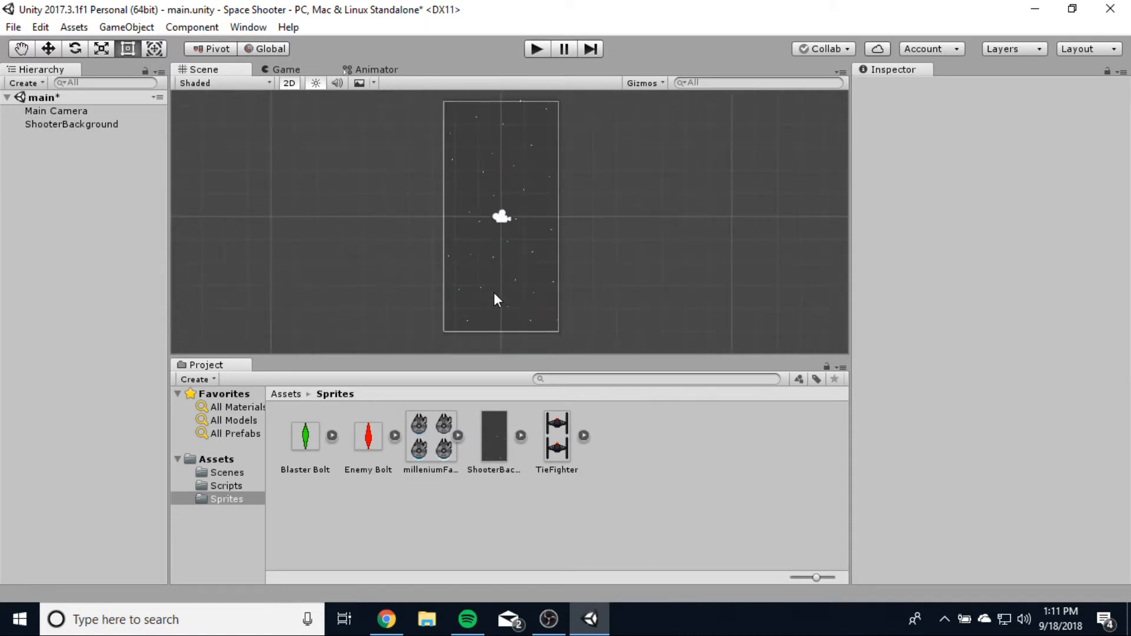
Step: Run the scene in the vertical 1:2 game view to check how the background fits, and stop playback
{"action": "left_click", "coordinate": [538, 49]}
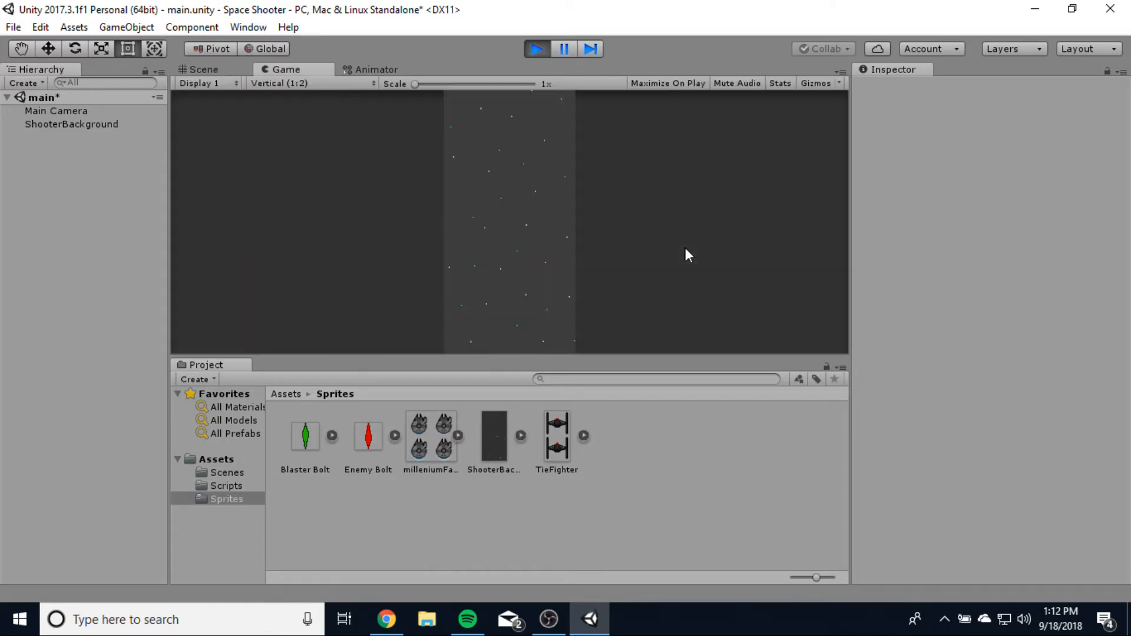
{"action": "left_click", "coordinate": [542, 51]}
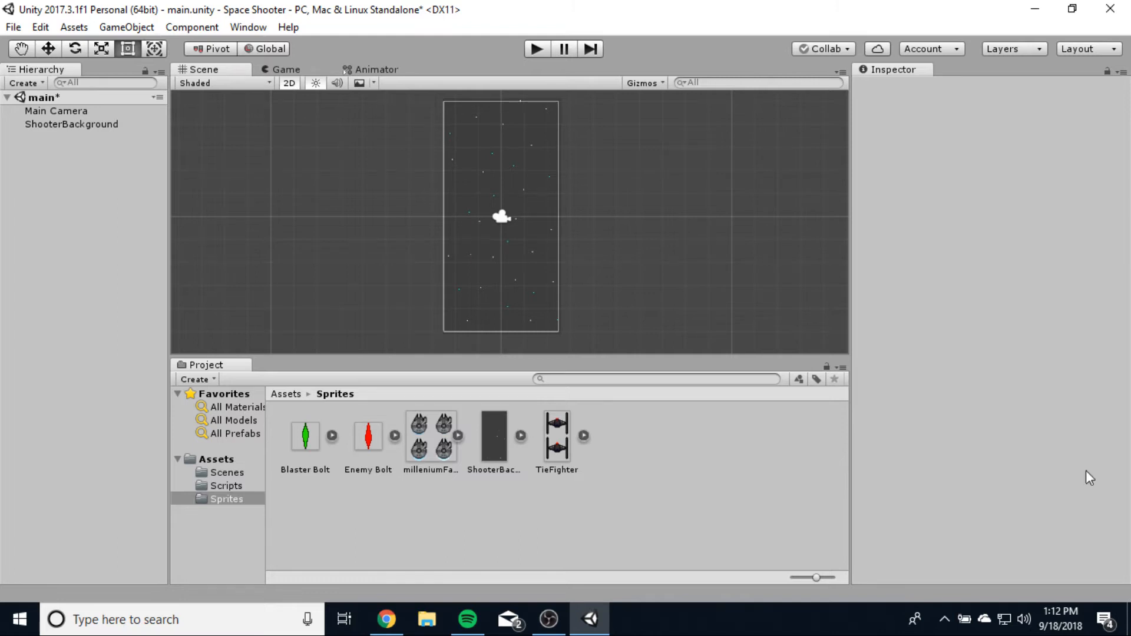
{"action": "scroll", "coordinate": [682, 286], "scroll_direction": "up", "scroll_amount": 1}
{"action": "scroll", "coordinate": [681, 286], "scroll_direction": "down", "scroll_amount": 1}
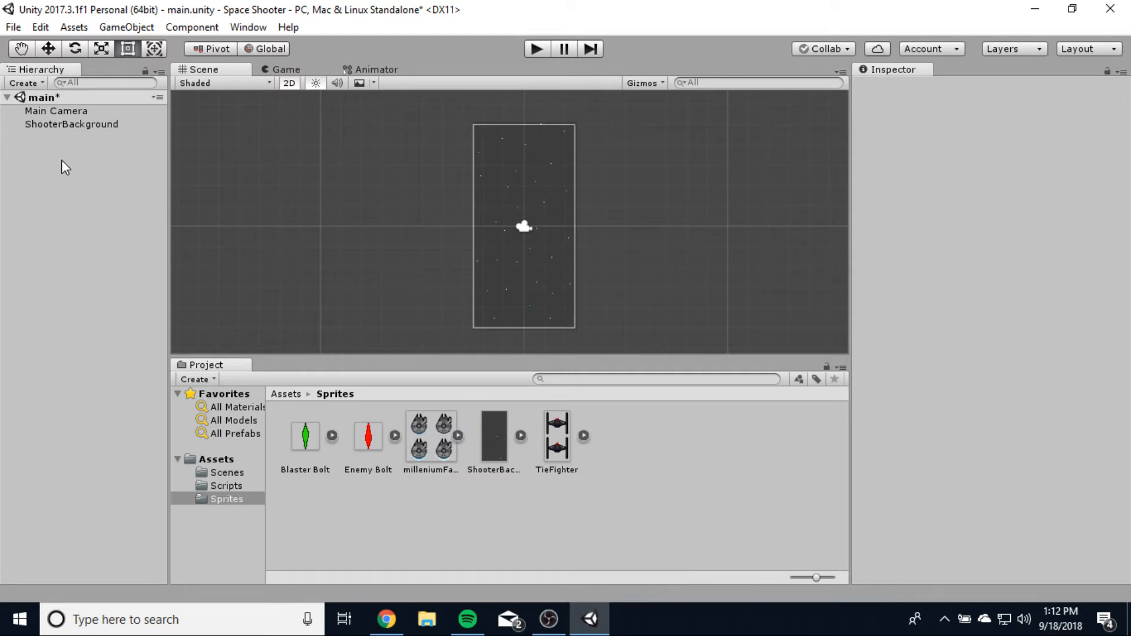
Step: Rename the ShooterBackground object in the scene as Background
{"action": "left_click", "coordinate": [61, 125]}
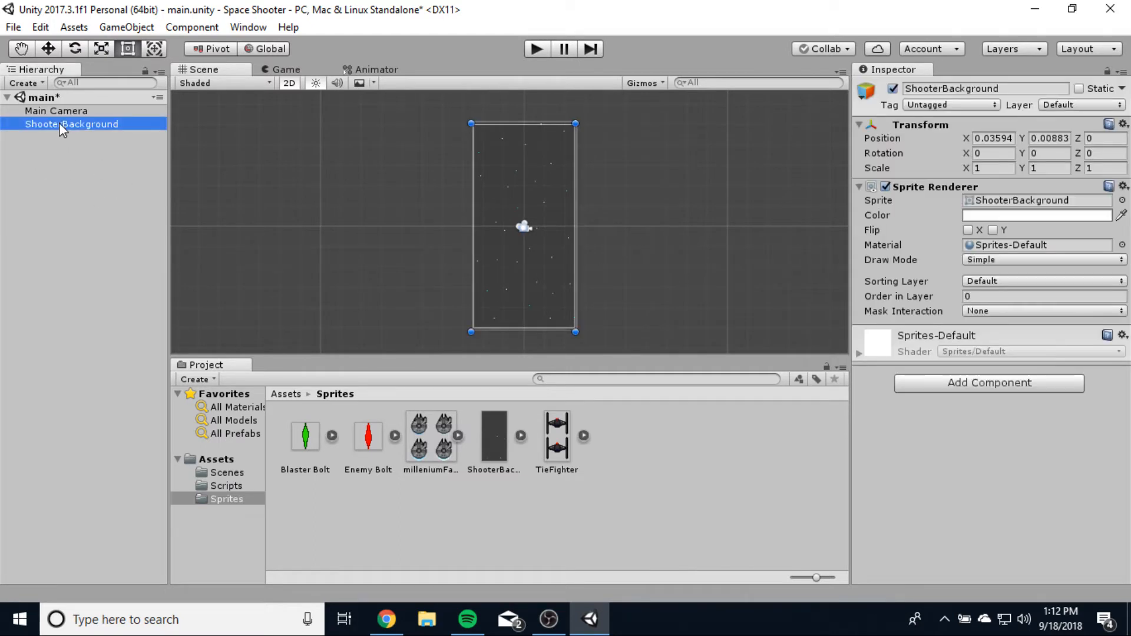
{"action": "right_click", "coordinate": [59, 122]}
{"action": "left_click", "coordinate": [113, 176]}
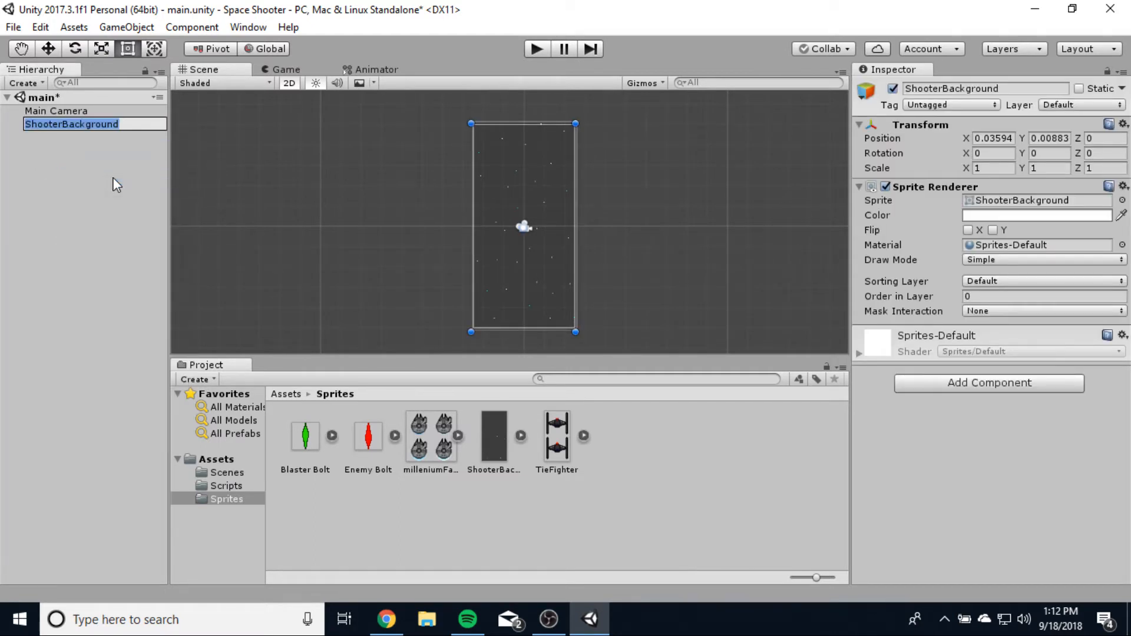
{"action": "type", "text": "Background"}
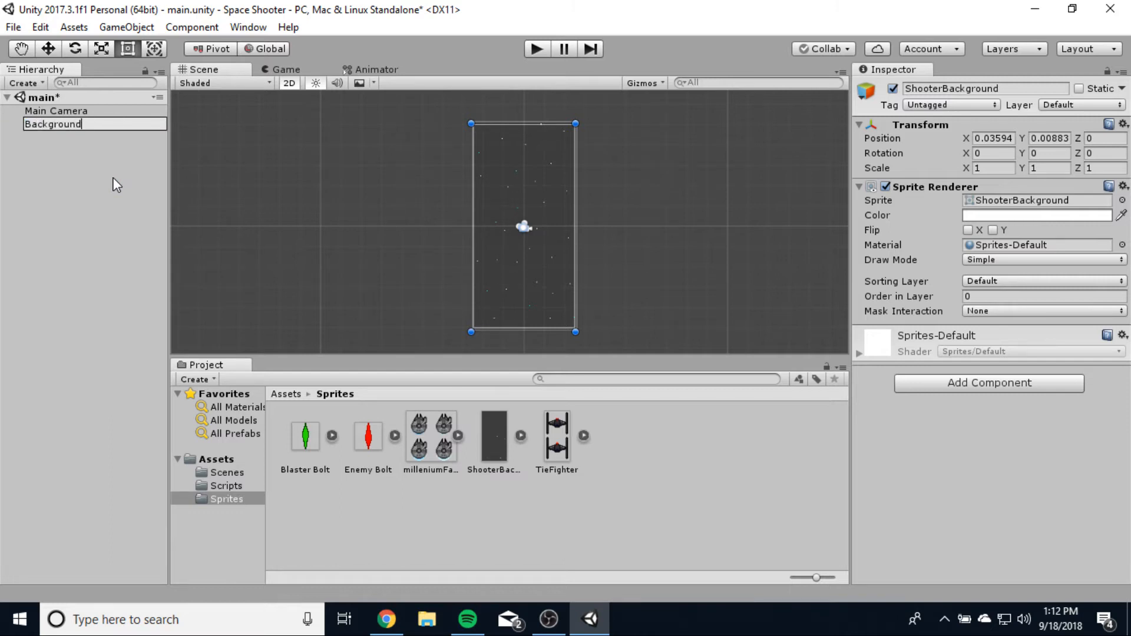
{"action": "left_click", "coordinate": [116, 185]}
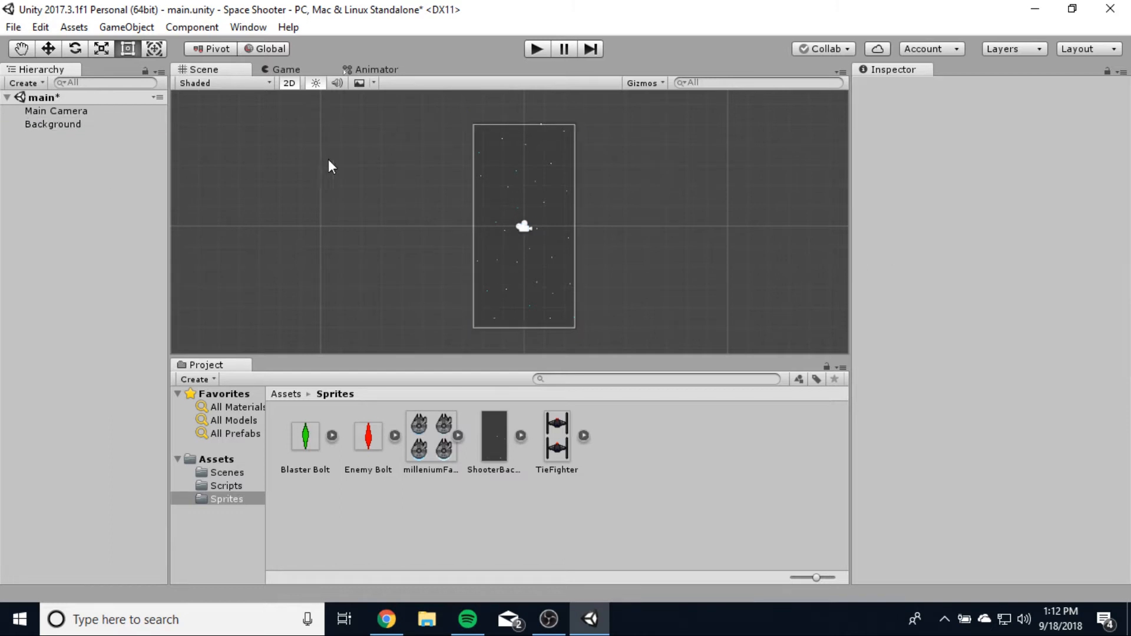
Step: Add two Box Collider 2D components to the Background object
{"action": "left_click", "coordinate": [519, 183]}
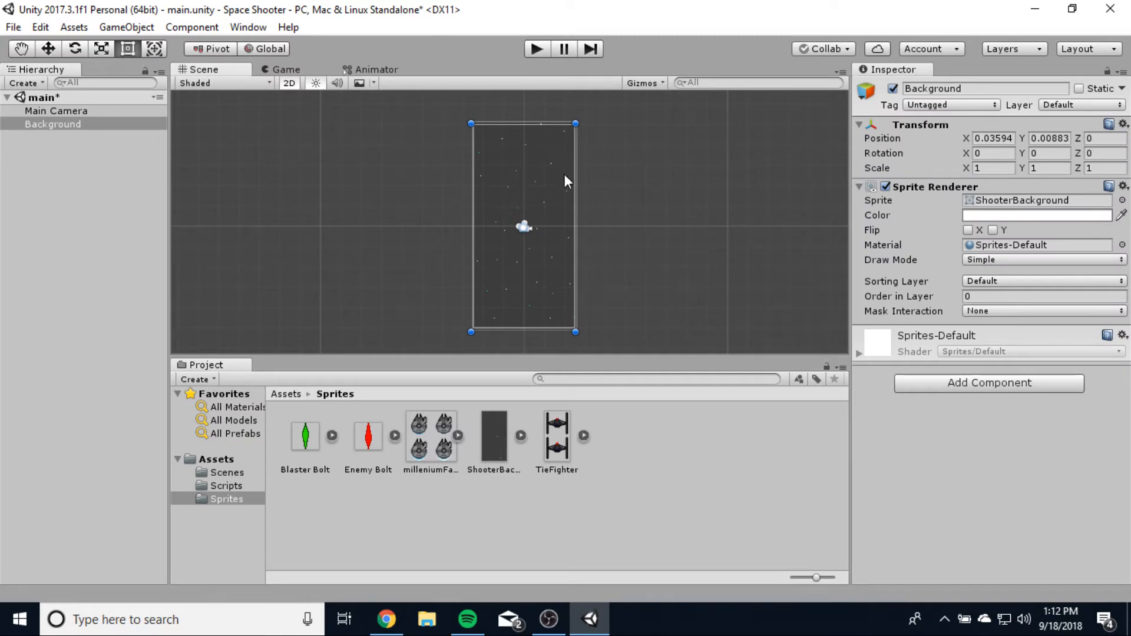
{"action": "left_click", "coordinate": [955, 383]}
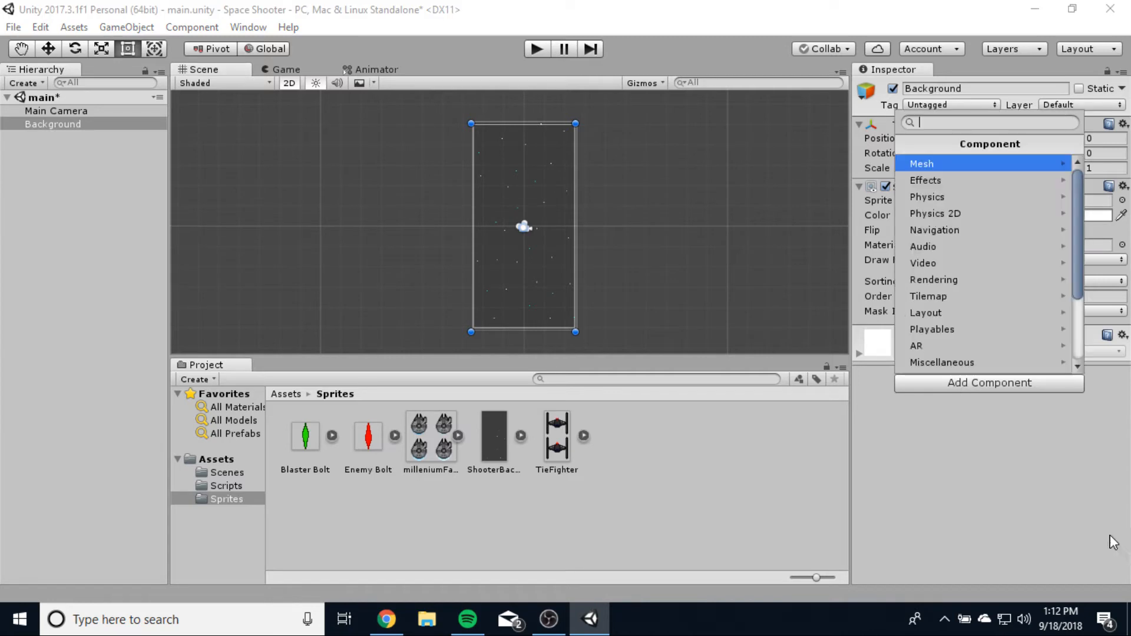
{"action": "left_click", "coordinate": [977, 207]}
{"action": "left_click", "coordinate": [952, 184]}
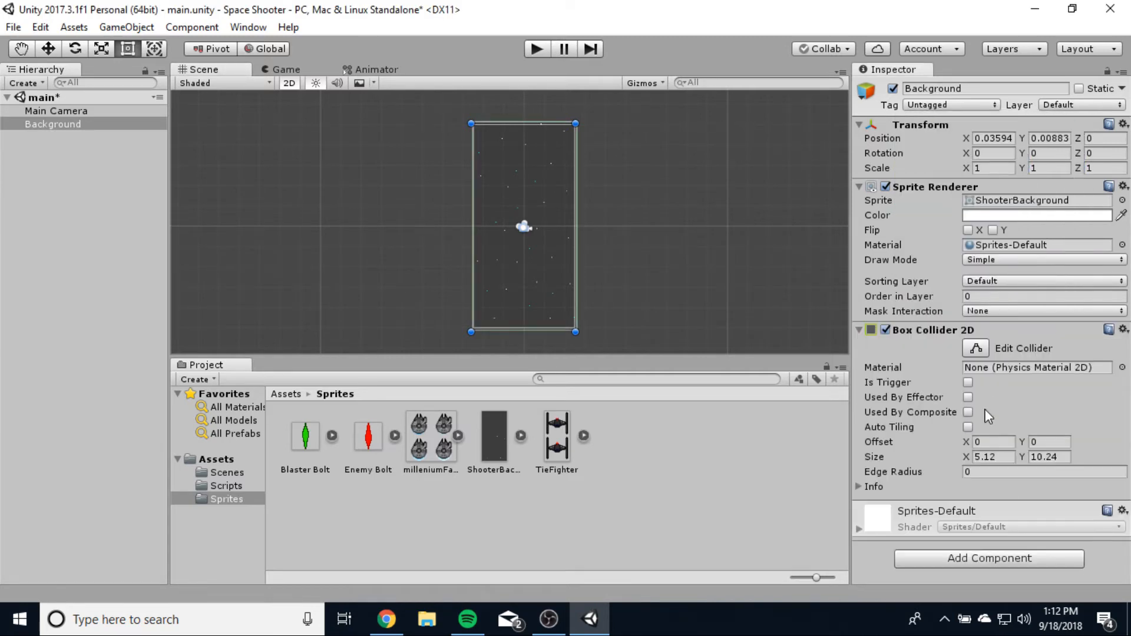
{"action": "left_click", "coordinate": [1003, 561]}
{"action": "left_click", "coordinate": [973, 394]}
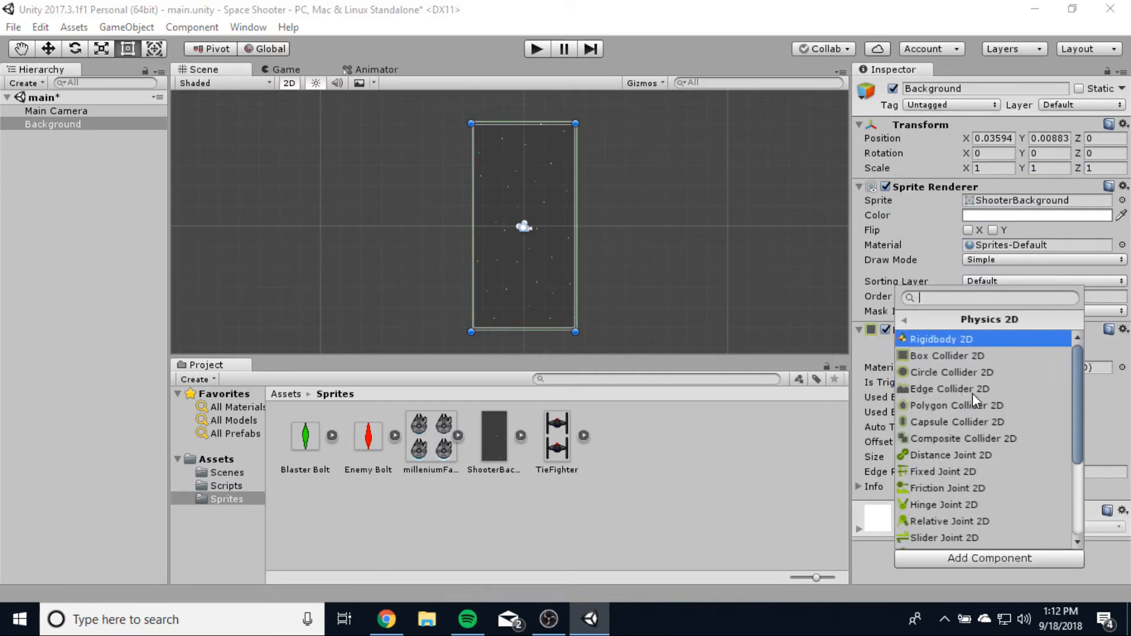
{"action": "left_click", "coordinate": [966, 358]}
Step: Add a third and a fourth Box Collider 2D component to the Background object
{"action": "scroll", "coordinate": [1012, 454], "scroll_direction": "down", "scroll_amount": 3}
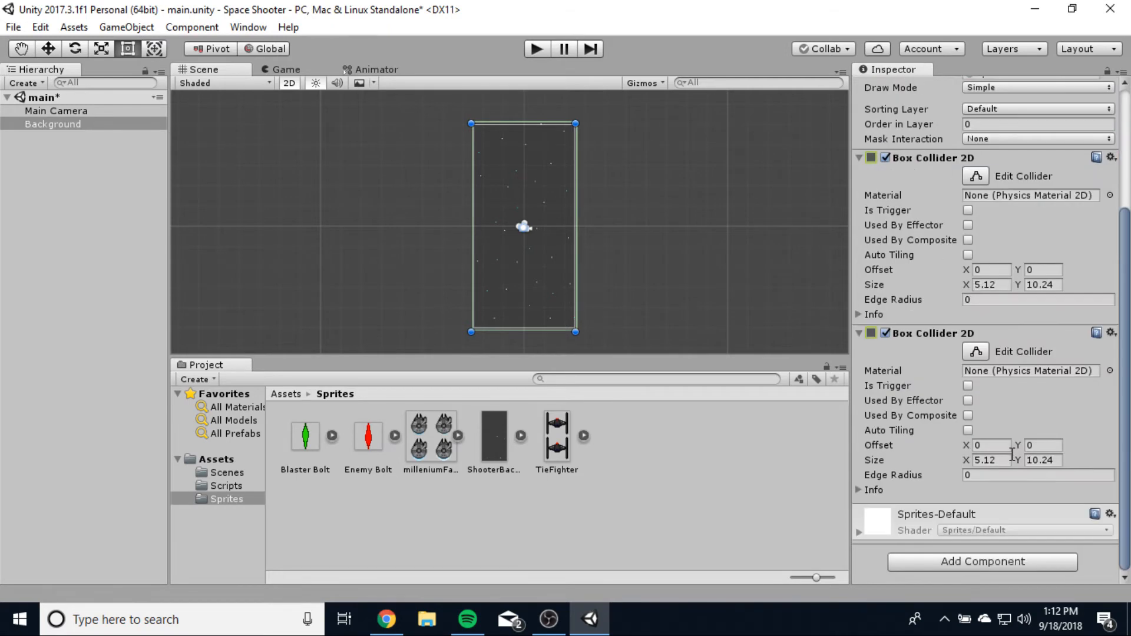
{"action": "left_click", "coordinate": [981, 563]}
{"action": "left_click", "coordinate": [956, 394]}
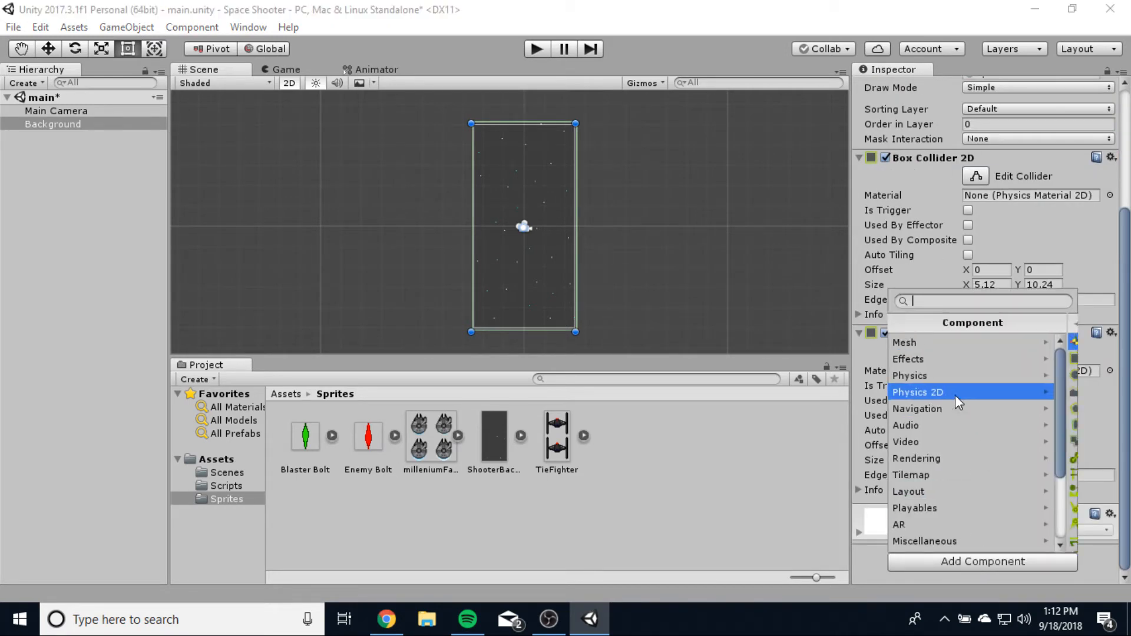
{"action": "left_click", "coordinate": [949, 361]}
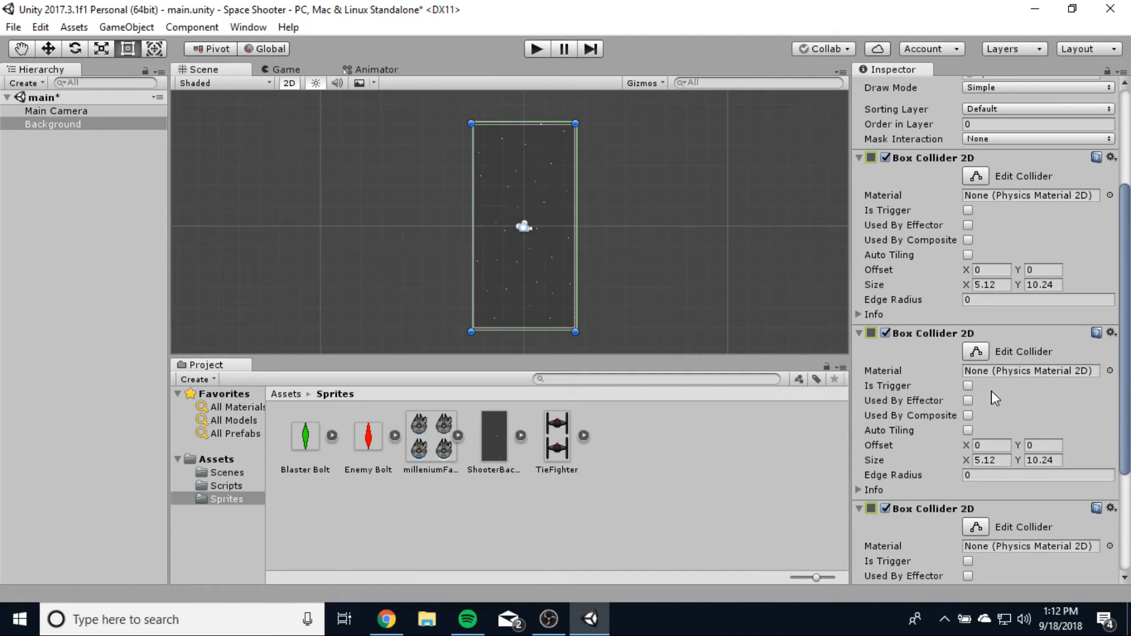
{"action": "scroll", "coordinate": [992, 390], "scroll_direction": "down", "scroll_amount": 5}
{"action": "left_click", "coordinate": [983, 562]}
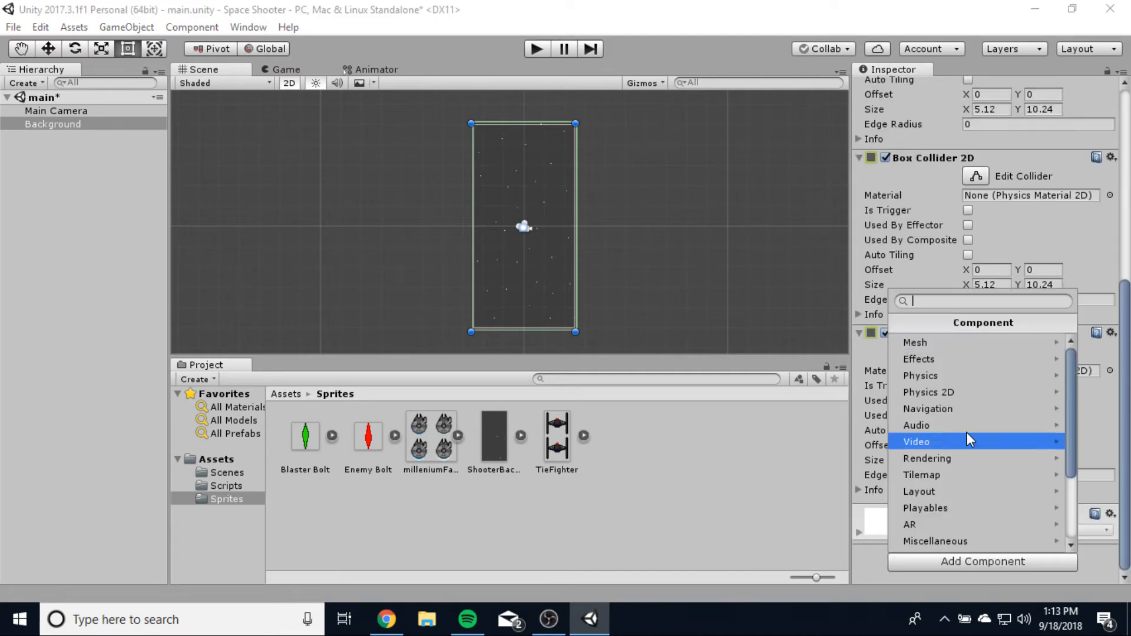
{"action": "left_click", "coordinate": [961, 392]}
{"action": "left_click", "coordinate": [950, 362]}
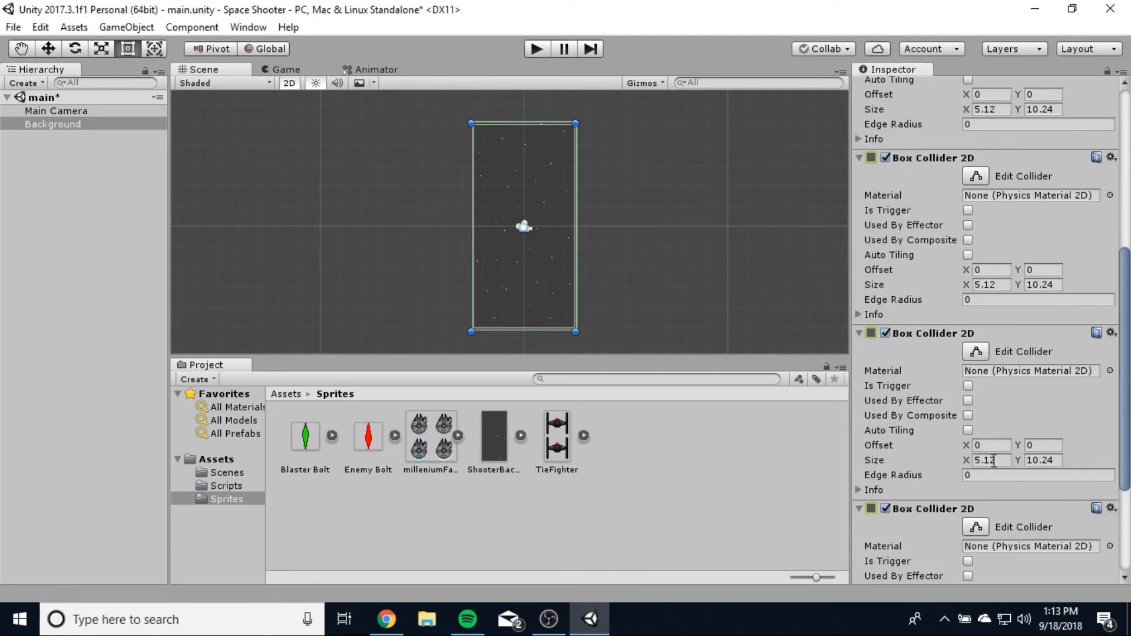
{"action": "scroll", "coordinate": [954, 412], "scroll_direction": "down", "scroll_amount": 3}
{"action": "scroll", "coordinate": [951, 458], "scroll_direction": "up", "scroll_amount": 10}
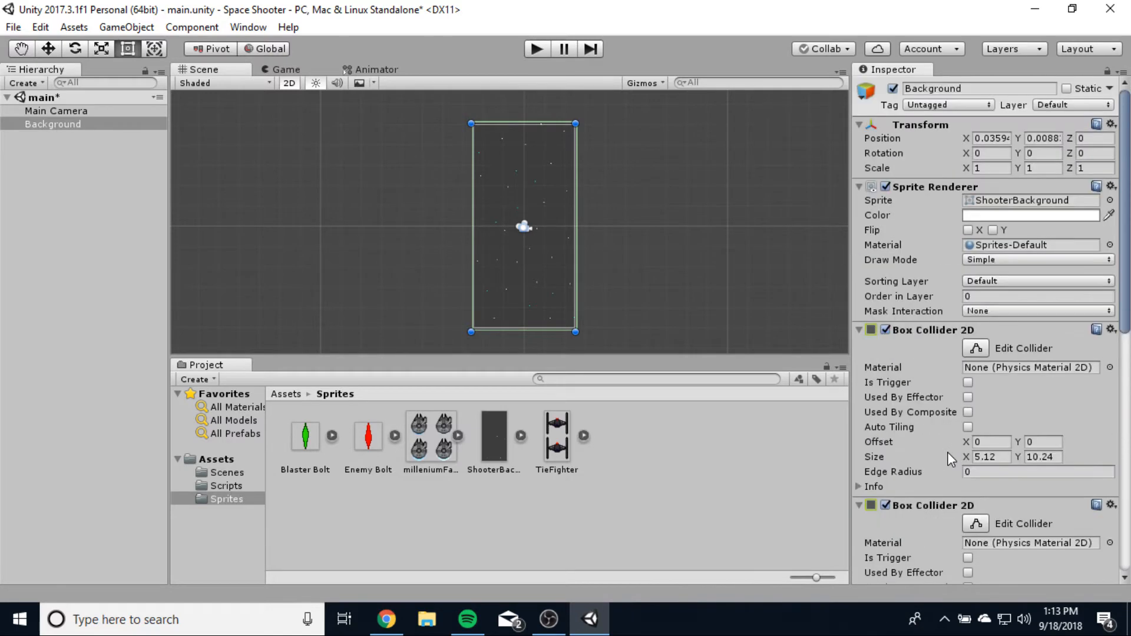
Step: Review the Background's box colliders and the ShooterBackground sprite's Pixels Per Unit setting, and reselect the Background object
{"action": "scroll", "coordinate": [947, 451], "scroll_direction": "down", "scroll_amount": 3}
{"action": "scroll", "coordinate": [645, 257], "scroll_direction": "down", "scroll_amount": 3}
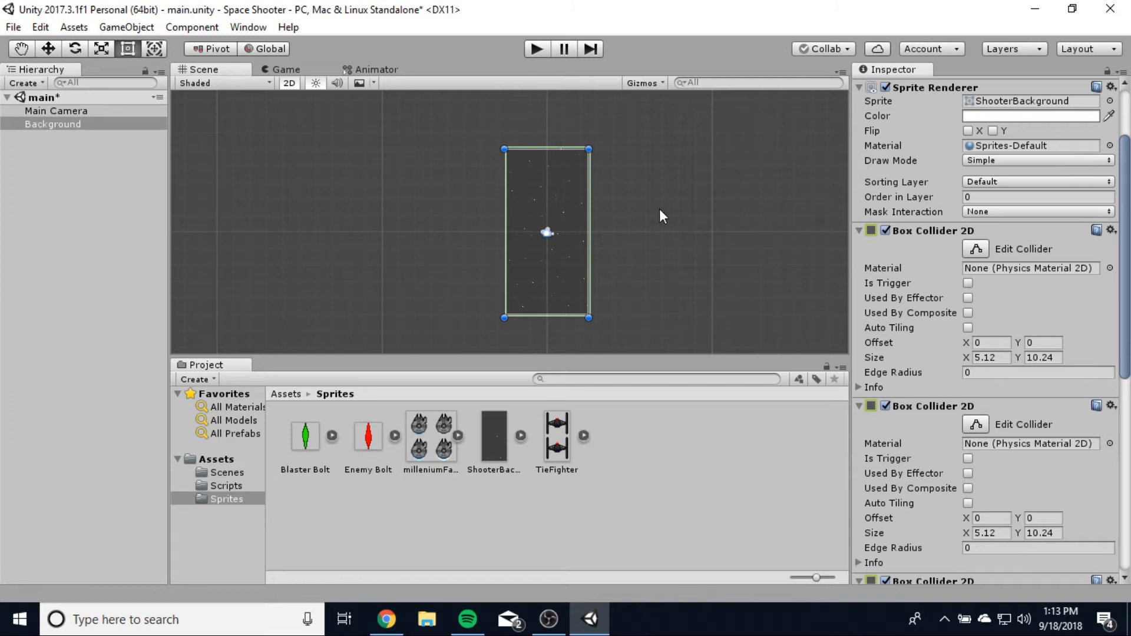
{"action": "scroll", "coordinate": [663, 288], "scroll_direction": "up", "scroll_amount": 2}
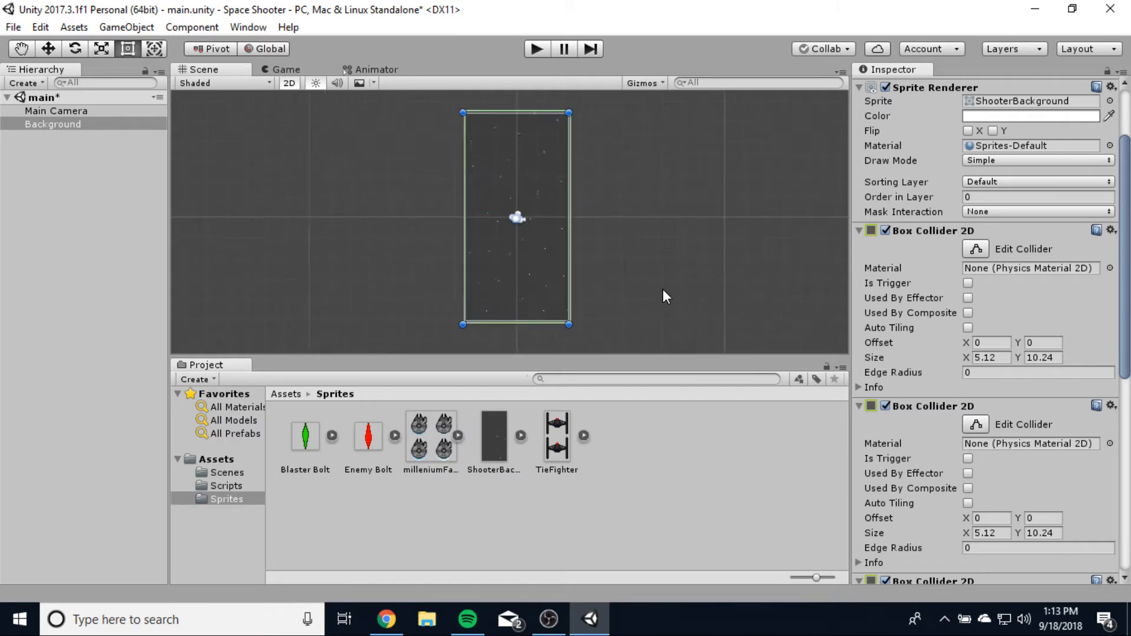
{"action": "left_click", "coordinate": [501, 441]}
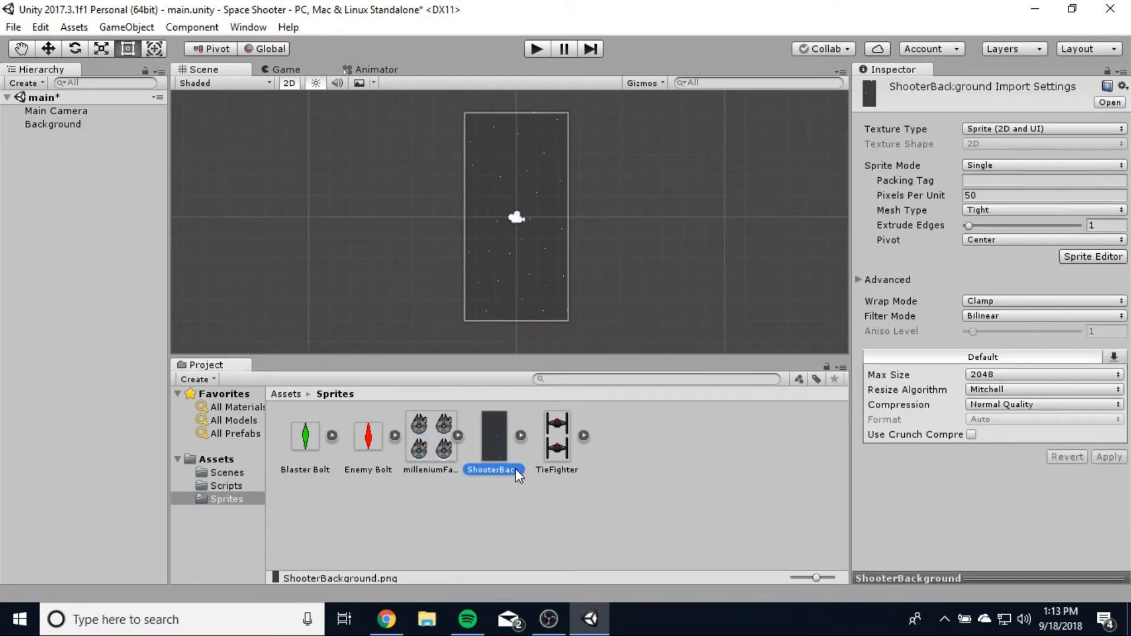
{"action": "left_click", "coordinate": [995, 196]}
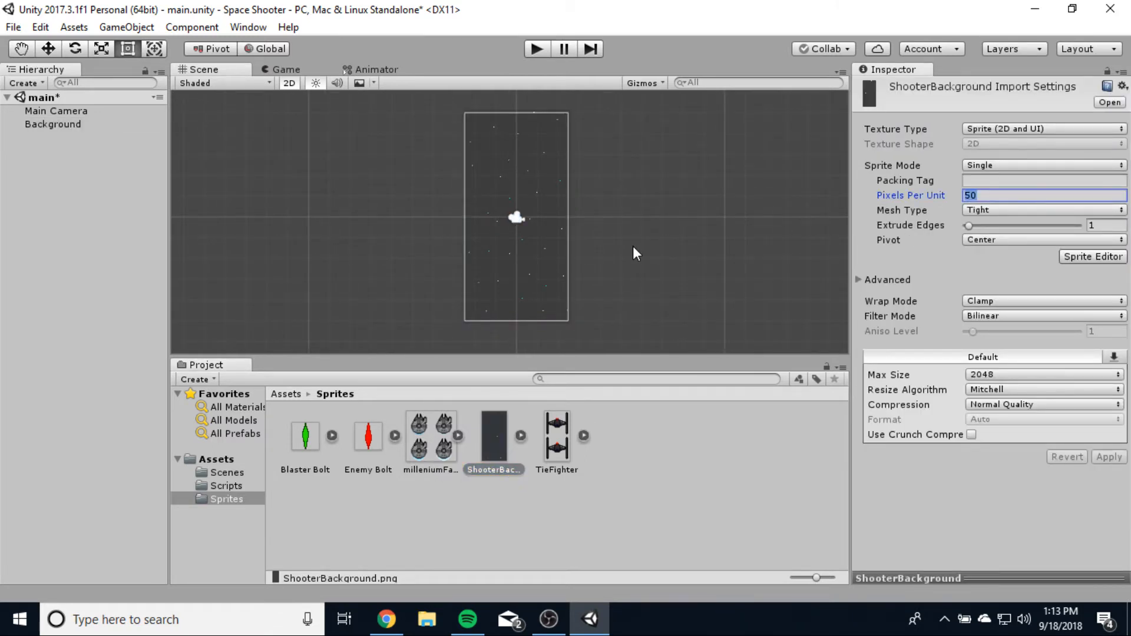
{"action": "left_click", "coordinate": [533, 256]}
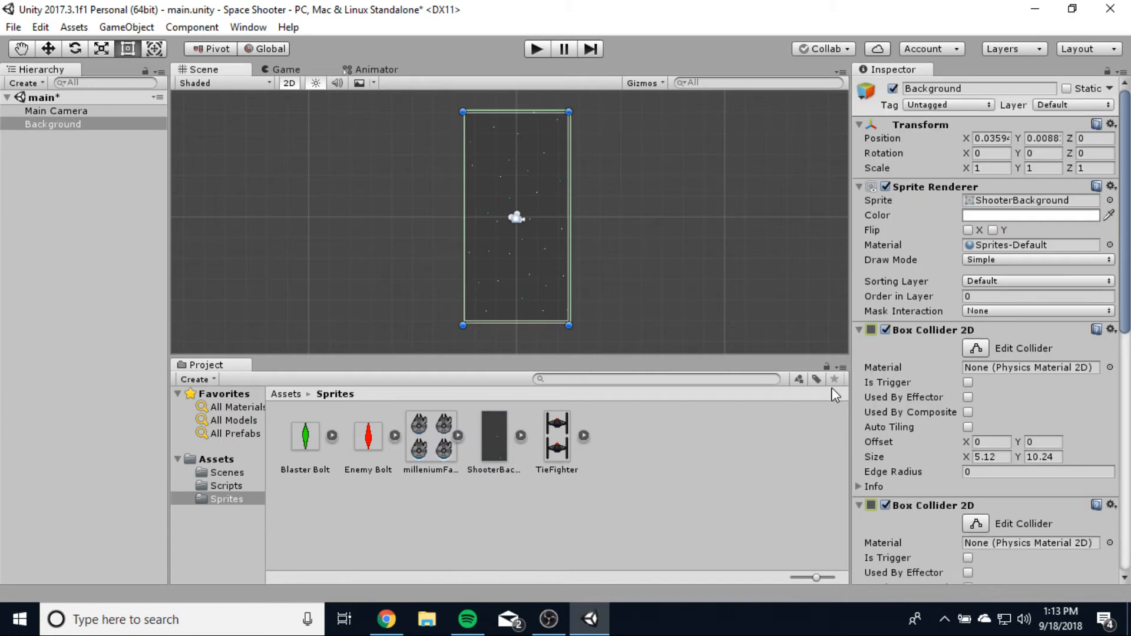
Step: Reshape the second and third box colliders into full-height walls outside the background's right and left edges, about 3.68 and 1.68 wide
{"action": "scroll", "coordinate": [935, 315], "scroll_direction": "down", "scroll_amount": 10}
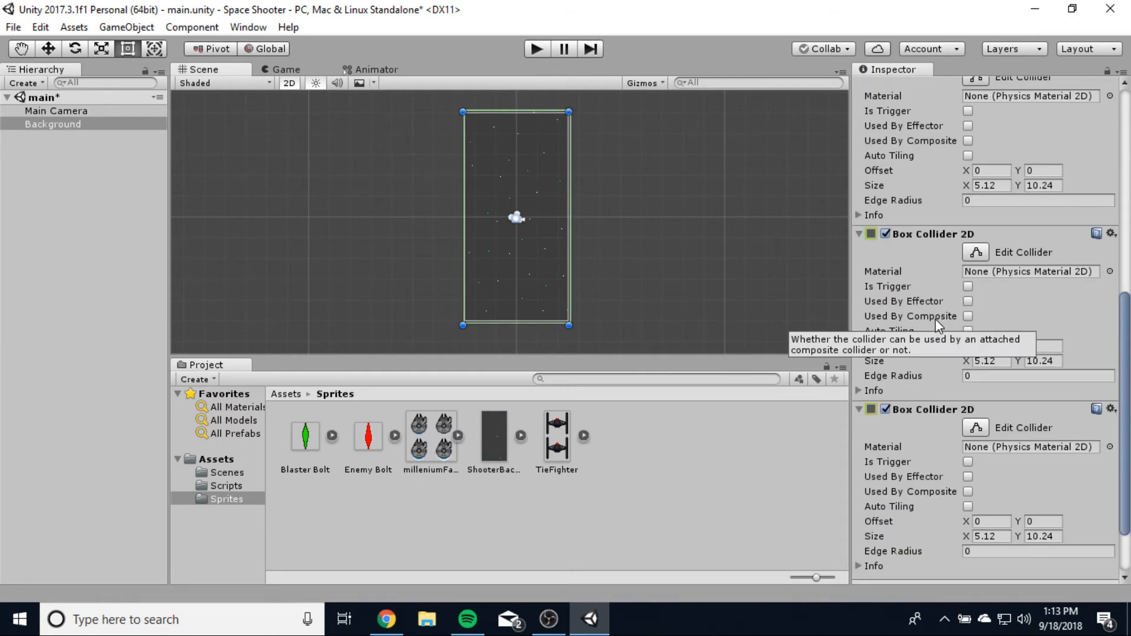
{"action": "scroll", "coordinate": [935, 319], "scroll_direction": "down", "scroll_amount": 3}
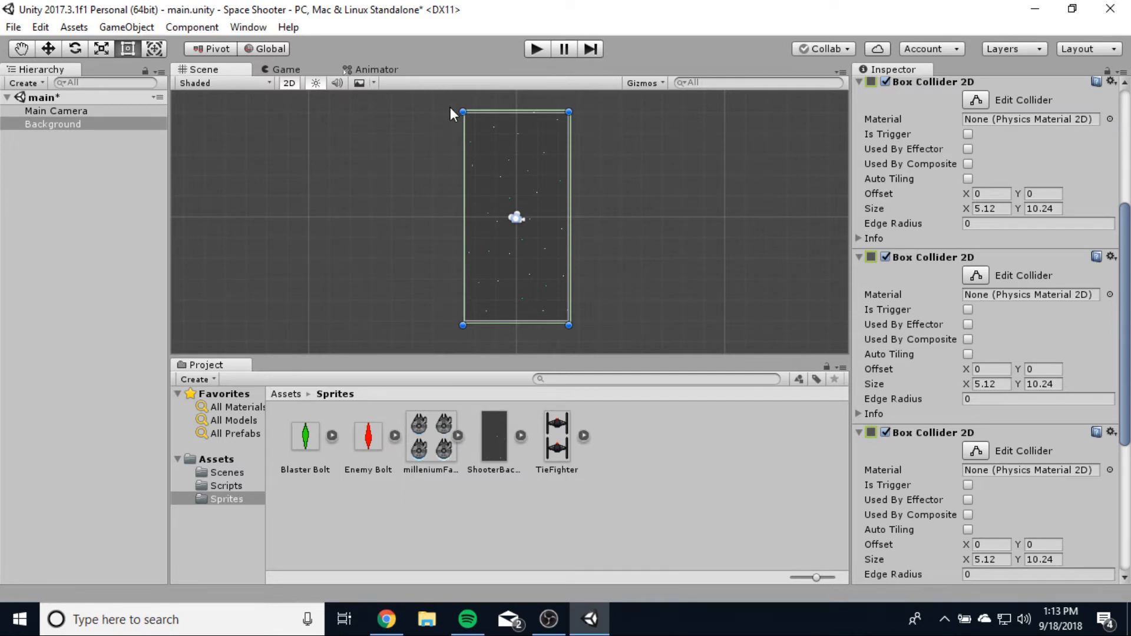
{"action": "left_click", "coordinate": [975, 275]}
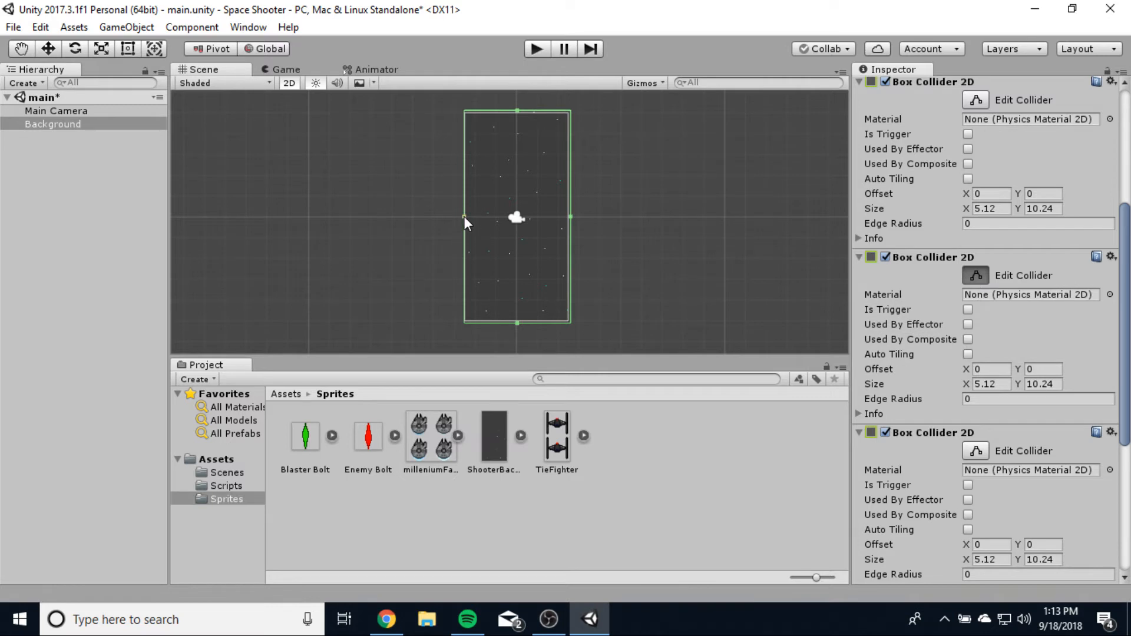
{"action": "left_click_drag", "start_coordinate": [465, 217], "coordinate": [645, 221]}
{"action": "left_click_drag", "start_coordinate": [564, 217], "coordinate": [568, 217]}
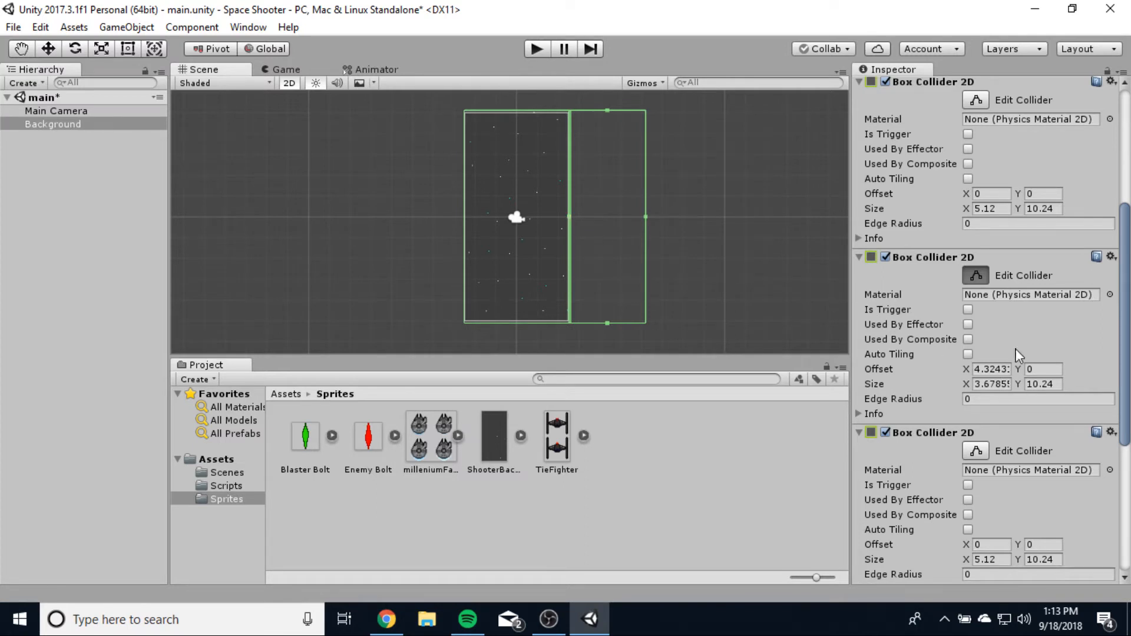
{"action": "left_click", "coordinate": [976, 451]}
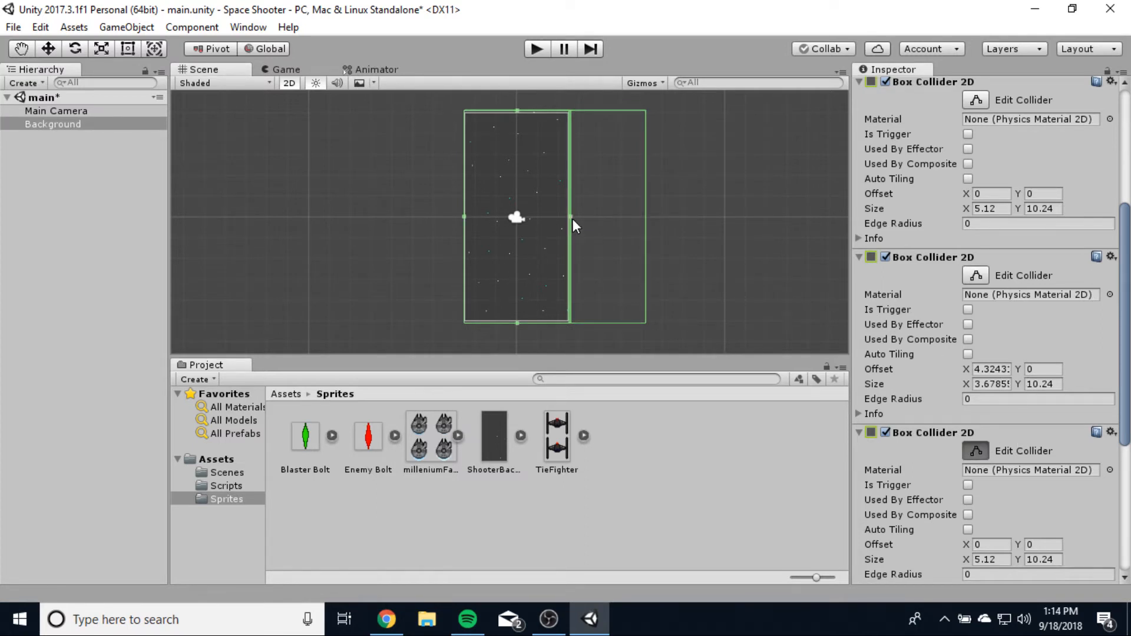
{"action": "left_click_drag", "start_coordinate": [571, 217], "coordinate": [466, 221]}
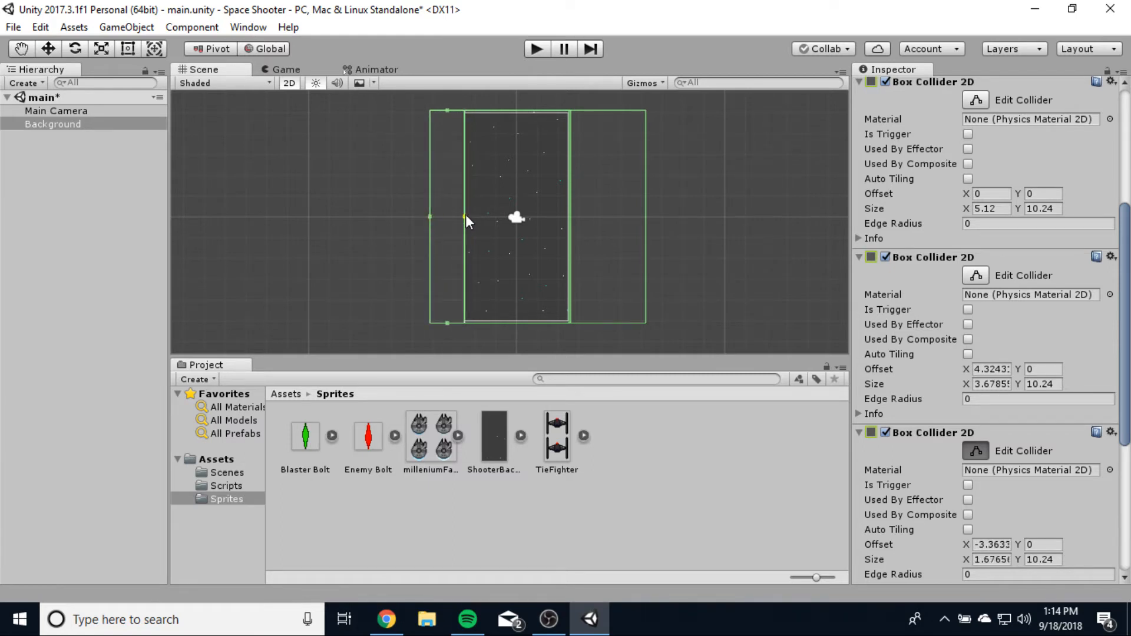
Step: Reshape the fourth box collider into a wall along the background's top edge, about 0.95 high with a Y offset of about 5.53
{"action": "scroll", "coordinate": [1025, 435], "scroll_direction": "down", "scroll_amount": 5}
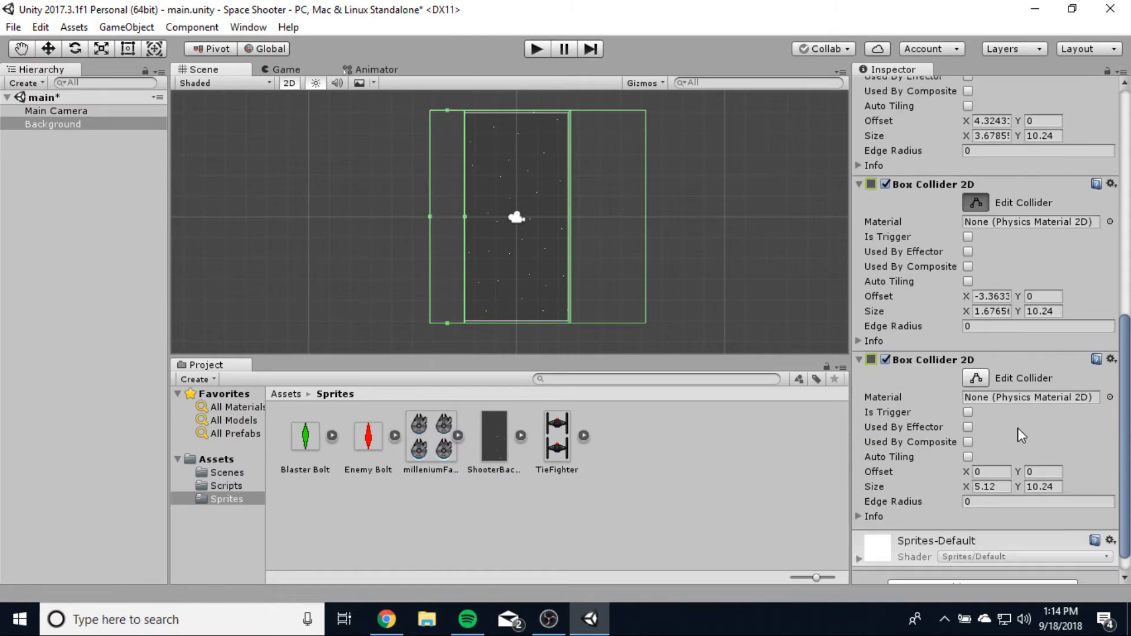
{"action": "left_click", "coordinate": [977, 377]}
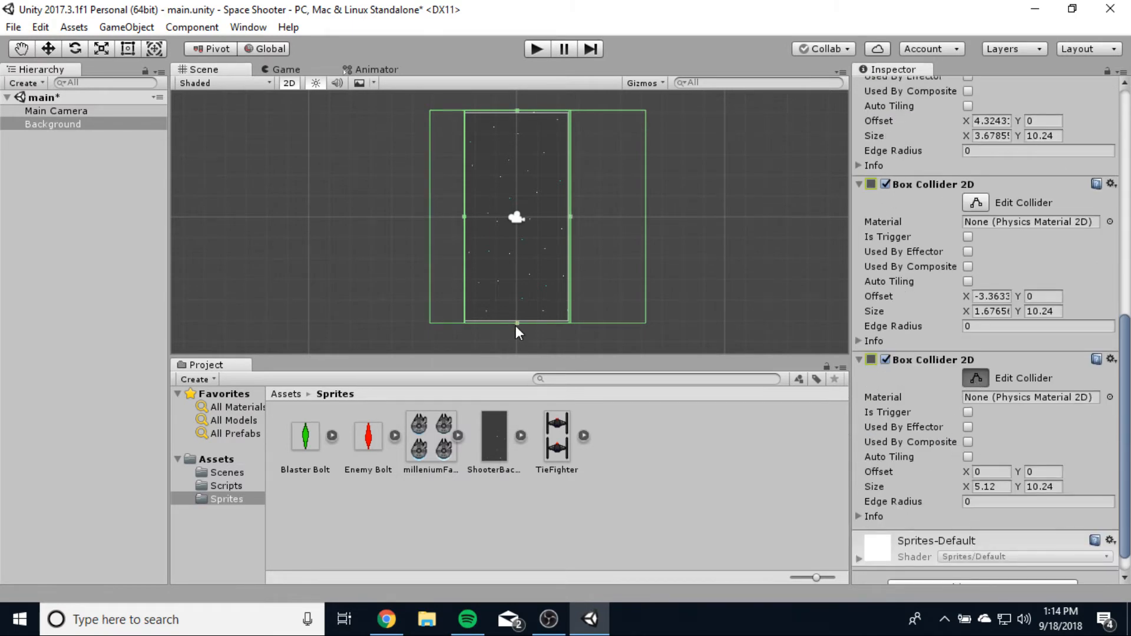
{"action": "left_click_drag", "start_coordinate": [516, 324], "coordinate": [517, 92]}
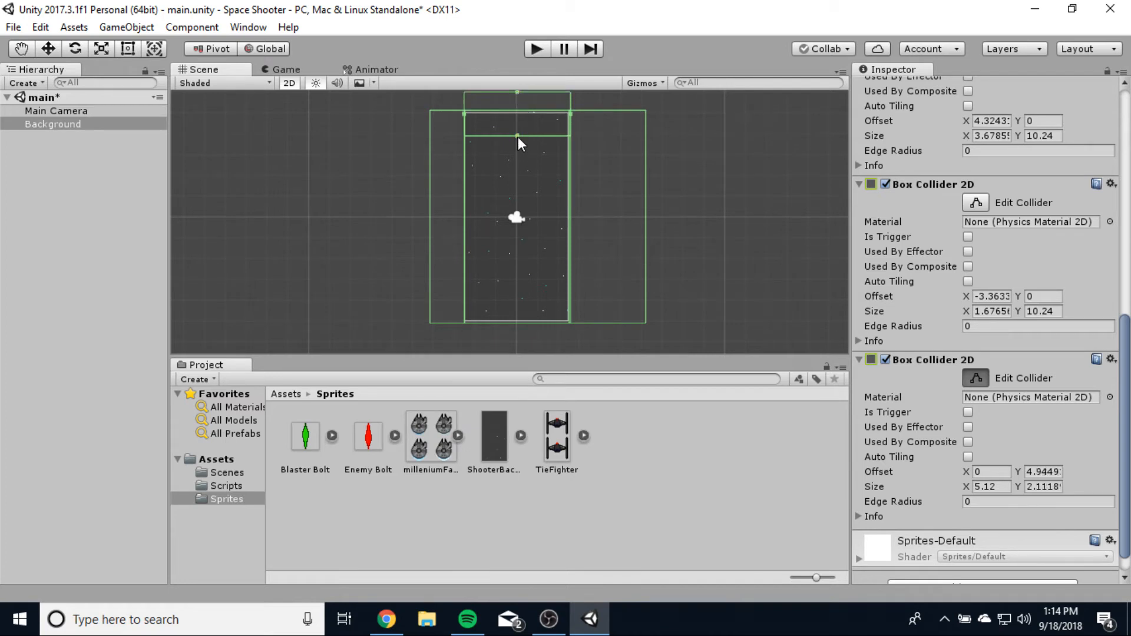
{"action": "left_click_drag", "start_coordinate": [518, 138], "coordinate": [519, 110]}
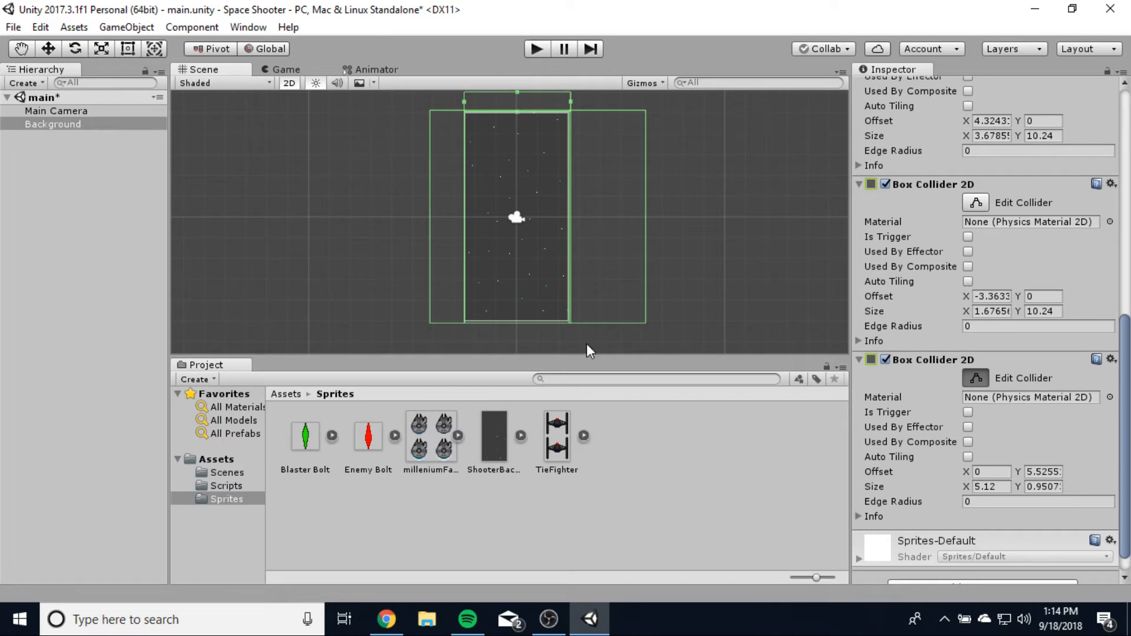
Step: Reshape the first box collider into a wall along the background's bottom edge, and deselect the Background object
{"action": "scroll", "coordinate": [925, 401], "scroll_direction": "down", "scroll_amount": 1}
{"action": "scroll", "coordinate": [927, 435], "scroll_direction": "up", "scroll_amount": 5}
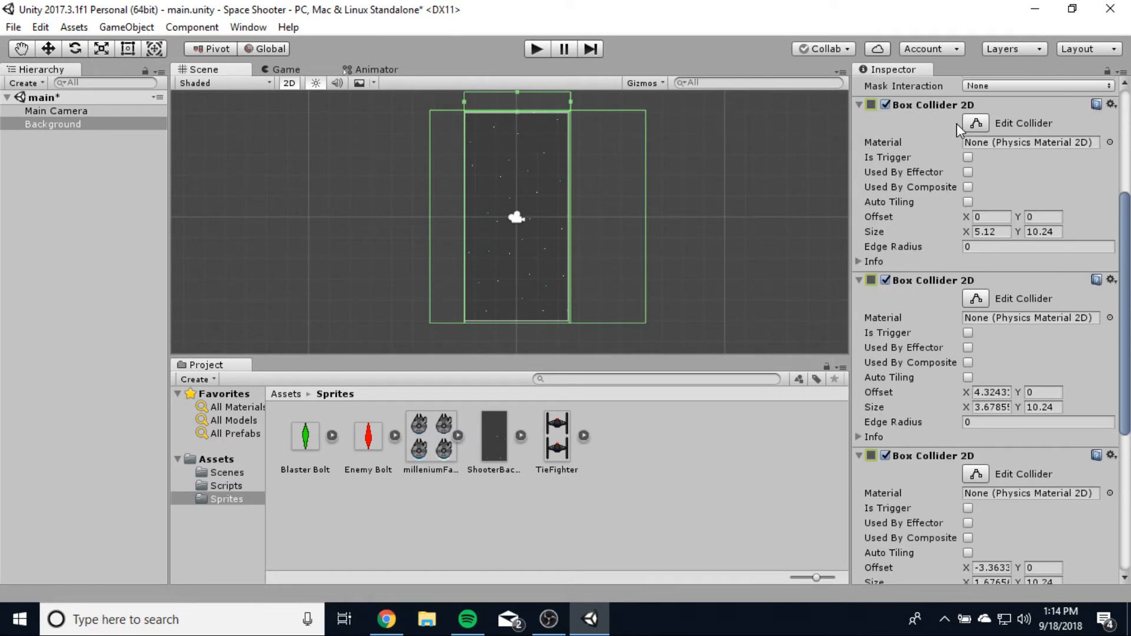
{"action": "left_click", "coordinate": [977, 122]}
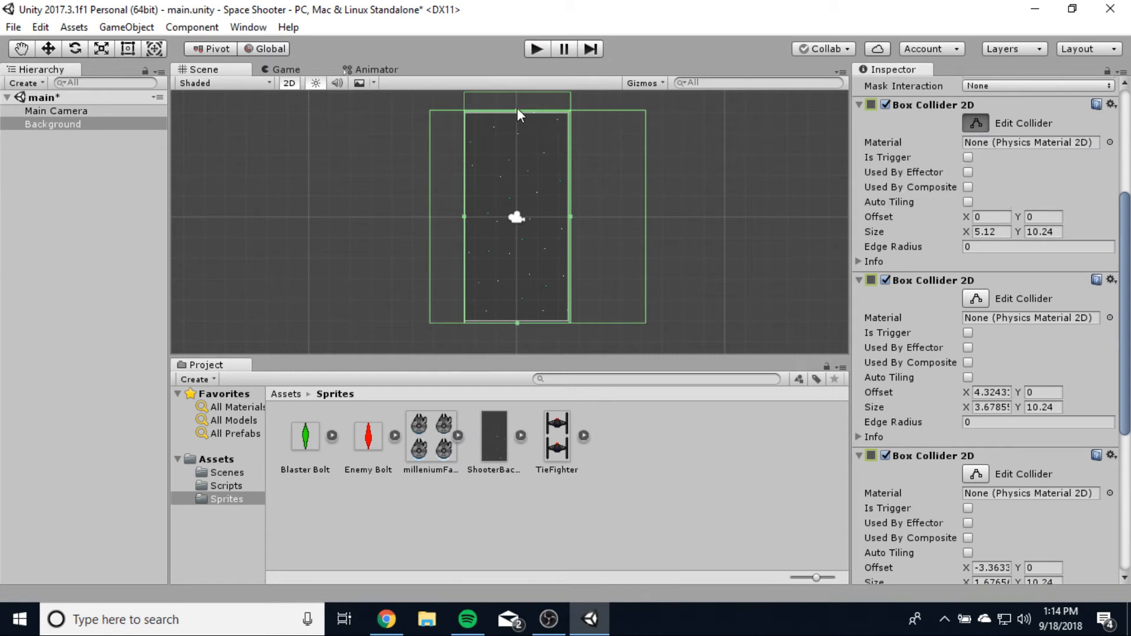
{"action": "left_click_drag", "start_coordinate": [518, 110], "coordinate": [516, 363]}
{"action": "left_click_drag", "start_coordinate": [517, 310], "coordinate": [518, 317]}
{"action": "left_click", "coordinate": [717, 316]}
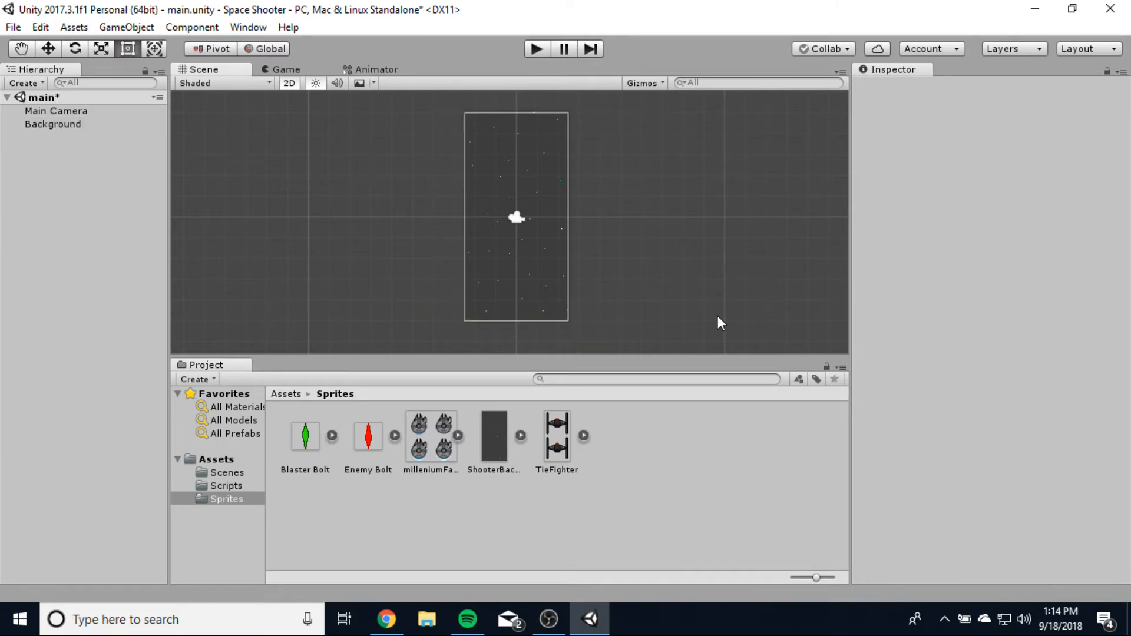
{"action": "left_click", "coordinate": [540, 289]}
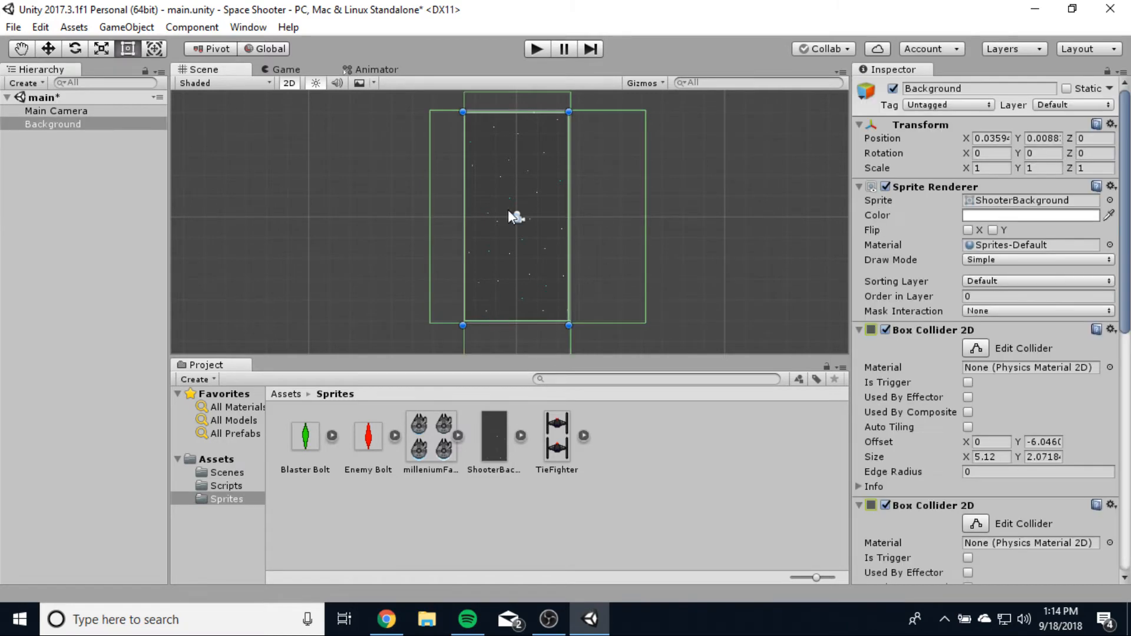
{"action": "scroll", "coordinate": [713, 268], "scroll_direction": "down", "scroll_amount": 2}
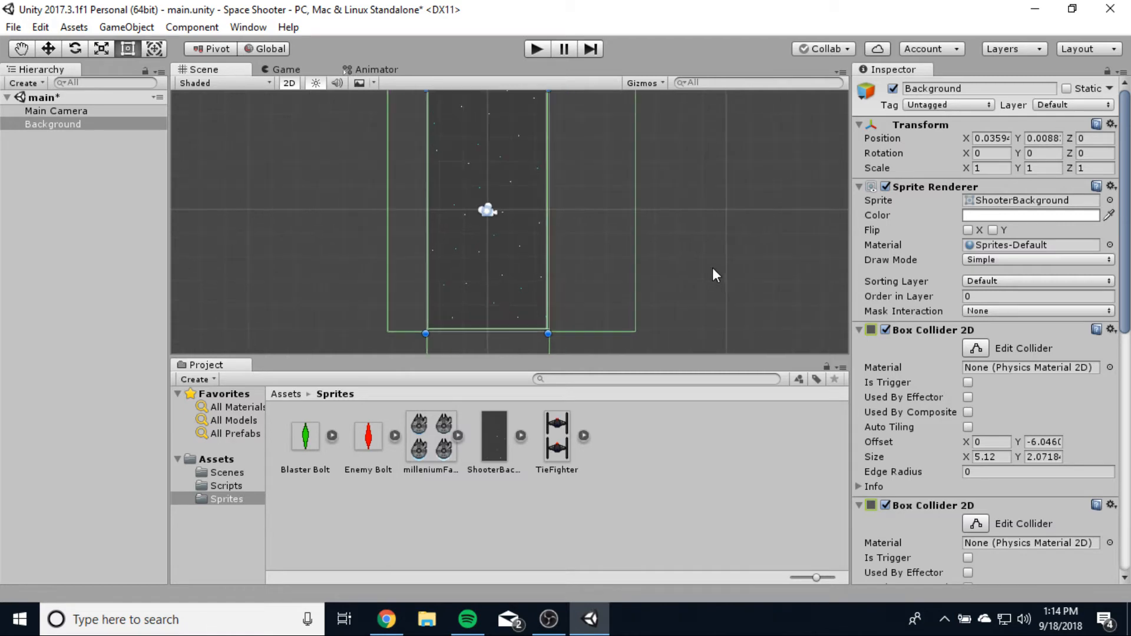
{"action": "left_click", "coordinate": [756, 253]}
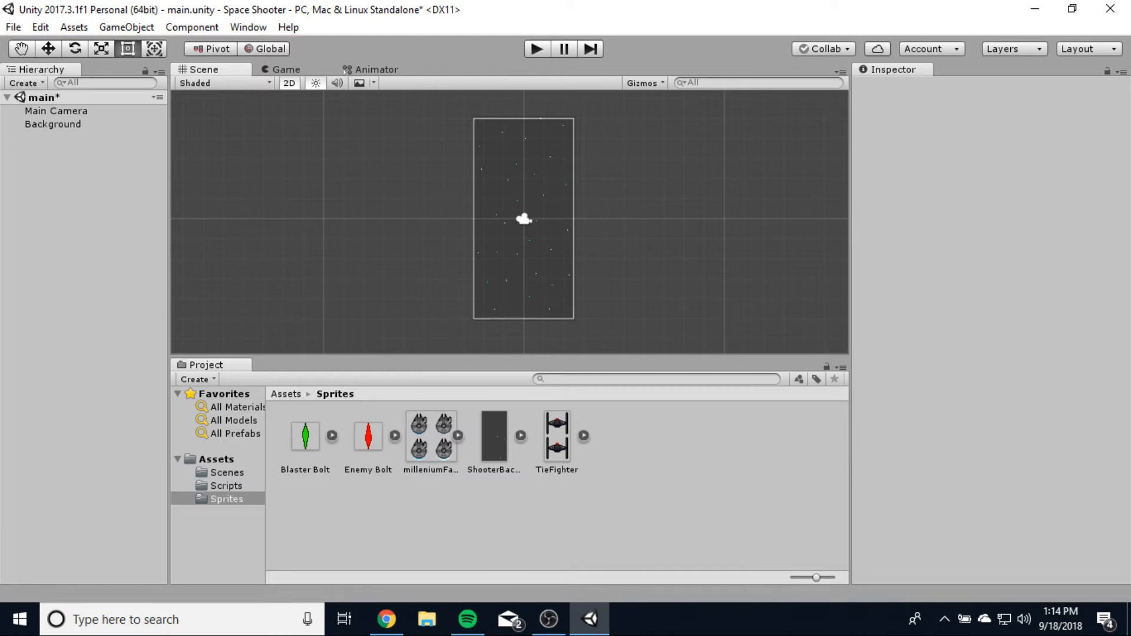
Step: Attach the Border script from the Scripts folder to the Background object, and check its component list
{"action": "left_click", "coordinate": [52, 125]}
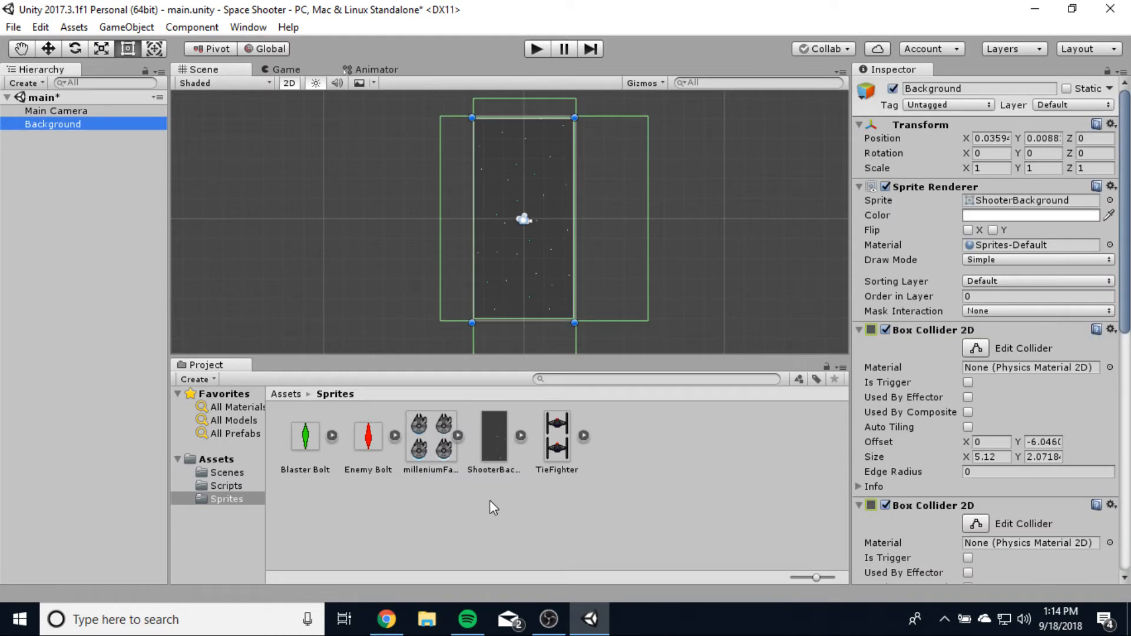
{"action": "left_click", "coordinate": [219, 489]}
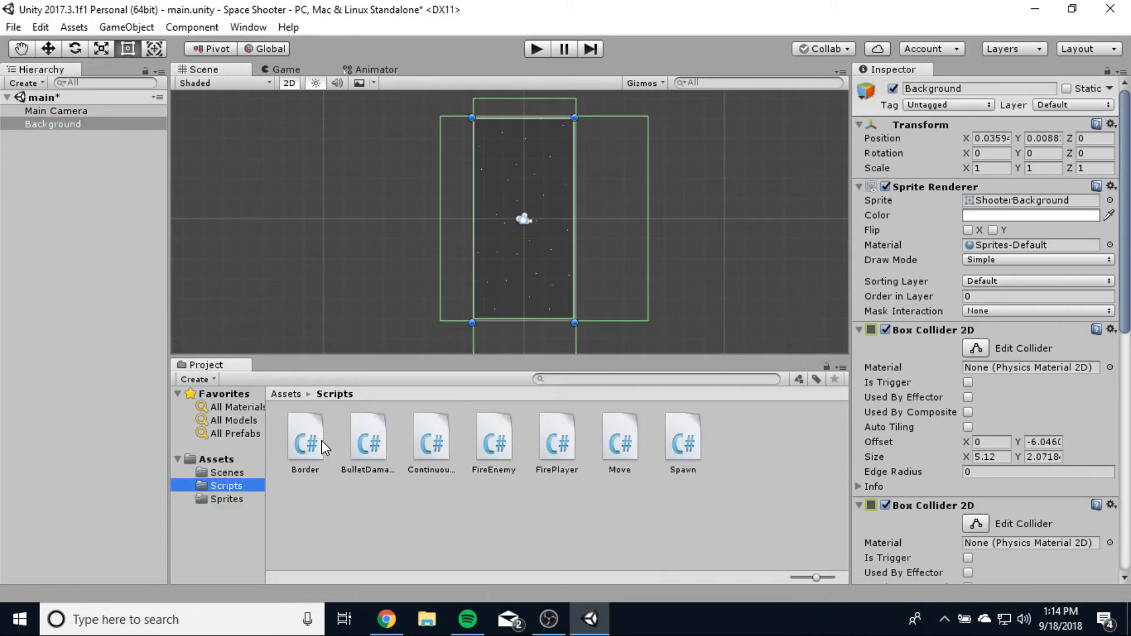
{"action": "left_click", "coordinate": [289, 449]}
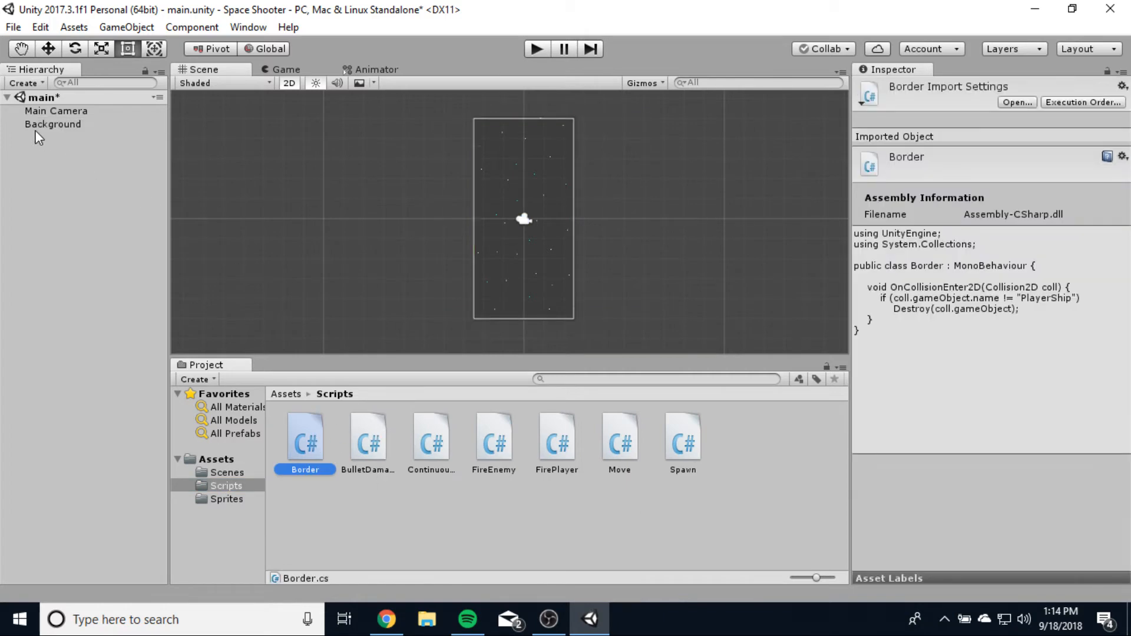
{"action": "left_click_drag", "start_coordinate": [295, 454], "coordinate": [44, 127]}
{"action": "left_click", "coordinate": [52, 125]}
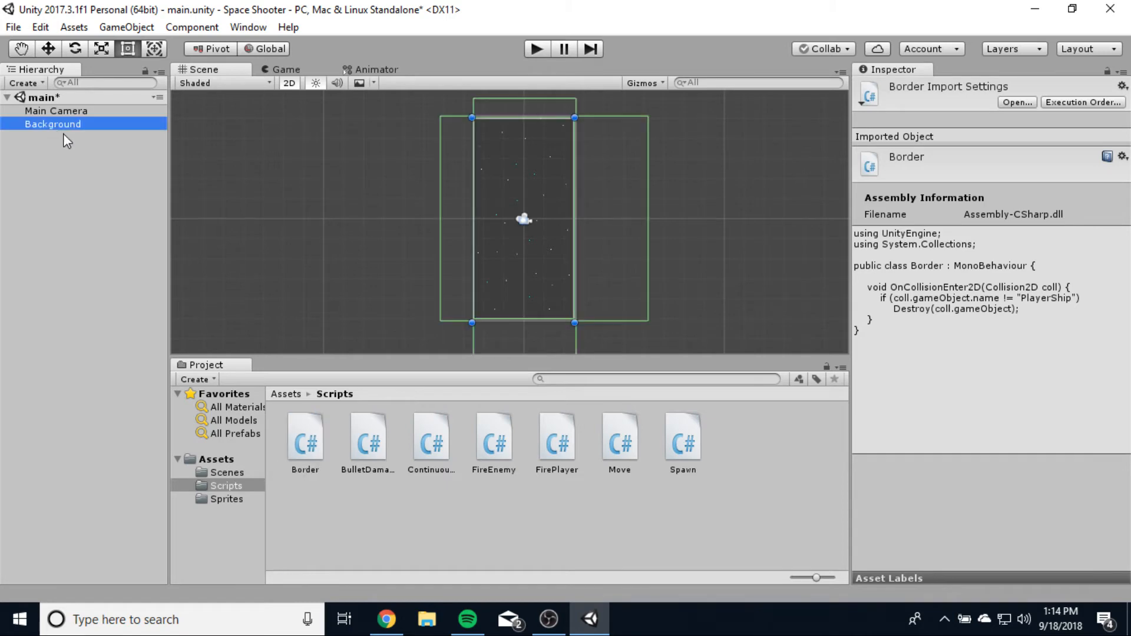
{"action": "scroll", "coordinate": [1001, 354], "scroll_direction": "down", "scroll_amount": 10}
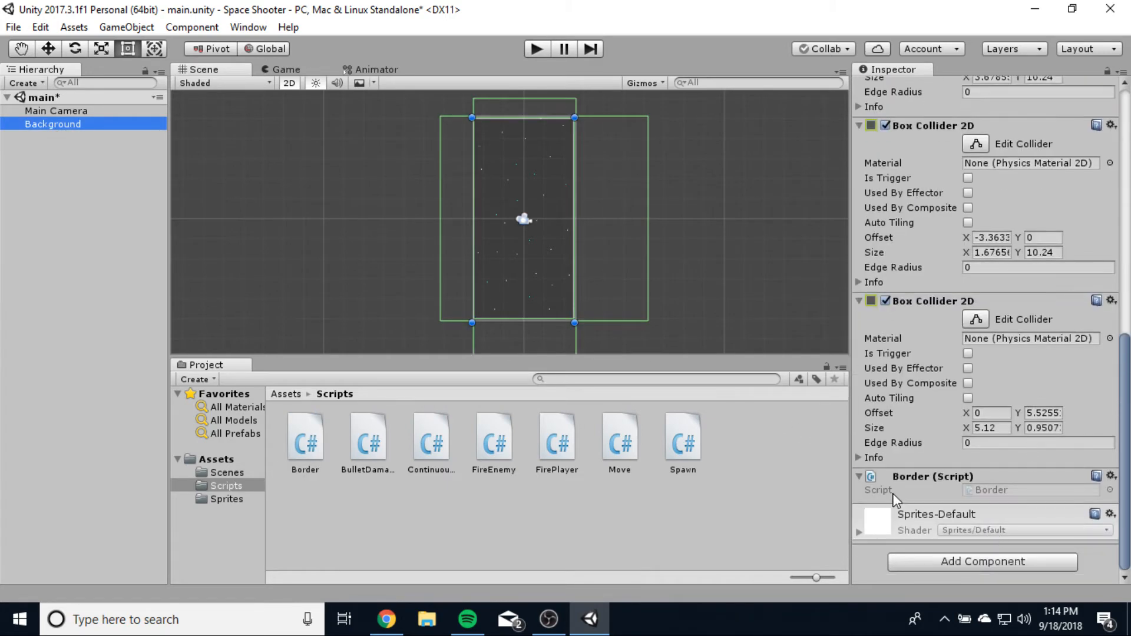
Step: Review the Border script's collision code, and return to the Sprites folder
{"action": "left_click", "coordinate": [321, 460]}
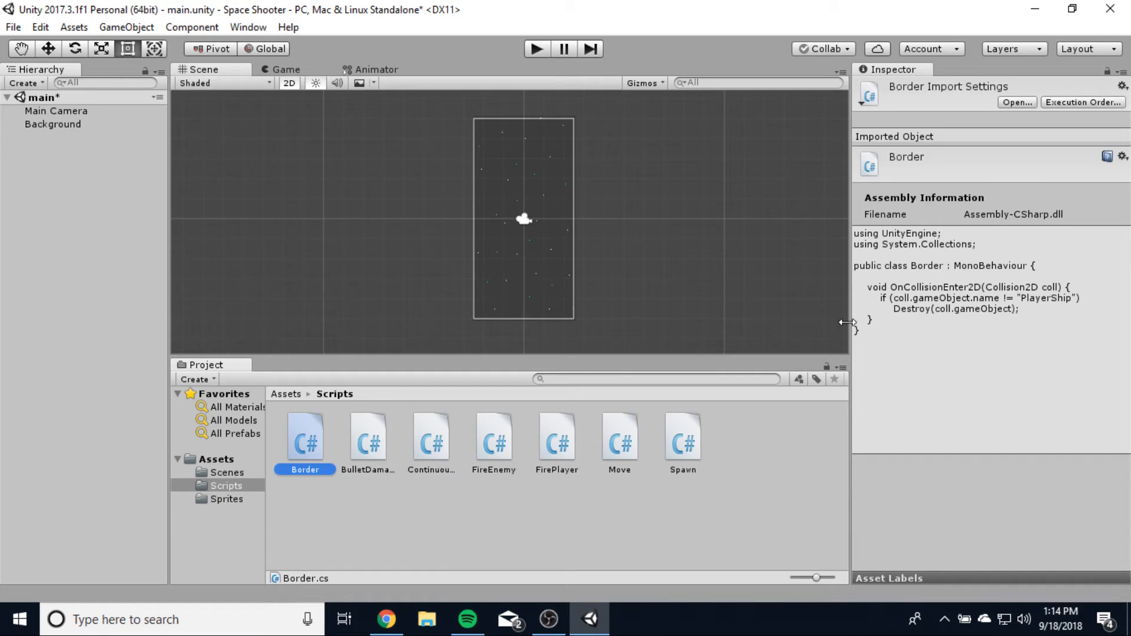
{"action": "left_click_drag", "start_coordinate": [850, 317], "coordinate": [782, 328]}
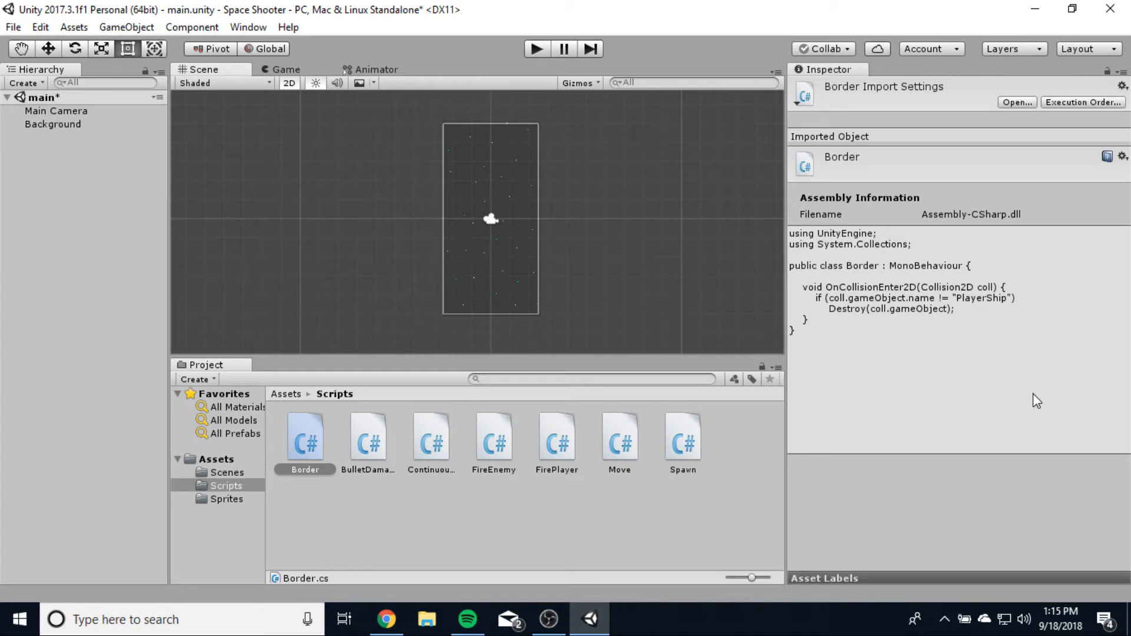
{"action": "scroll", "coordinate": [578, 236], "scroll_direction": "up", "scroll_amount": 3}
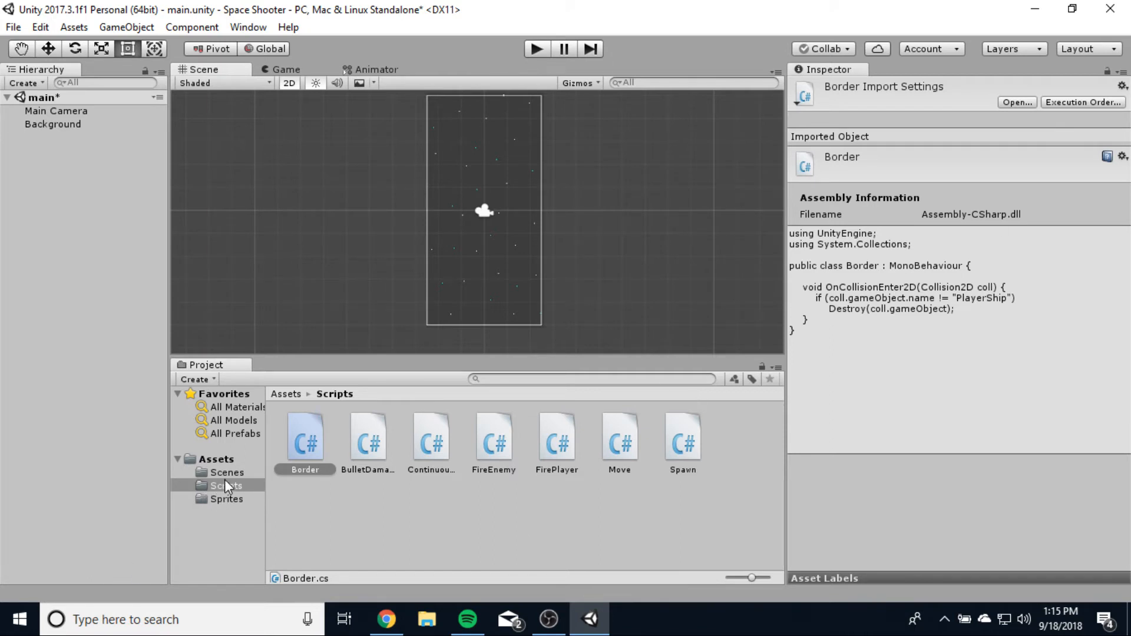
{"action": "left_click", "coordinate": [227, 500]}
{"action": "left_click", "coordinate": [435, 465]}
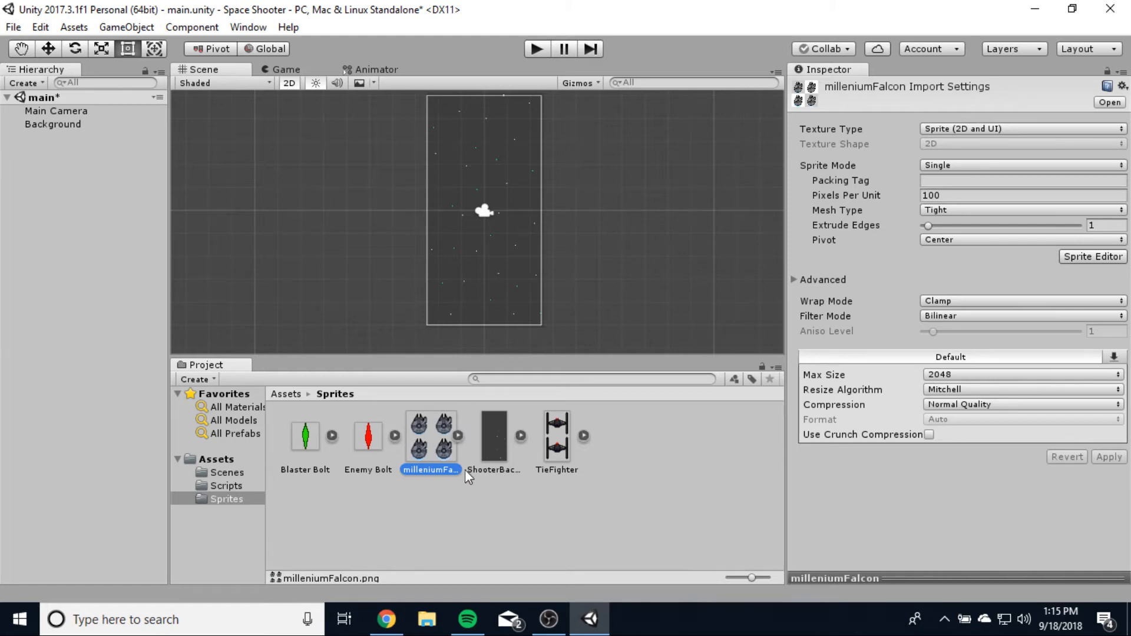
{"action": "left_click_drag", "start_coordinate": [429, 451], "coordinate": [498, 270]}
{"action": "scroll", "coordinate": [453, 292], "scroll_direction": "up", "scroll_amount": 4}
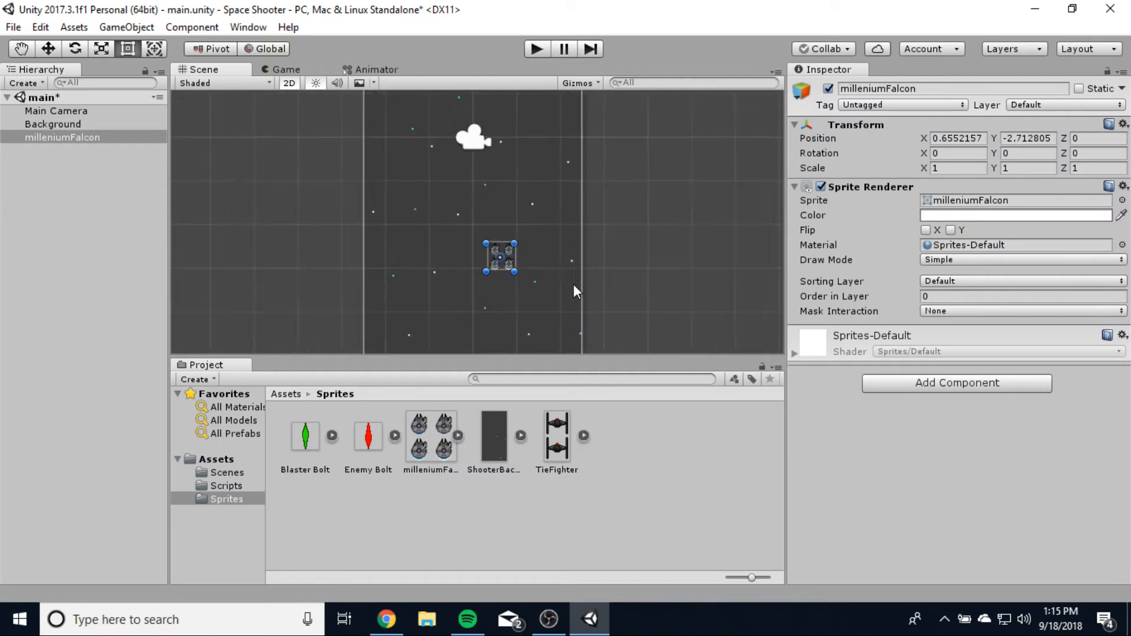
{"action": "scroll", "coordinate": [568, 286], "scroll_direction": "up", "scroll_amount": 4}
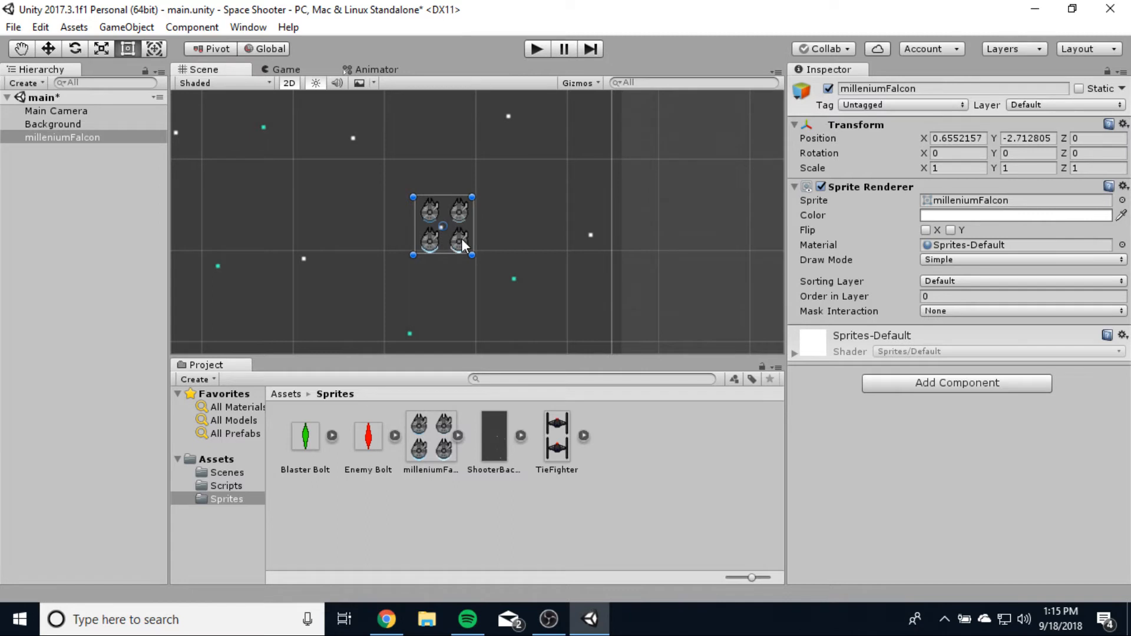
{"action": "key", "text": "Delete"}
Step: Set the milleniumFalcon image's Sprite Mode to Multiple, and apply the import settings to open it in the Sprite Editor
{"action": "left_click", "coordinate": [432, 448]}
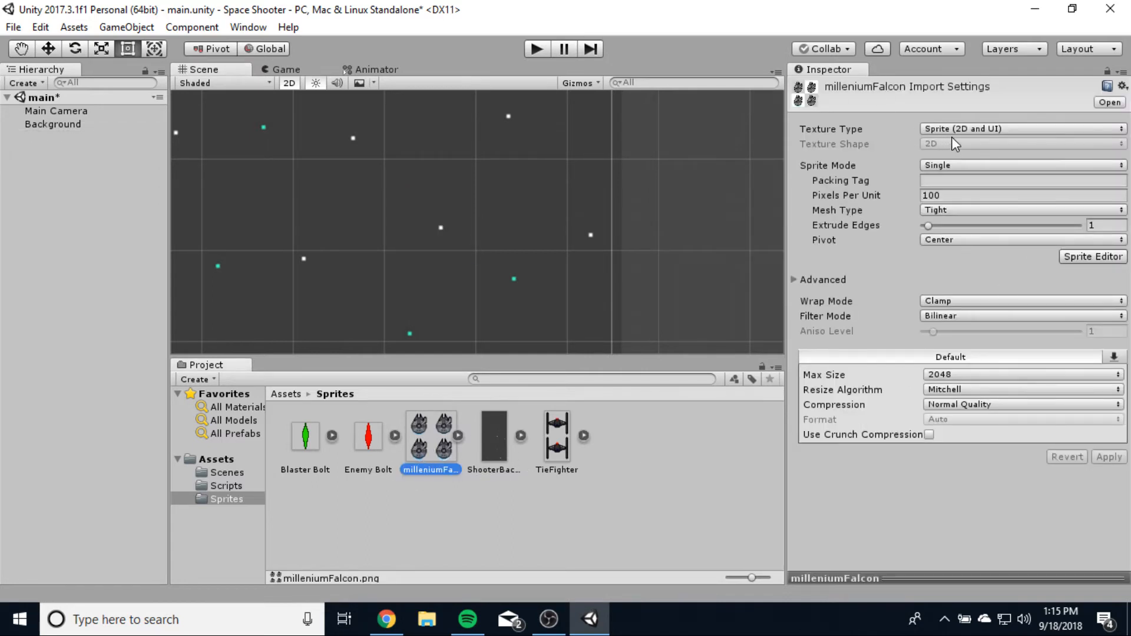
{"action": "left_click", "coordinate": [966, 165]}
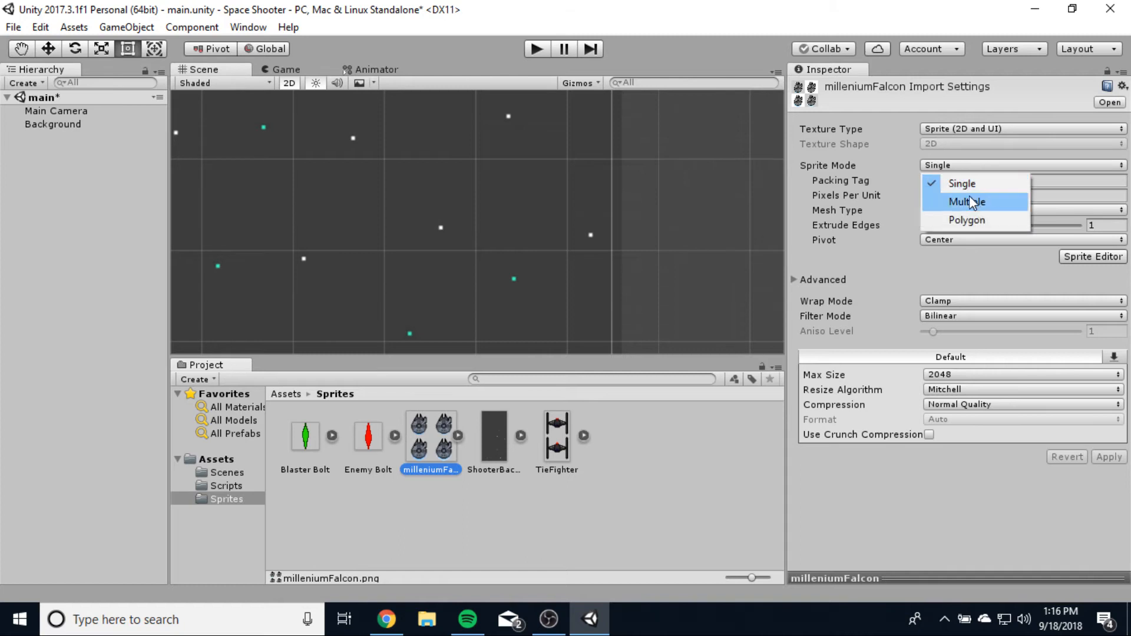
{"action": "left_click", "coordinate": [970, 199]}
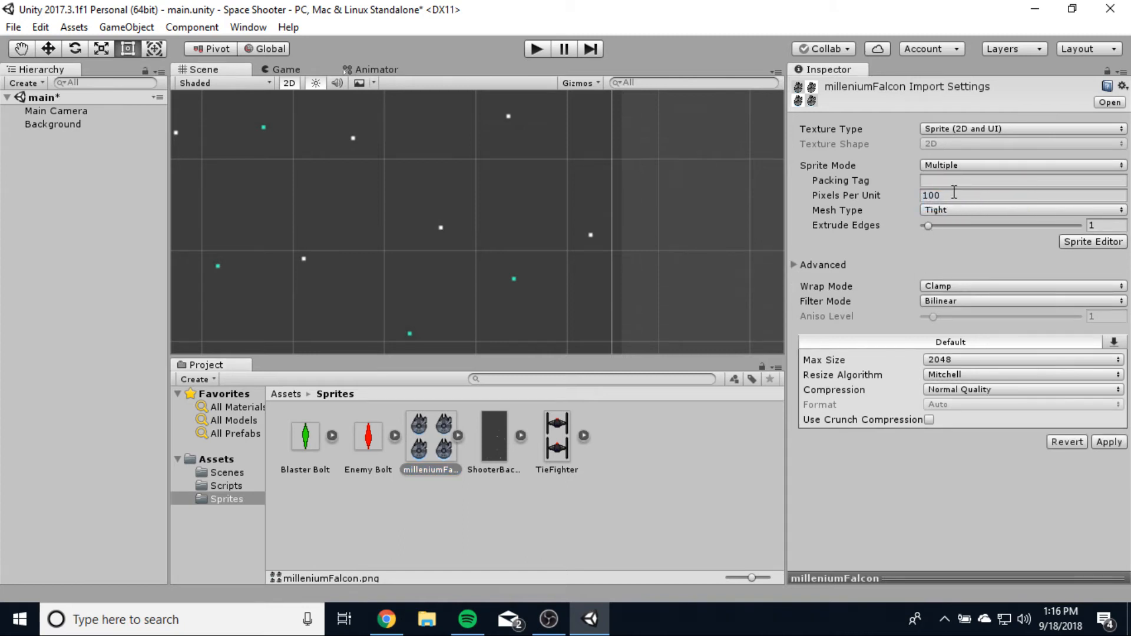
{"action": "left_click", "coordinate": [1084, 242]}
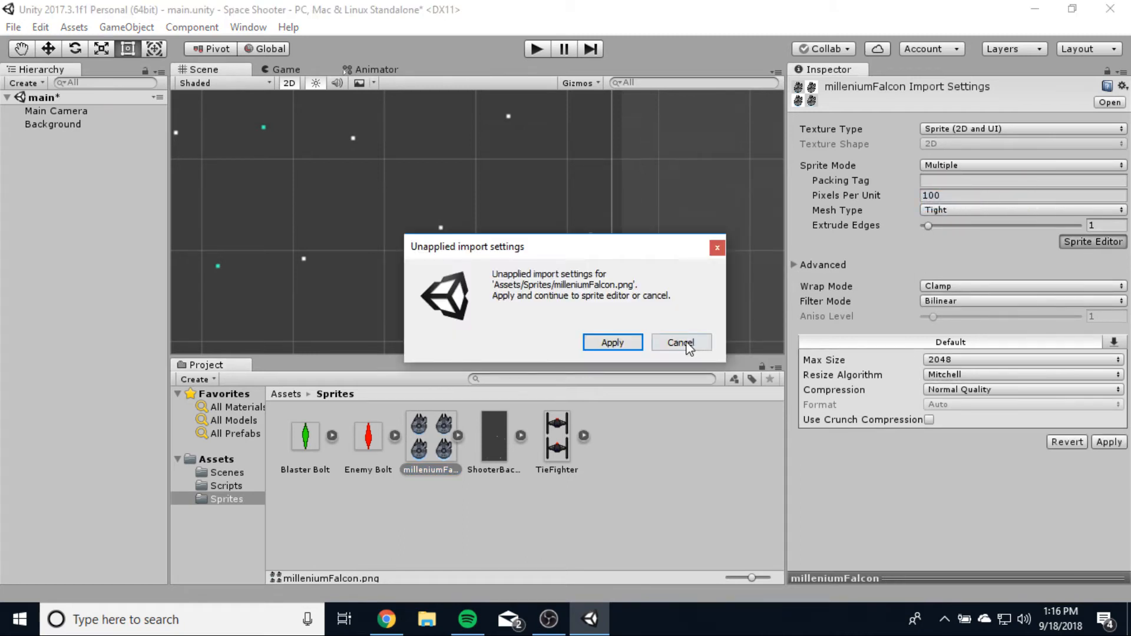
{"action": "left_click", "coordinate": [623, 343]}
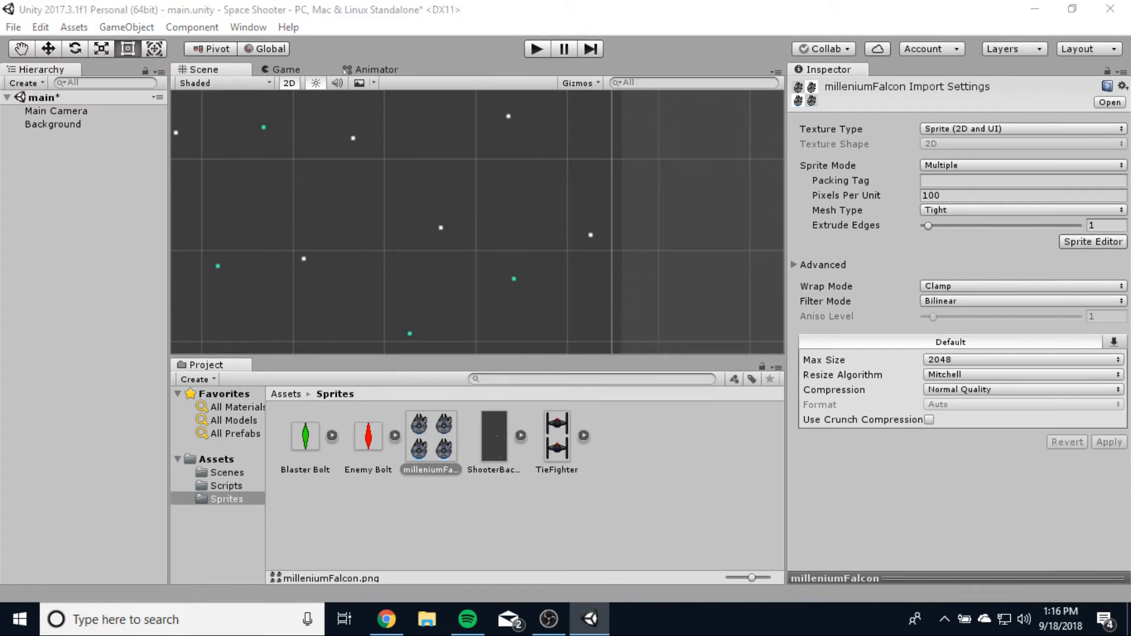
Step: Slice the milleniumFalcon sheet with the Automatic type and Center pivot, apply the slices, and close the Sprite Editor
{"action": "left_click_drag", "start_coordinate": [1083, 120], "coordinate": [543, 29]}
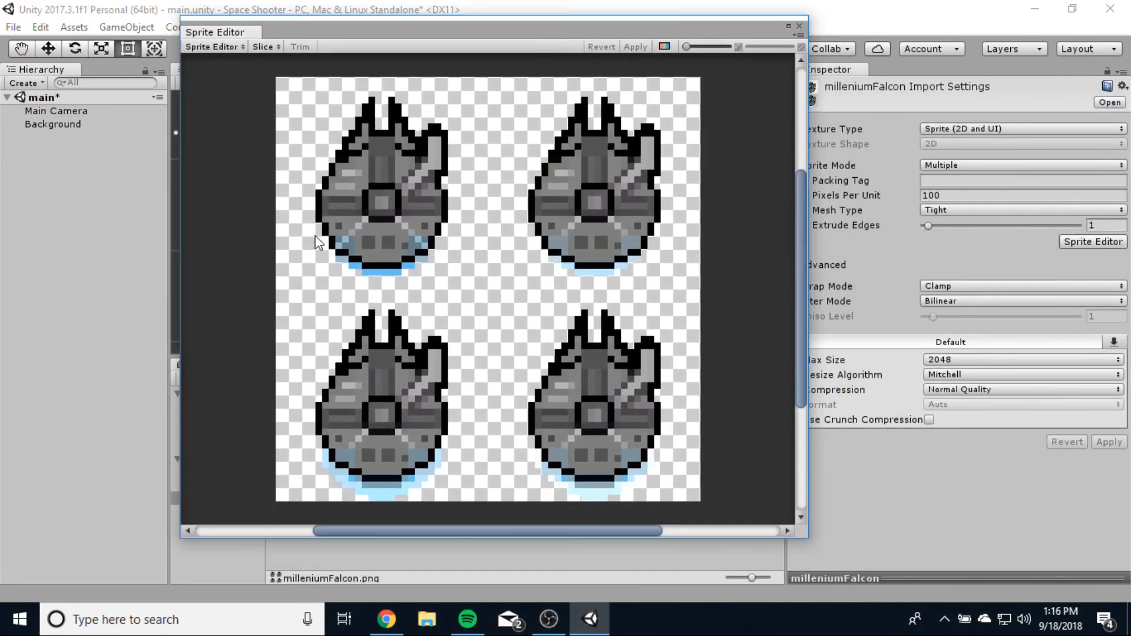
{"action": "left_click", "coordinate": [263, 46]}
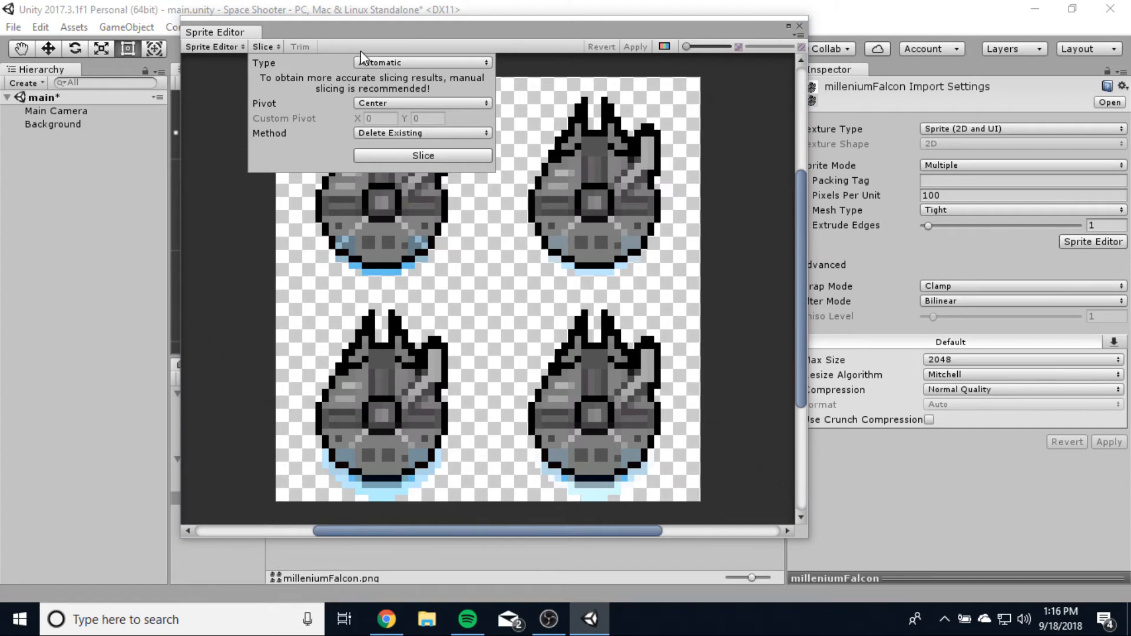
{"action": "left_click", "coordinate": [415, 154]}
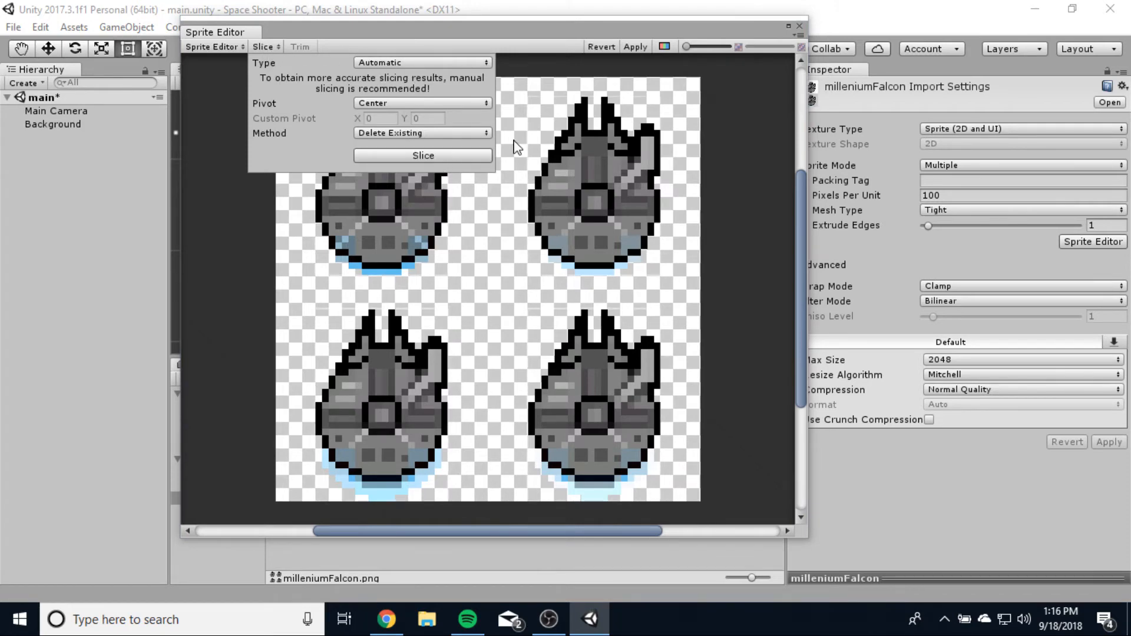
{"action": "left_click", "coordinate": [636, 46]}
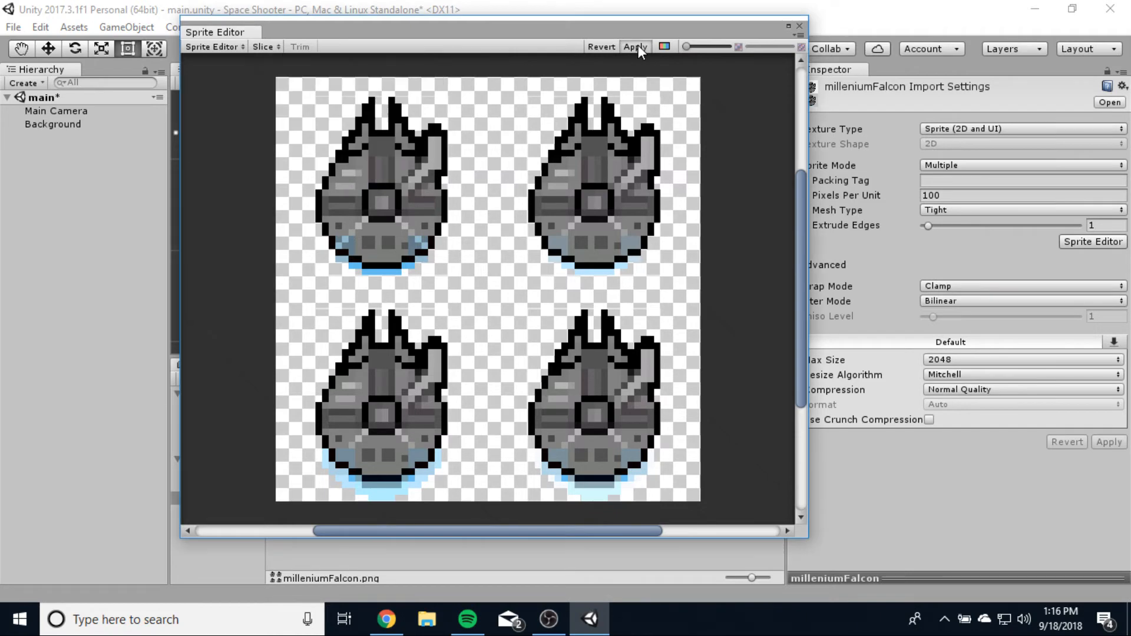
{"action": "left_click", "coordinate": [800, 26]}
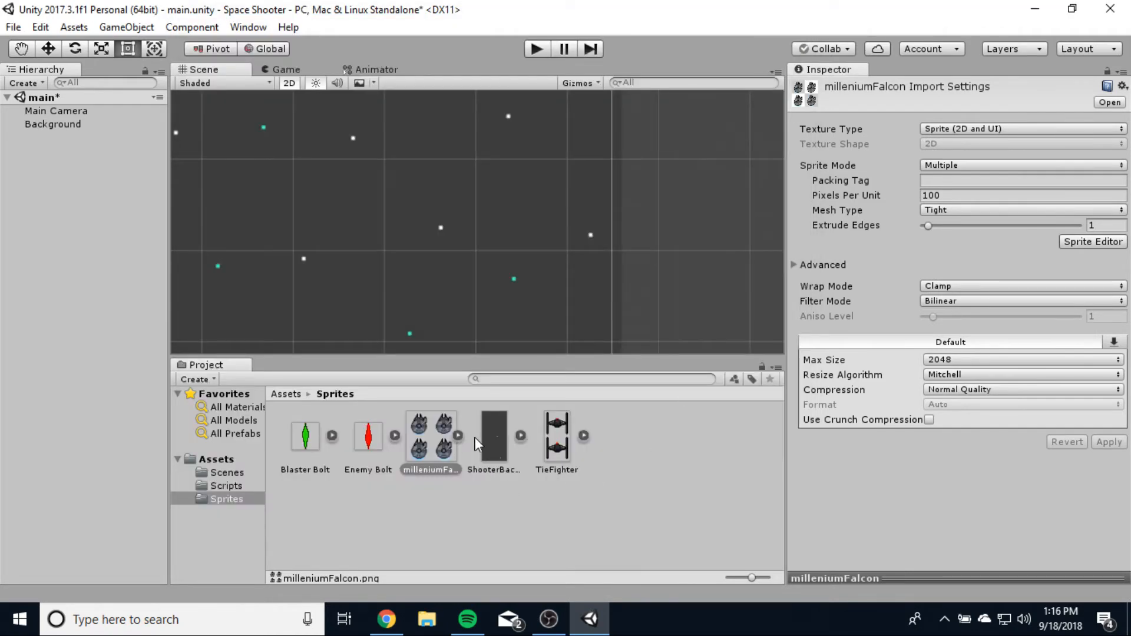
Step: Expand the milleniumFalcon sheet and examine each of its sliced sprites
{"action": "left_click", "coordinate": [458, 436]}
{"action": "left_click", "coordinate": [529, 441]}
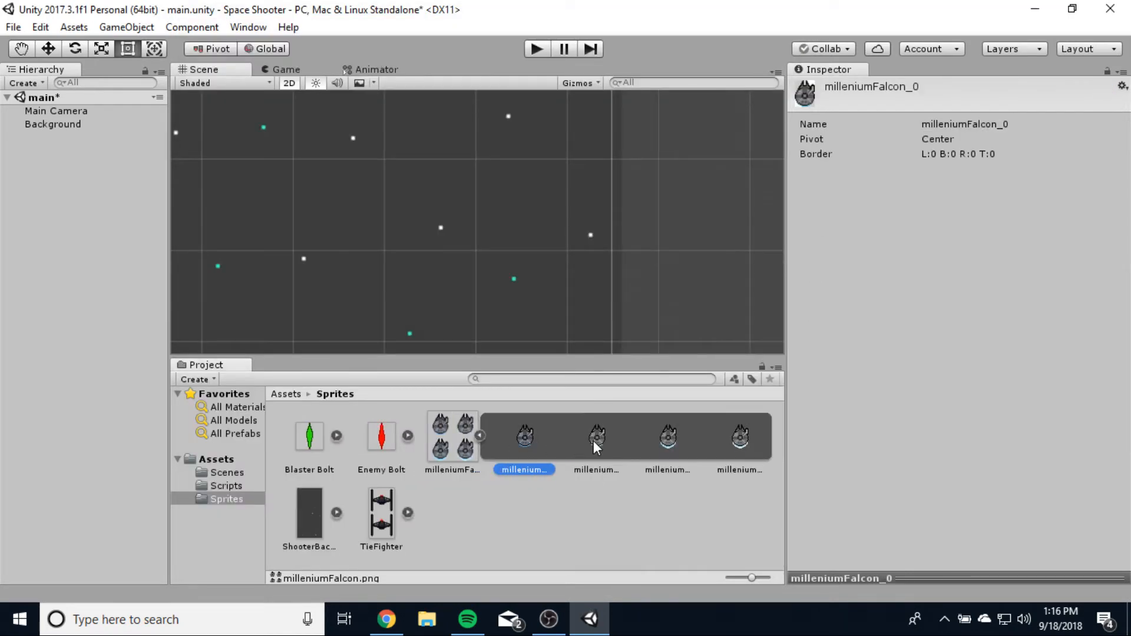
{"action": "left_click", "coordinate": [594, 441]}
{"action": "left_click", "coordinate": [668, 439]}
{"action": "left_click", "coordinate": [738, 440]}
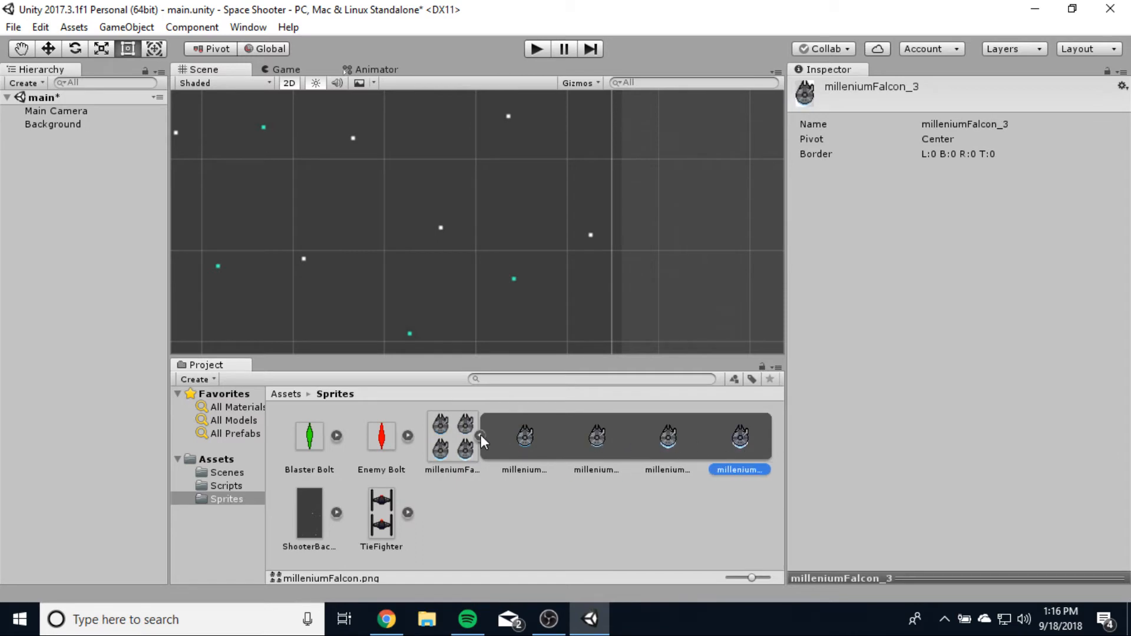
{"action": "left_click", "coordinate": [516, 437]}
Step: Set the milleniumFalcon sheet's Pixels Per Unit to 50 and apply the import settings
{"action": "left_click", "coordinate": [447, 439]}
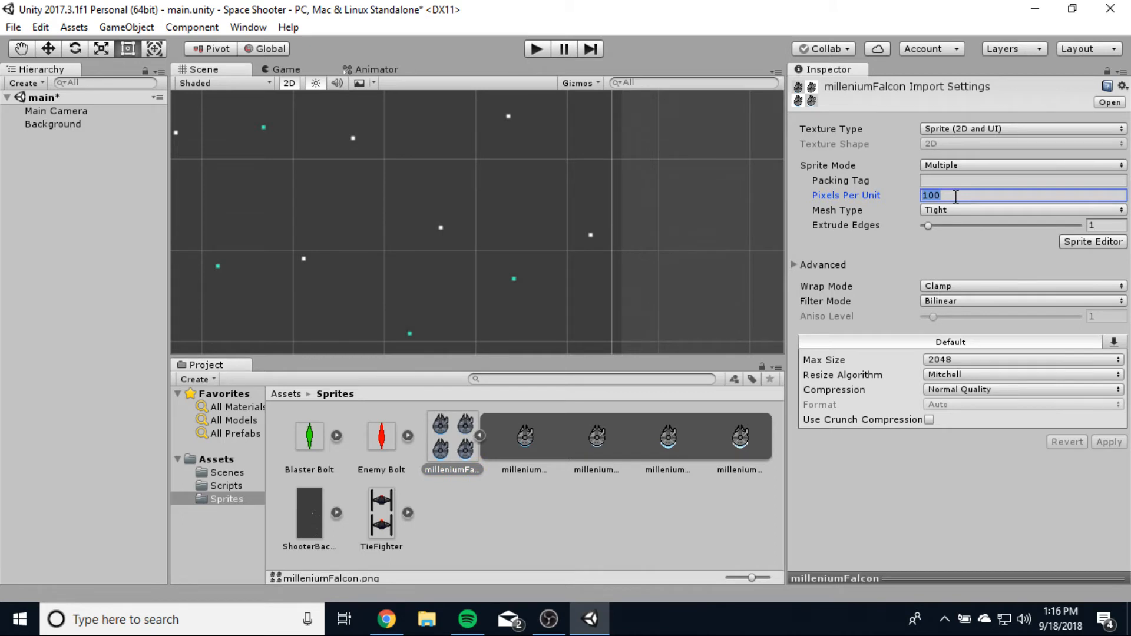
{"action": "type", "text": "50"}
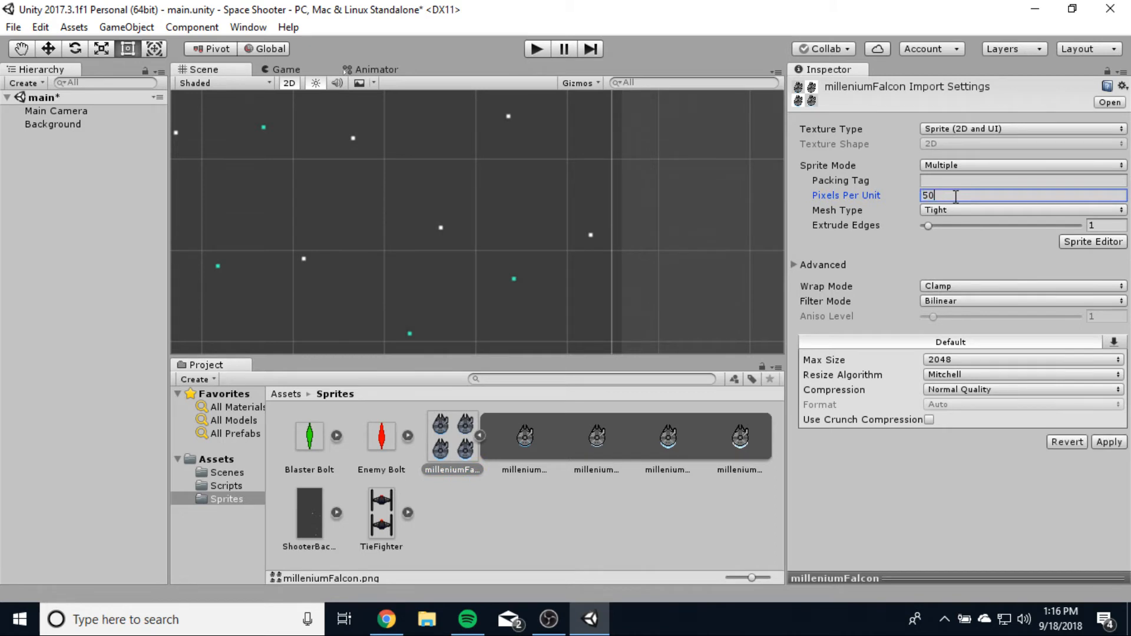
{"action": "left_click", "coordinate": [720, 264]}
{"action": "left_click", "coordinate": [617, 348]}
{"action": "scroll", "coordinate": [490, 257], "scroll_direction": "down", "scroll_amount": 11}
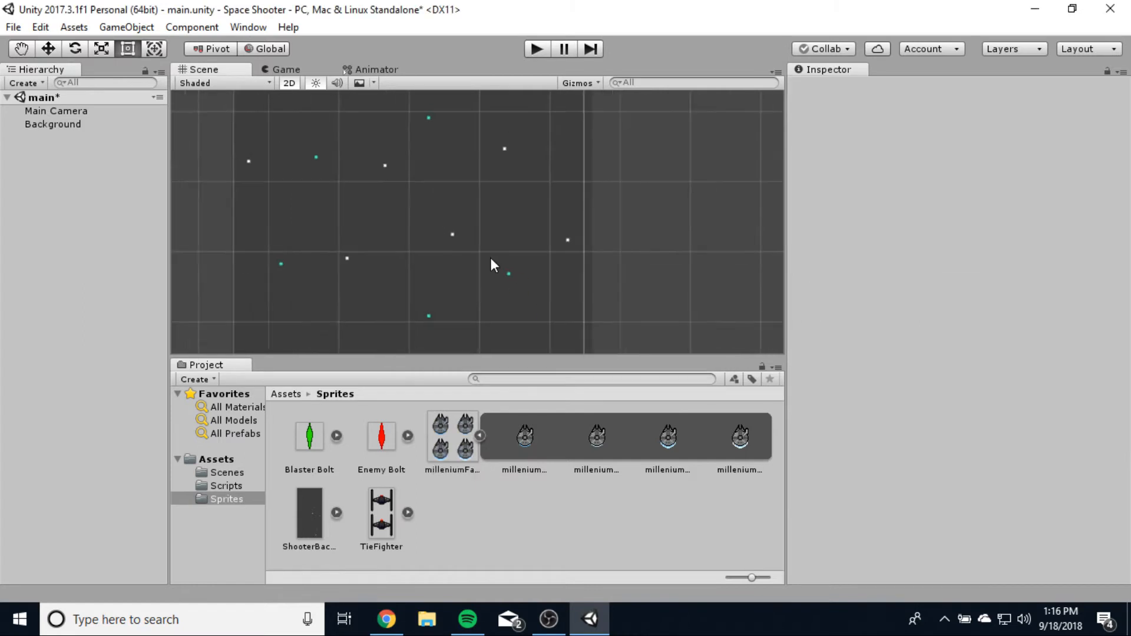
{"action": "scroll", "coordinate": [490, 263], "scroll_direction": "down", "scroll_amount": 5}
{"action": "left_click_drag", "start_coordinate": [525, 436], "coordinate": [471, 285]}
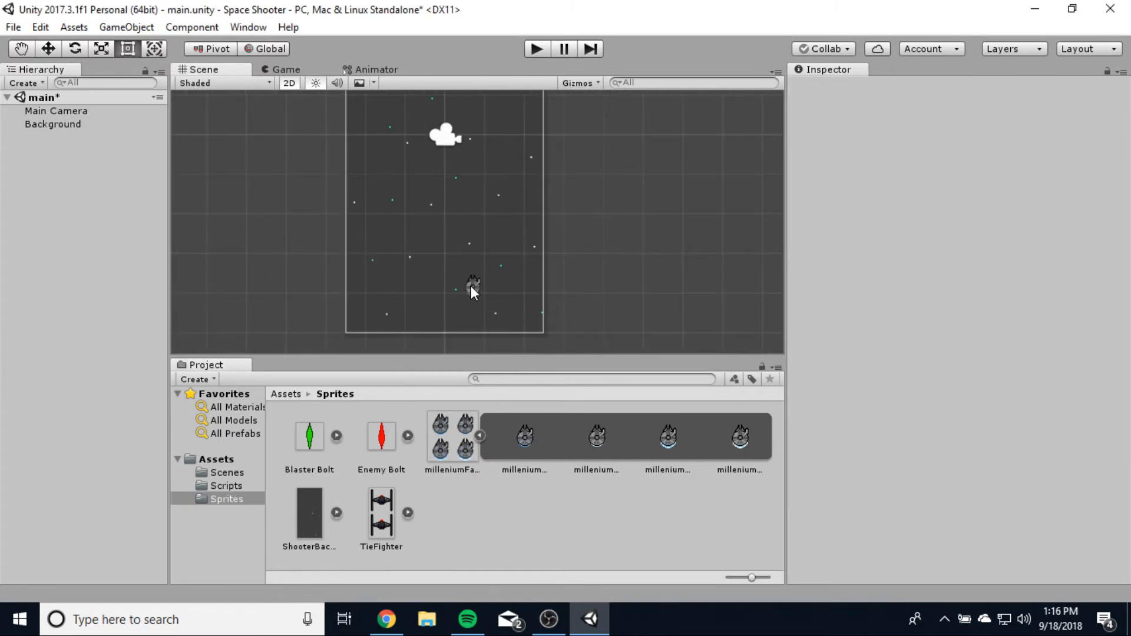
{"action": "scroll", "coordinate": [602, 319], "scroll_direction": "down", "scroll_amount": 2}
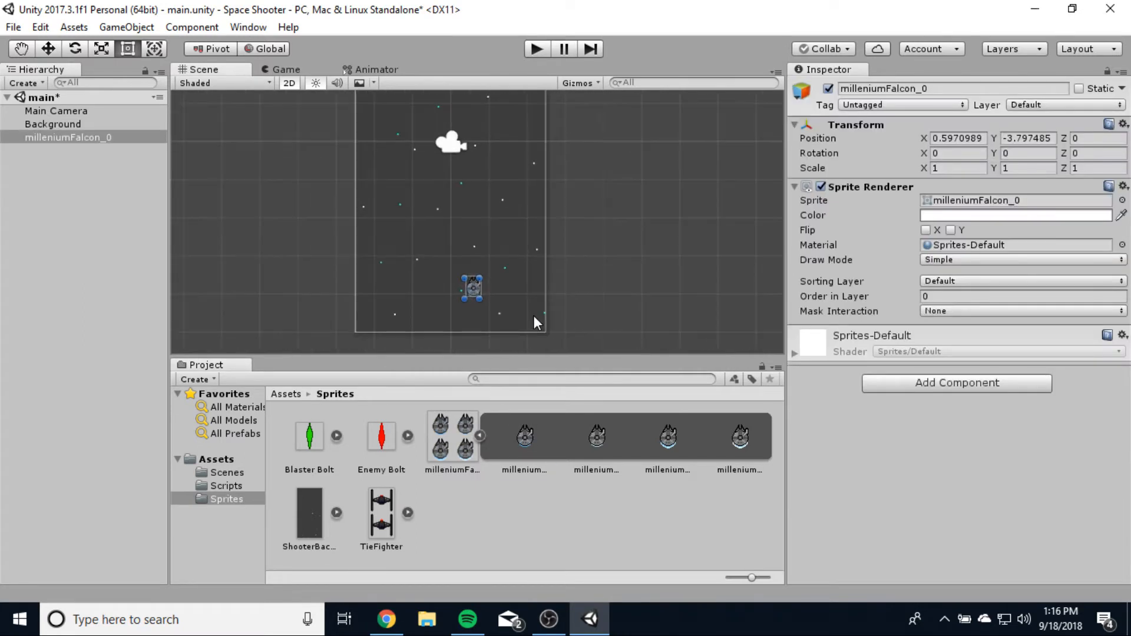
{"action": "scroll", "coordinate": [536, 274], "scroll_direction": "down", "scroll_amount": 2}
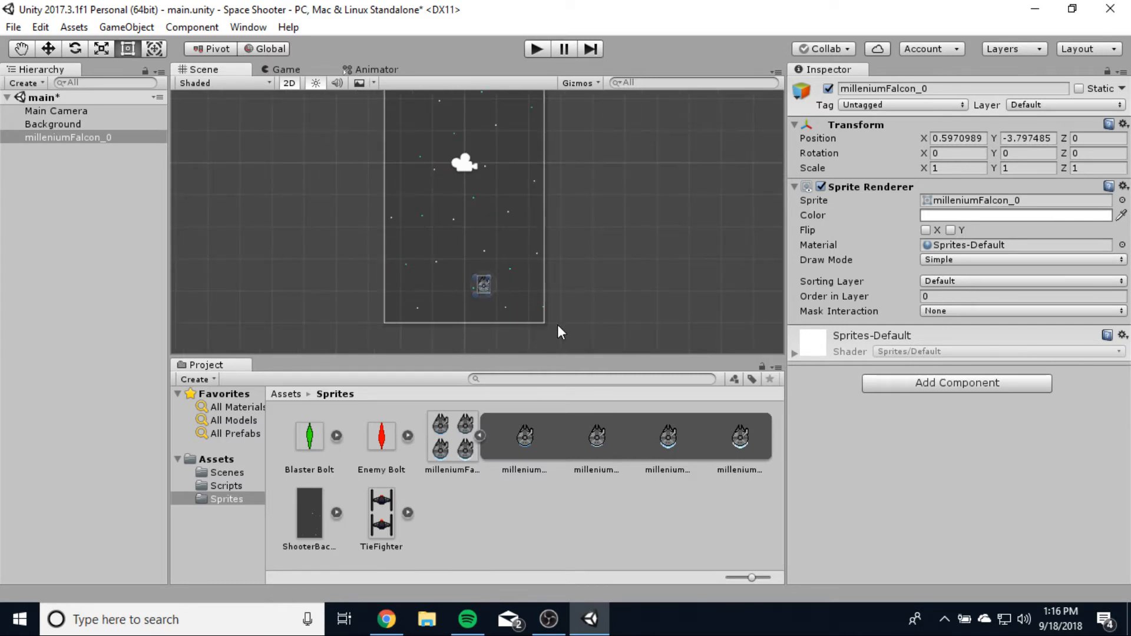
{"action": "key", "text": "Delete"}
Step: Place the first milleniumFalcon slice in the lower part of the background for a size check in the running game, and delete it
{"action": "left_click_drag", "start_coordinate": [525, 436], "coordinate": [481, 282]}
{"action": "left_click", "coordinate": [533, 51]}
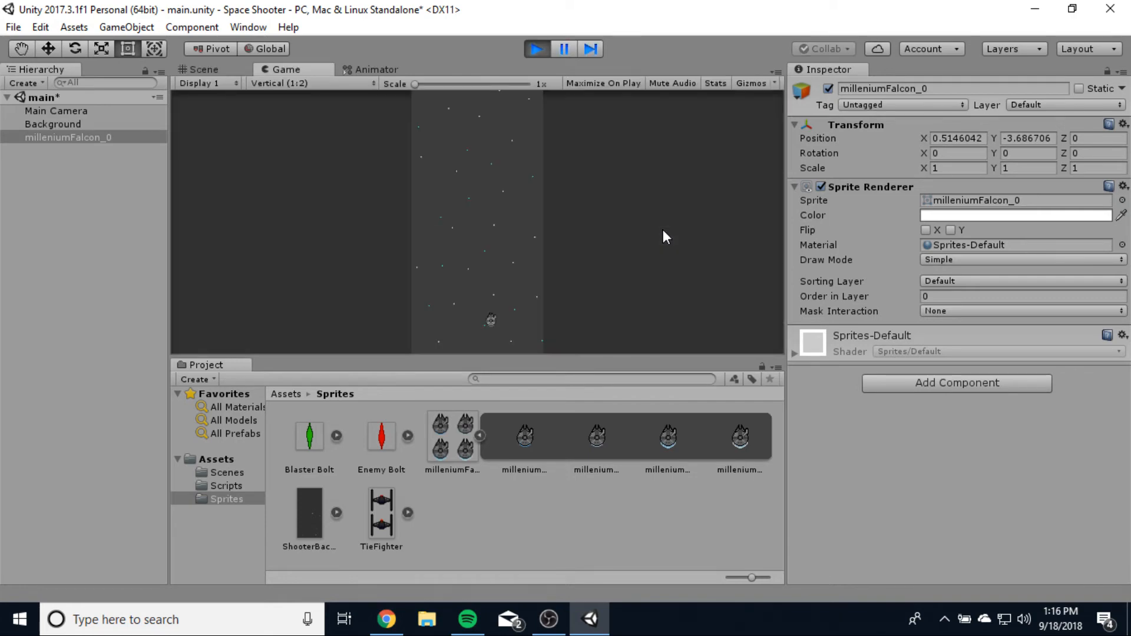
{"action": "left_click", "coordinate": [536, 48]}
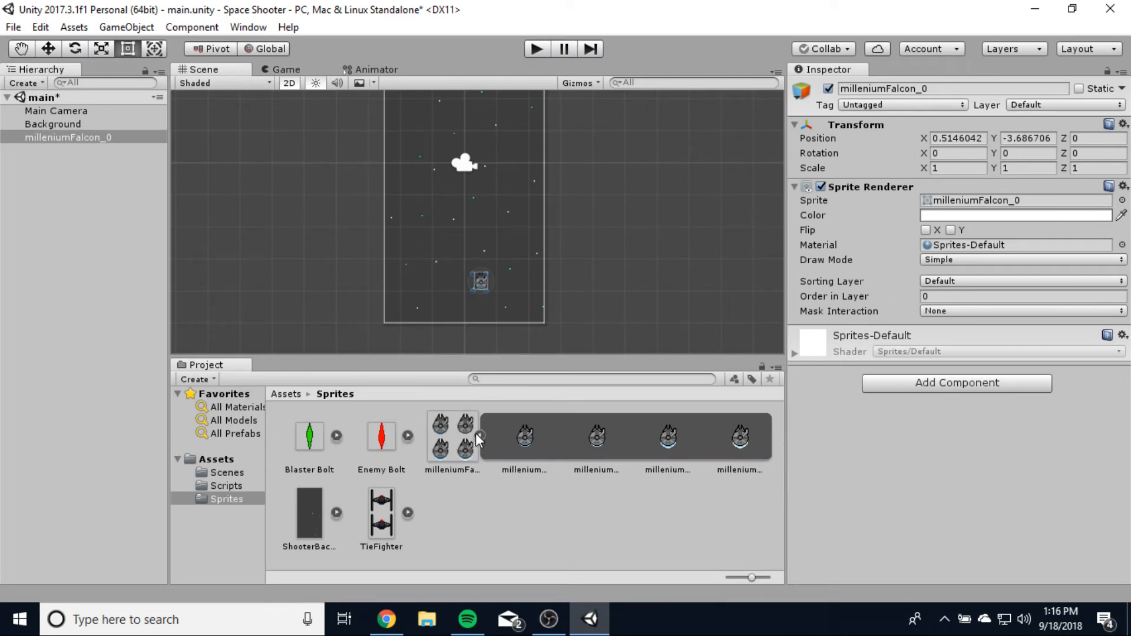
{"action": "left_click", "coordinate": [482, 284]}
{"action": "left_click", "coordinate": [476, 280]}
{"action": "key", "text": "Delete"}
Step: Set the milleniumFalcon sheet's Pixels Per Unit to 30 and apply the import settings
{"action": "left_click", "coordinate": [459, 448]}
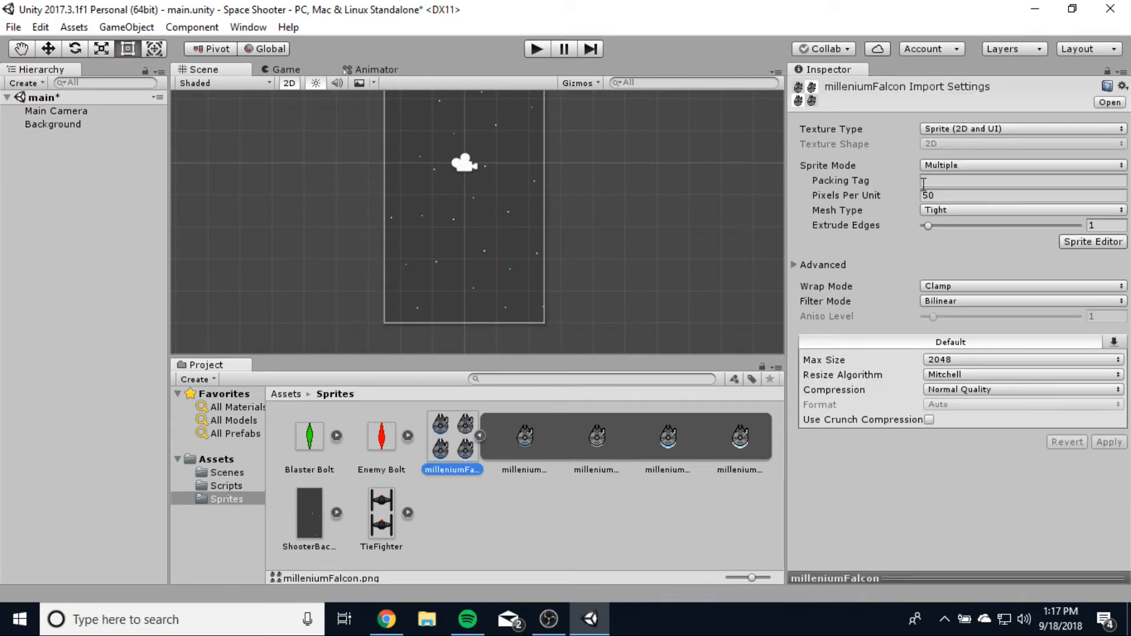
{"action": "left_click", "coordinate": [945, 196]}
{"action": "type", "text": "30"}
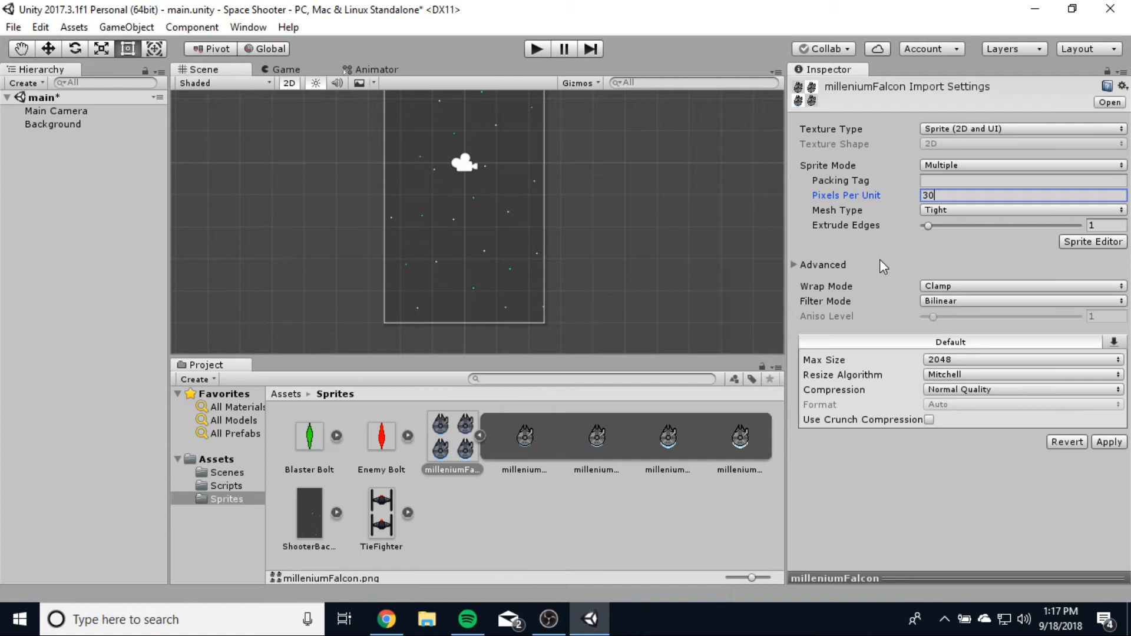
{"action": "left_click", "coordinate": [1108, 442]}
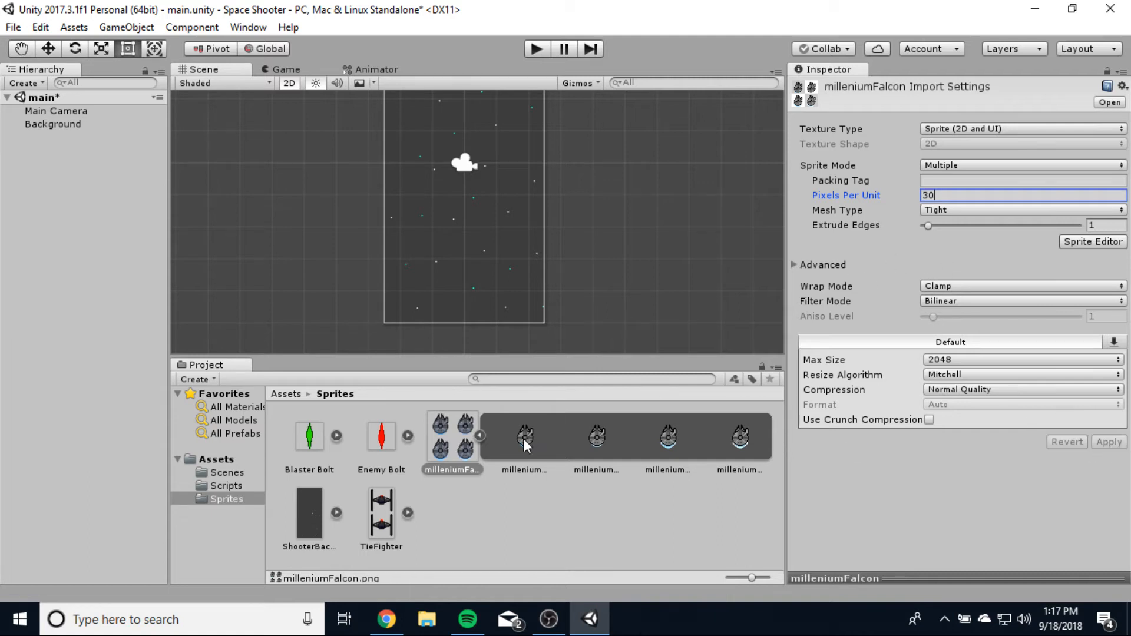
Step: Place the first milleniumFalcon slice in the lower part of the background, and set the Background's Order in Layer to -10
{"action": "left_click_drag", "start_coordinate": [524, 439], "coordinate": [502, 284]}
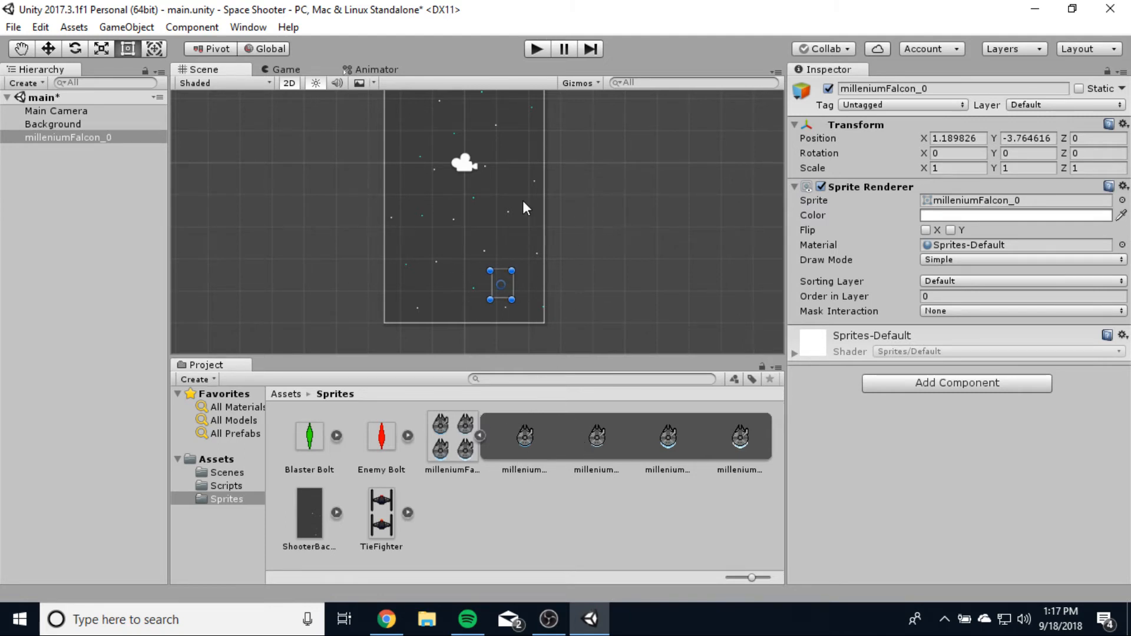
{"action": "left_click", "coordinate": [511, 235]}
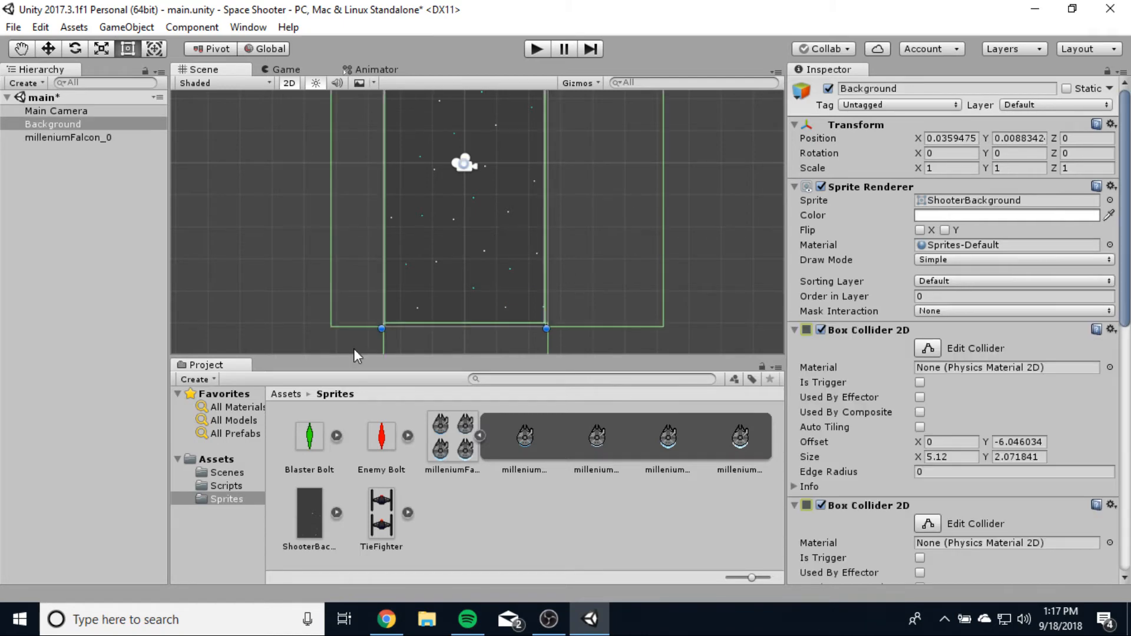
{"action": "left_click", "coordinate": [928, 295]}
{"action": "type", "text": "-10"}
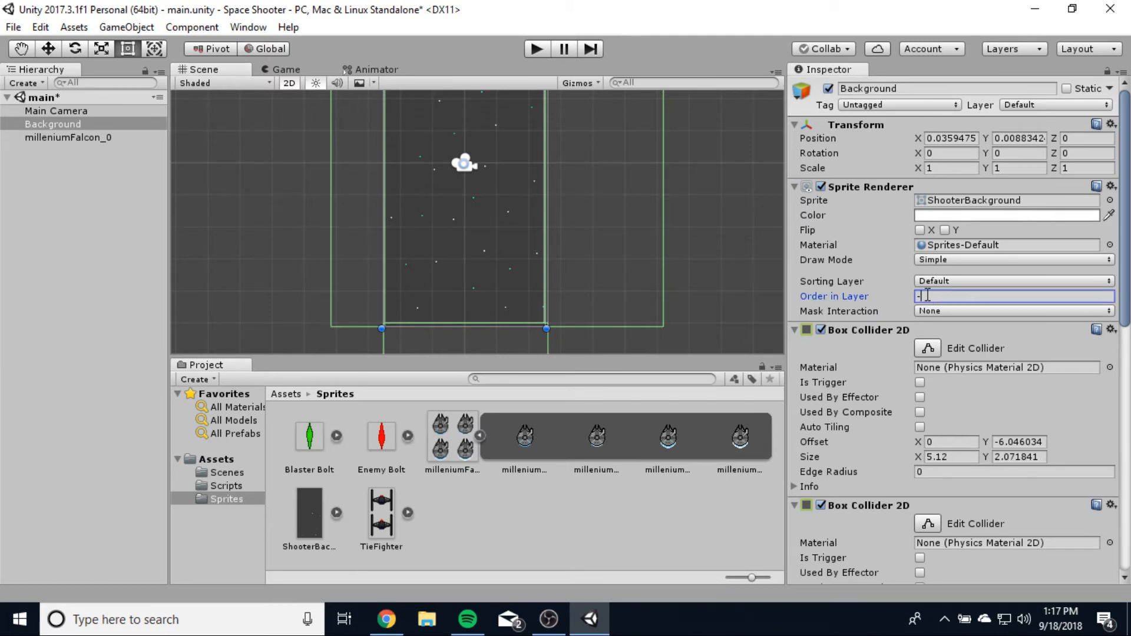
{"action": "left_click", "coordinate": [720, 277]}
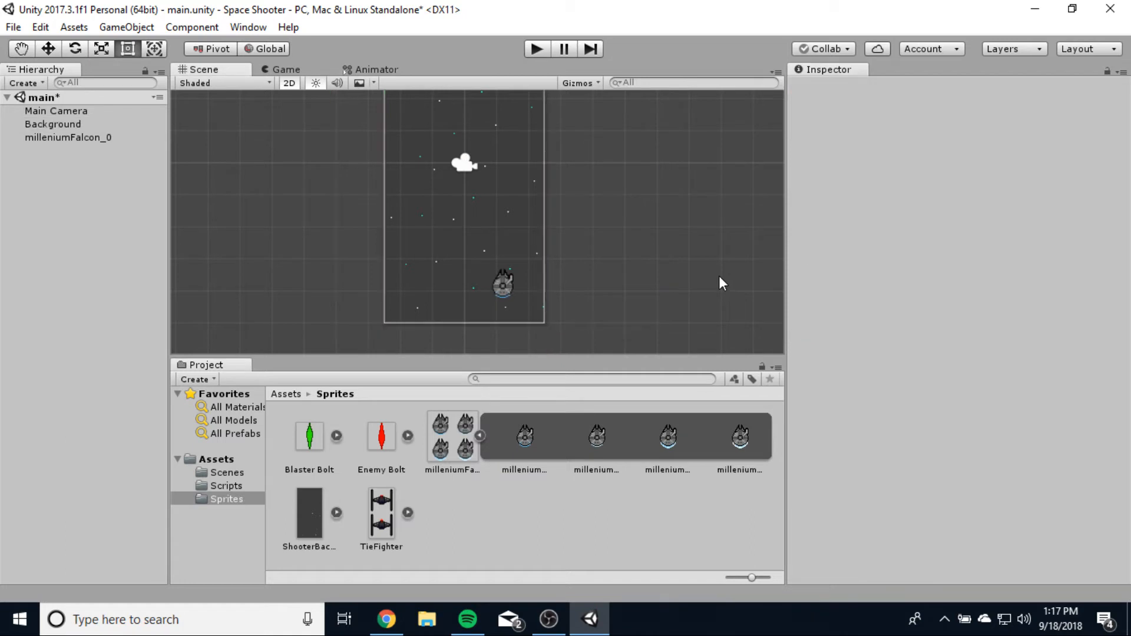
Step: Delete the single-slice milleniumFalcon test ship from the scene
{"action": "left_click", "coordinate": [498, 284]}
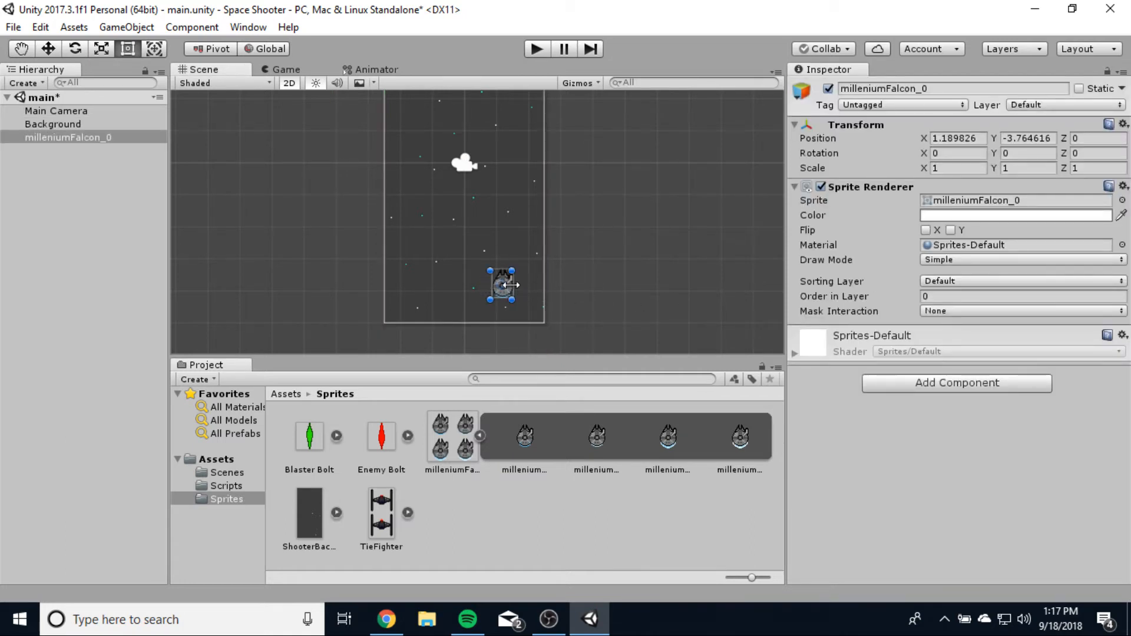
{"action": "left_click", "coordinate": [534, 517]}
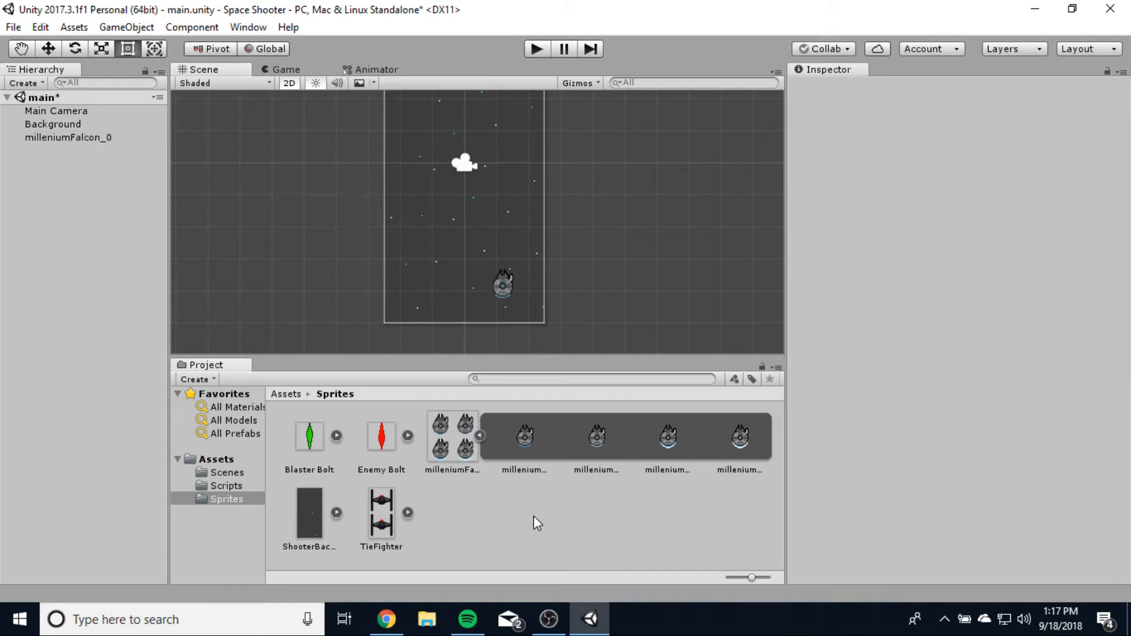
{"action": "left_click", "coordinate": [498, 287]}
{"action": "key", "text": "Delete"}
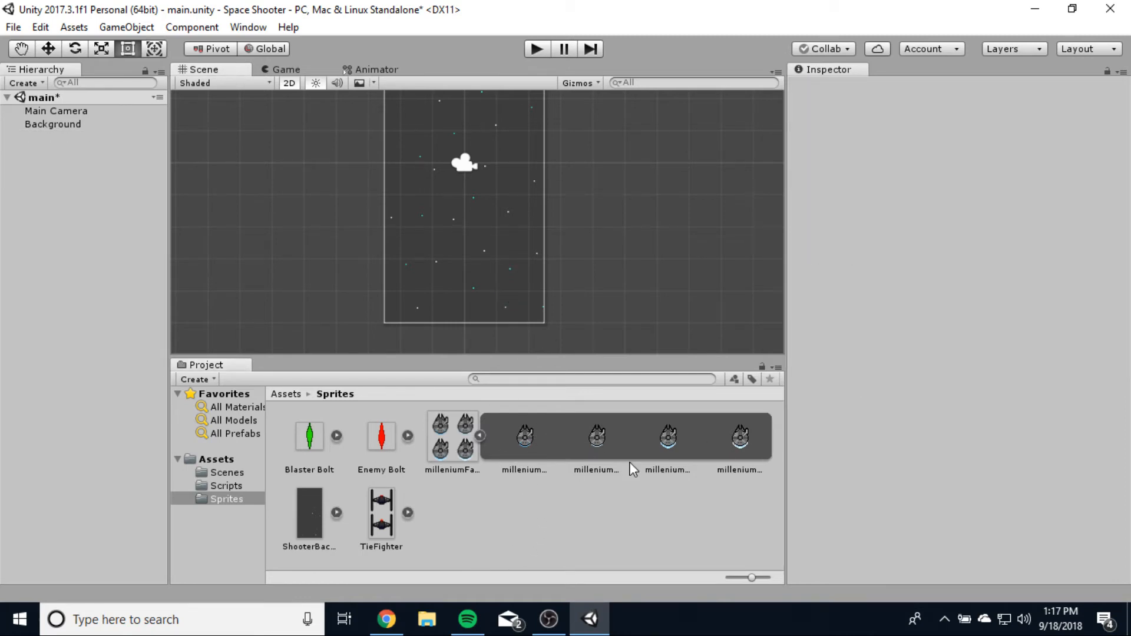
Step: Compare the four milleniumFalcon slices one after another to see which pairs form the idle and flying frames
{"action": "left_click", "coordinate": [524, 441]}
{"action": "left_click", "coordinate": [594, 441]}
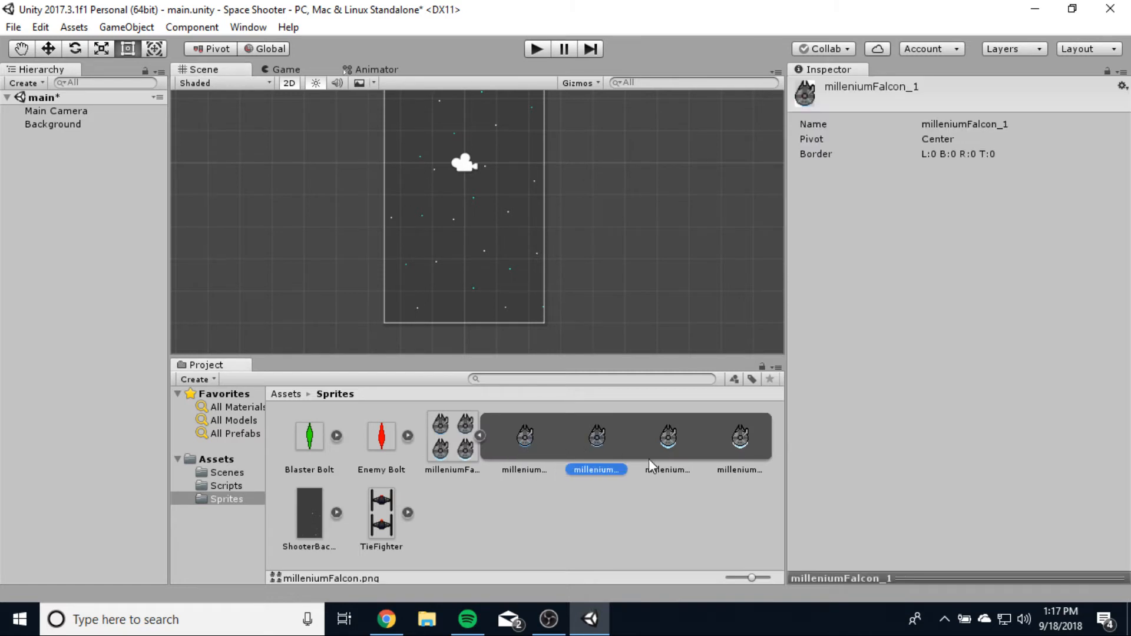
{"action": "left_click", "coordinate": [669, 443]}
{"action": "left_click", "coordinate": [743, 439]}
{"action": "left_click", "coordinate": [686, 440]}
{"action": "left_click", "coordinate": [741, 441]}
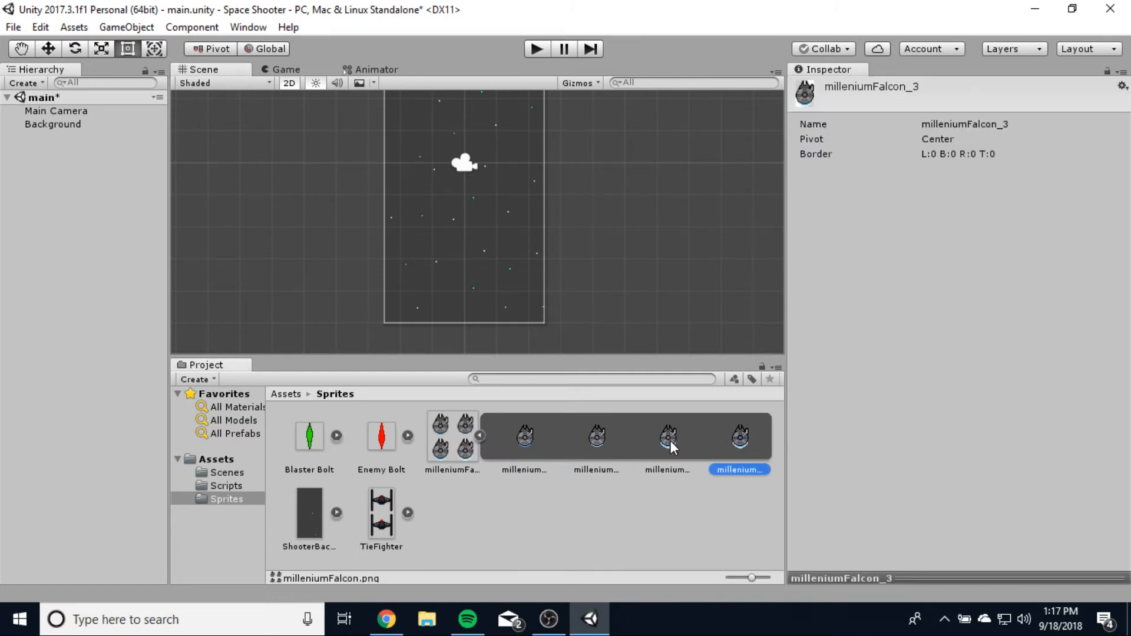
{"action": "left_click", "coordinate": [670, 440]}
{"action": "left_click", "coordinate": [745, 441]}
{"action": "left_click", "coordinate": [673, 440]}
{"action": "left_click", "coordinate": [741, 440]}
{"action": "left_click", "coordinate": [530, 442]}
{"action": "left_click", "coordinate": [595, 439]}
{"action": "left_click", "coordinate": [520, 444]}
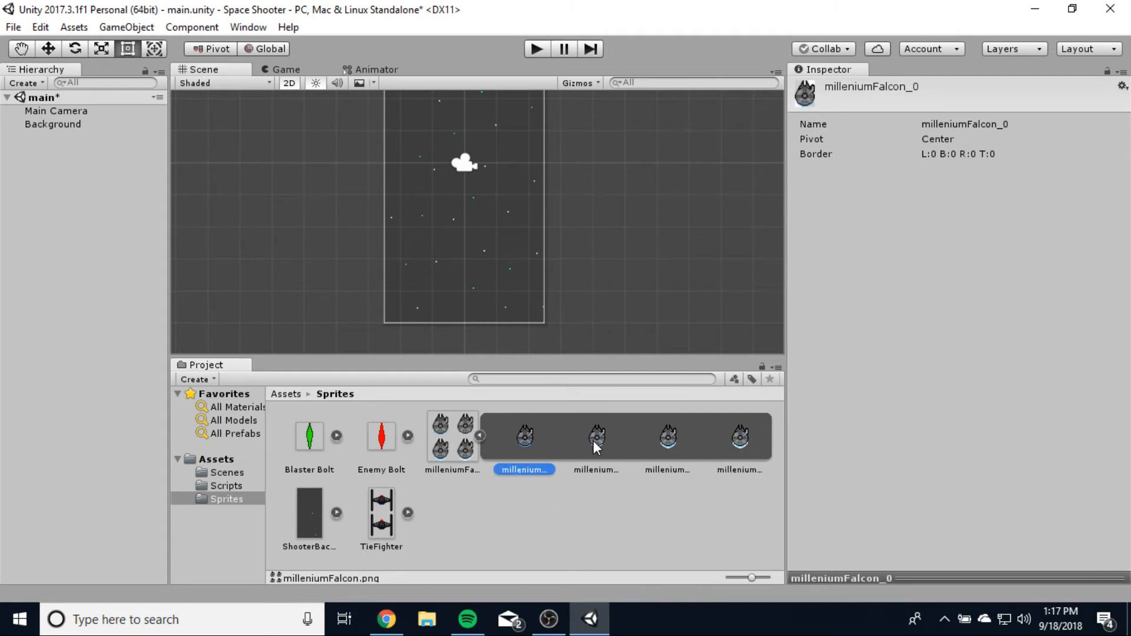
{"action": "left_click", "coordinate": [593, 441]}
{"action": "left_click", "coordinate": [671, 445]}
{"action": "left_click", "coordinate": [739, 445]}
{"action": "left_click", "coordinate": [666, 442]}
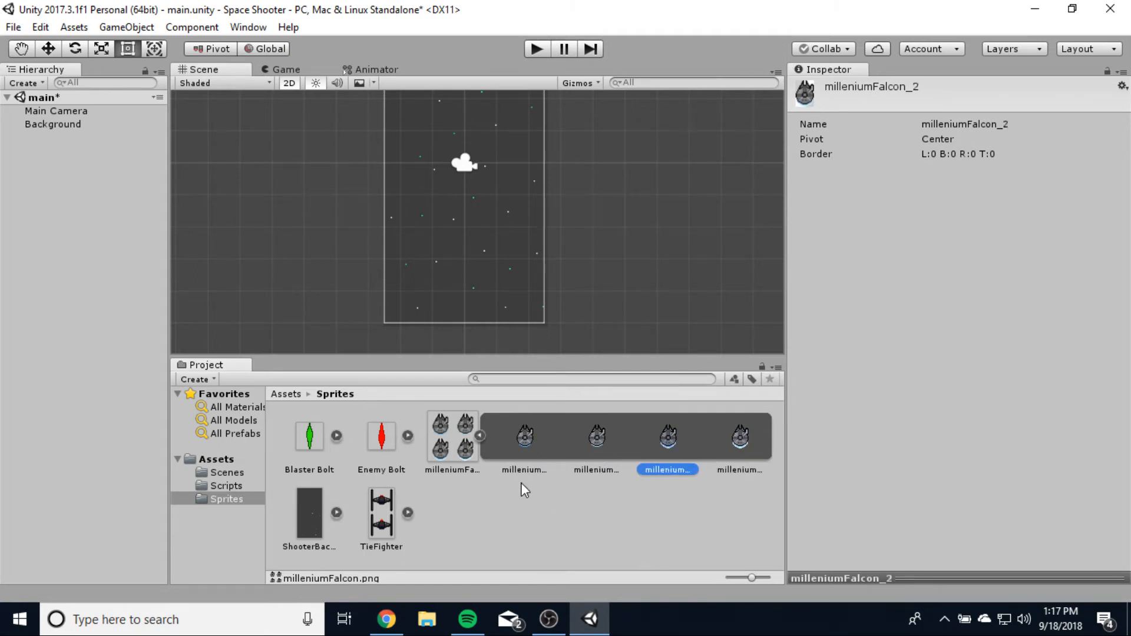
Step: Place the first two milleniumFalcon slices together in the lower part of the background to start a new animation
{"action": "left_click", "coordinate": [522, 444]}
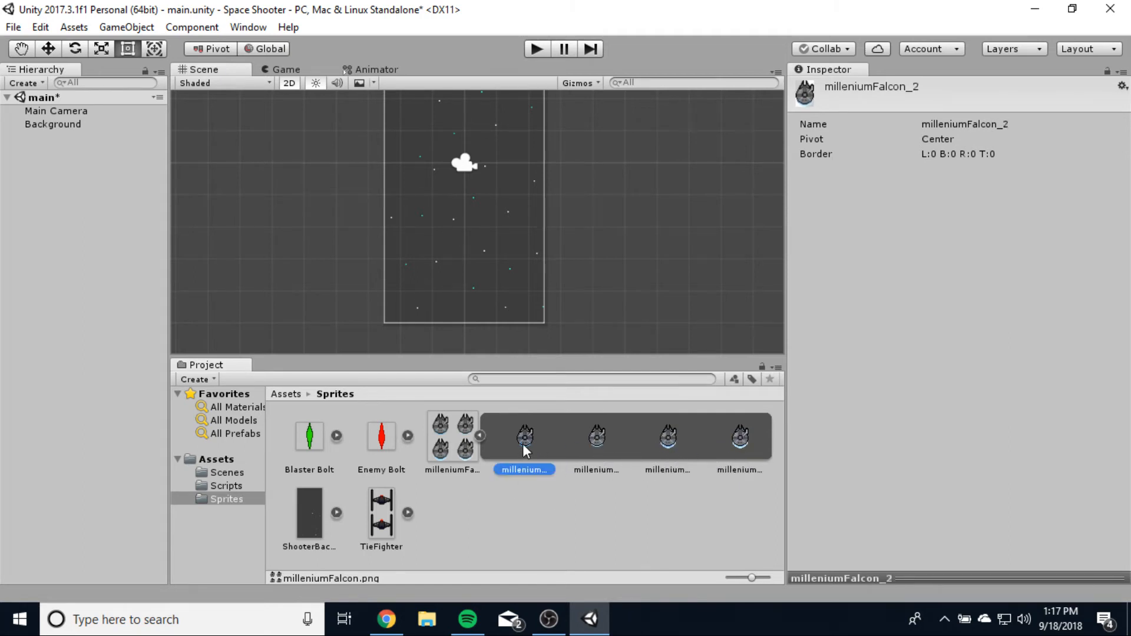
{"action": "left_click", "coordinate": [598, 438], "text": "ctrl"}
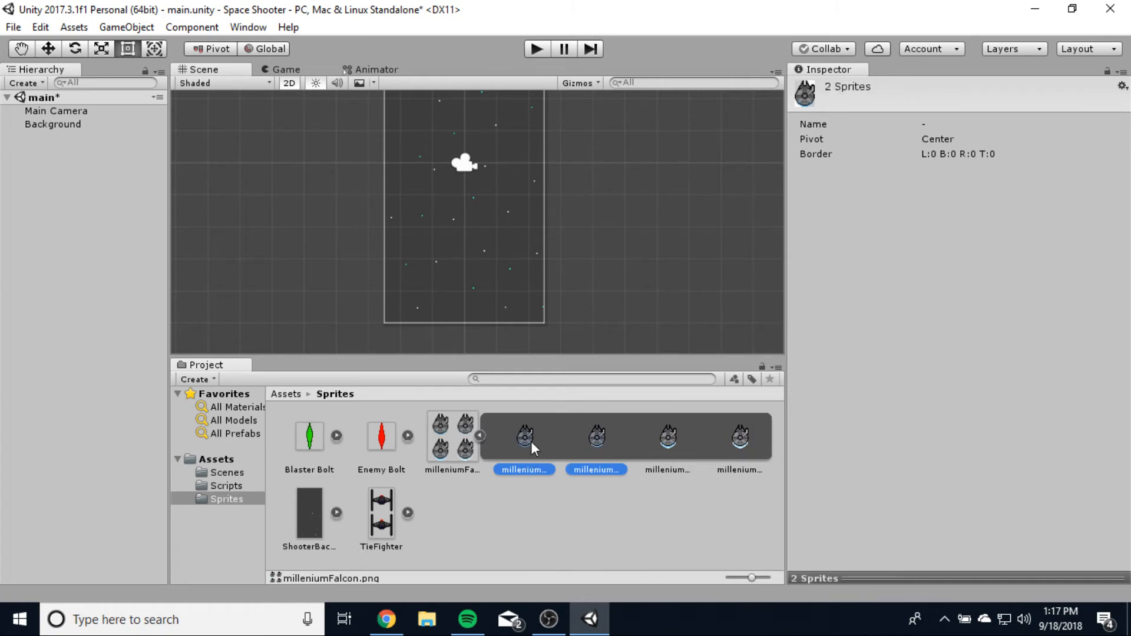
{"action": "left_click_drag", "start_coordinate": [528, 440], "coordinate": [491, 266]}
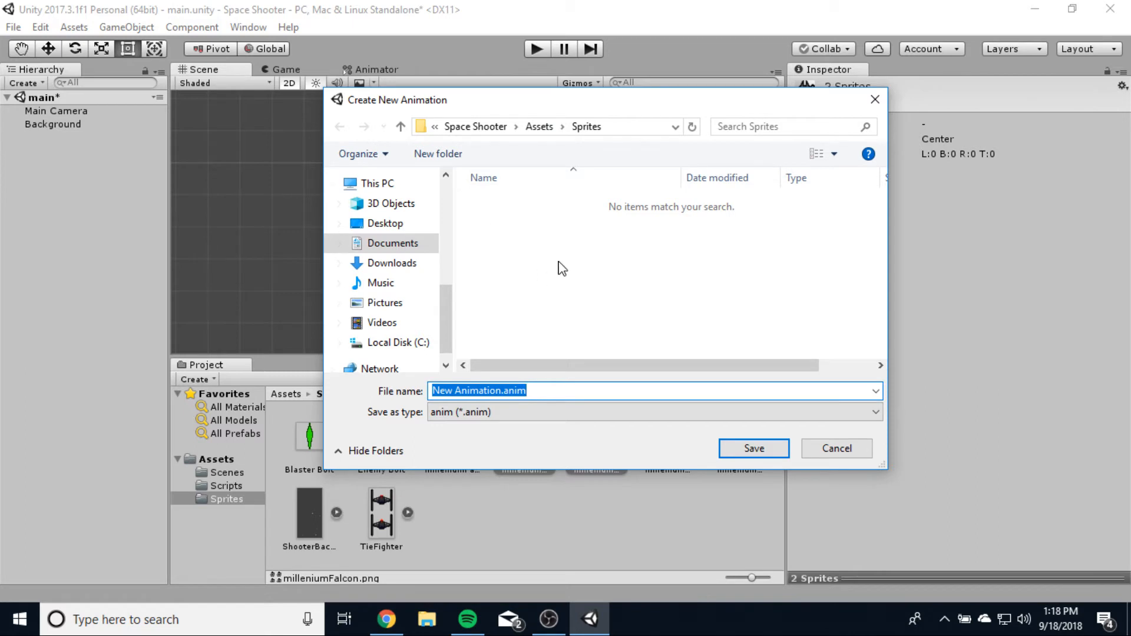
Step: Create a folder named Animations inside Assets and open it as the save location for the new animation
{"action": "left_click", "coordinate": [539, 126]}
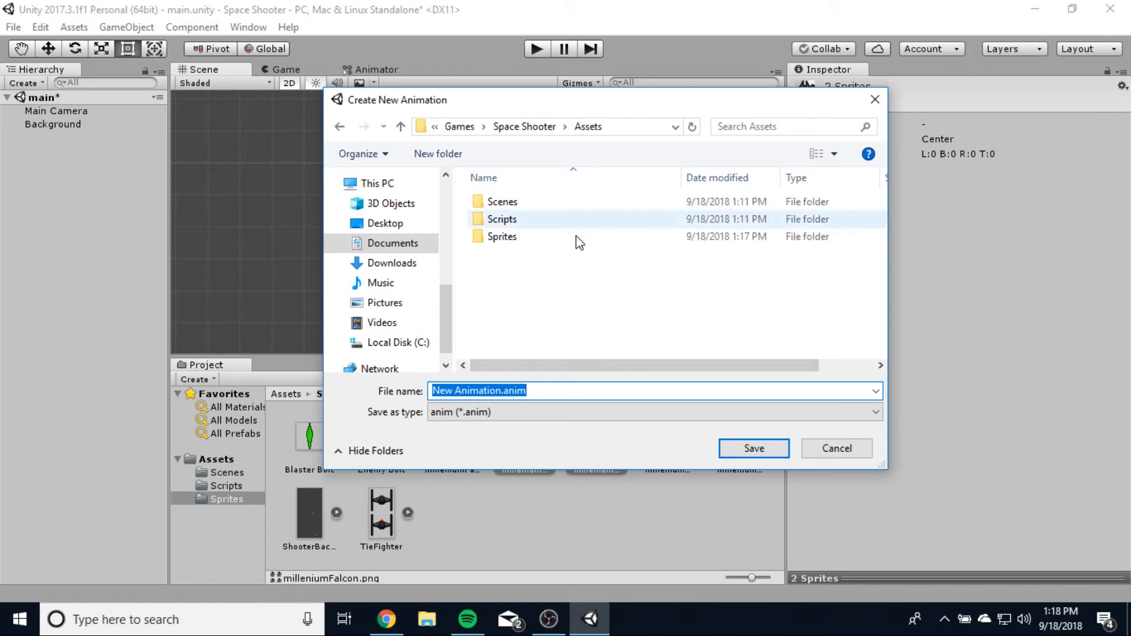
{"action": "right_click", "coordinate": [525, 287]}
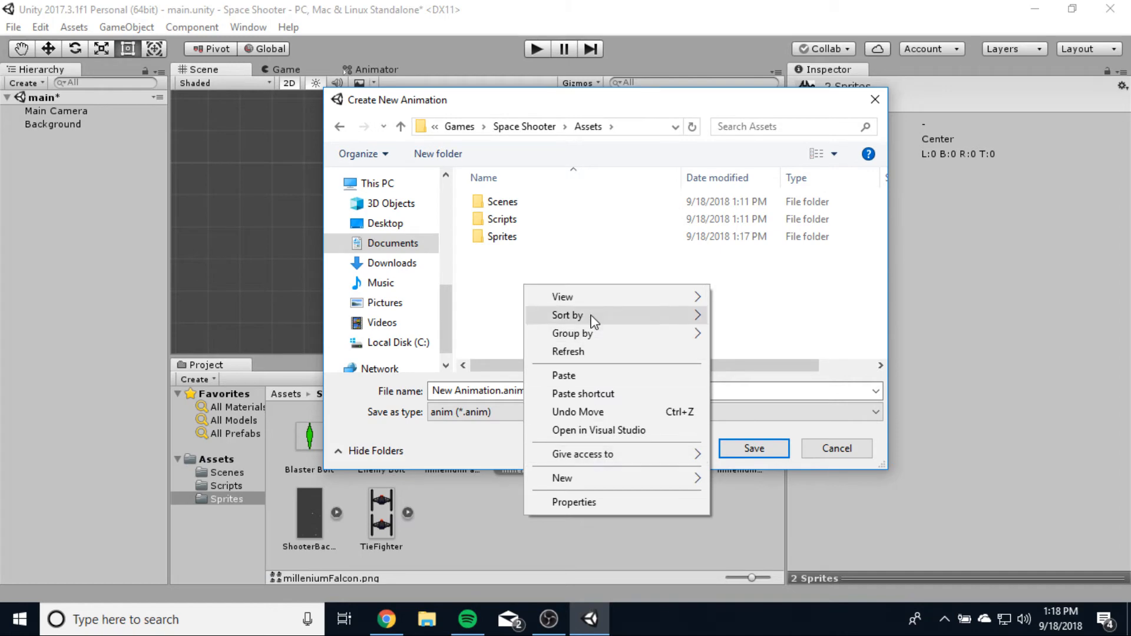
{"action": "mouse_move", "coordinate": [676, 481]}
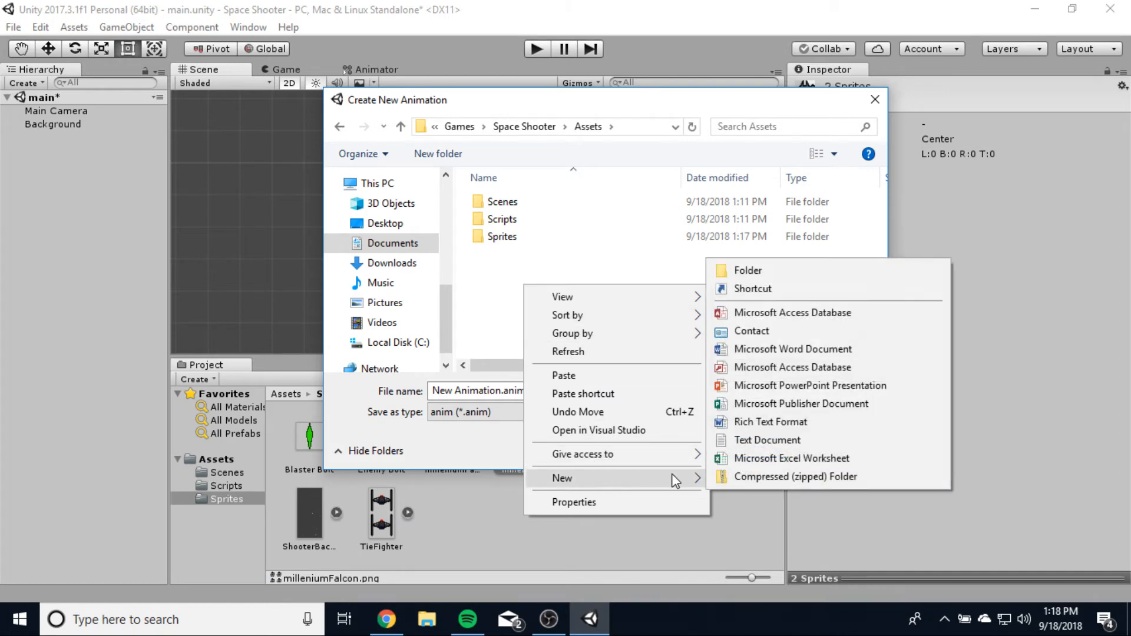
{"action": "left_click", "coordinate": [760, 271]}
{"action": "type", "text": "Animations"}
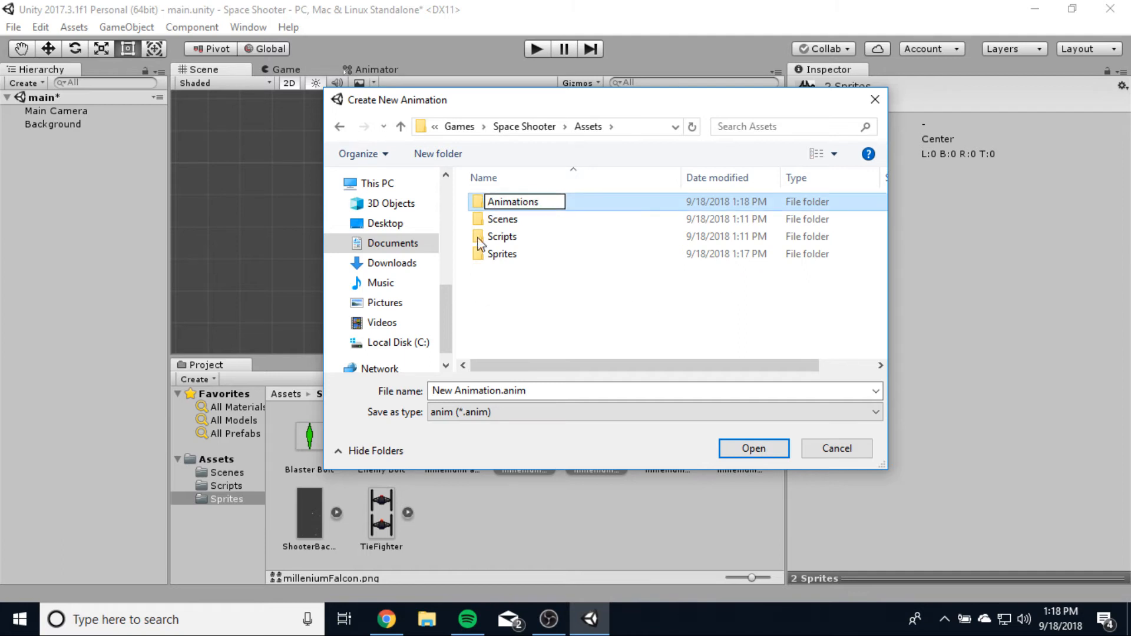
{"action": "double_click", "coordinate": [524, 206]}
Step: Save the two-frame animation as idle.anim in the Animations folder
{"action": "left_click", "coordinate": [504, 394]}
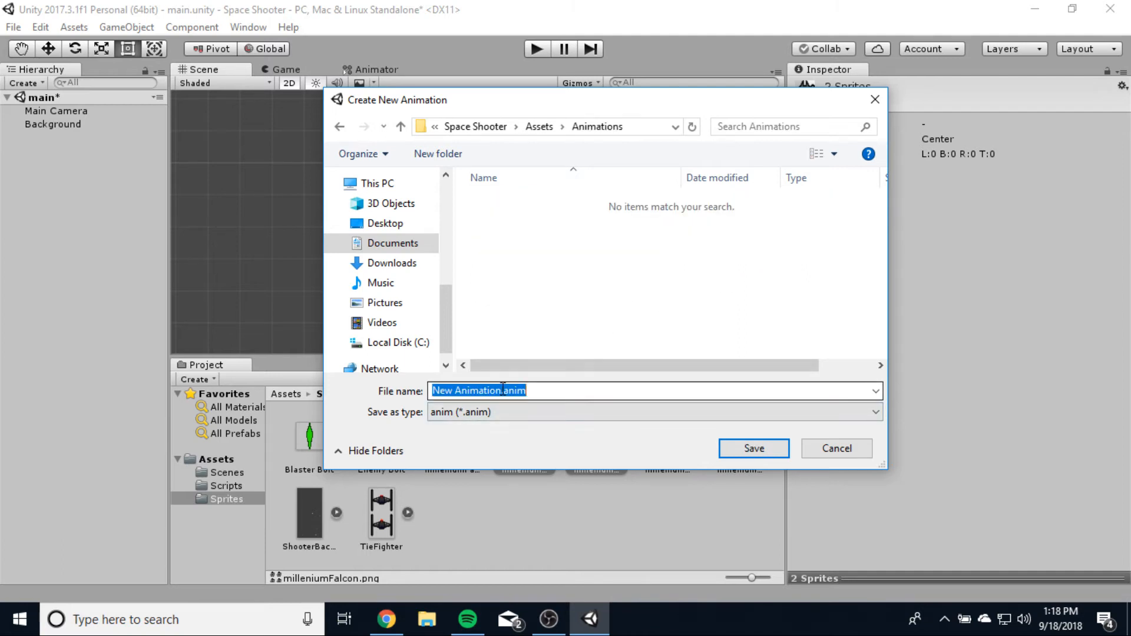
{"action": "left_click_drag", "start_coordinate": [503, 392], "coordinate": [363, 400]}
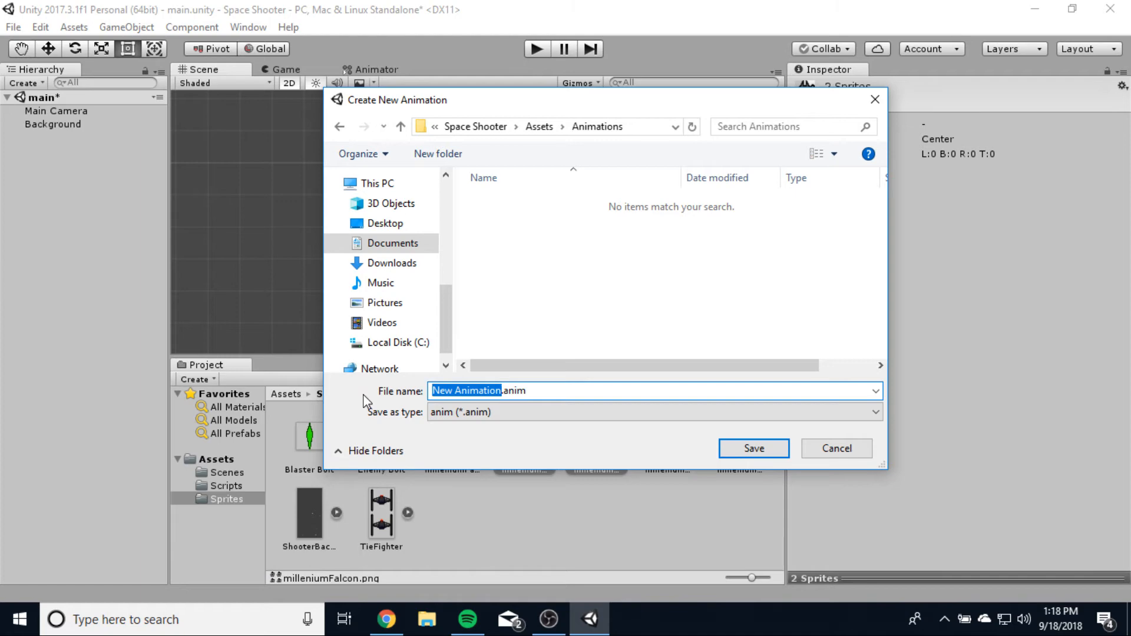
{"action": "type", "text": "idle"}
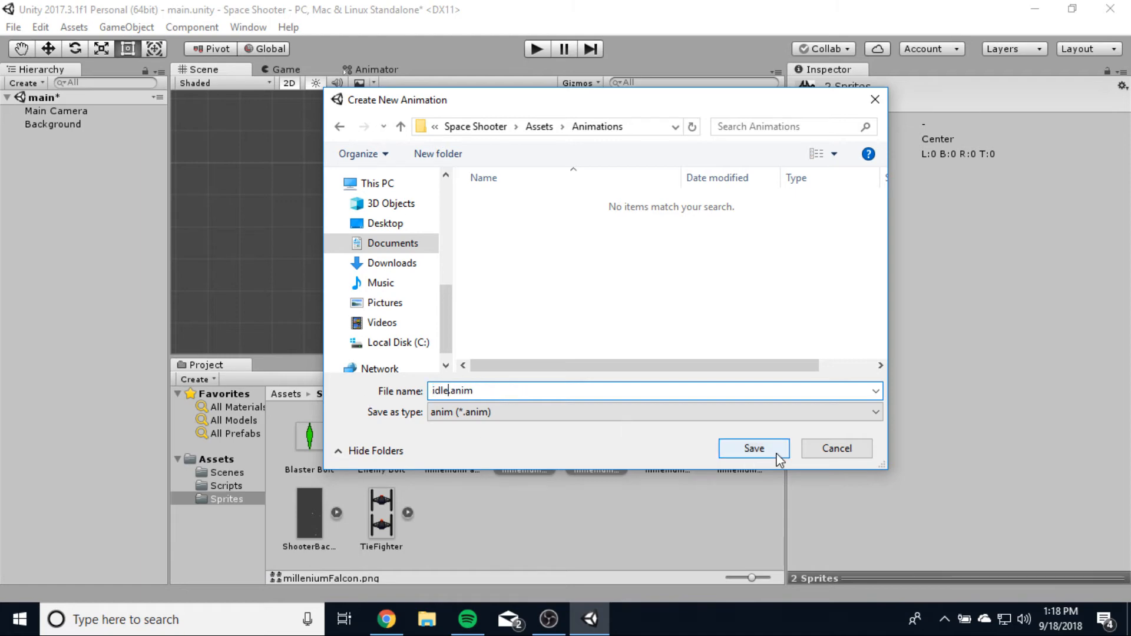
{"action": "left_click", "coordinate": [779, 458]}
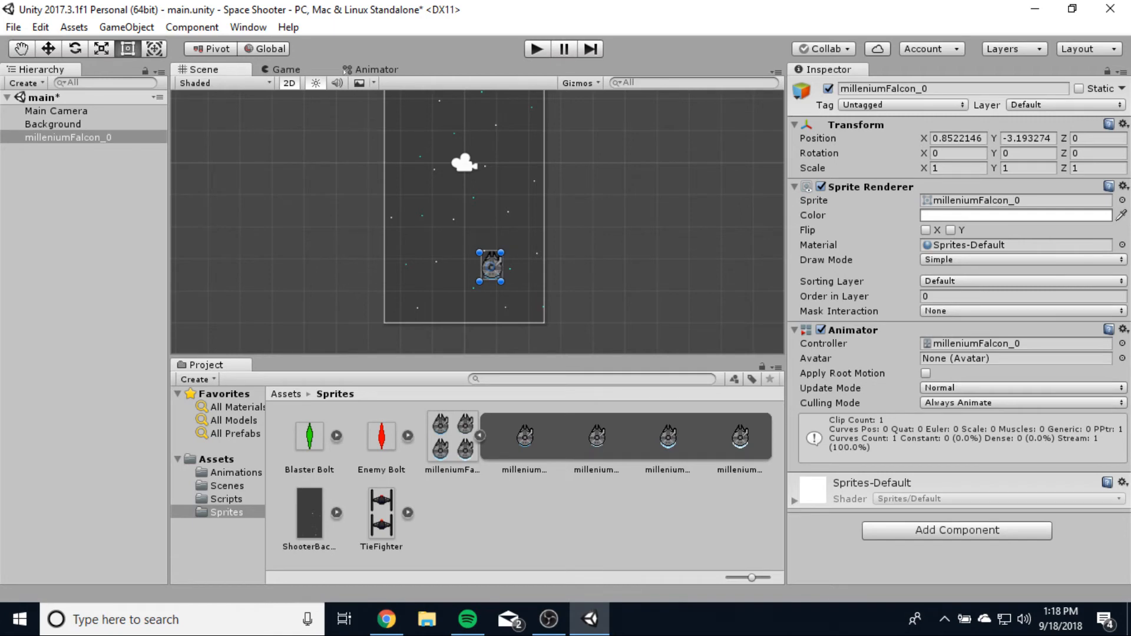
Step: Create an animation from the last two milleniumFalcon slices in the scene and save it as fly.anim in the Animations folder
{"action": "left_click", "coordinate": [677, 448]}
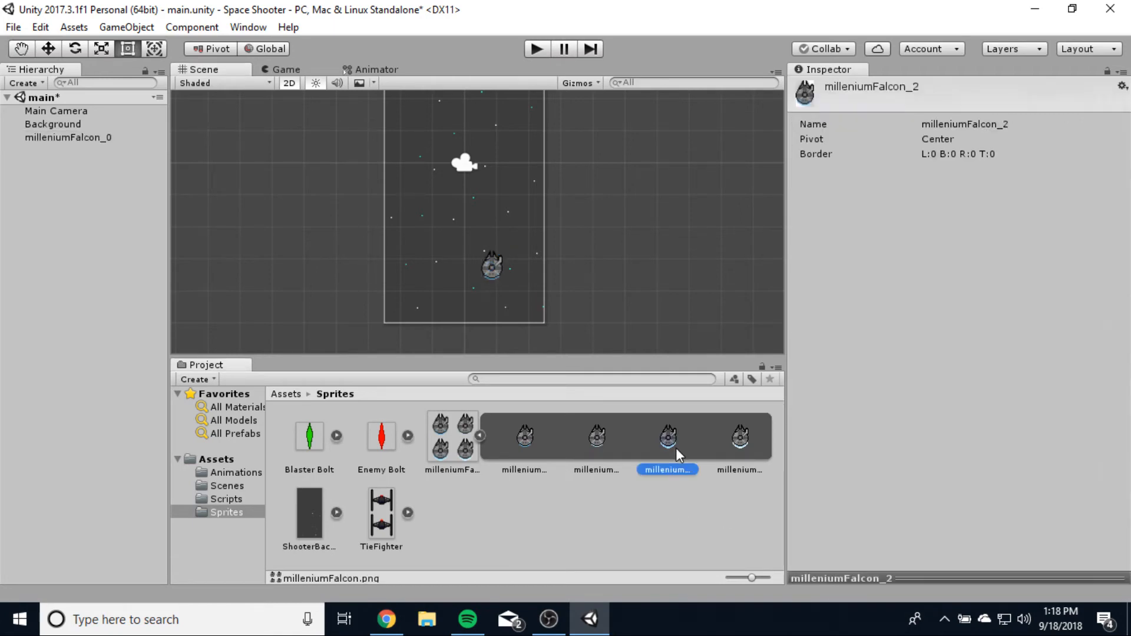
{"action": "left_click", "coordinate": [741, 444], "text": "shift"}
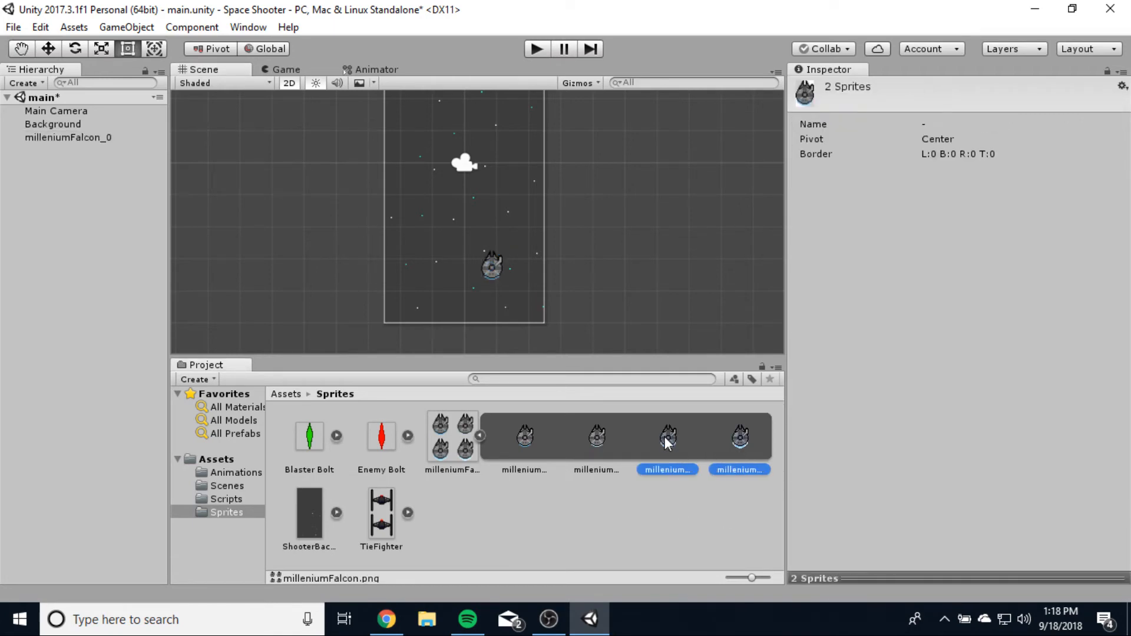
{"action": "left_click_drag", "start_coordinate": [667, 443], "coordinate": [444, 239]}
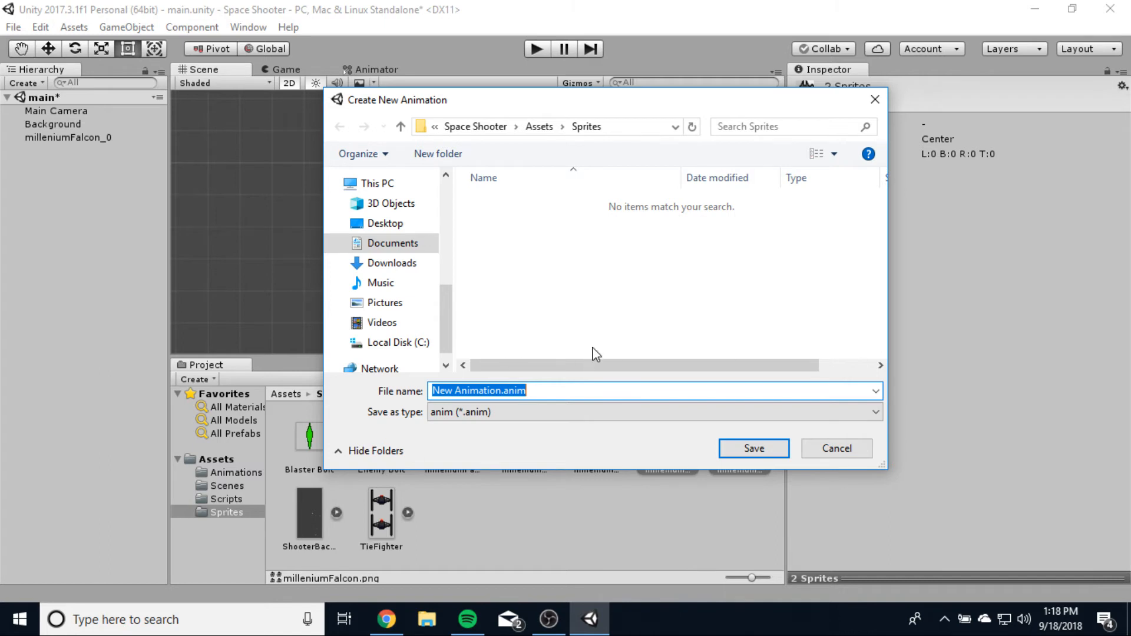
{"action": "double_click", "coordinate": [497, 202]}
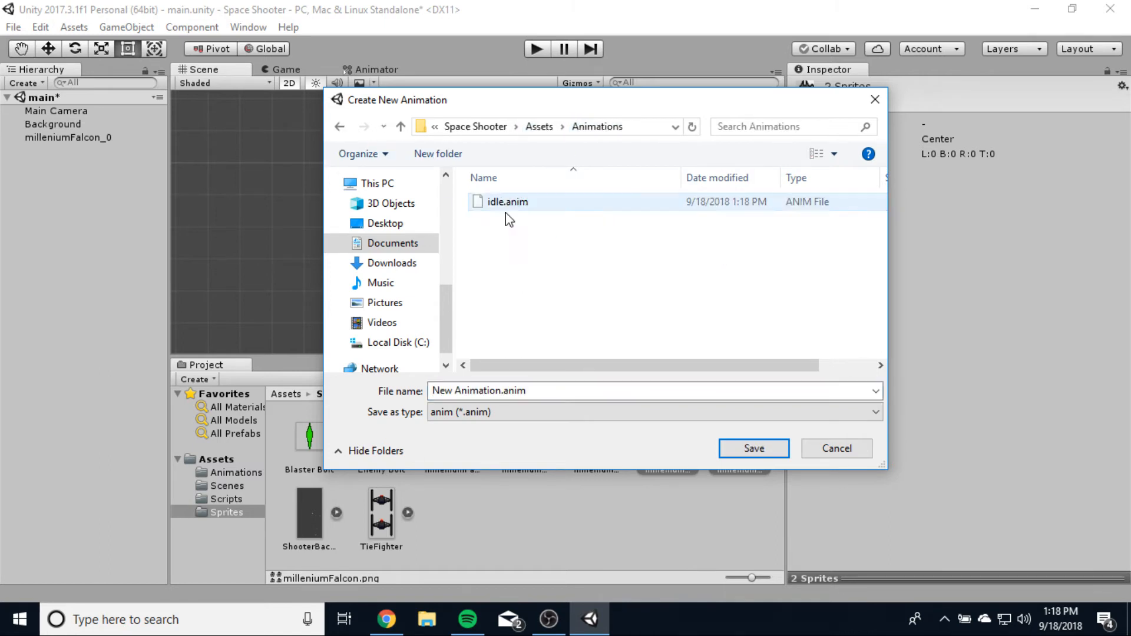
{"action": "left_click", "coordinate": [501, 393]}
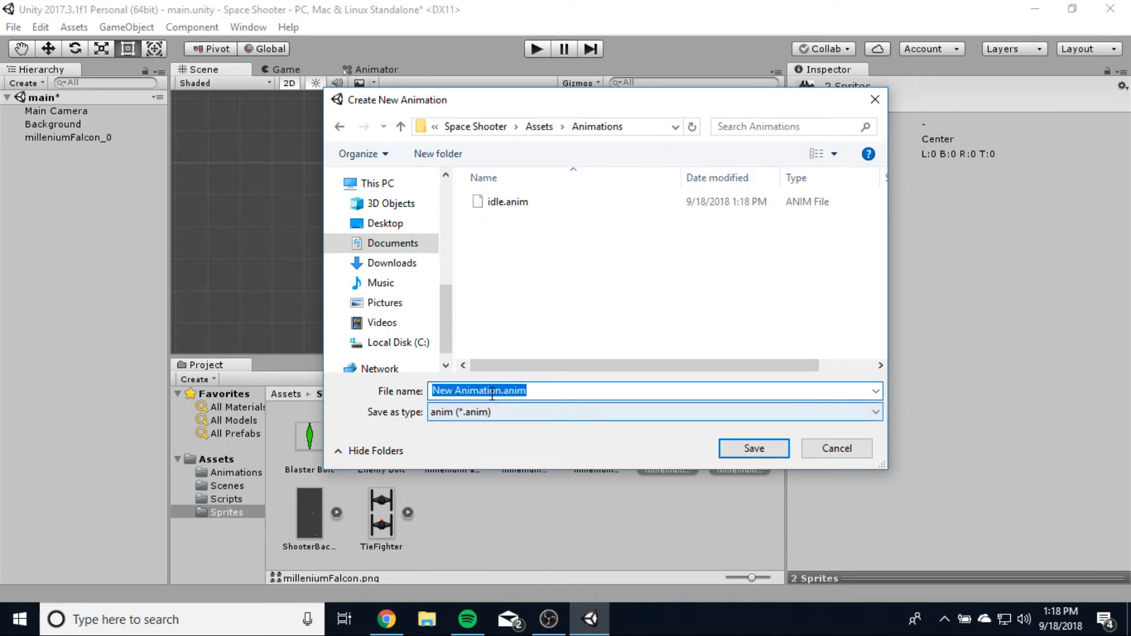
{"action": "left_click_drag", "start_coordinate": [502, 392], "coordinate": [310, 394]}
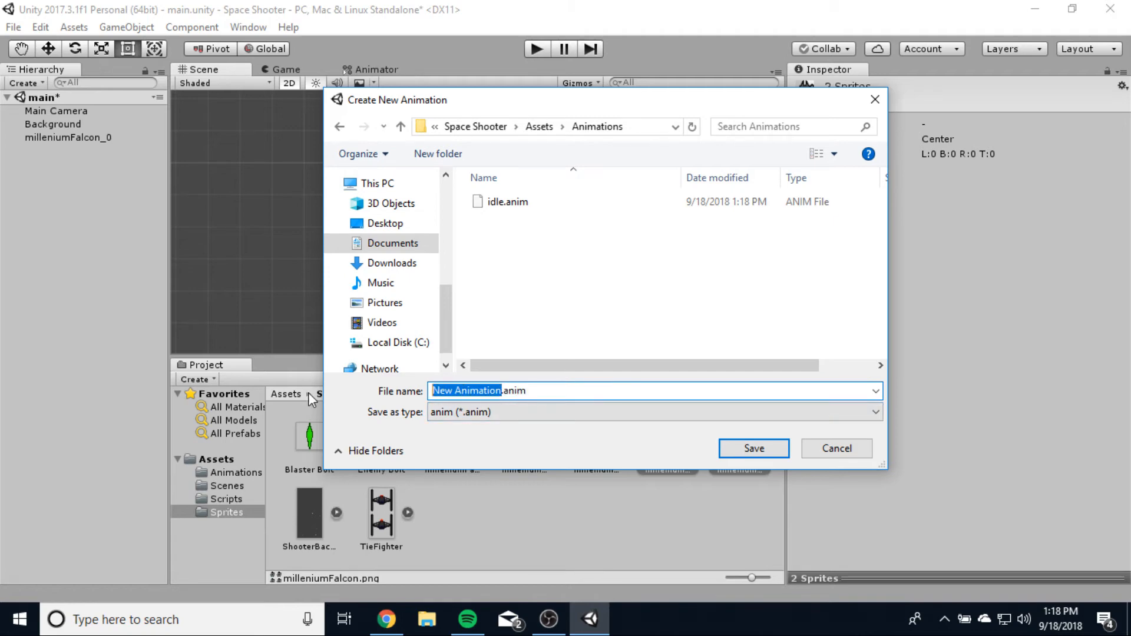
{"action": "type", "text": "fly"}
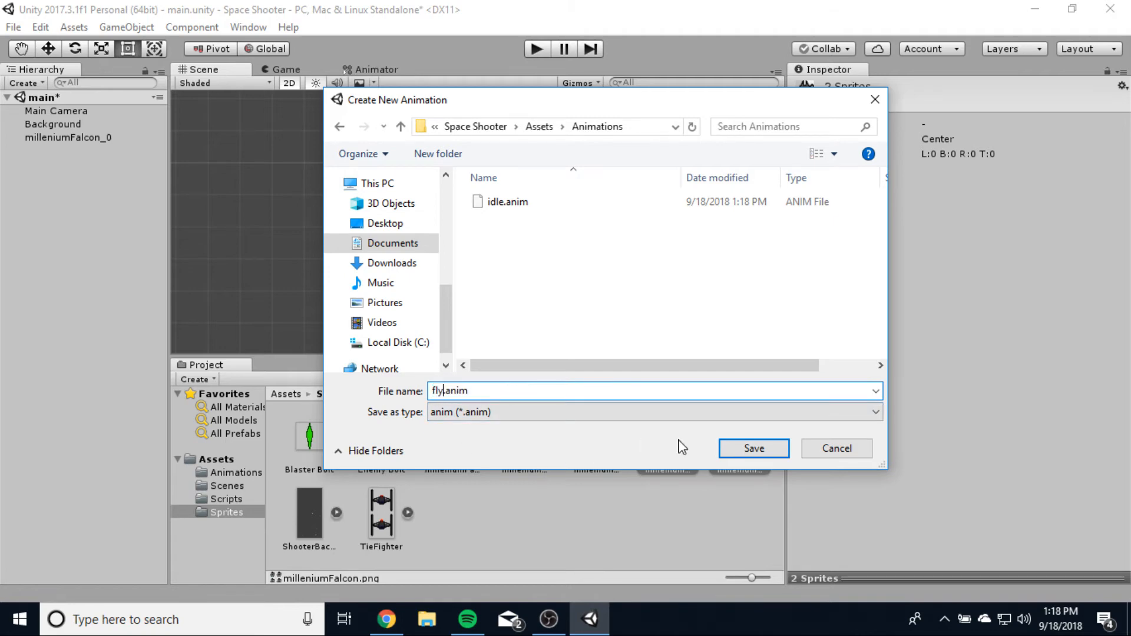
{"action": "left_click", "coordinate": [753, 448]}
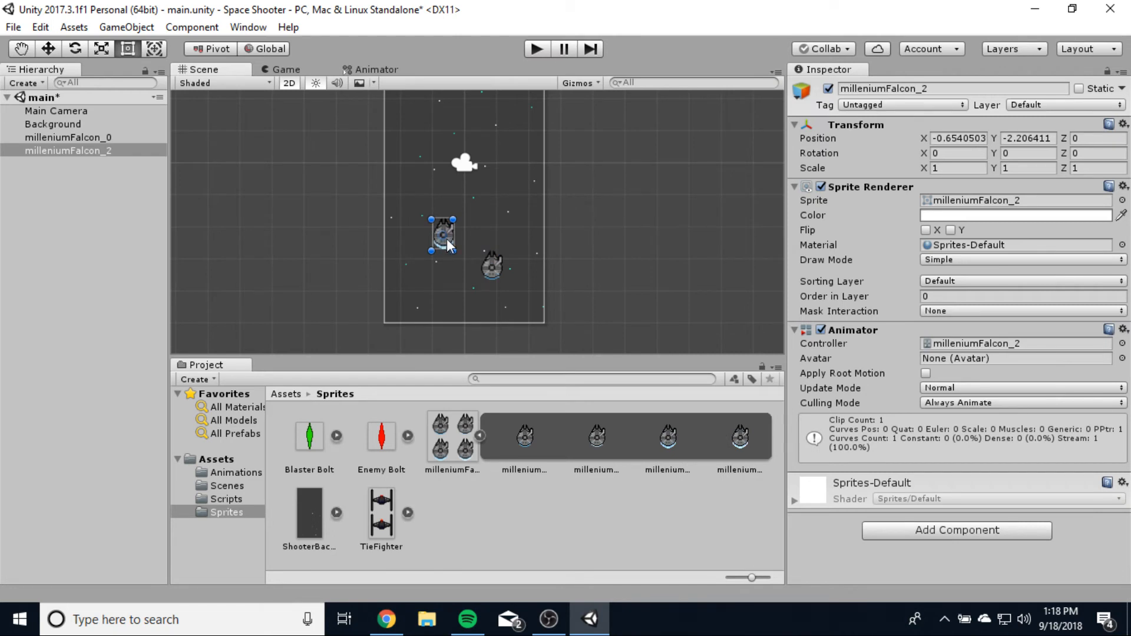
Step: Delete the extra ship made from the last two slices, and open the Animations folder in the project
{"action": "key", "text": "Delete"}
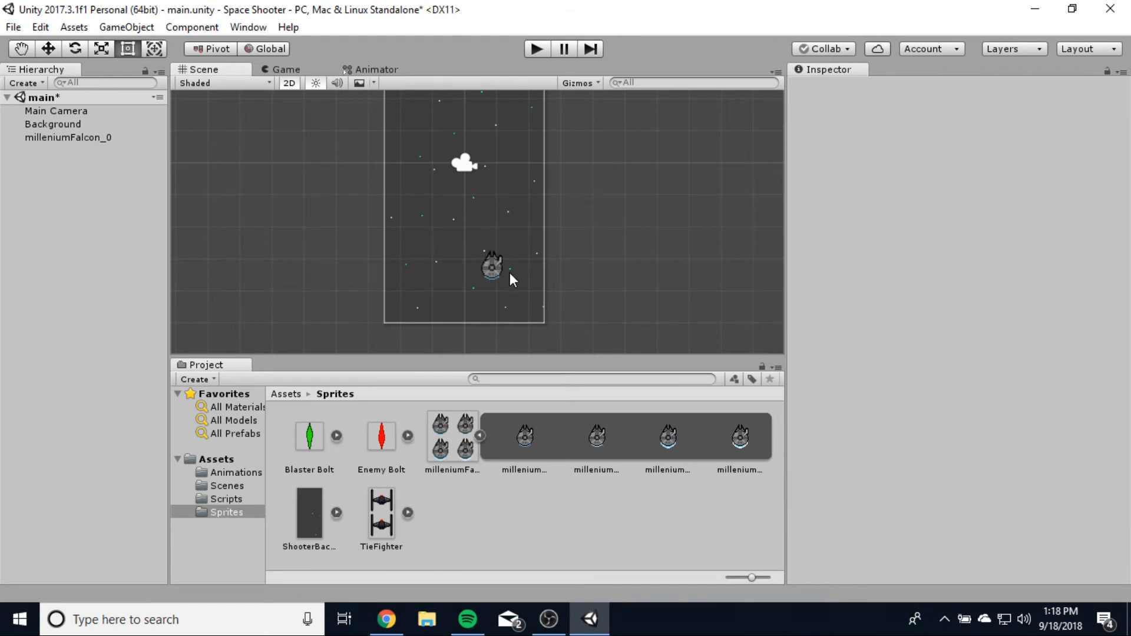
{"action": "left_click", "coordinate": [231, 472]}
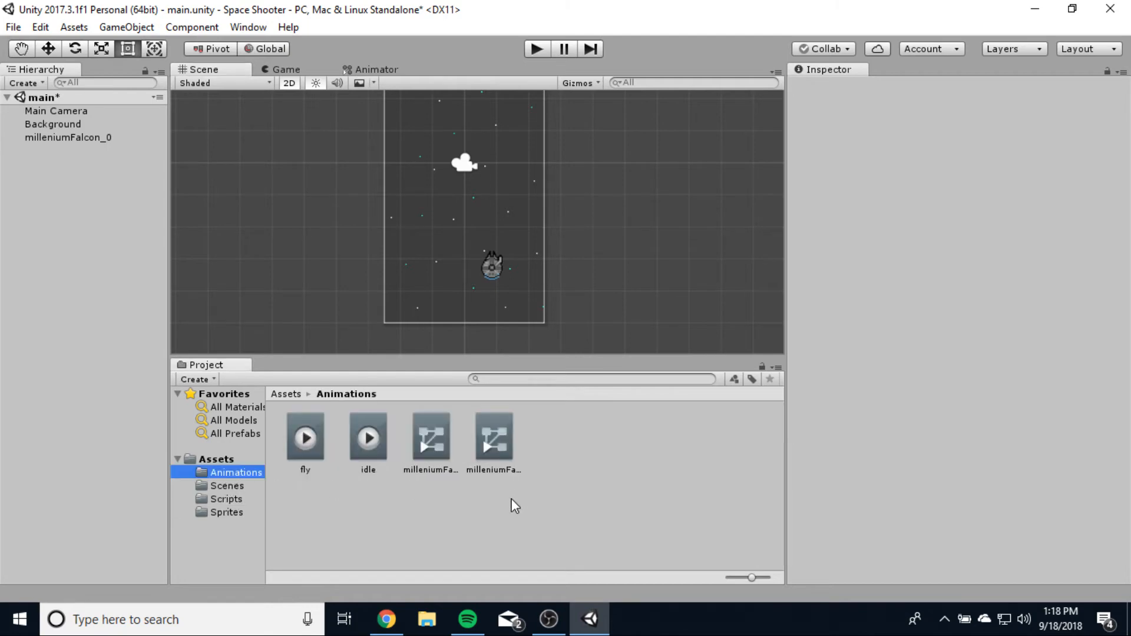
Step: Delete the leftover milleniumFalcon_2 animator controller from the Animations folder, keeping milleniumFalcon_0
{"action": "left_click", "coordinate": [423, 447]}
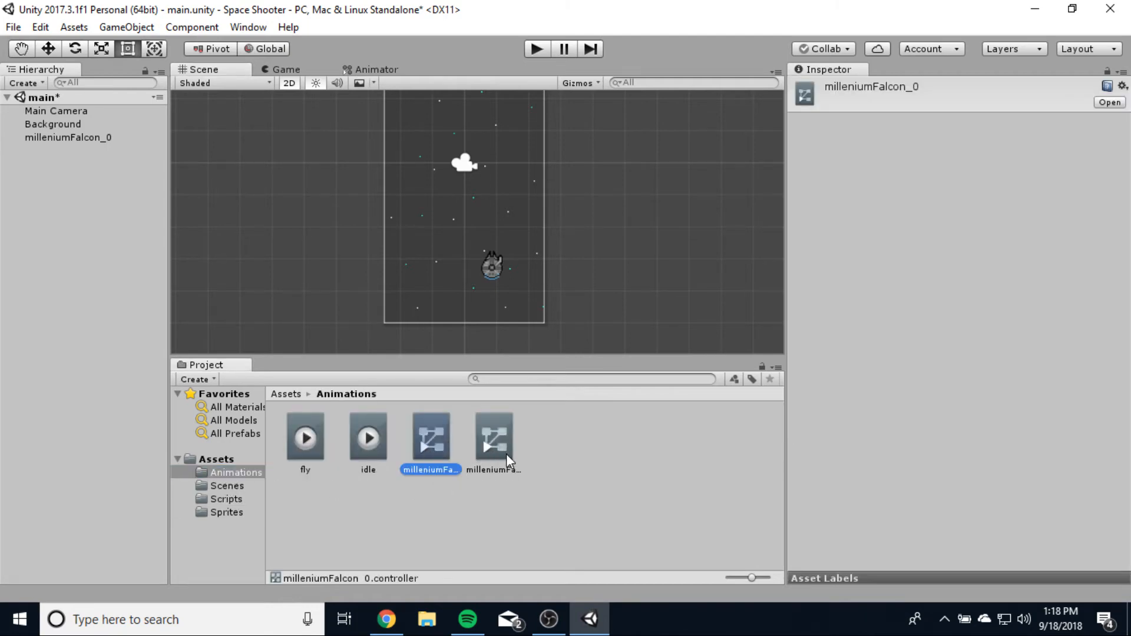
{"action": "left_click", "coordinate": [505, 453]}
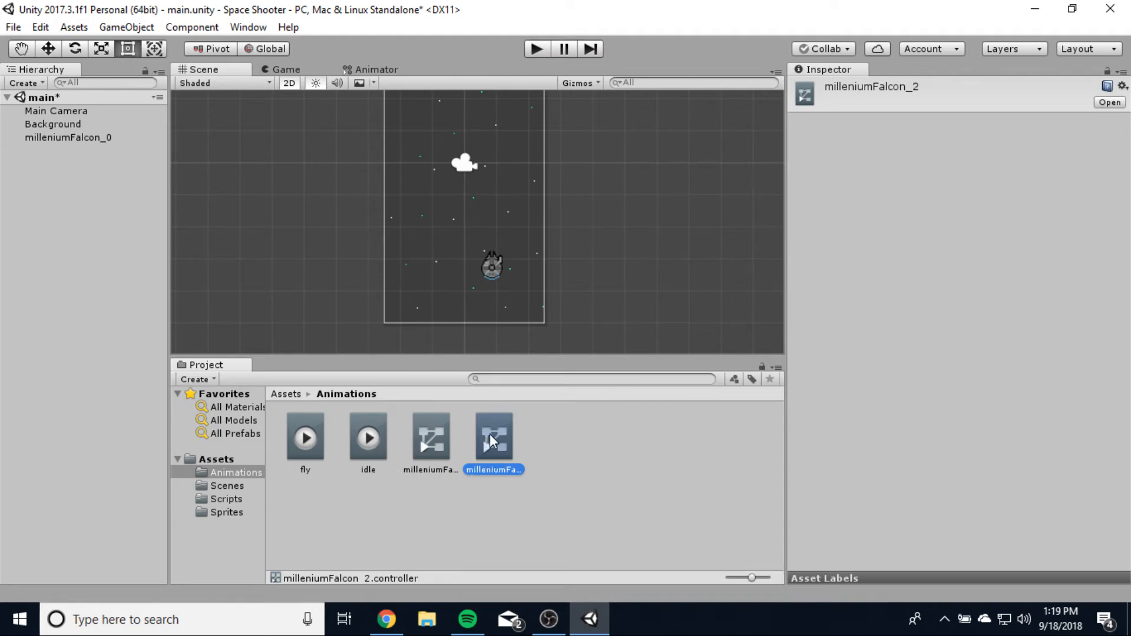
{"action": "left_click", "coordinate": [434, 445]}
{"action": "left_click", "coordinate": [492, 442]}
{"action": "left_click", "coordinate": [433, 444]}
{"action": "left_click", "coordinate": [493, 441]}
{"action": "right_click", "coordinate": [498, 442]}
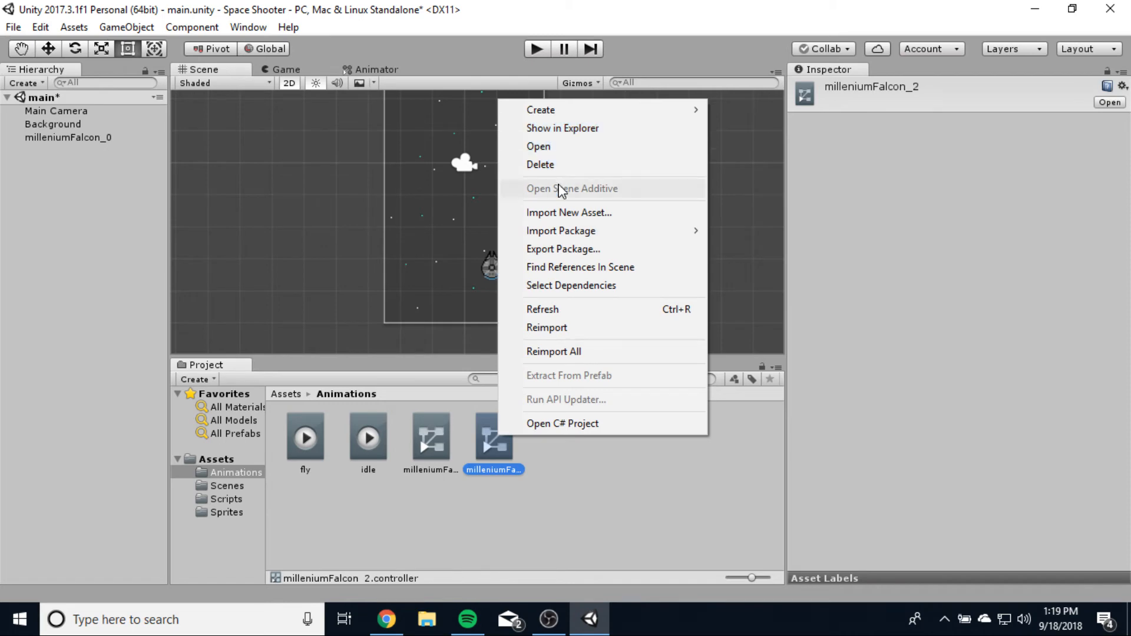
{"action": "left_click", "coordinate": [564, 165]}
{"action": "left_click", "coordinate": [607, 342]}
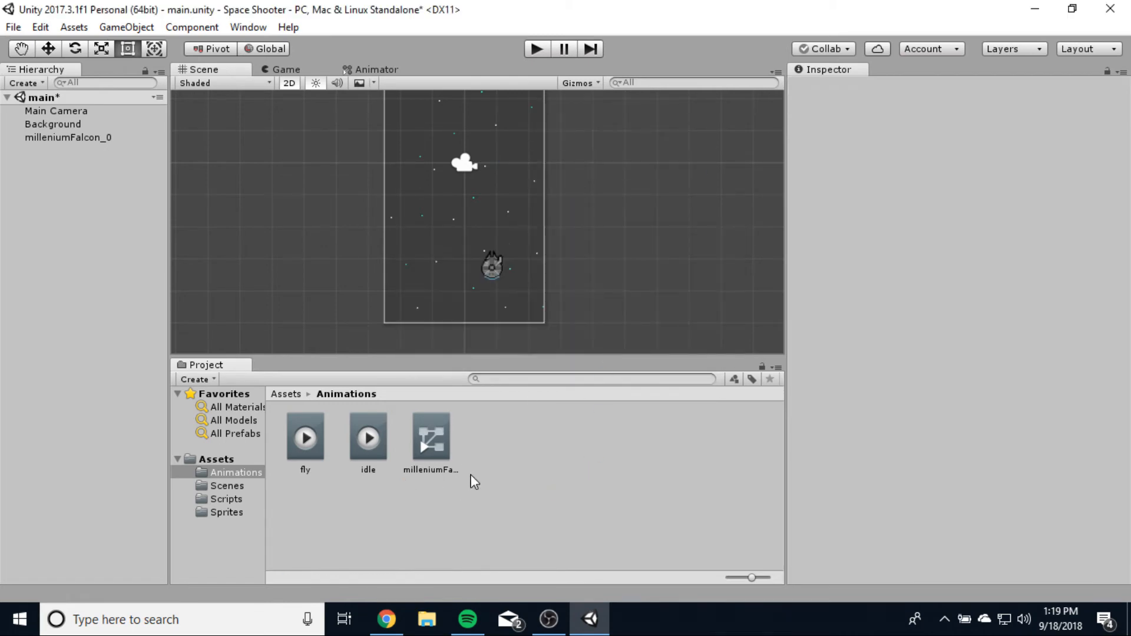
{"action": "left_click", "coordinate": [433, 444]}
{"action": "left_click", "coordinate": [380, 438]}
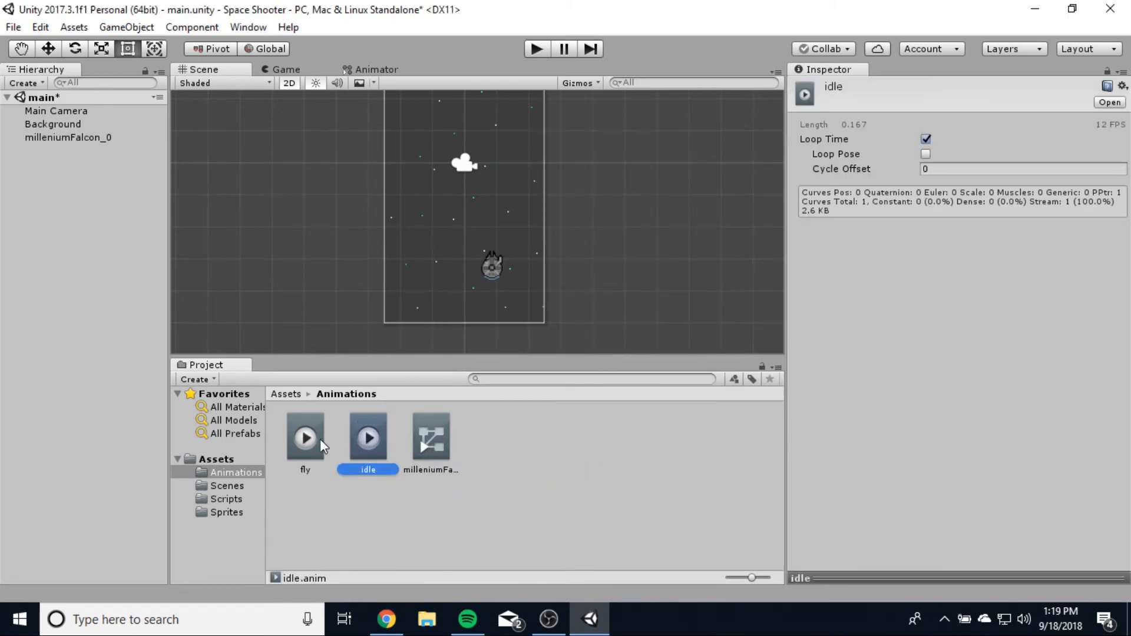
{"action": "left_click", "coordinate": [320, 439]}
{"action": "left_click", "coordinate": [357, 436]}
{"action": "left_click", "coordinate": [317, 441]}
{"action": "left_click", "coordinate": [366, 439]}
{"action": "left_click", "coordinate": [494, 504]}
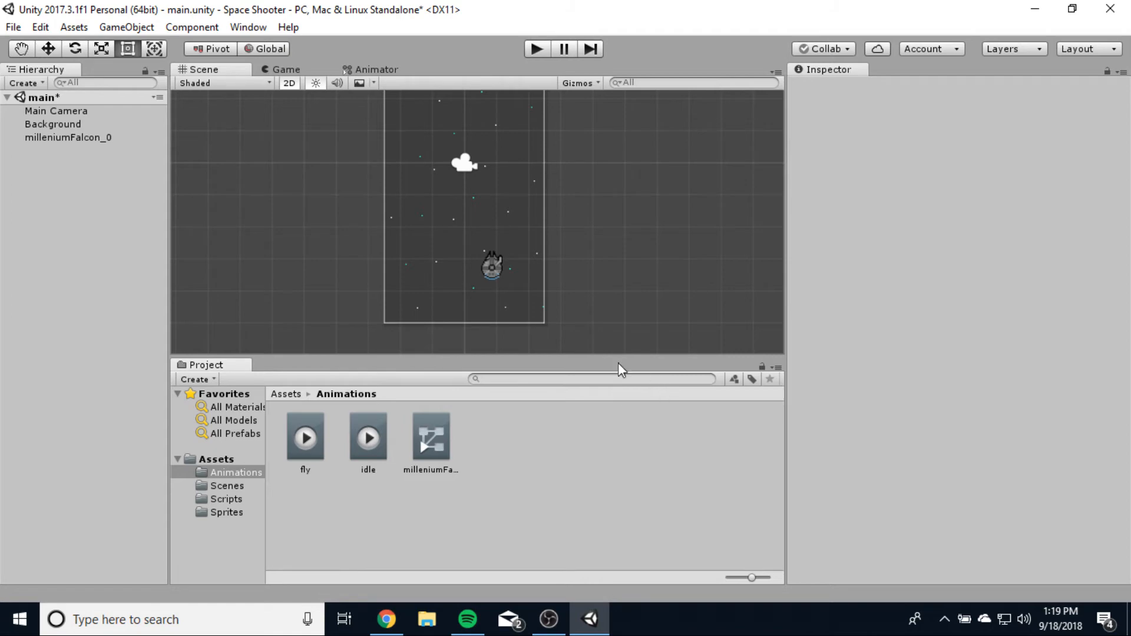
Step: Open the milleniumFalcon_0 controller, move the idle state clear of Any State, and add the fly animation as a state below it
{"action": "double_click", "coordinate": [435, 444]}
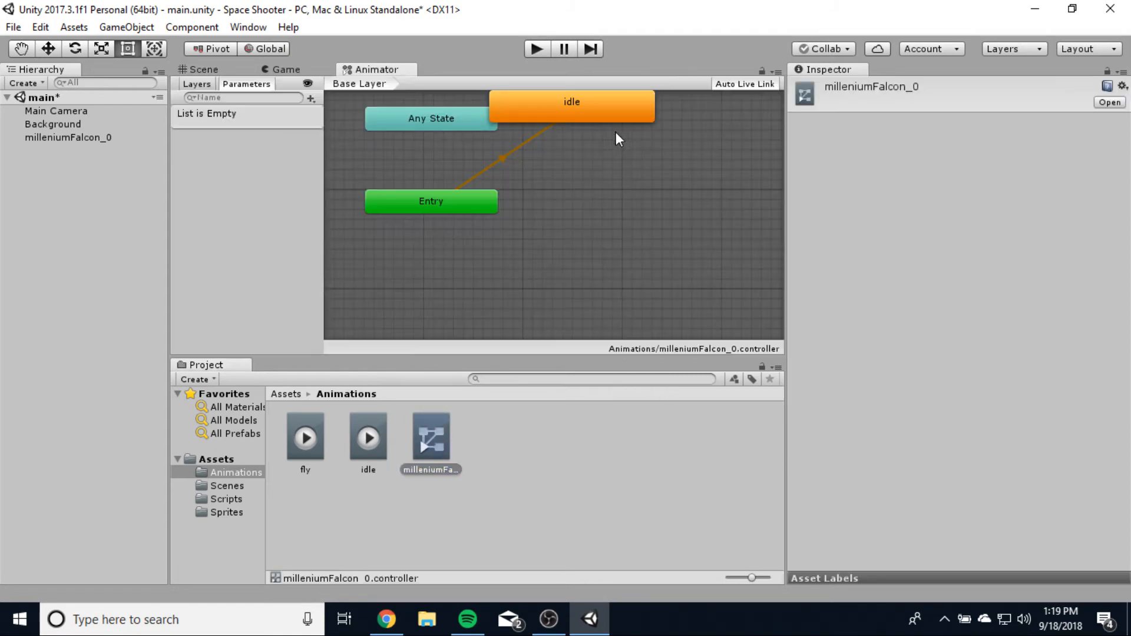
{"action": "left_click", "coordinate": [653, 140]}
{"action": "left_click_drag", "start_coordinate": [654, 142], "coordinate": [647, 163]}
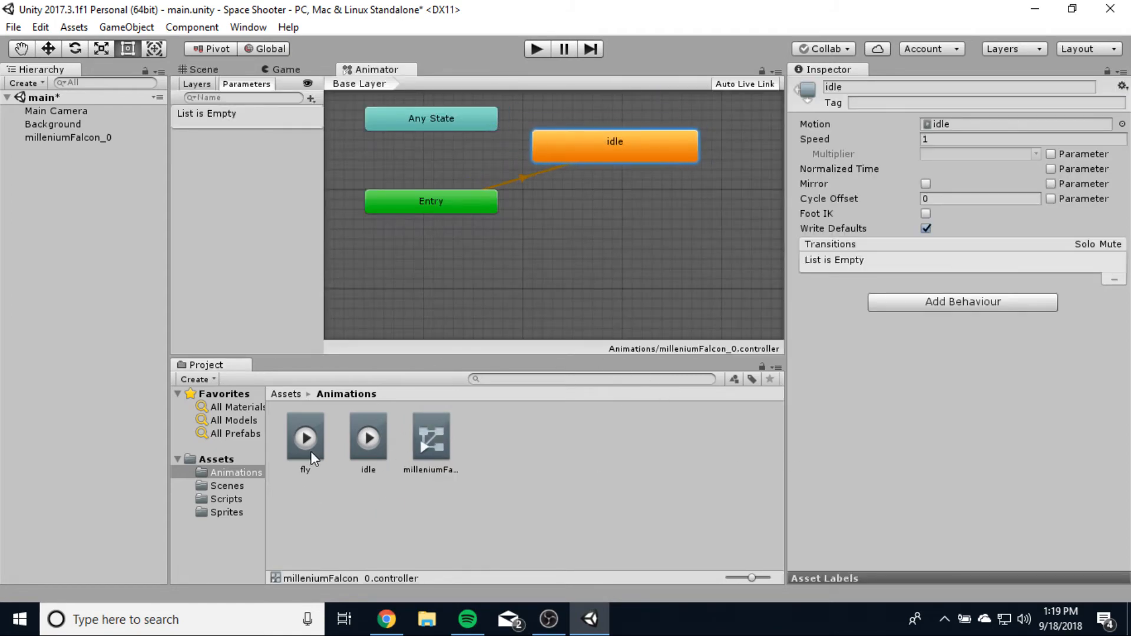
{"action": "left_click_drag", "start_coordinate": [306, 442], "coordinate": [584, 244]}
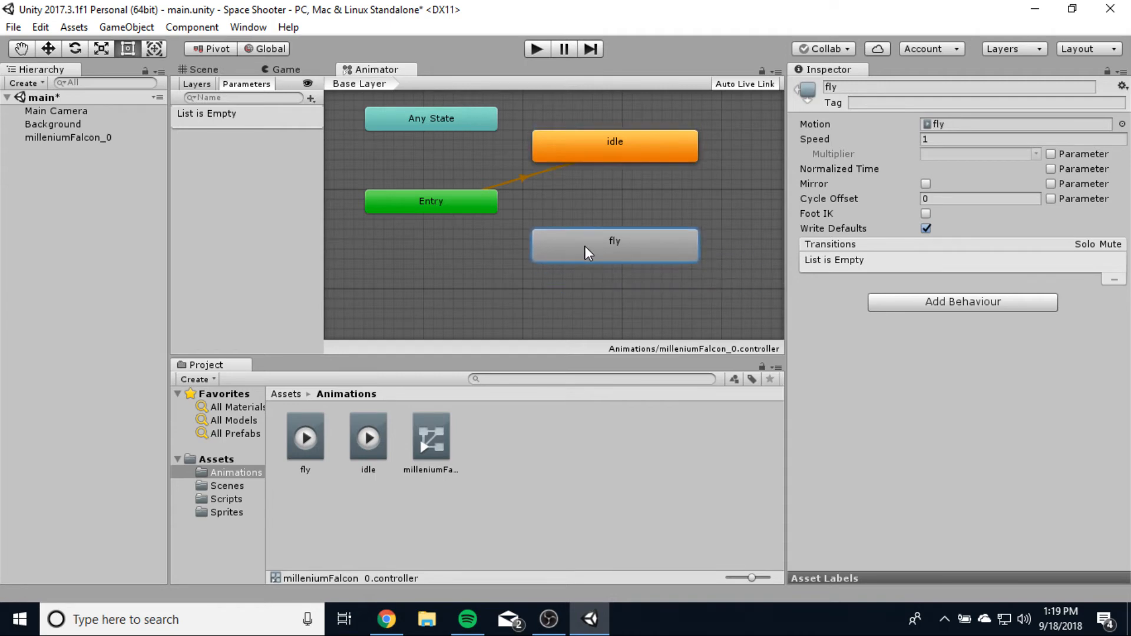
Step: Add a Bool parameter named flying to the animator controller
{"action": "left_click", "coordinate": [311, 98]}
{"action": "left_click", "coordinate": [343, 155]}
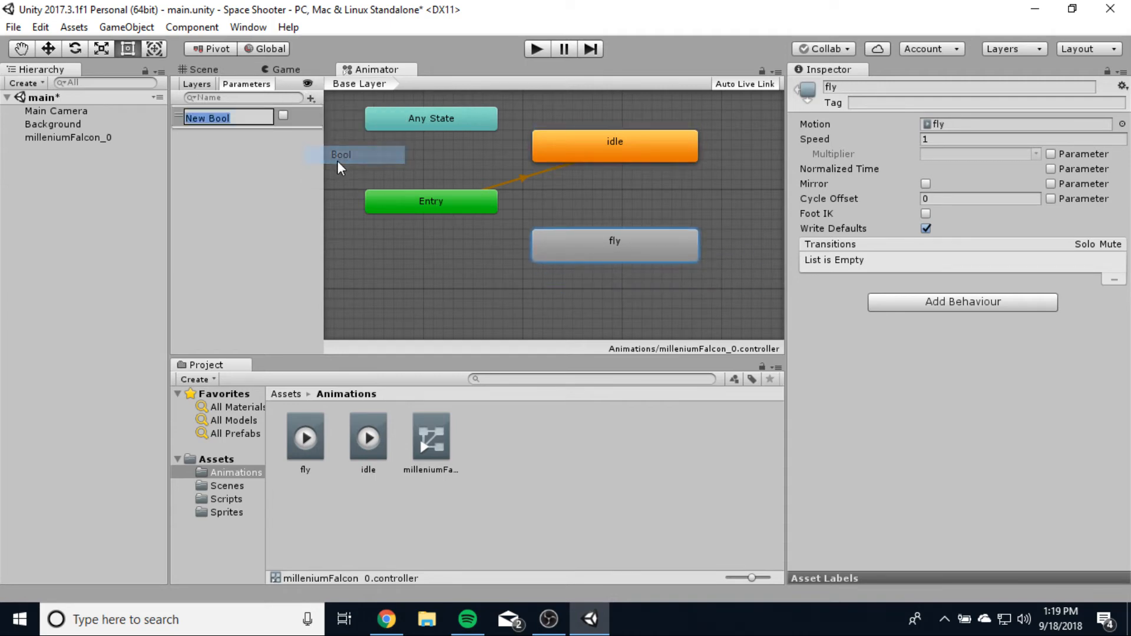
{"action": "type", "text": "flying"}
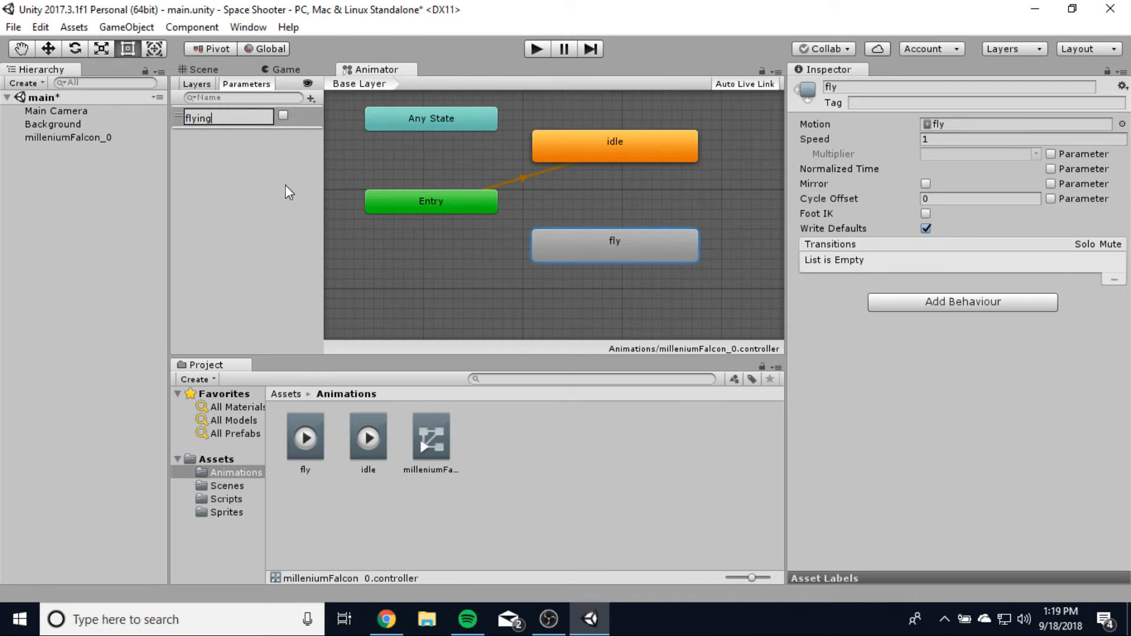
{"action": "key", "text": "Return"}
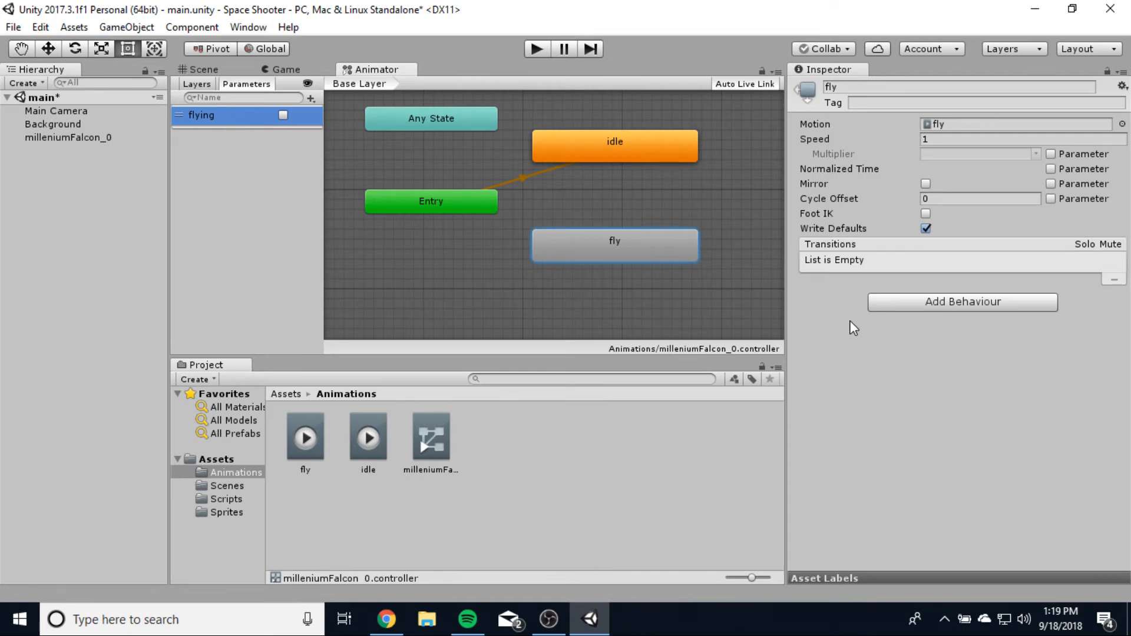
Step: Make a transition from idle to fly without exit time, conditioned on flying being true
{"action": "left_click", "coordinate": [627, 142]}
{"action": "right_click", "coordinate": [627, 143]}
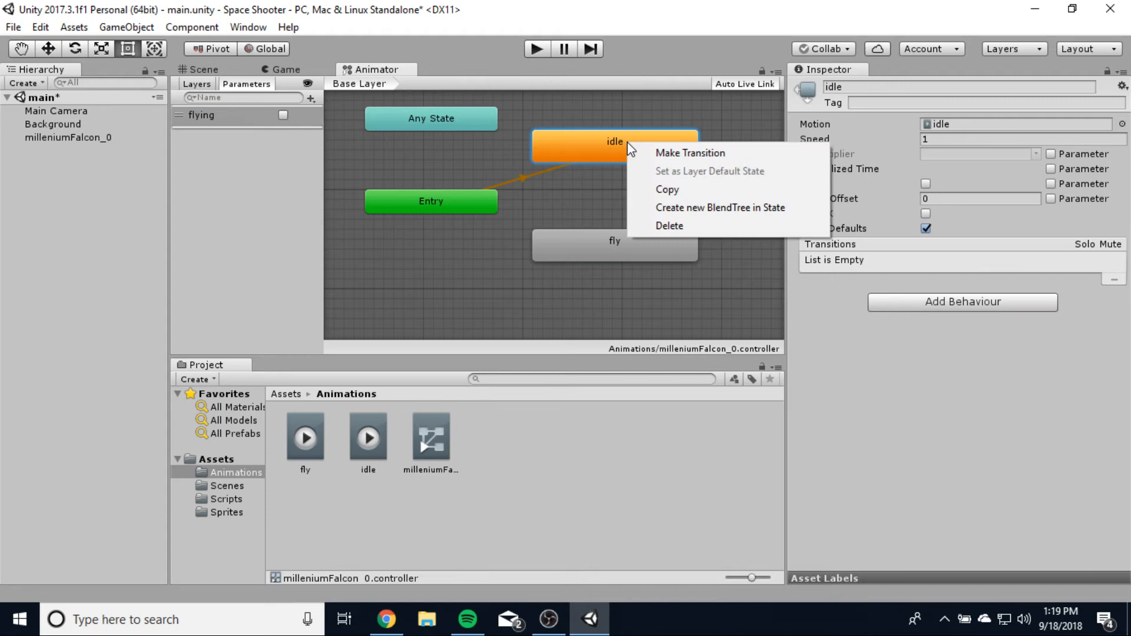
{"action": "left_click", "coordinate": [689, 153]}
{"action": "left_click", "coordinate": [632, 236]}
{"action": "left_click", "coordinate": [612, 201]}
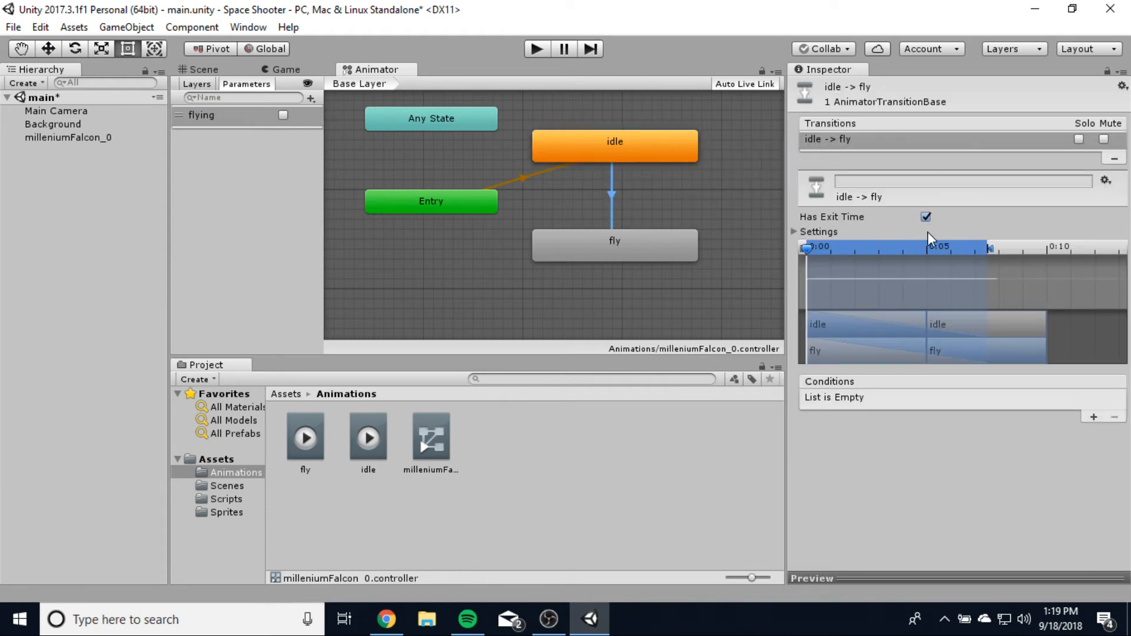
{"action": "left_click", "coordinate": [927, 218]}
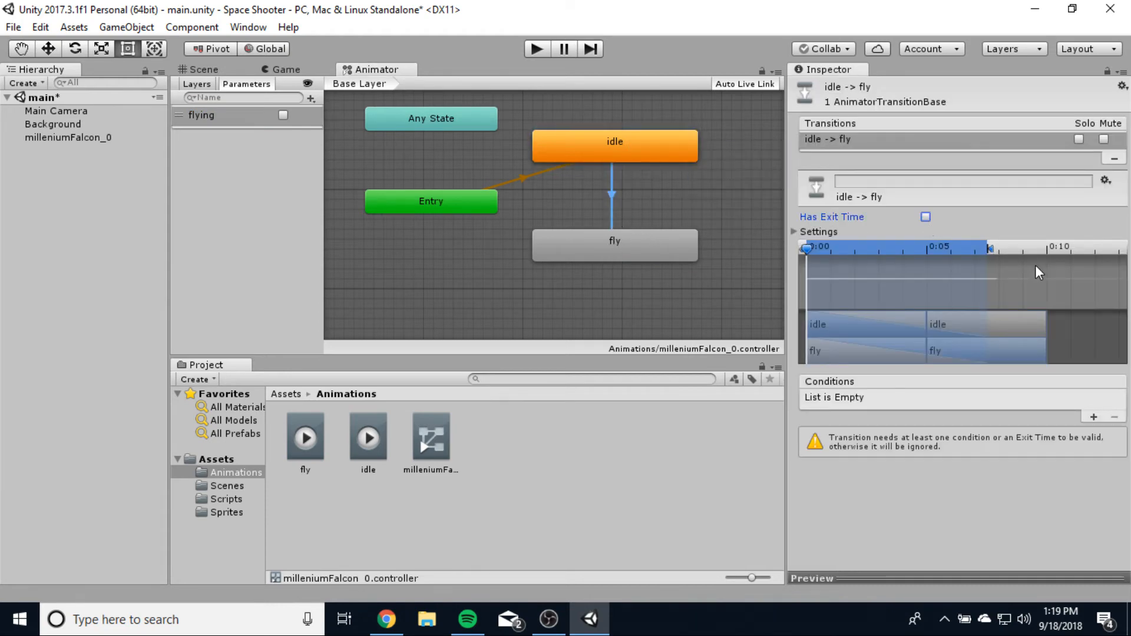
{"action": "left_click", "coordinate": [1093, 418]}
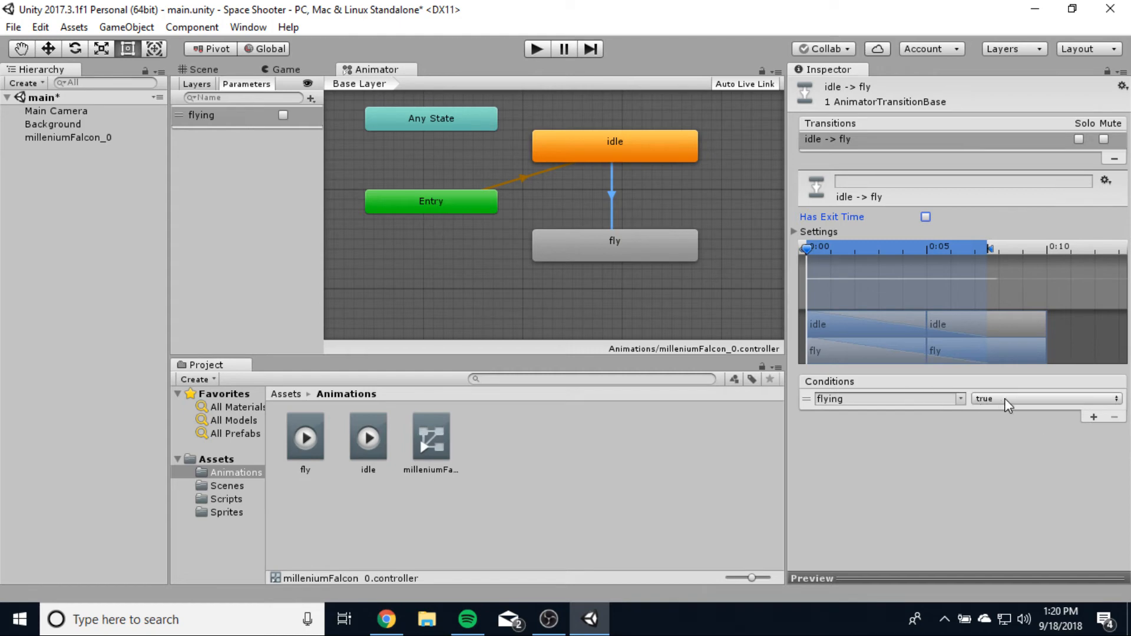
{"action": "left_click", "coordinate": [956, 478]}
Step: Make a transition from fly back to idle without exit time, conditioned on flying being false
{"action": "left_click", "coordinate": [607, 253]}
{"action": "right_click", "coordinate": [643, 253]}
{"action": "left_click", "coordinate": [678, 258]}
{"action": "left_click", "coordinate": [646, 143]}
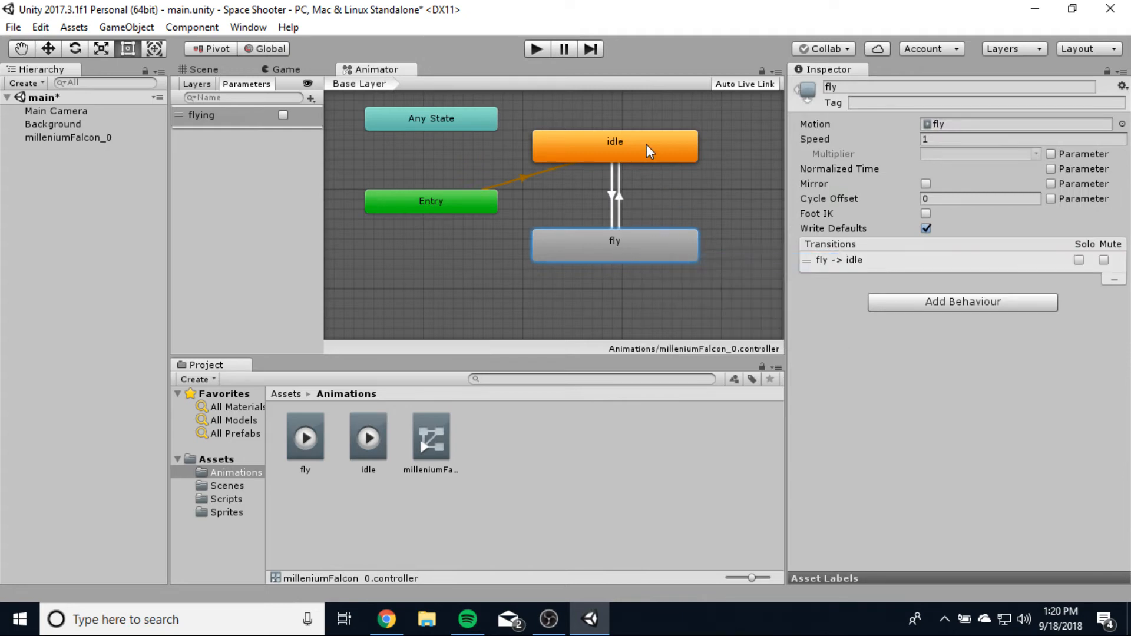
{"action": "left_click", "coordinate": [618, 196]}
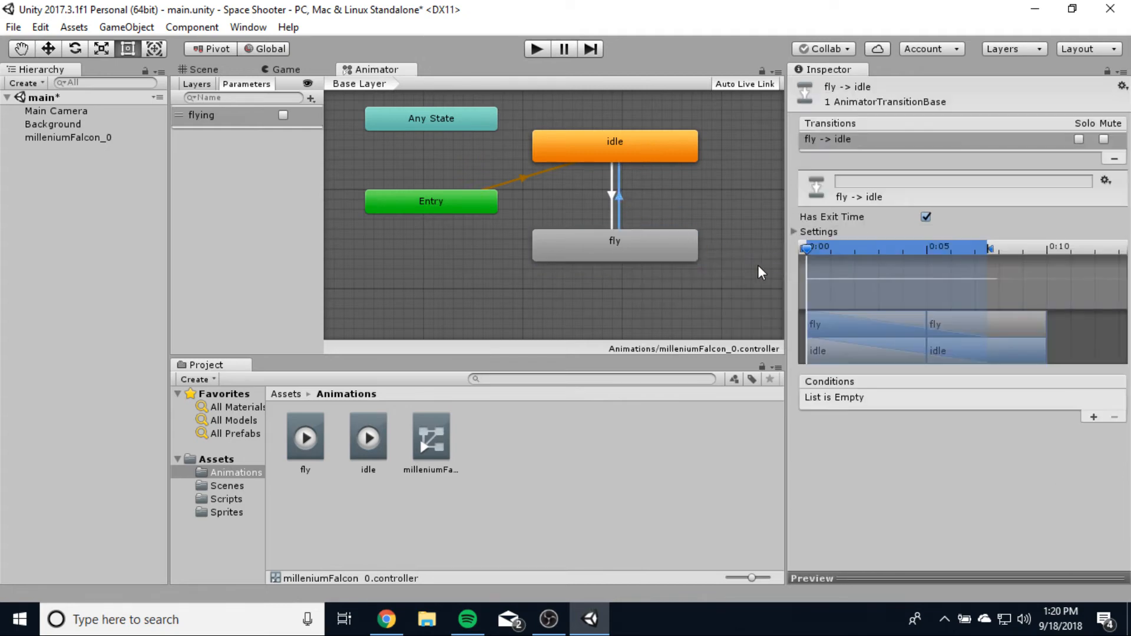
{"action": "left_click", "coordinate": [924, 217]}
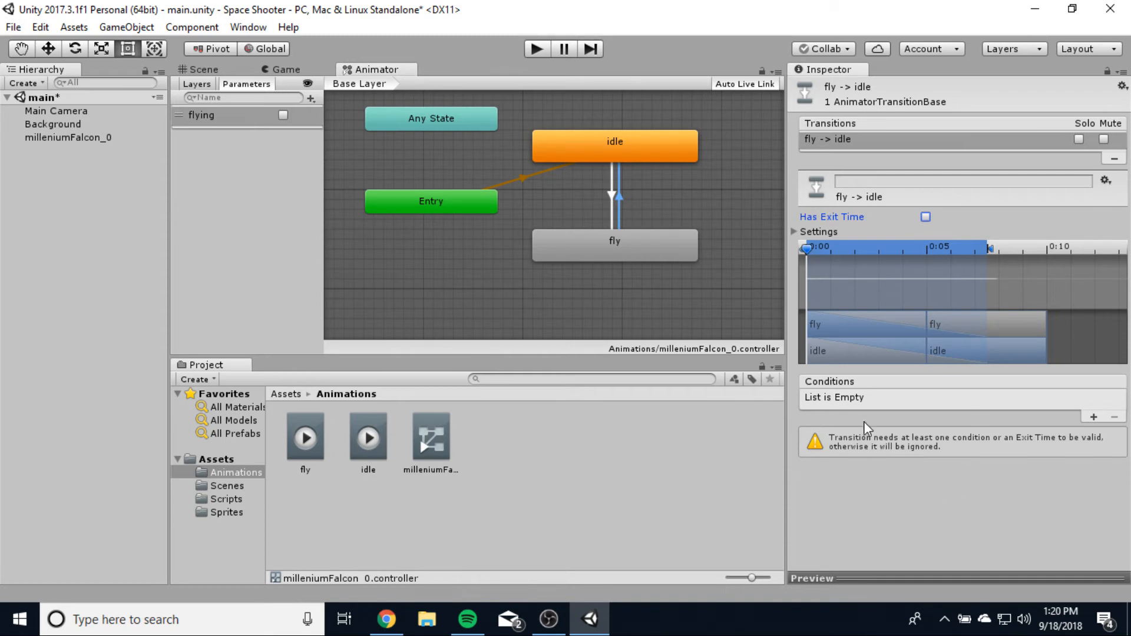
{"action": "left_click", "coordinate": [1092, 416]}
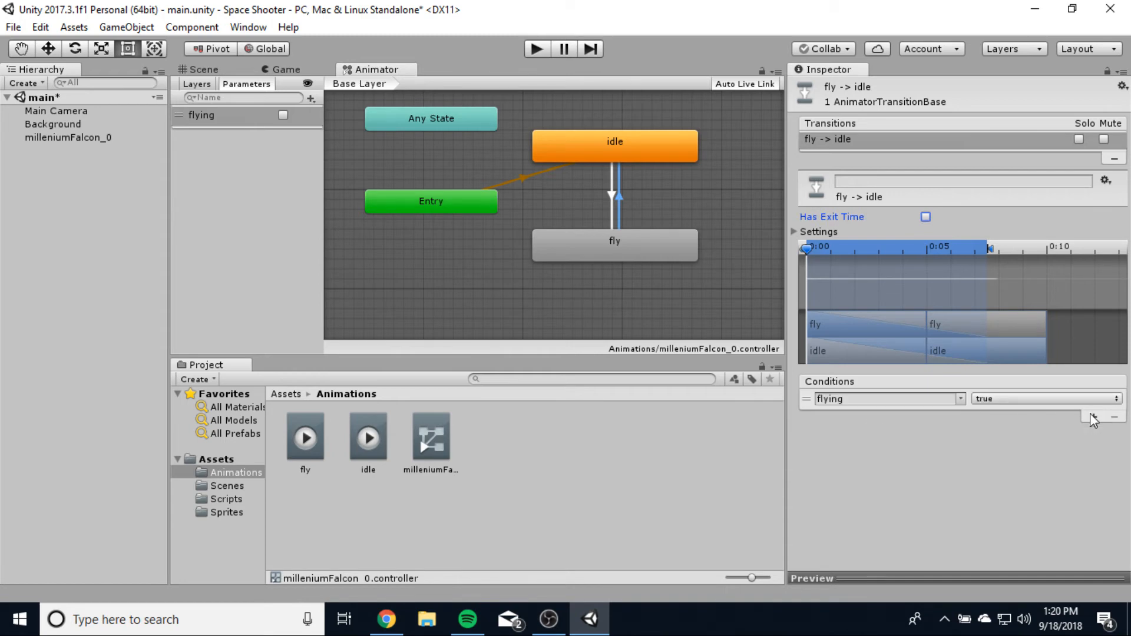
{"action": "left_click", "coordinate": [1009, 399]}
{"action": "left_click", "coordinate": [1011, 434]}
Step: Return to the scene view and rename the milleniumFalcon_0 object as PlayerShip
{"action": "left_click", "coordinate": [199, 69]}
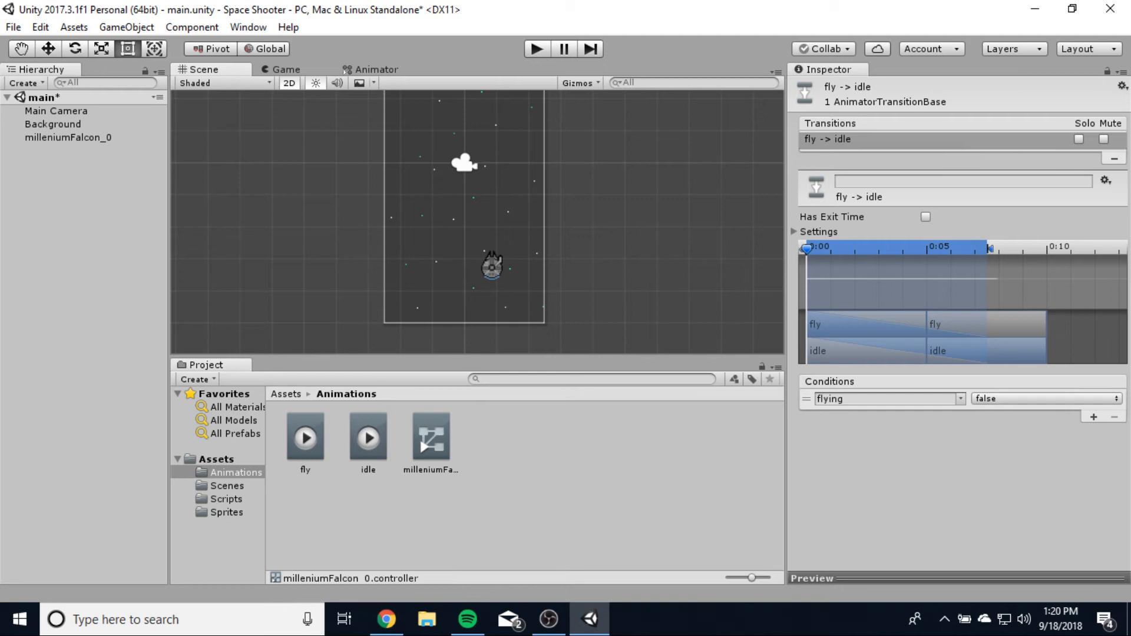
{"action": "right_click", "coordinate": [45, 140]}
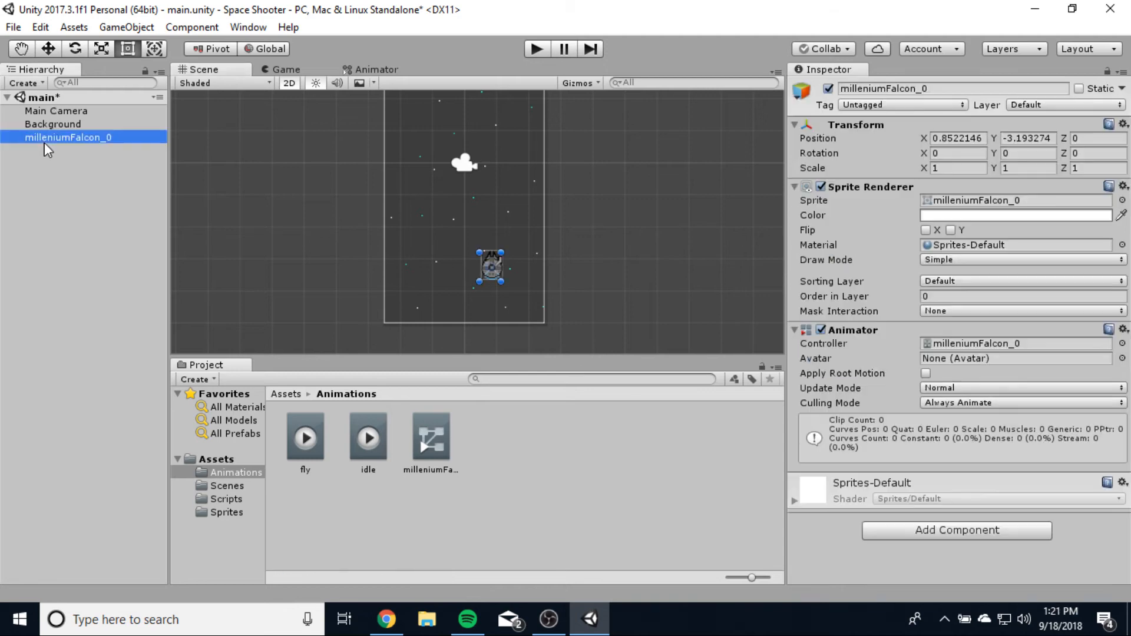
{"action": "left_click", "coordinate": [96, 194]}
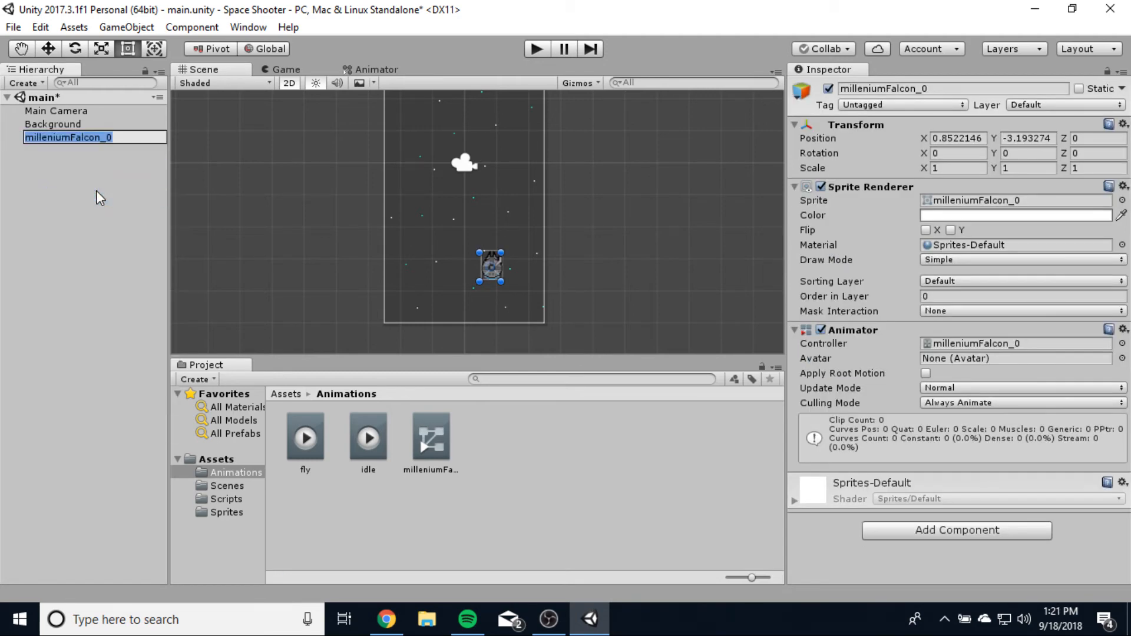
{"action": "type", "text": "PlayerShip"}
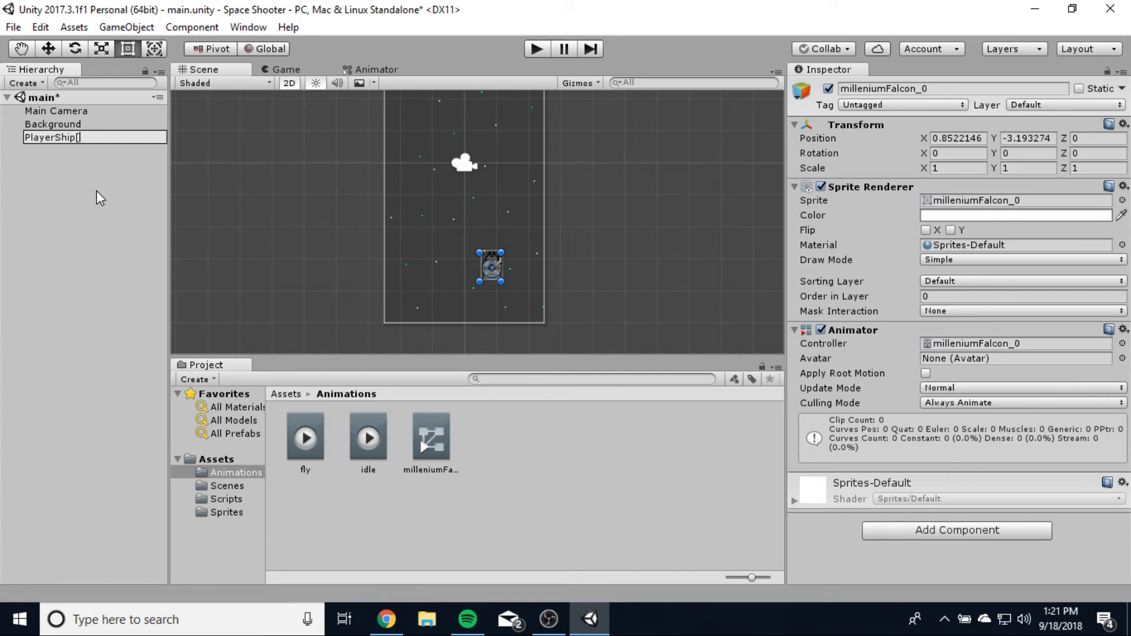
{"action": "key", "text": "Return"}
{"action": "left_click", "coordinate": [97, 190]}
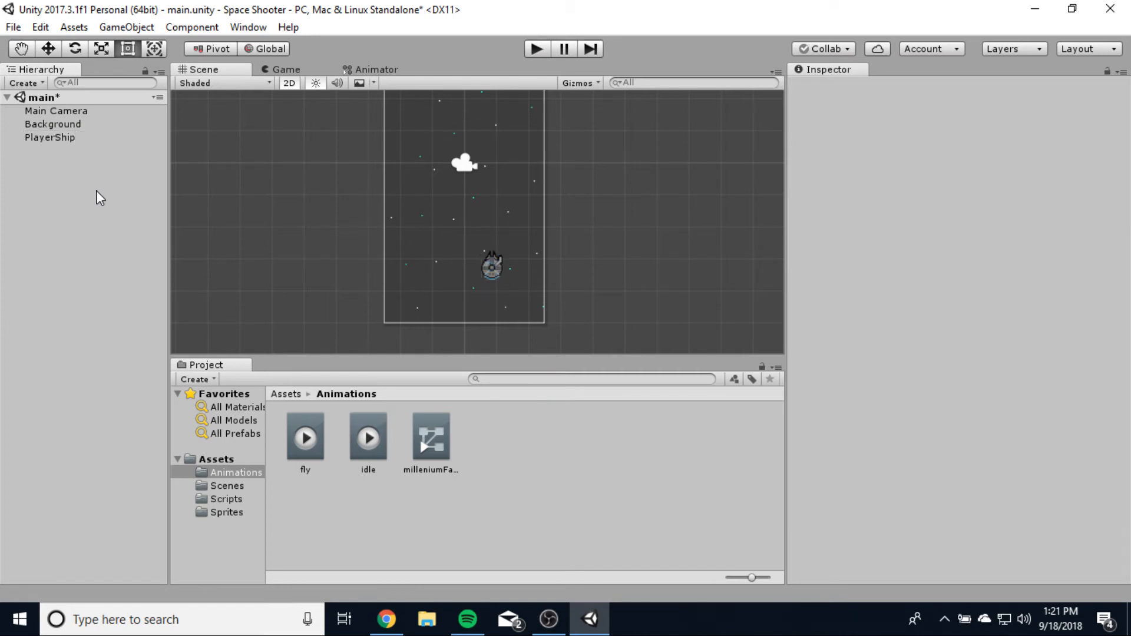
Step: Create a new tag named Ship in the project's tag list
{"action": "left_click", "coordinate": [71, 141]}
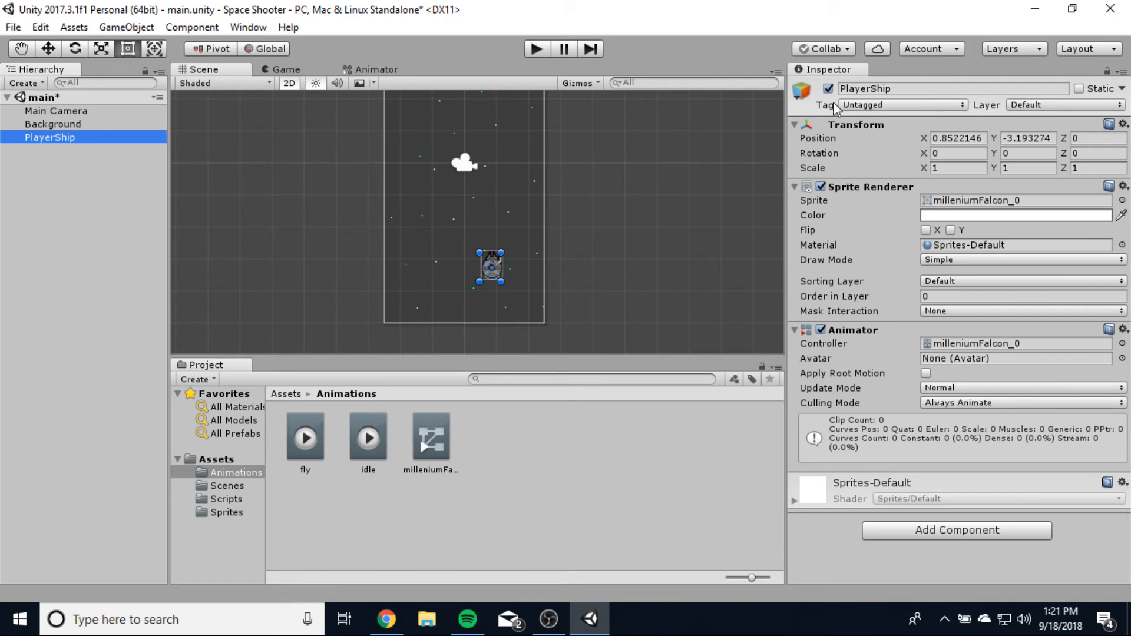
{"action": "left_click", "coordinate": [869, 106]}
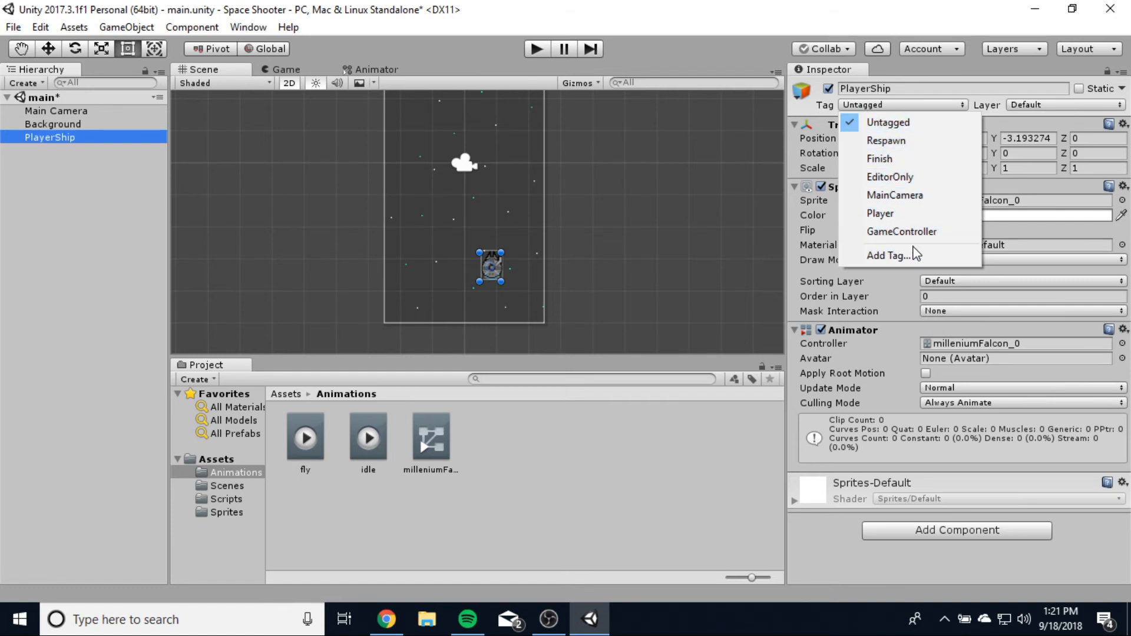
{"action": "left_click", "coordinate": [885, 254]}
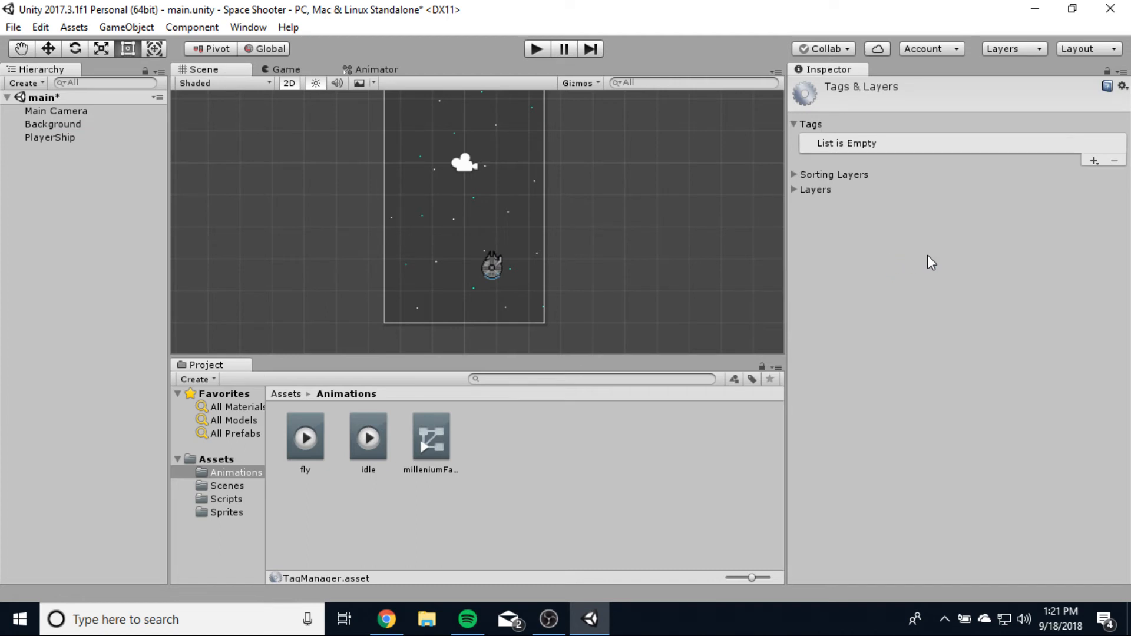
{"action": "left_click", "coordinate": [1095, 160]}
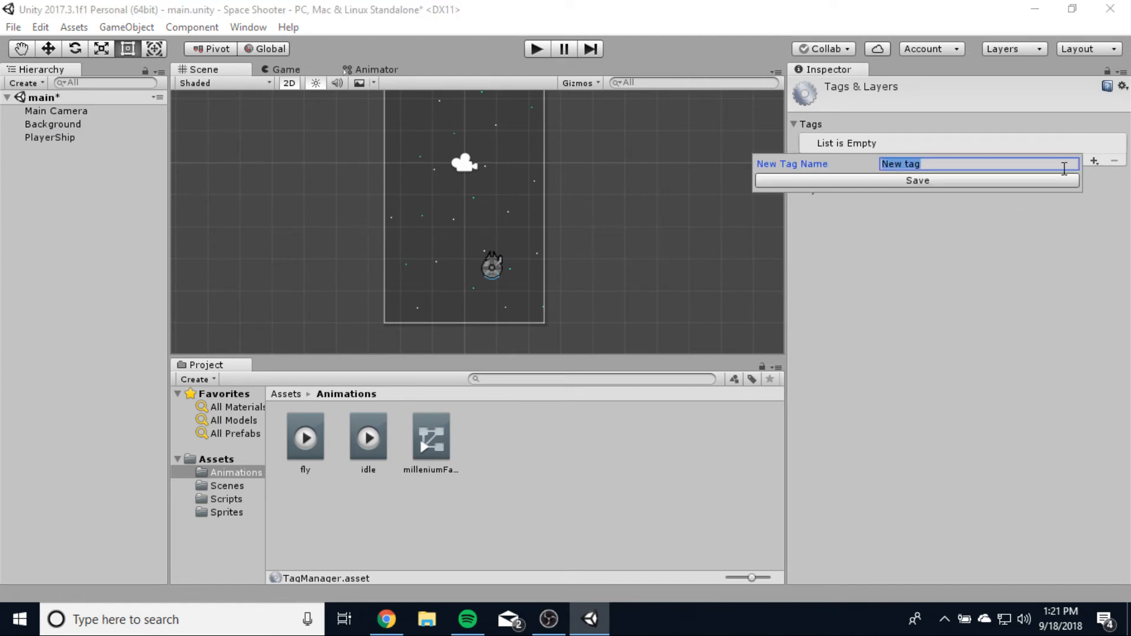
{"action": "type", "text": "Ship"}
{"action": "left_click", "coordinate": [1002, 181]}
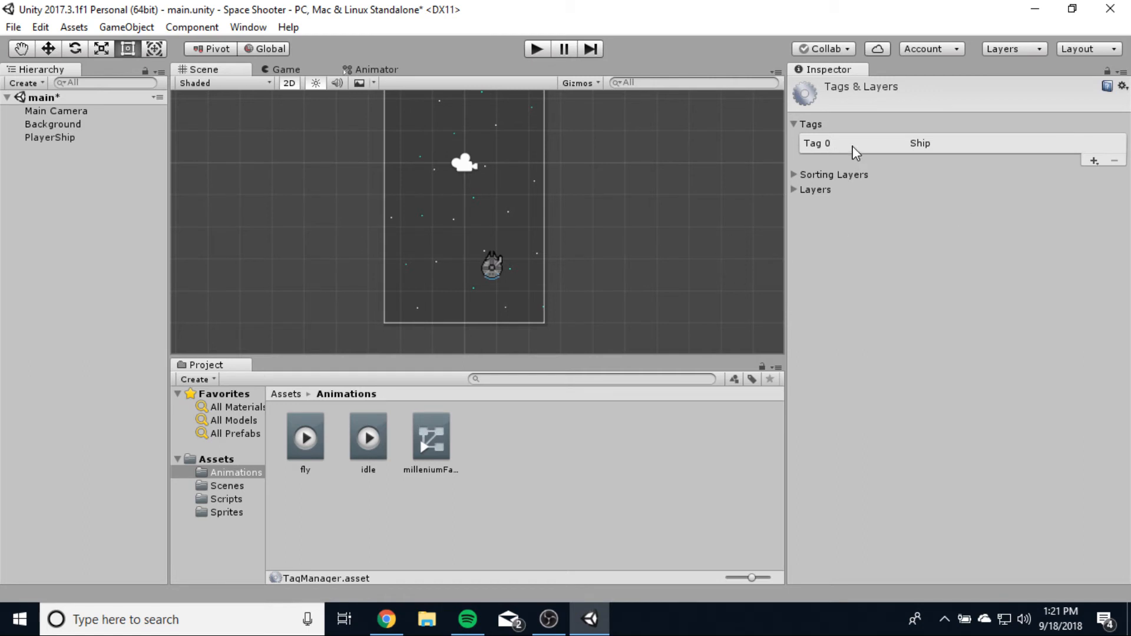
Step: Assign the Ship tag to the PlayerShip object
{"action": "left_click", "coordinate": [47, 138]}
{"action": "left_click", "coordinate": [930, 106]}
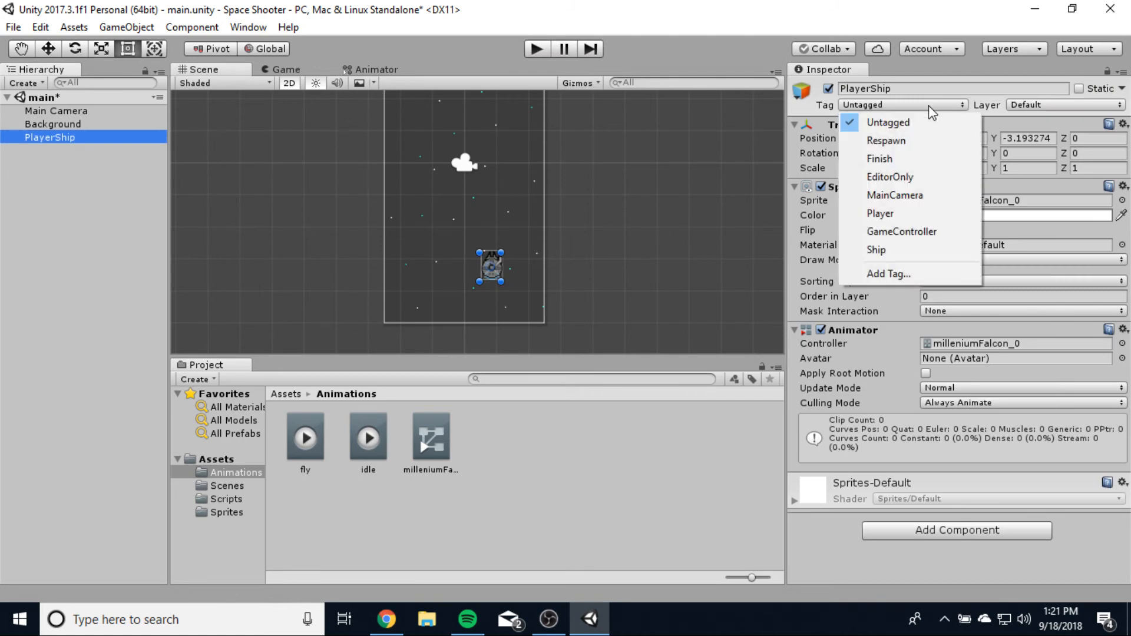
{"action": "left_click", "coordinate": [890, 250]}
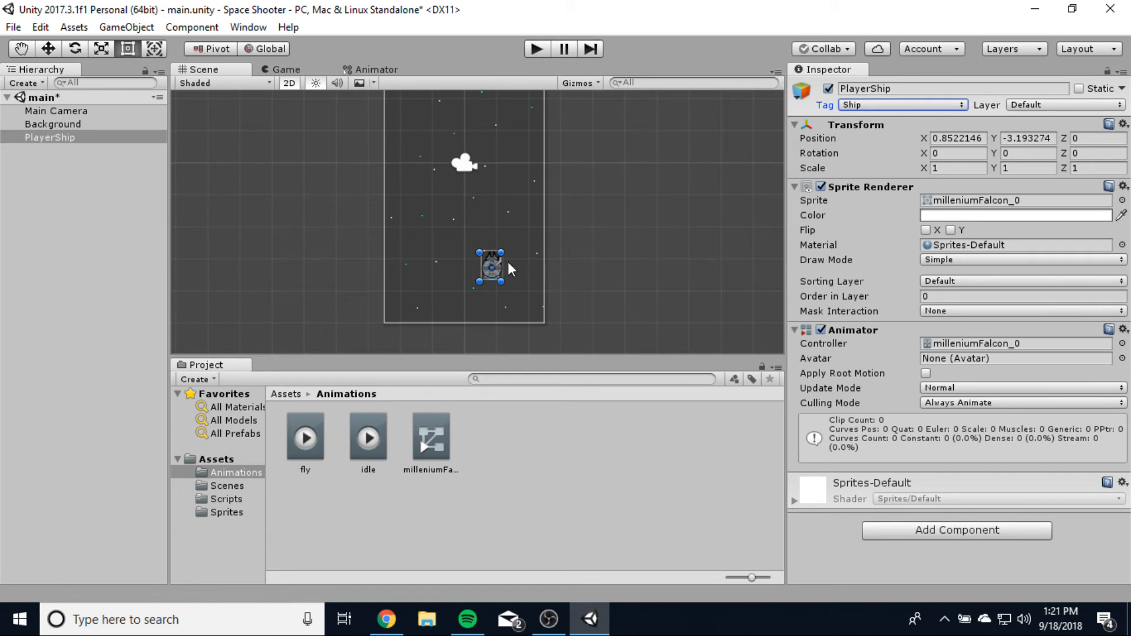
Step: Add a Circle Collider 2D component to the PlayerShip object
{"action": "left_click", "coordinate": [950, 530]}
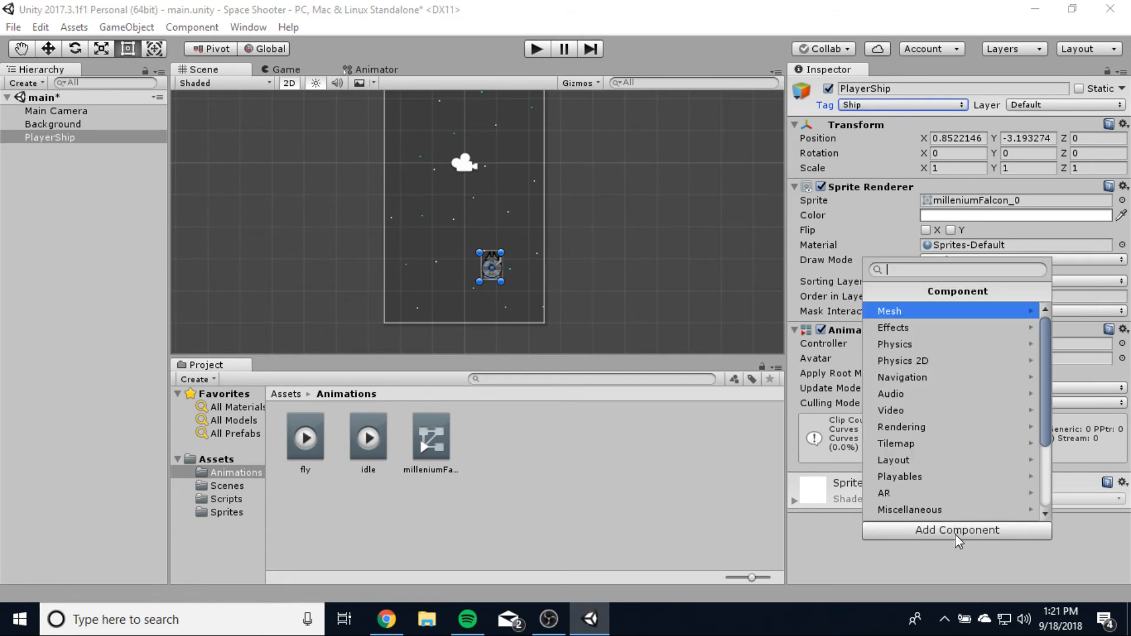
{"action": "left_click", "coordinate": [953, 361]}
{"action": "scroll", "coordinate": [507, 262], "scroll_direction": "up", "scroll_amount": 5}
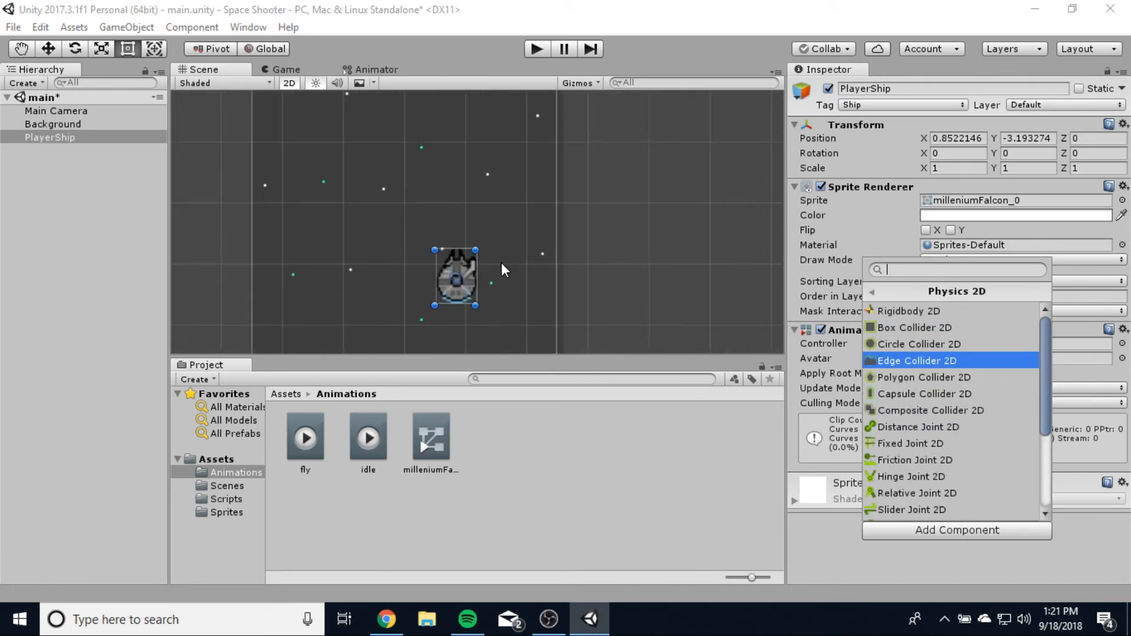
{"action": "scroll", "coordinate": [501, 263], "scroll_direction": "up", "scroll_amount": 3}
{"action": "left_click", "coordinate": [471, 286]}
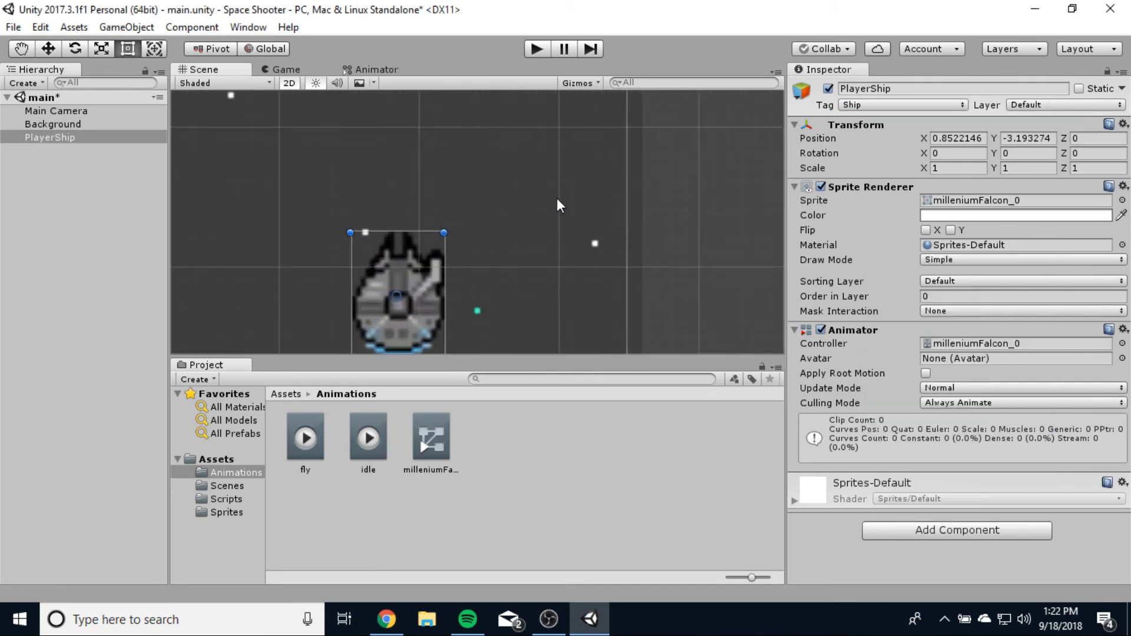
{"action": "middle_click_drag", "start_coordinate": [499, 282], "coordinate": [585, 175]}
{"action": "scroll", "coordinate": [554, 227], "scroll_direction": "up", "scroll_amount": 3}
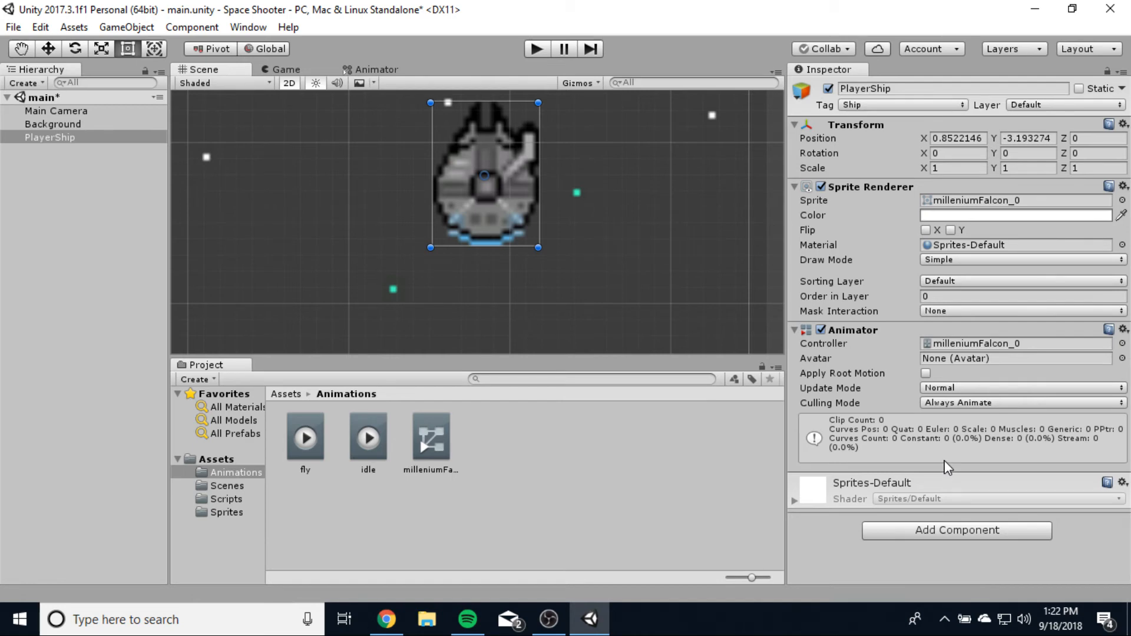
{"action": "left_click", "coordinate": [936, 523]}
{"action": "left_click", "coordinate": [949, 356]}
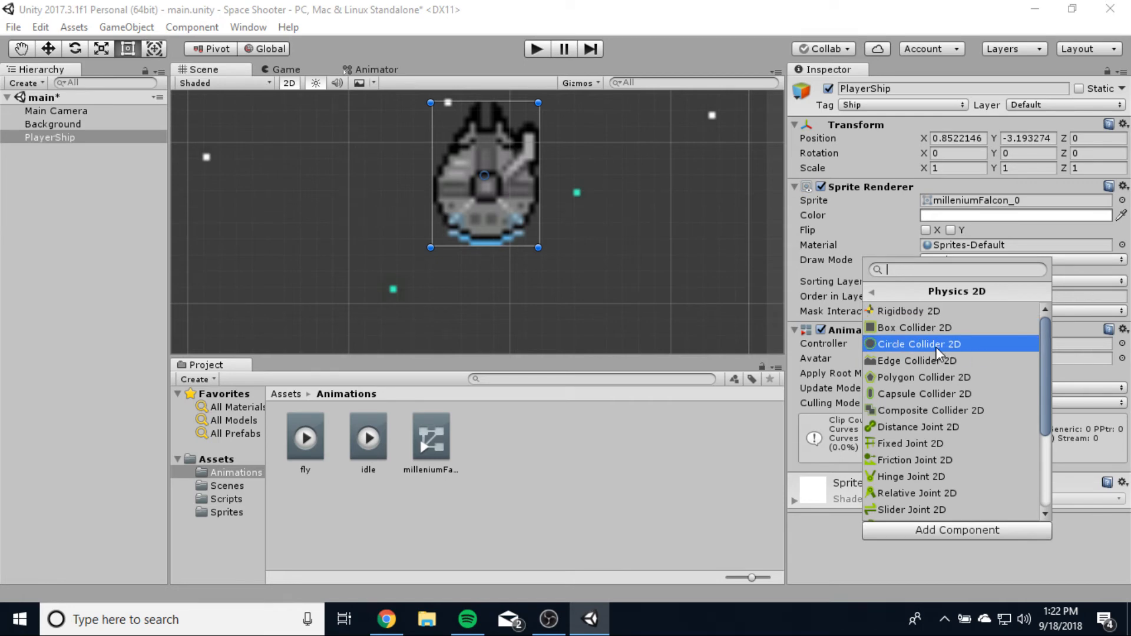
{"action": "left_click", "coordinate": [935, 345]}
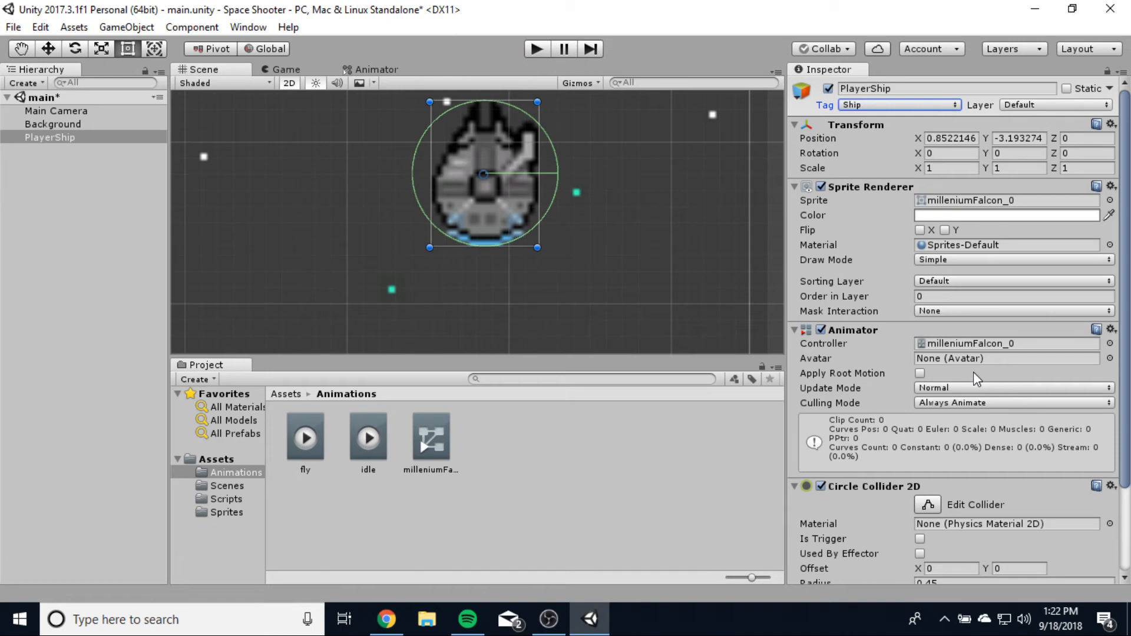
Step: Fit the circle collider to the ship's hull with a radius of 0.32 and a Y offset of -0.06
{"action": "scroll", "coordinate": [912, 443], "scroll_direction": "down", "scroll_amount": 3}
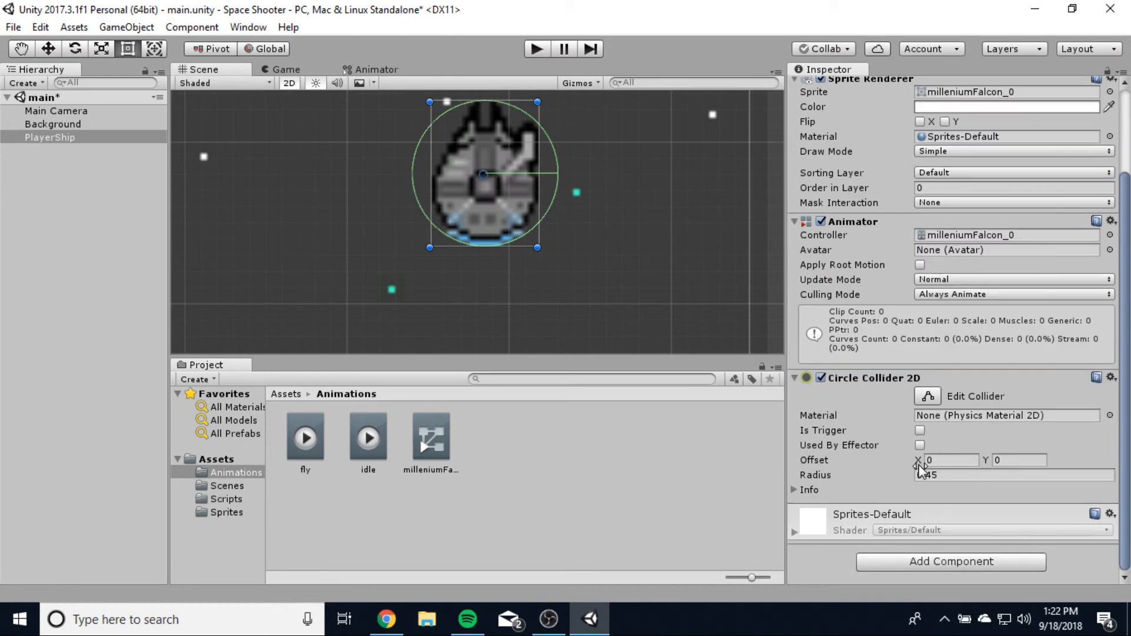
{"action": "left_click_drag", "start_coordinate": [892, 476], "coordinate": [882, 473]}
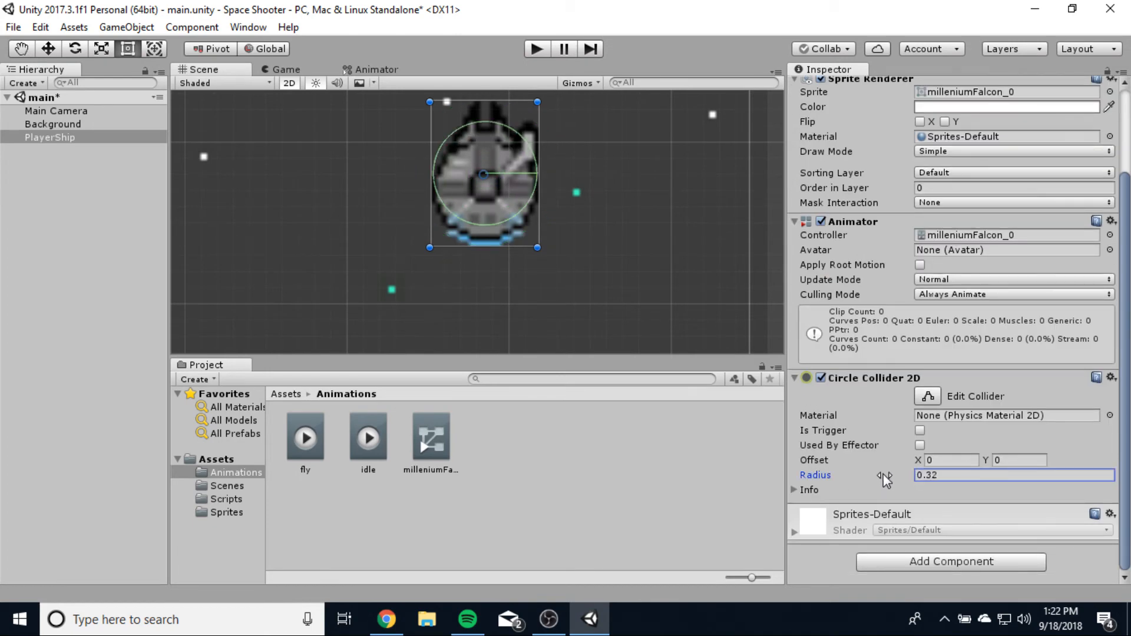
{"action": "left_click", "coordinate": [987, 460]}
{"action": "left_click_drag", "start_coordinate": [987, 460], "coordinate": [991, 463]}
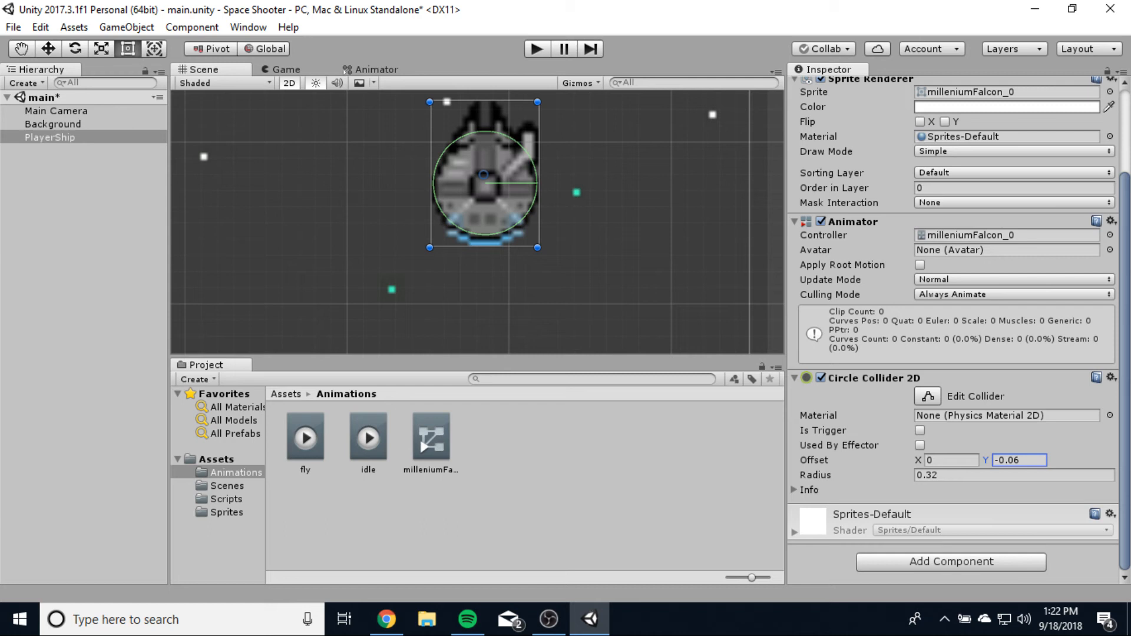
Step: Add a Rigidbody 2D component to the PlayerShip object
{"action": "left_click", "coordinate": [929, 563]}
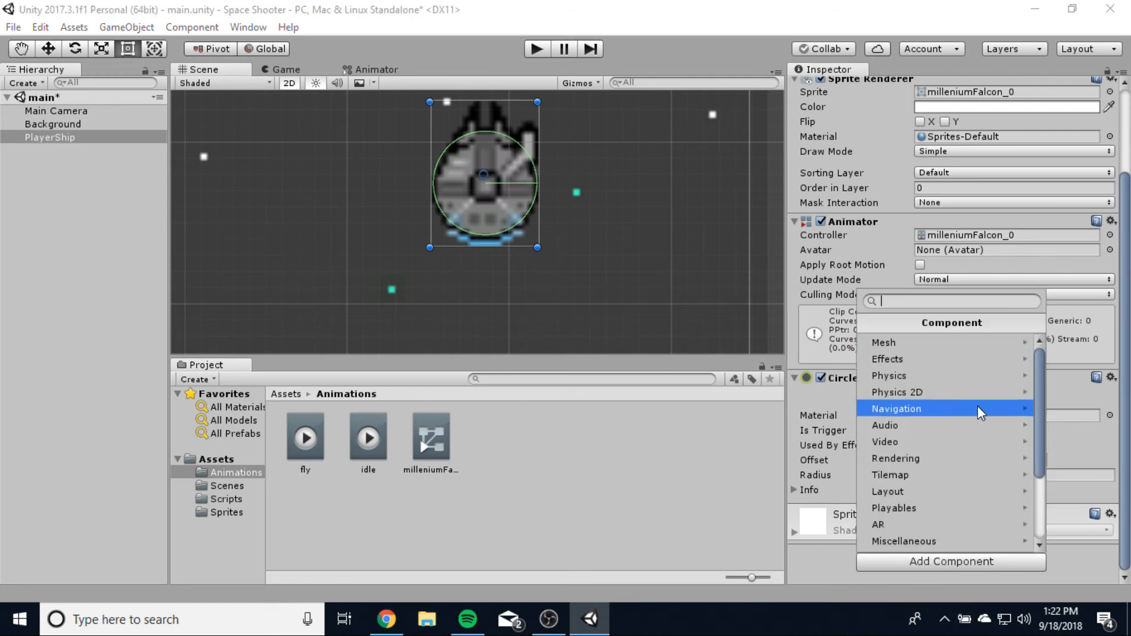
{"action": "left_click", "coordinate": [917, 389]}
{"action": "left_click", "coordinate": [906, 352]}
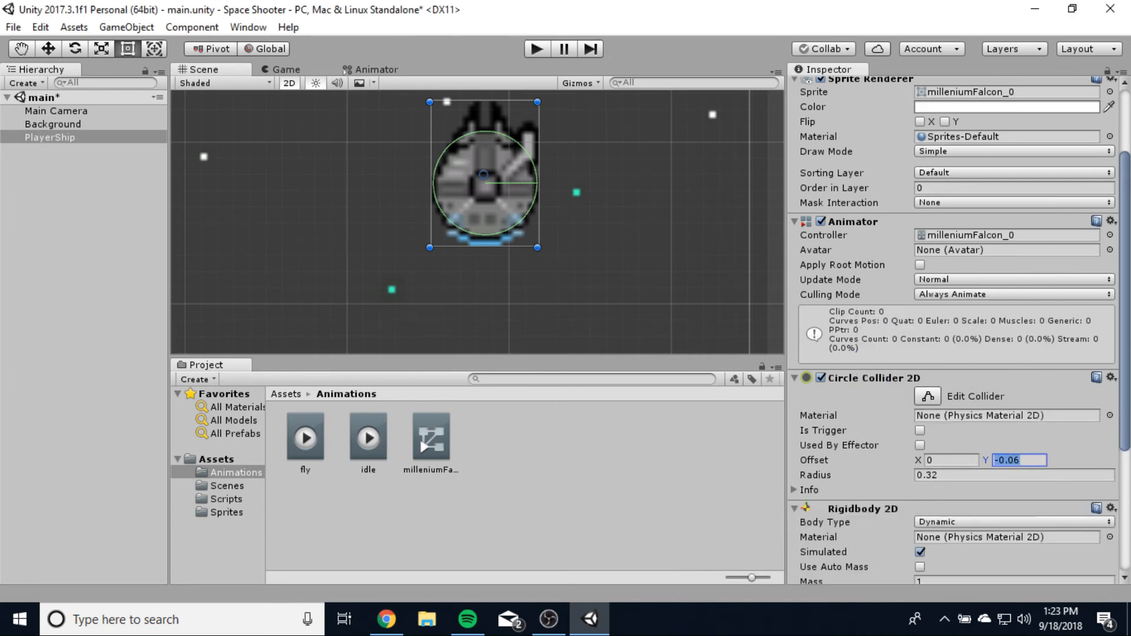
{"action": "key", "text": "alt+Tab"}
{"action": "key", "text": "alt+Tab"}
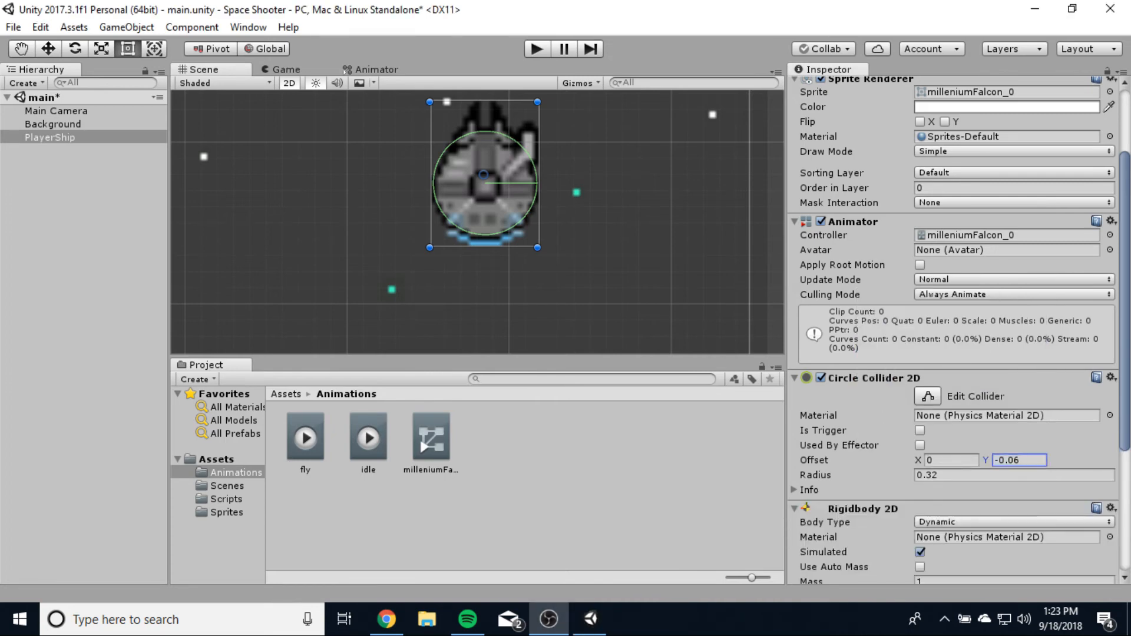
Step: Set the rigidbody's gravity scale to 0 and freeze its Z rotation
{"action": "scroll", "coordinate": [906, 496], "scroll_direction": "down", "scroll_amount": 6}
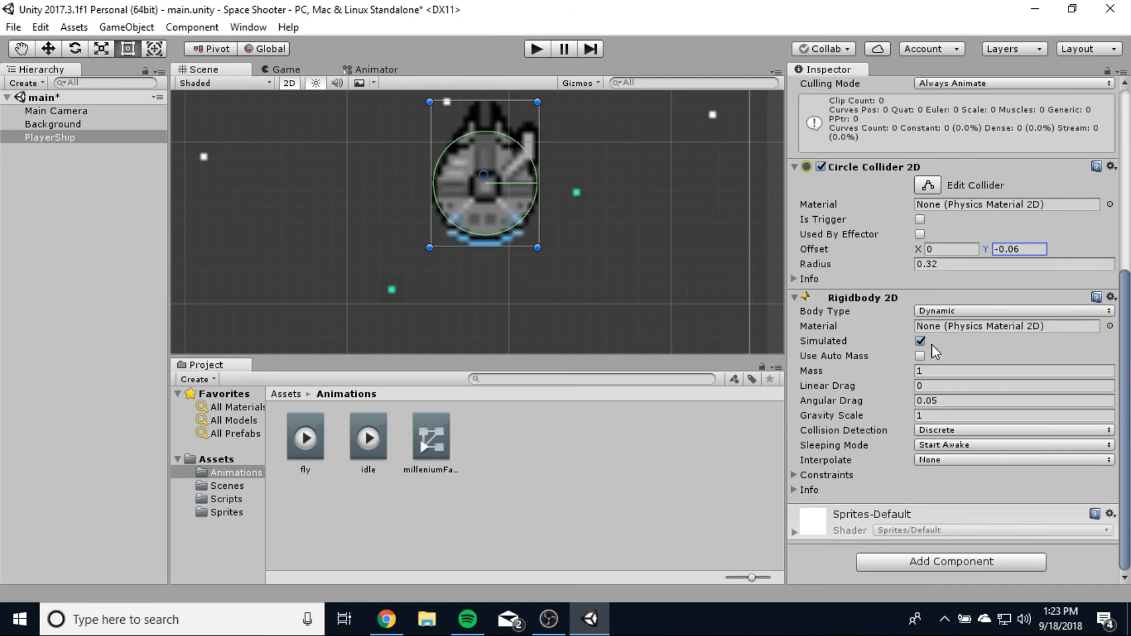
{"action": "left_click", "coordinate": [926, 415]}
{"action": "type", "text": "0"}
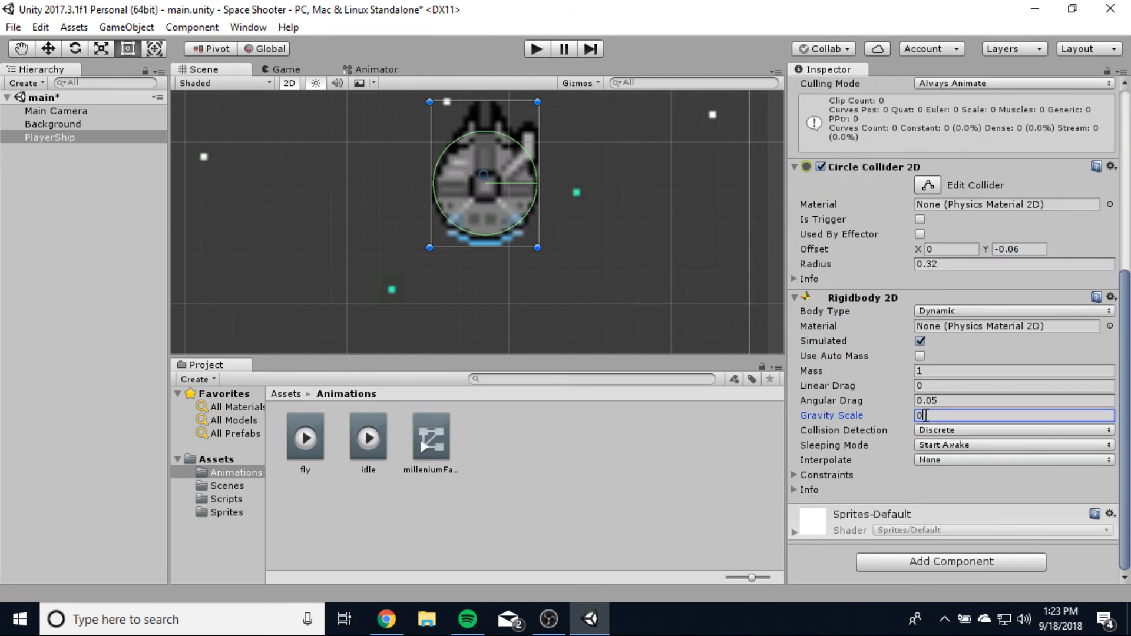
{"action": "left_click", "coordinate": [797, 475]}
{"action": "left_click", "coordinate": [920, 505]}
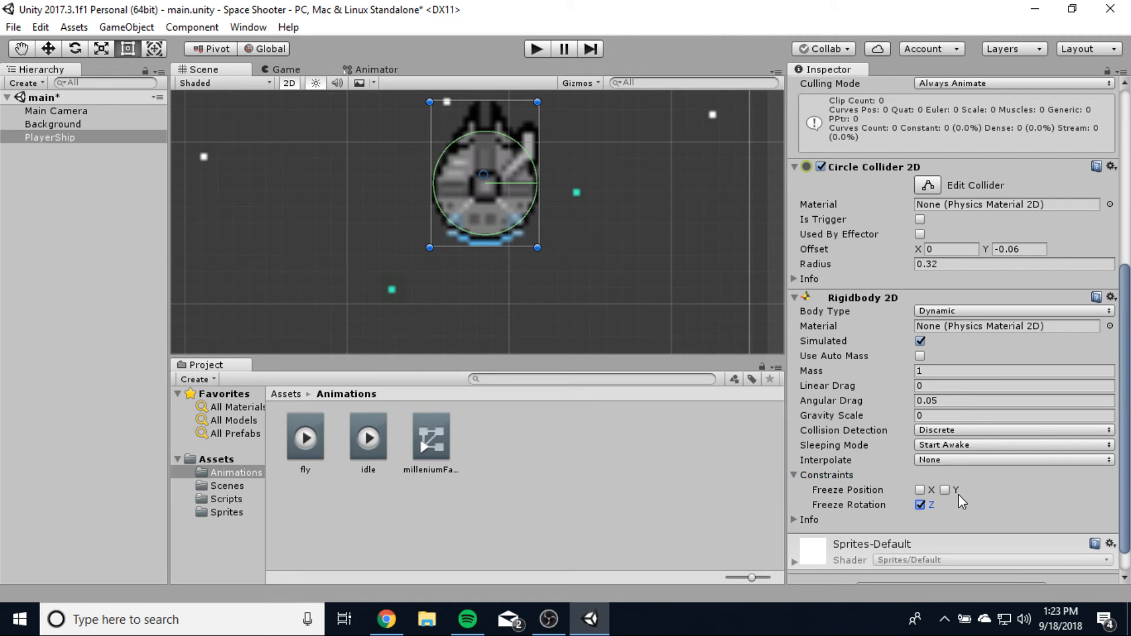
Step: Attach the Move script to the PlayerShip object
{"action": "scroll", "coordinate": [633, 261], "scroll_direction": "down", "scroll_amount": 5}
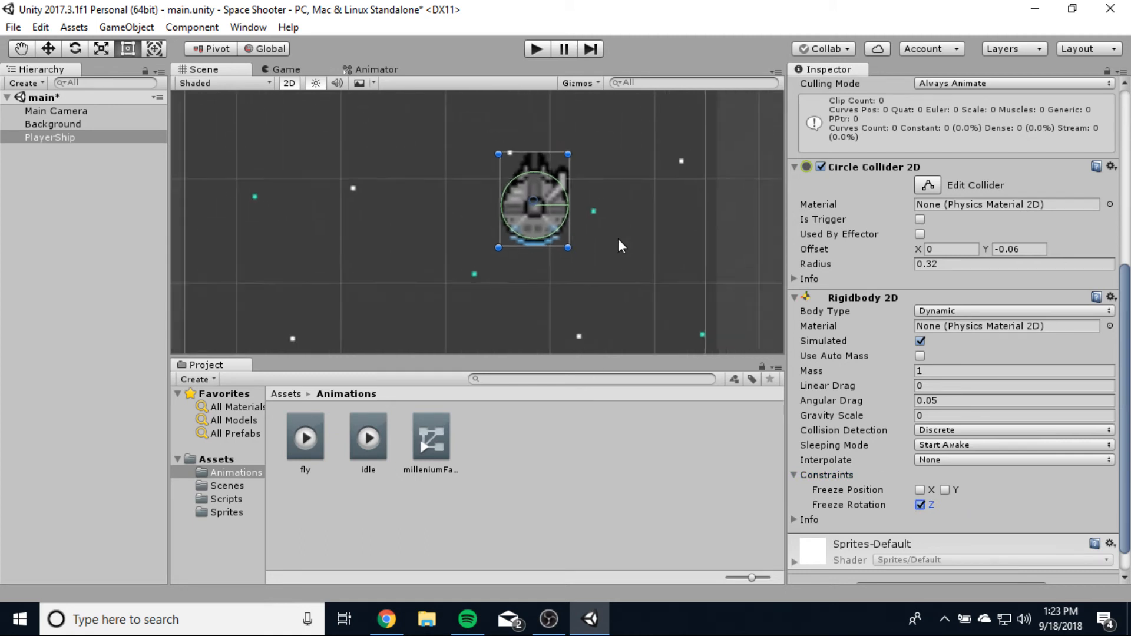
{"action": "scroll", "coordinate": [616, 240], "scroll_direction": "down", "scroll_amount": 2}
{"action": "scroll", "coordinate": [969, 465], "scroll_direction": "down", "scroll_amount": 2}
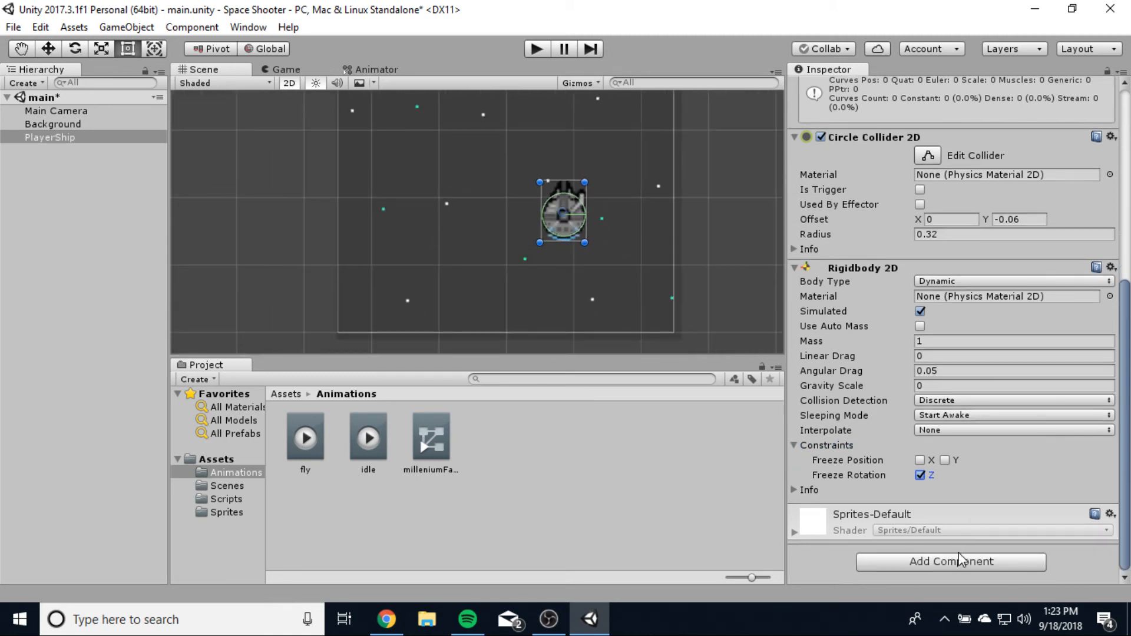
{"action": "left_click", "coordinate": [955, 562]}
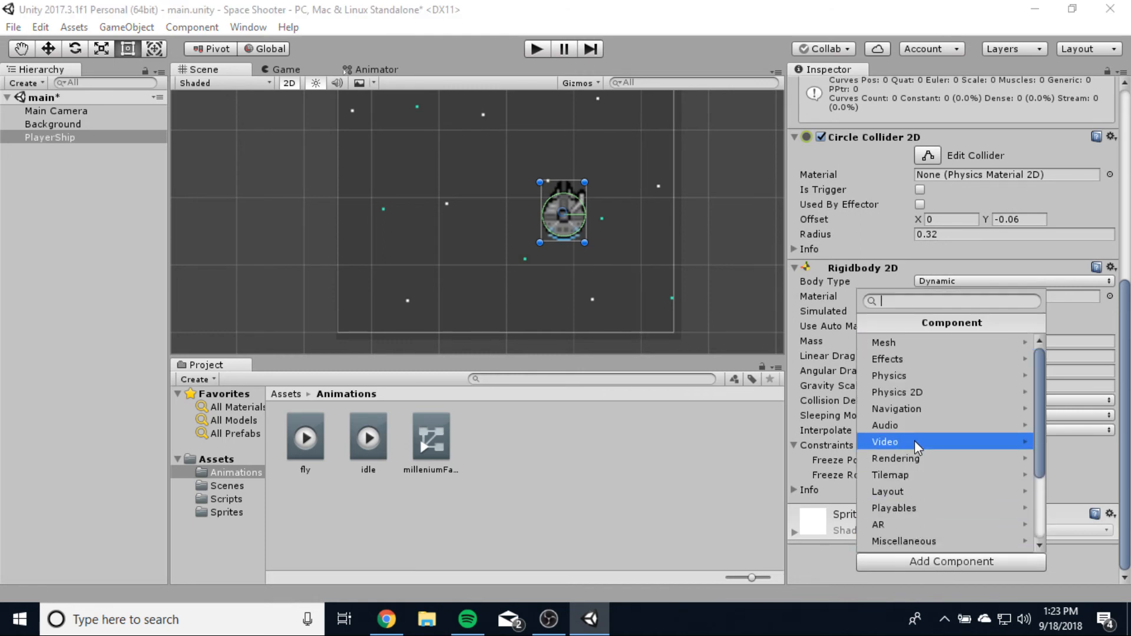
{"action": "scroll", "coordinate": [915, 440], "scroll_direction": "down", "scroll_amount": 3}
{"action": "left_click", "coordinate": [903, 461]}
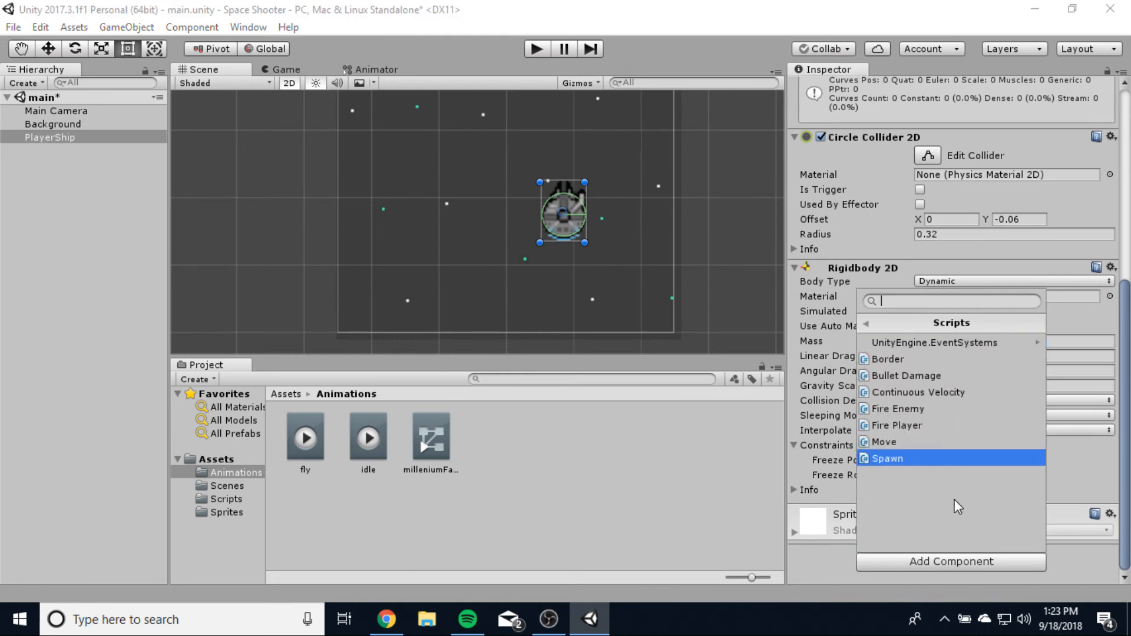
{"action": "left_click", "coordinate": [909, 441]}
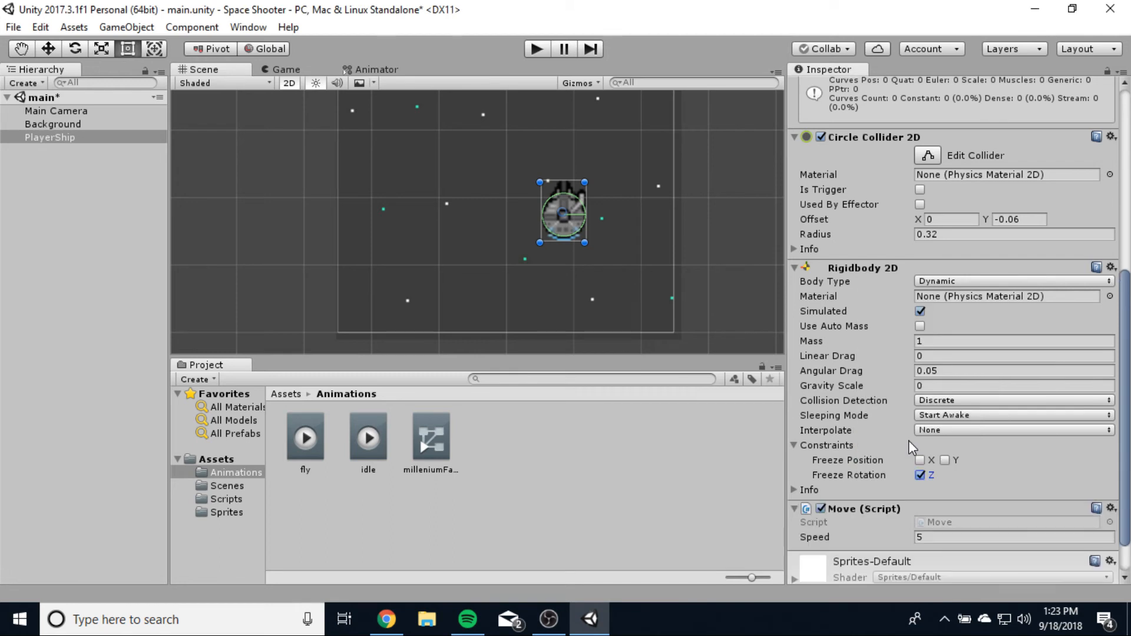
{"action": "scroll", "coordinate": [887, 418], "scroll_direction": "down", "scroll_amount": 2}
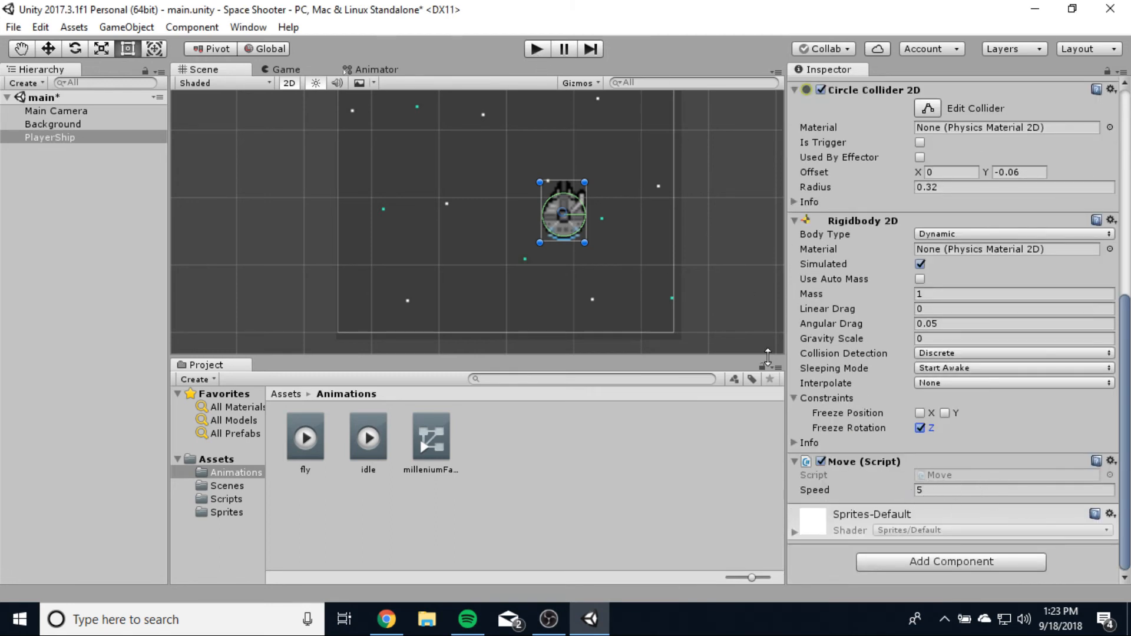
Step: Run the game and steer the ship in all four directions to test its movement, ending with play mode stopped
{"action": "left_click", "coordinate": [536, 48]}
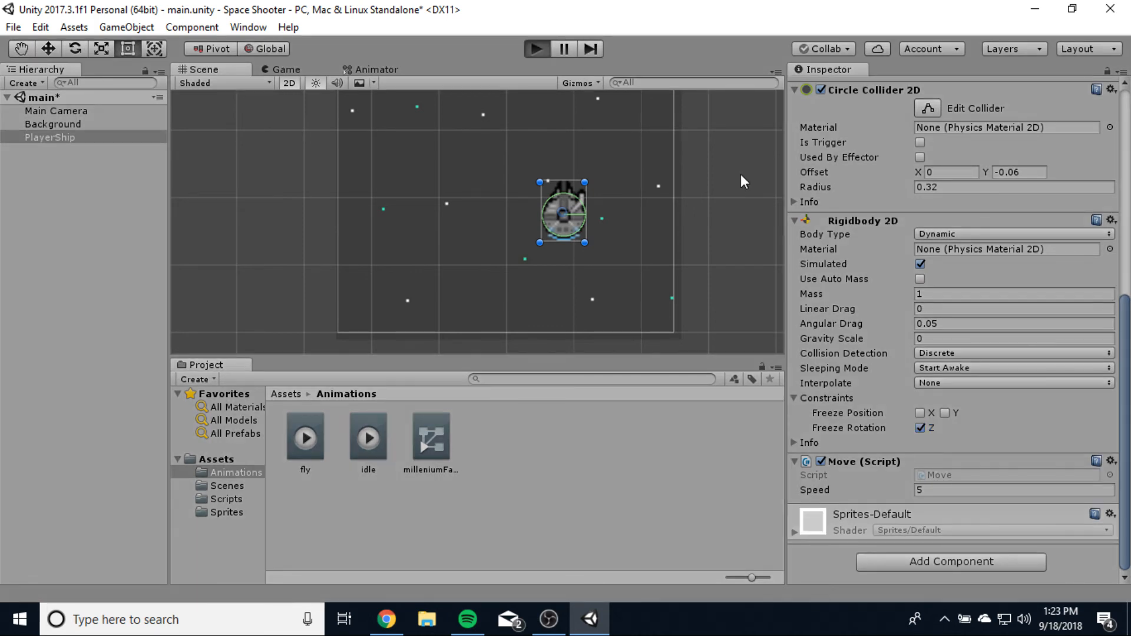
{"action": "key", "text": "Left"}
{"action": "key", "text": "Right"}
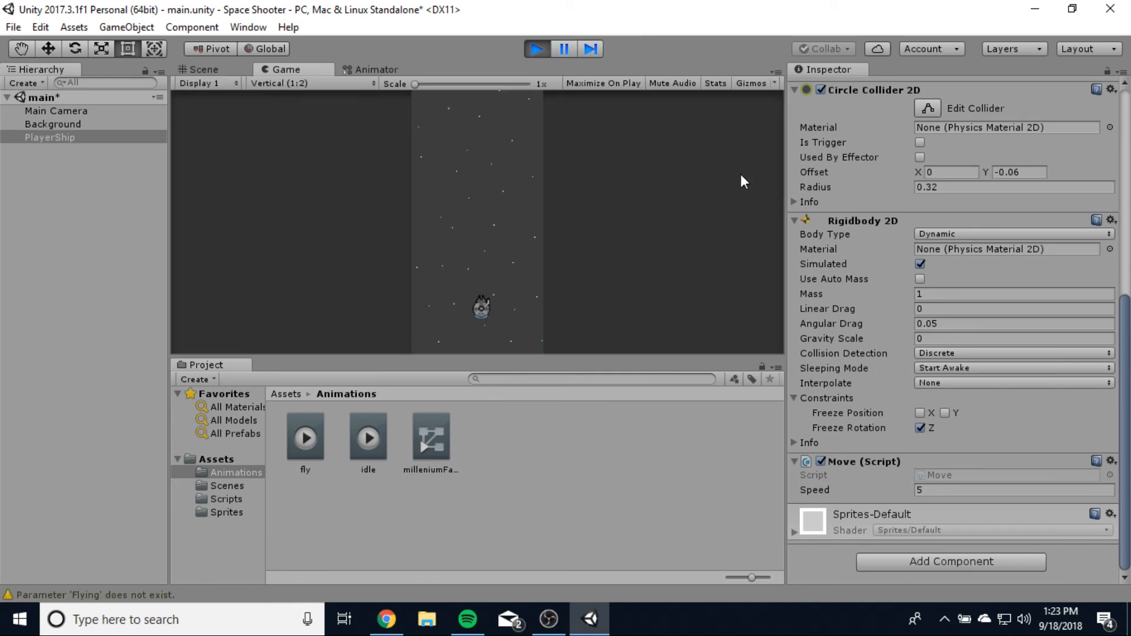
{"action": "key", "text": "Left"}
{"action": "key", "text": "Right"}
{"action": "key", "text": "Down"}
{"action": "key", "text": "Right"}
{"action": "key", "text": "Up"}
{"action": "key", "text": "Right"}
{"action": "key", "text": "Left"}
{"action": "key", "text": "Down"}
{"action": "key", "text": "Left"}
{"action": "key", "text": "Right"}
{"action": "key", "text": "Up"}
{"action": "key", "text": "Down"}
{"action": "key", "text": "Left"}
{"action": "key", "text": "Right"}
{"action": "key", "text": "Down"}
{"action": "key", "text": "Left"}
{"action": "key", "text": "Right"}
{"action": "key", "text": "Up"}
{"action": "key", "text": "Left"}
{"action": "key", "text": "Down"}
{"action": "key", "text": "Left"}
{"action": "key", "text": "Up"}
{"action": "key", "text": "Right"}
{"action": "key", "text": "Down"}
{"action": "key", "text": "Right"}
{"action": "key", "text": "Up"}
{"action": "key", "text": "Left"}
{"action": "key", "text": "Down"}
{"action": "key", "text": "Left"}
{"action": "key", "text": "Up"}
{"action": "key", "text": "Right"}
{"action": "key", "text": "Down"}
{"action": "key", "text": "Right"}
{"action": "key", "text": "Up"}
{"action": "key", "text": "Left"}
{"action": "key", "text": "Down"}
{"action": "left_click", "coordinate": [537, 50]}
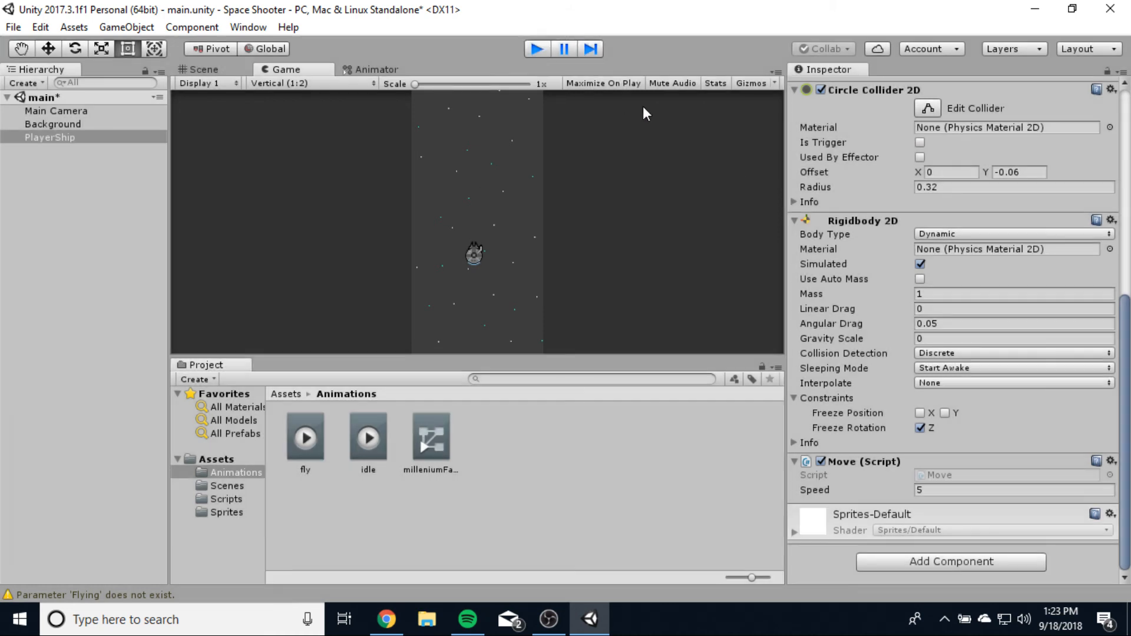
Step: Examine the conditions on the transitions between idle and fly in the ship's animator, along with the fly state
{"action": "left_click", "coordinate": [352, 68]}
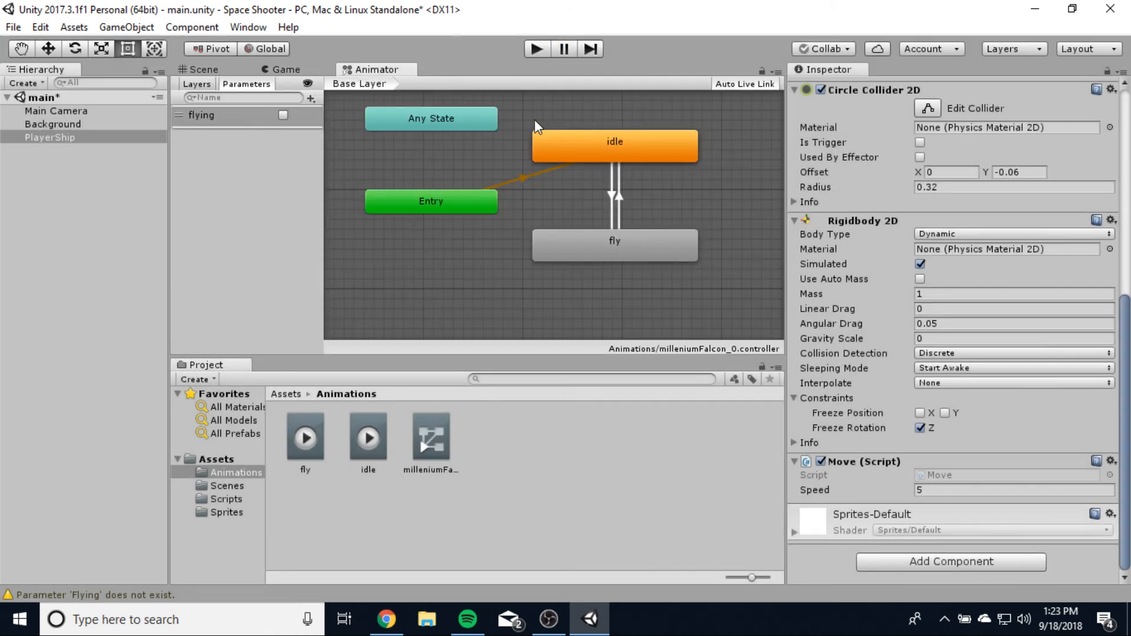
{"action": "left_click", "coordinate": [612, 195]}
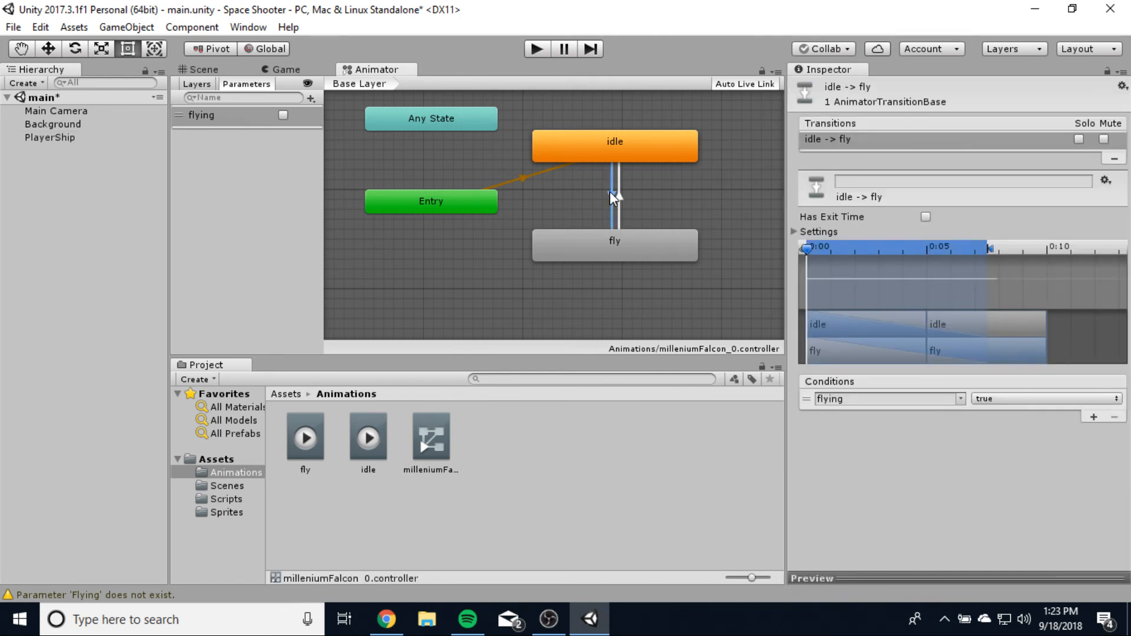
{"action": "left_click", "coordinate": [620, 199]}
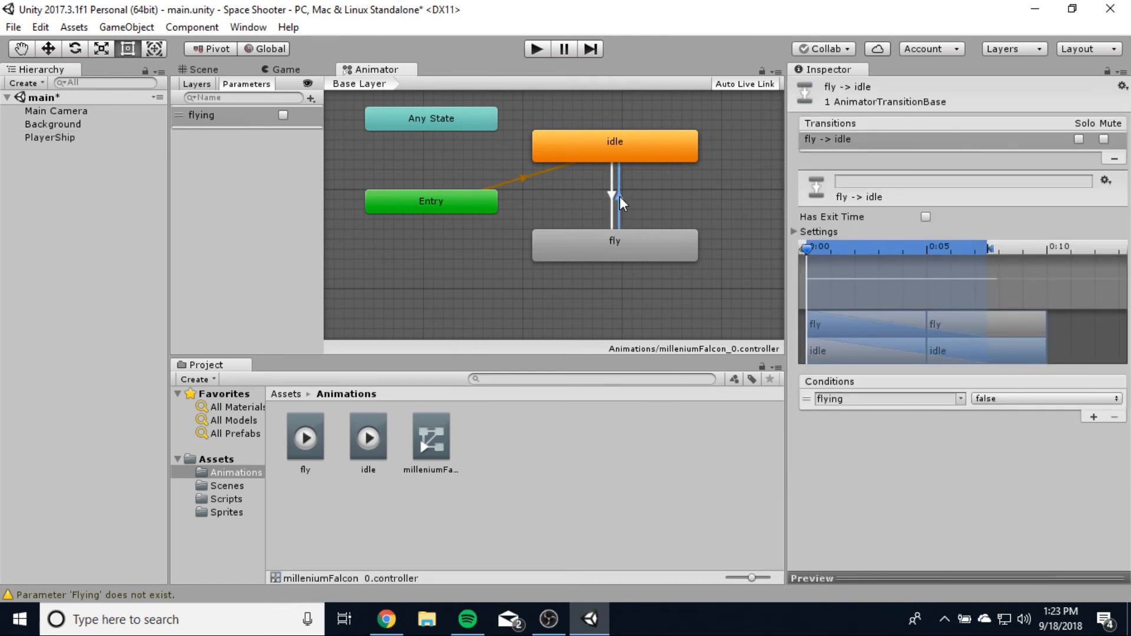
{"action": "left_click", "coordinate": [609, 196]}
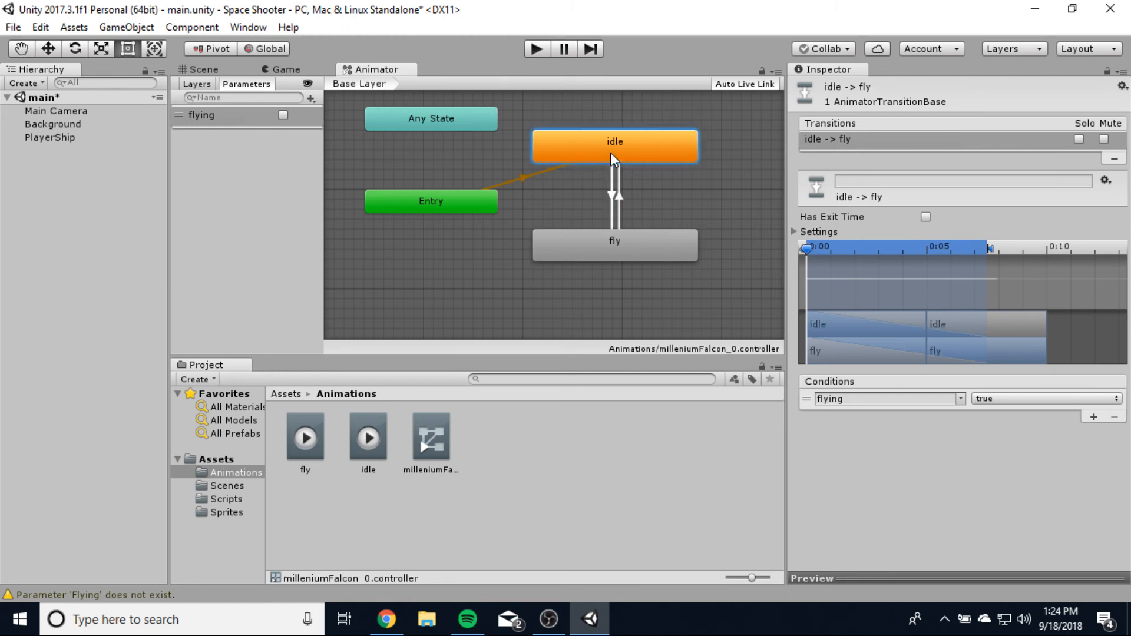
{"action": "left_click", "coordinate": [618, 245]}
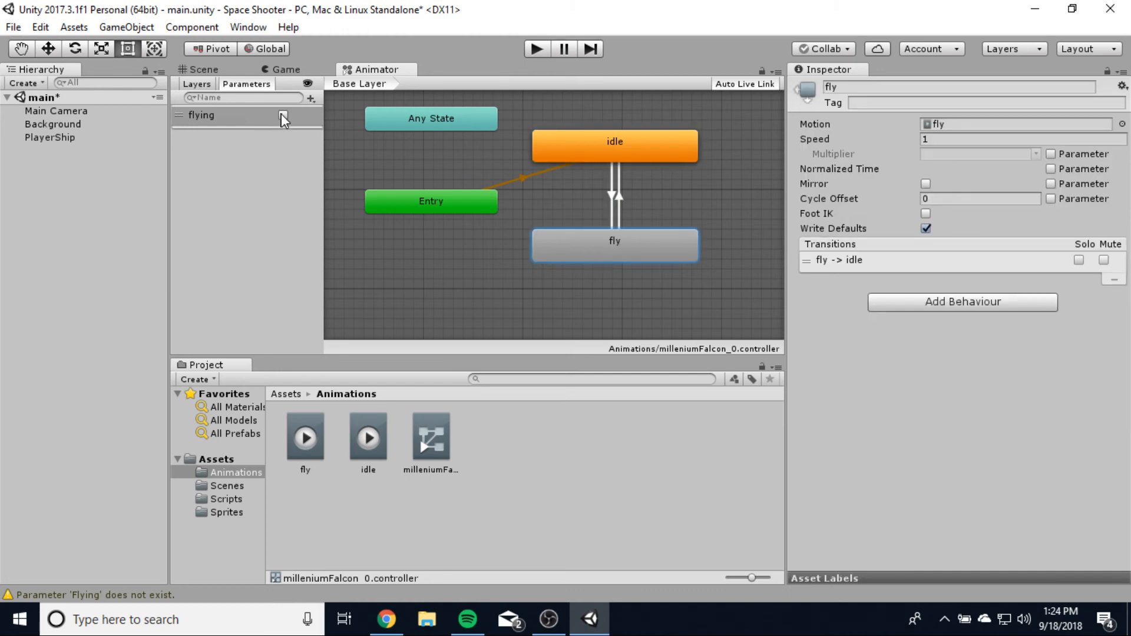
Step: Dock the Animator window beside the Scene view and show the Game view next to it
{"action": "left_click_drag", "start_coordinate": [365, 70], "coordinate": [676, 180]}
{"action": "left_click", "coordinate": [665, 115]}
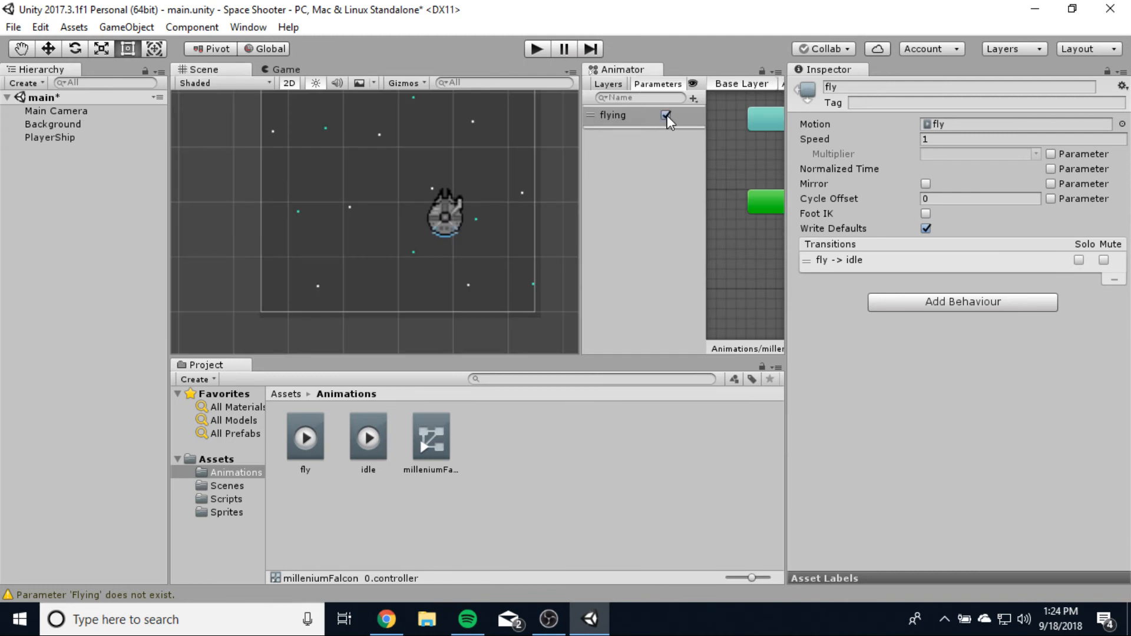
{"action": "left_click", "coordinate": [285, 70]}
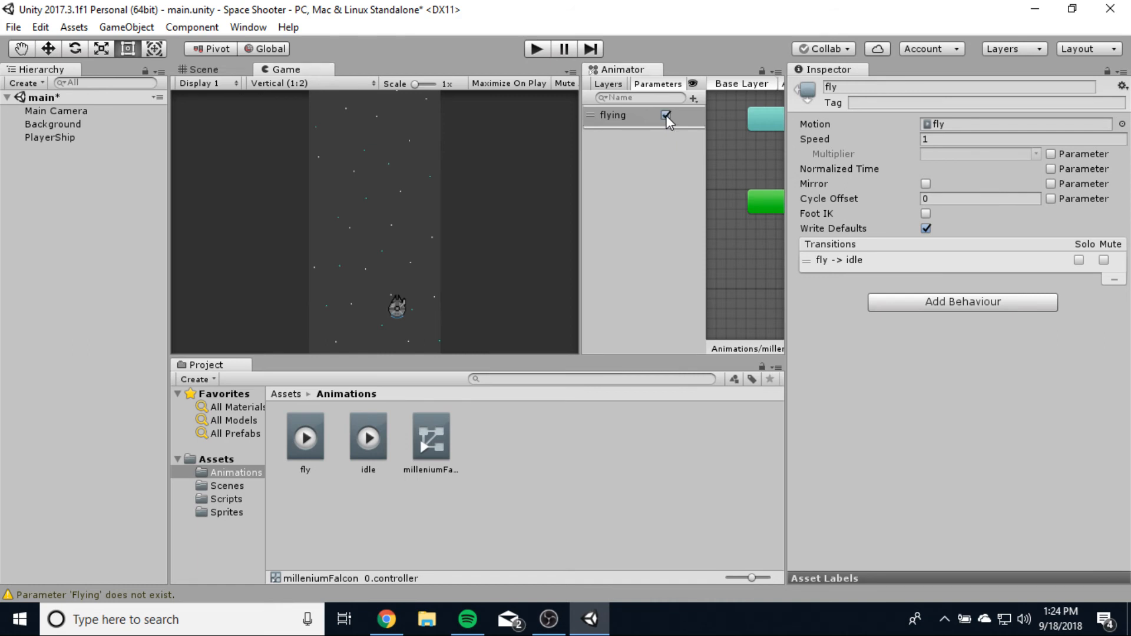
Step: Run the game and toggle the flying parameter on and off to test the ship's animation, then stop play mode
{"action": "left_click", "coordinate": [535, 49]}
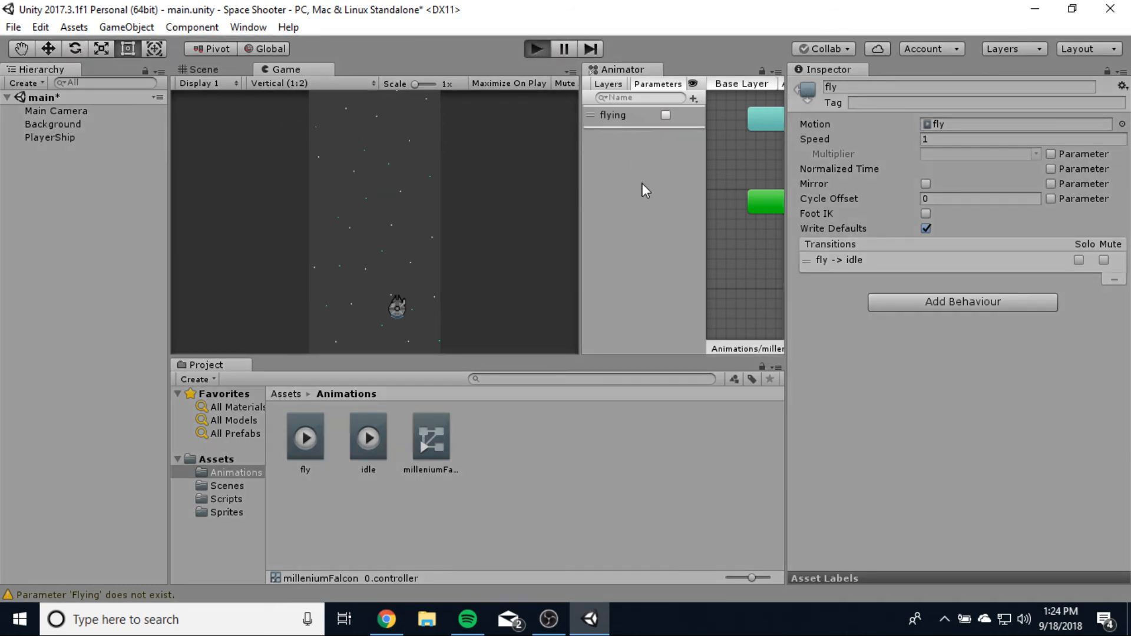
{"action": "left_click", "coordinate": [665, 115]}
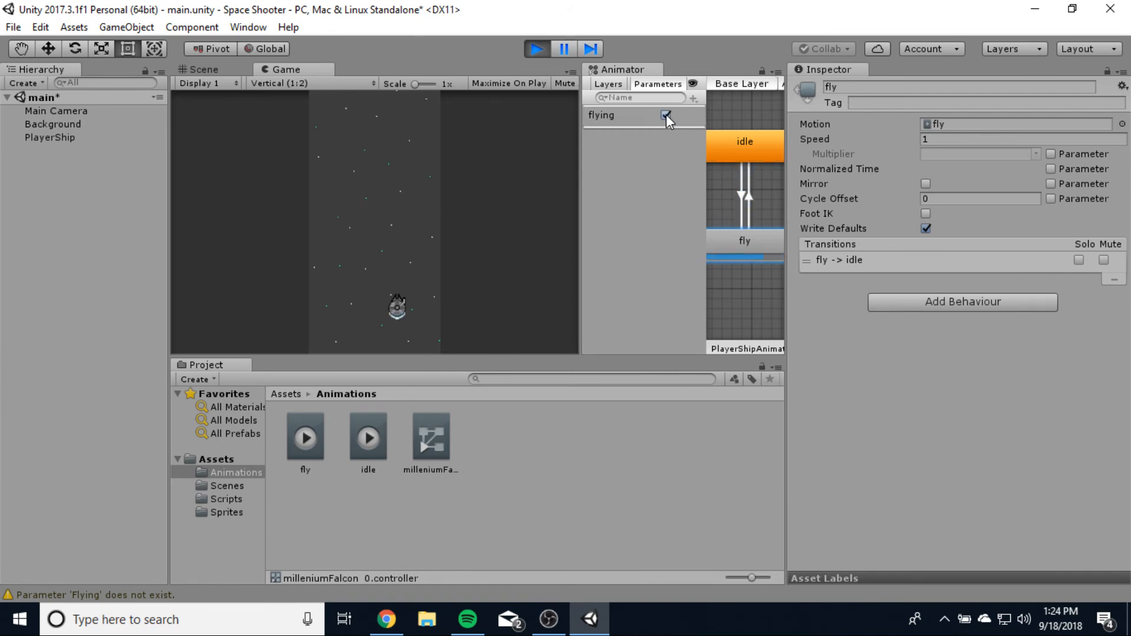
{"action": "left_click", "coordinate": [666, 114]}
{"action": "left_click", "coordinate": [545, 48]}
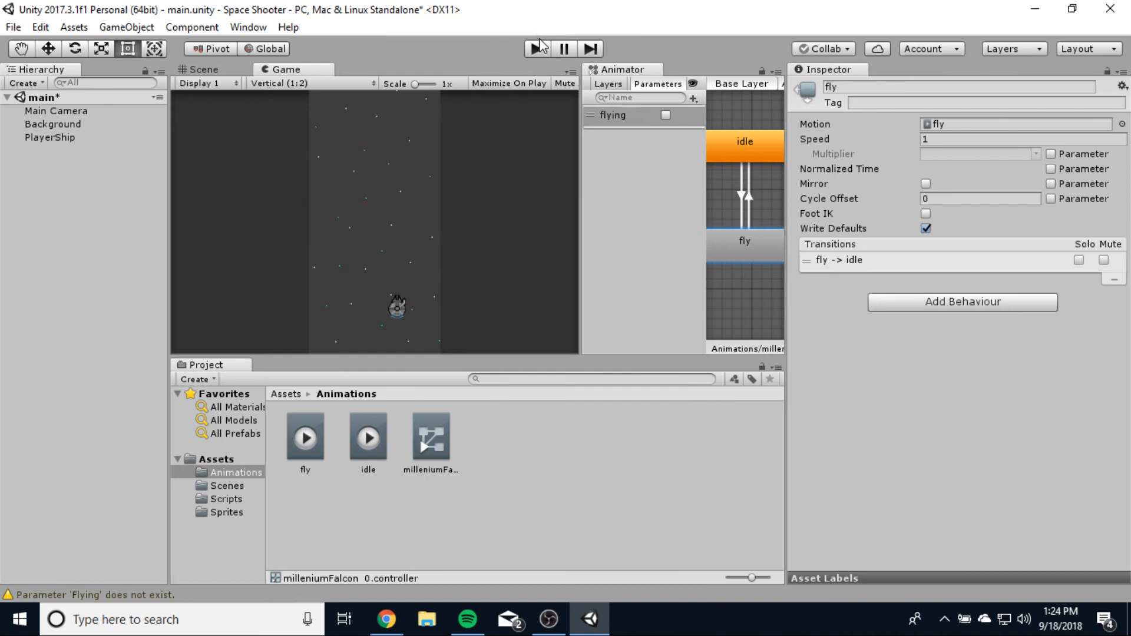
Step: Check the parameter name used in the Move script and rename the animator's flying parameter to Flying
{"action": "left_click", "coordinate": [226, 499]}
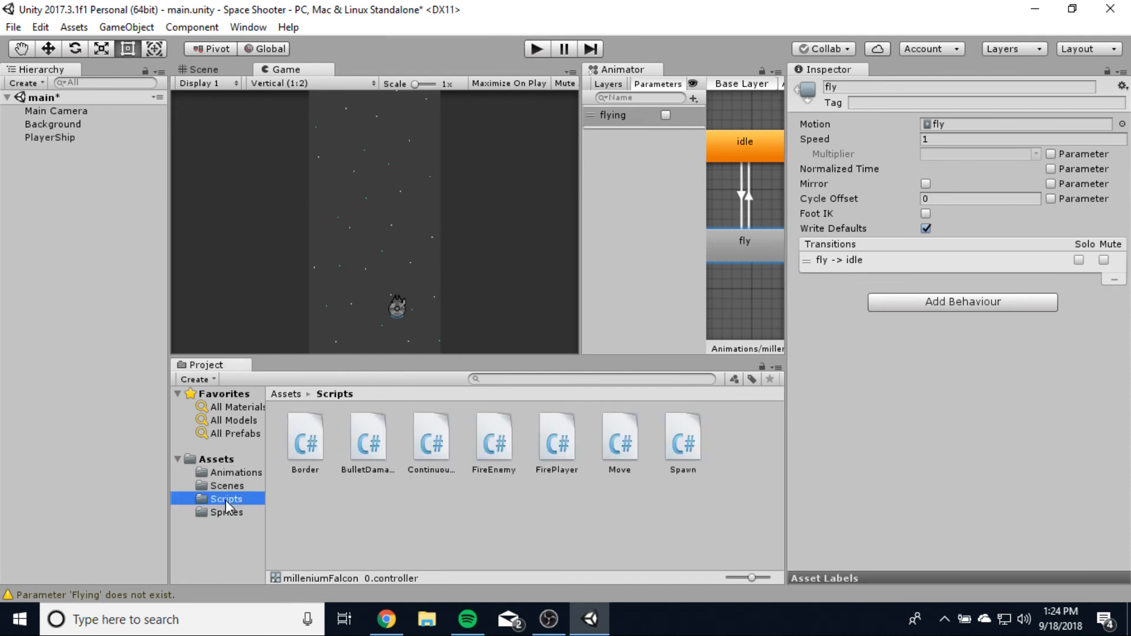
{"action": "left_click", "coordinate": [631, 446]}
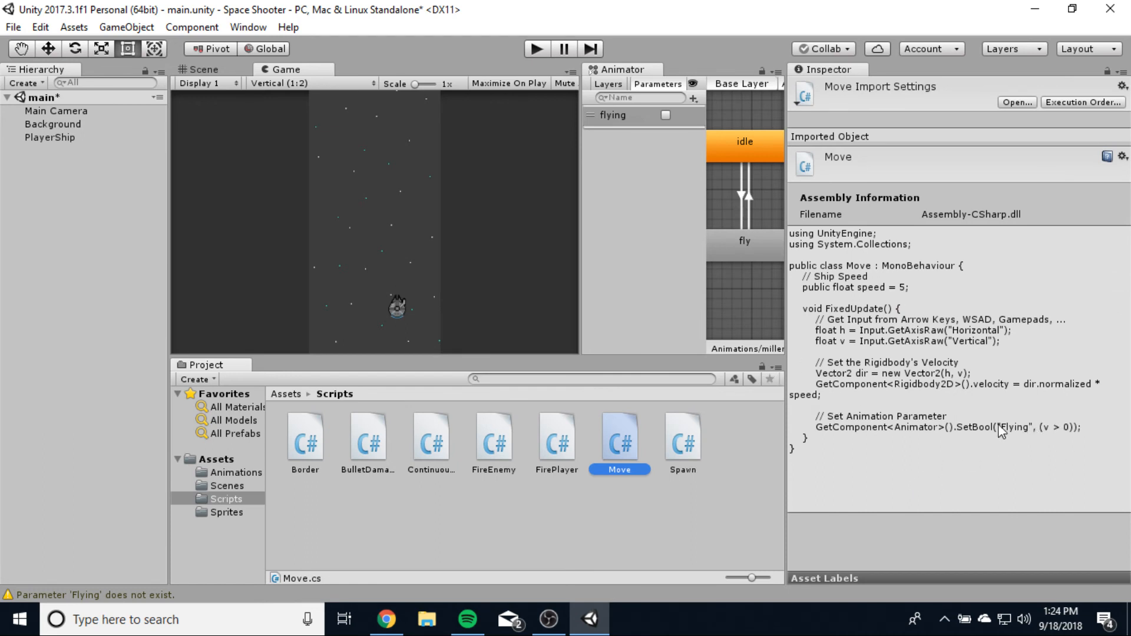
{"action": "left_click", "coordinate": [618, 120]}
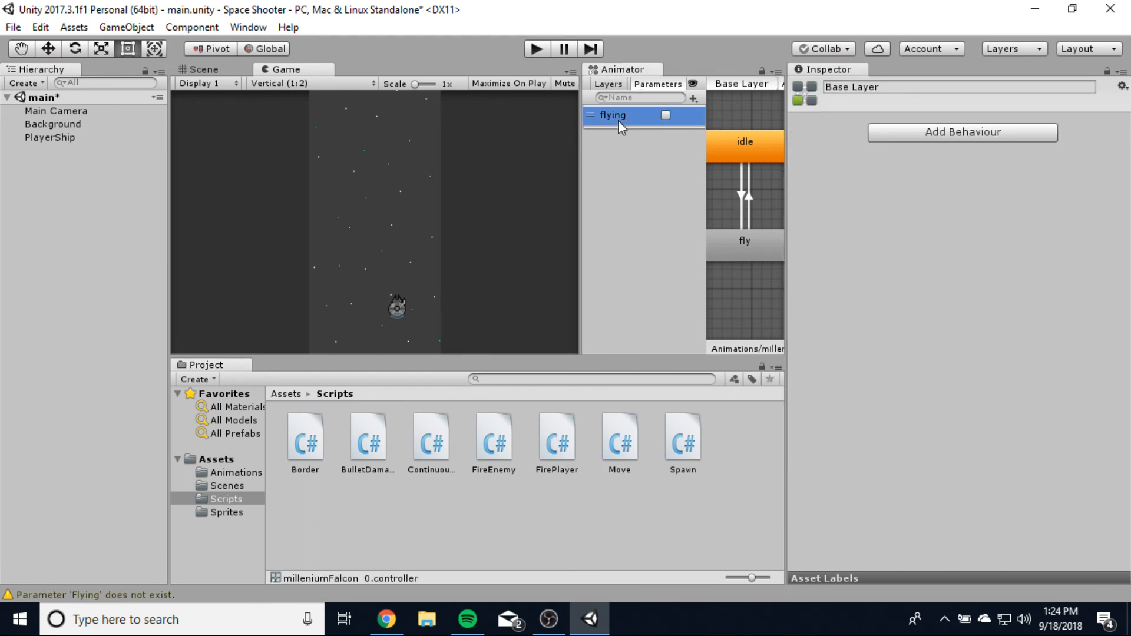
{"action": "double_click", "coordinate": [620, 114]}
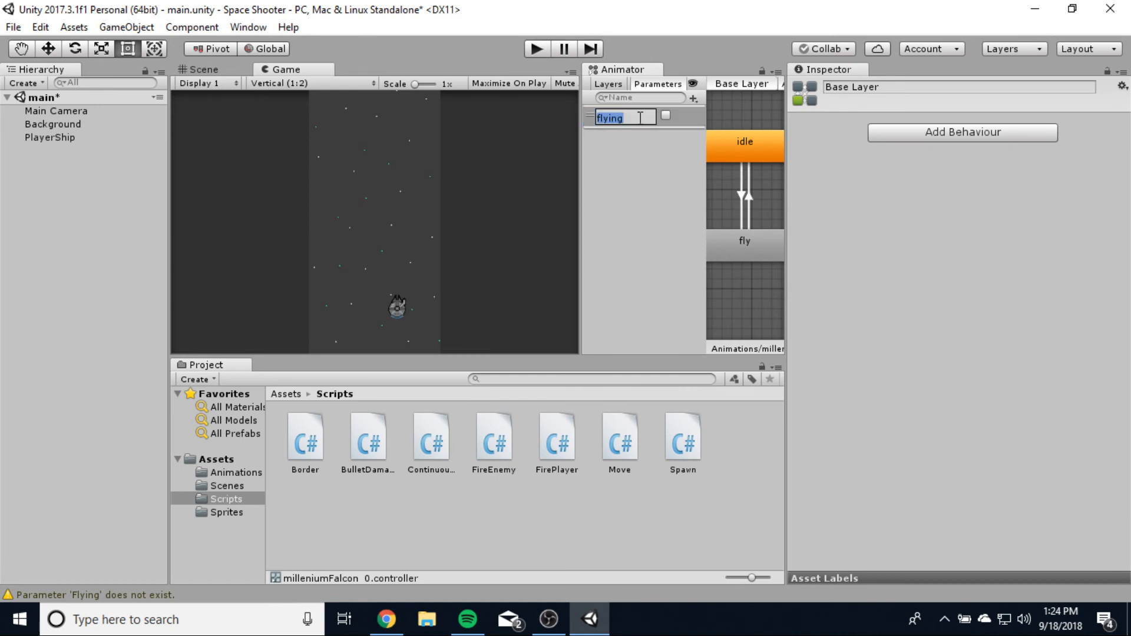
{"action": "type", "text": "Flying"}
{"action": "key", "text": "Return"}
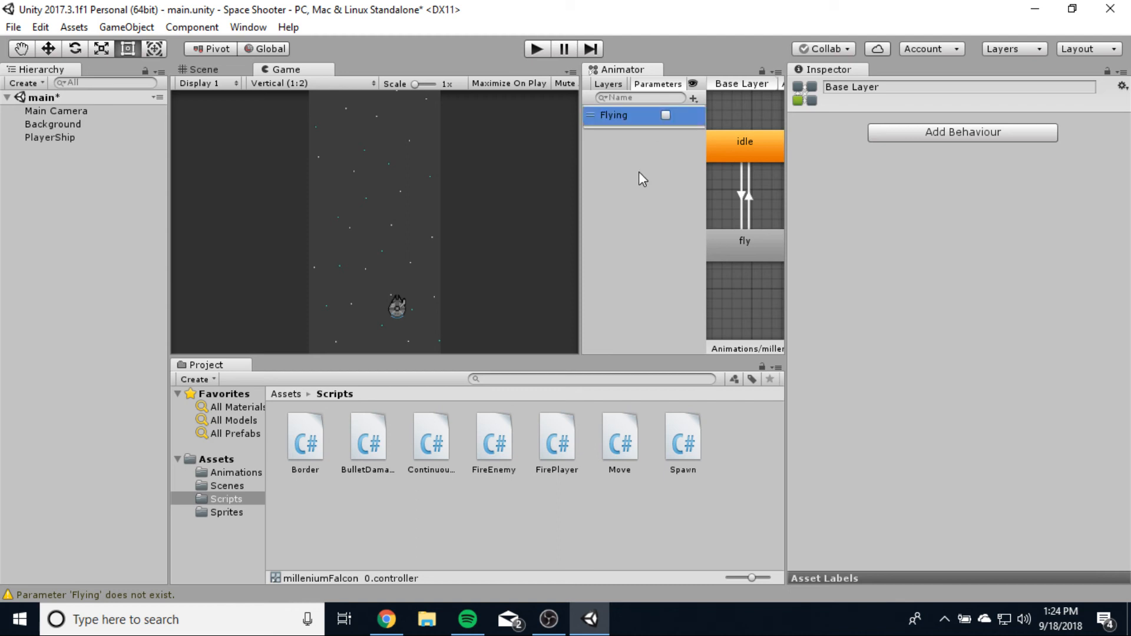
Step: Run the game and steer the ship in all four directions to test the animation switching, then stop play mode
{"action": "left_click", "coordinate": [545, 51]}
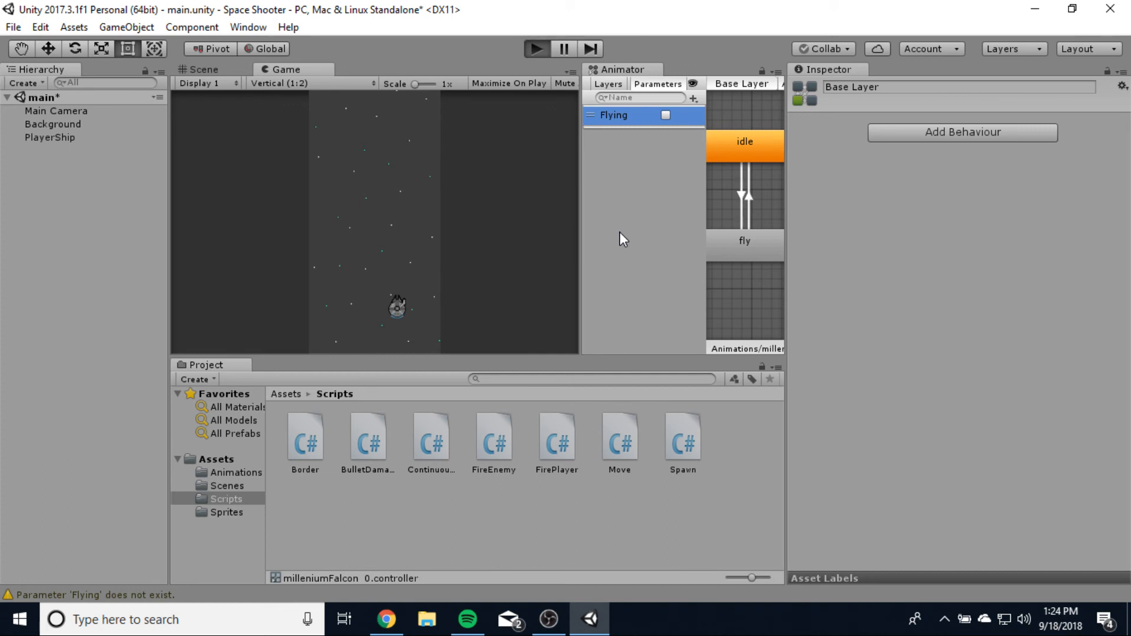
{"action": "key", "text": "Left"}
{"action": "key", "text": "Up"}
{"action": "key", "text": "Right"}
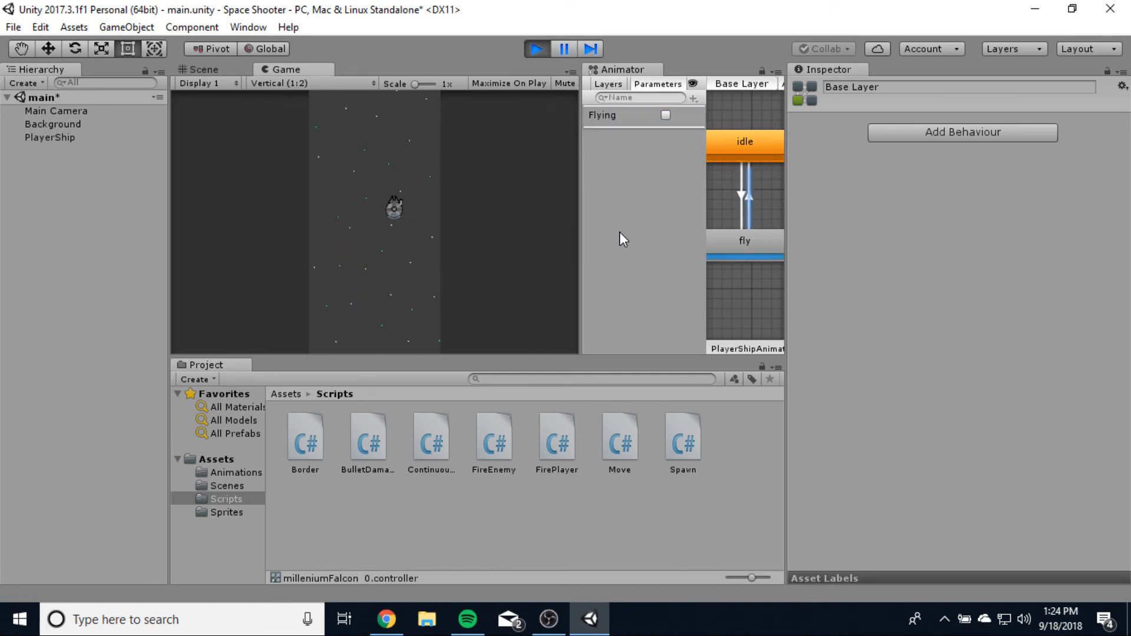
{"action": "key", "text": "Down"}
{"action": "key", "text": "Left"}
{"action": "key", "text": "Up"}
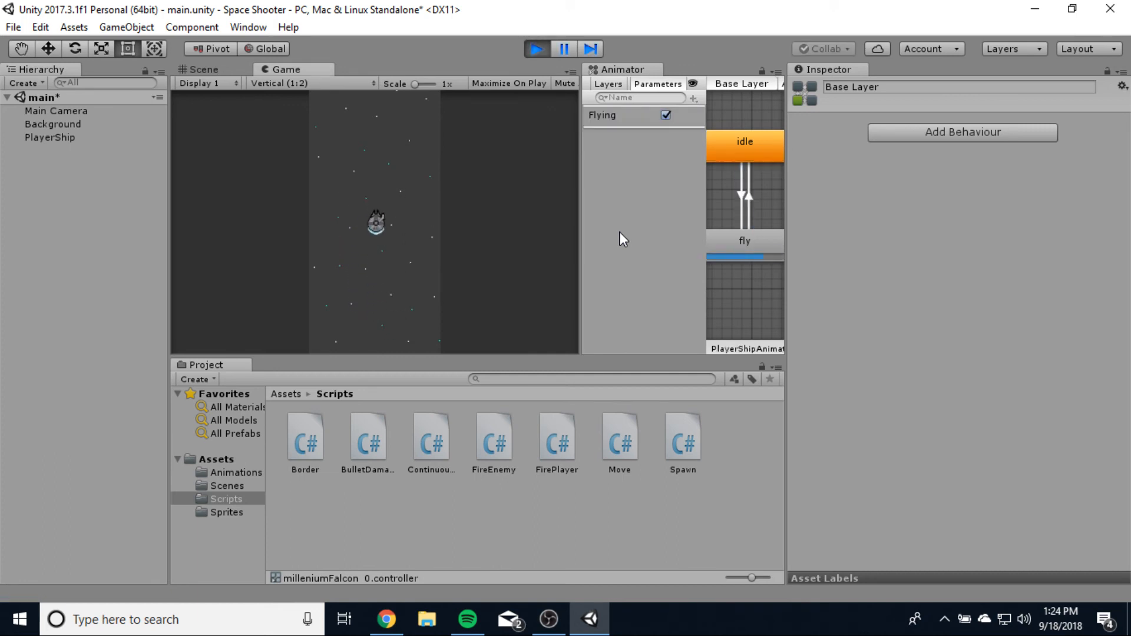
{"action": "key", "text": "Down"}
{"action": "key", "text": "Up"}
{"action": "left_click", "coordinate": [537, 48]}
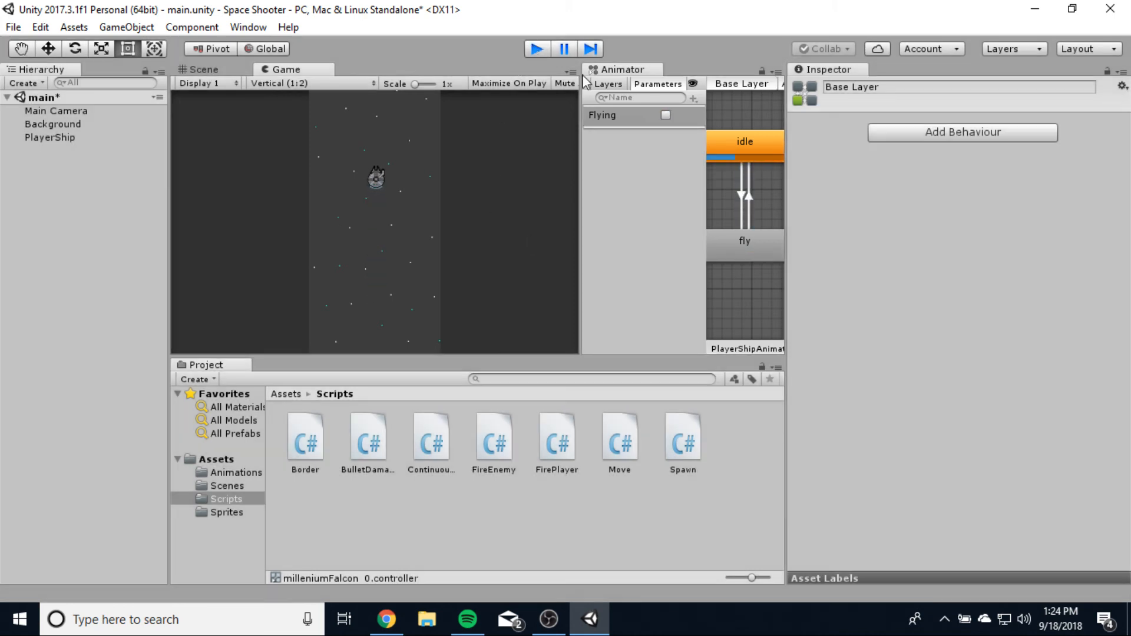
Step: Dock the Animator as a tab alongside the Scene and Game views, enlarge that area and show the Scene view
{"action": "left_click_drag", "start_coordinate": [624, 69], "coordinate": [355, 63]}
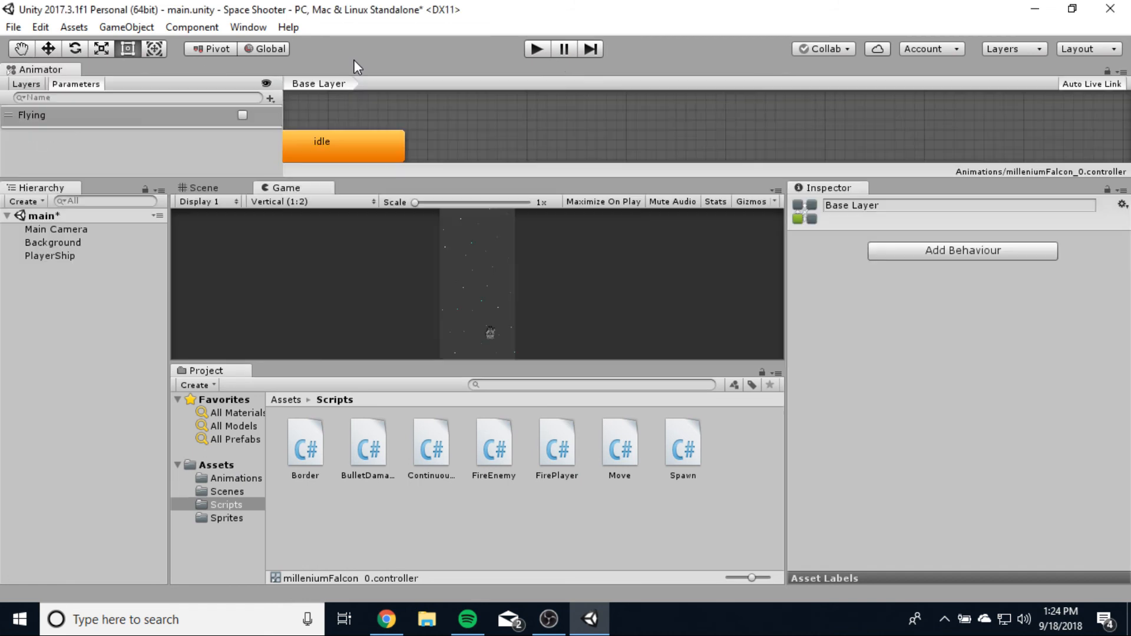
{"action": "left_click_drag", "start_coordinate": [36, 70], "coordinate": [373, 186]}
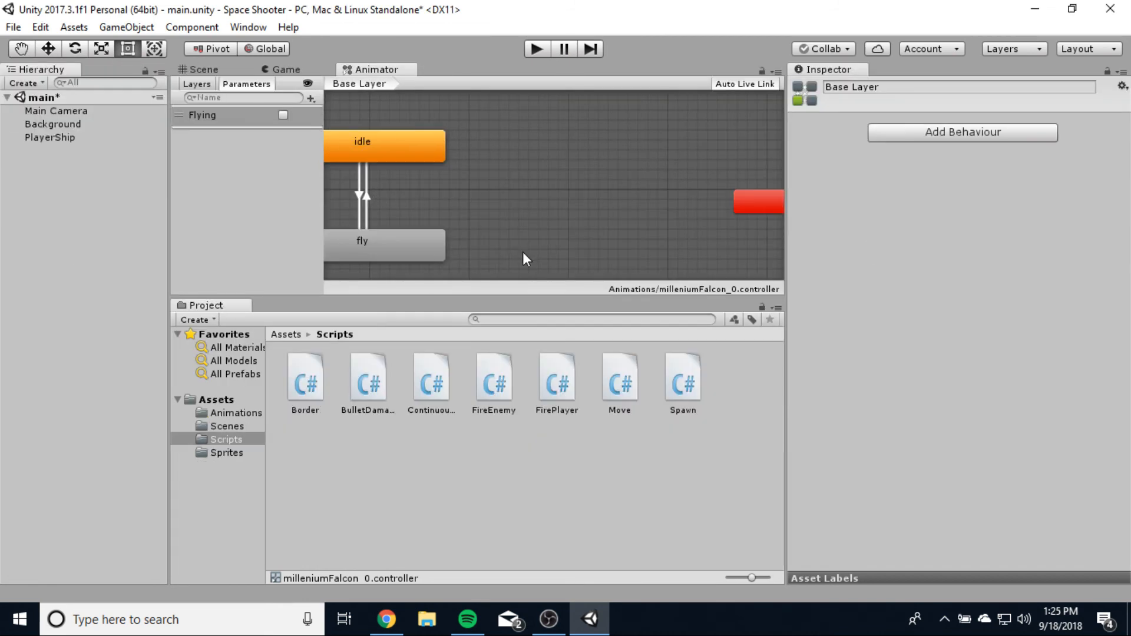
{"action": "left_click_drag", "start_coordinate": [456, 300], "coordinate": [455, 366]}
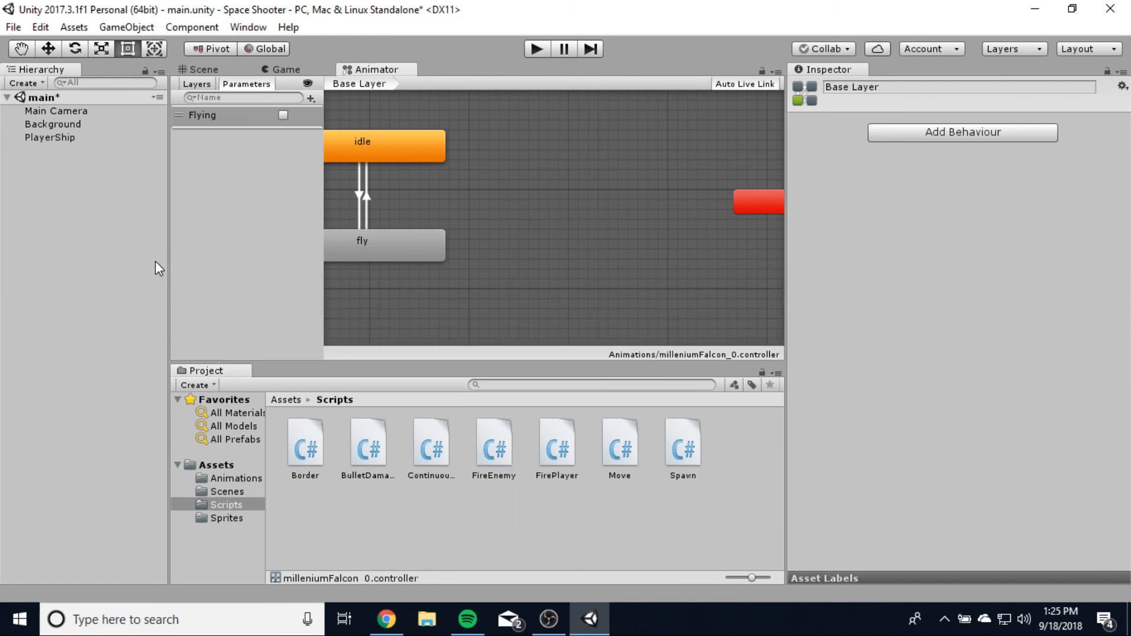
{"action": "left_click", "coordinate": [202, 69]}
{"action": "scroll", "coordinate": [471, 230], "scroll_direction": "up", "scroll_amount": 5}
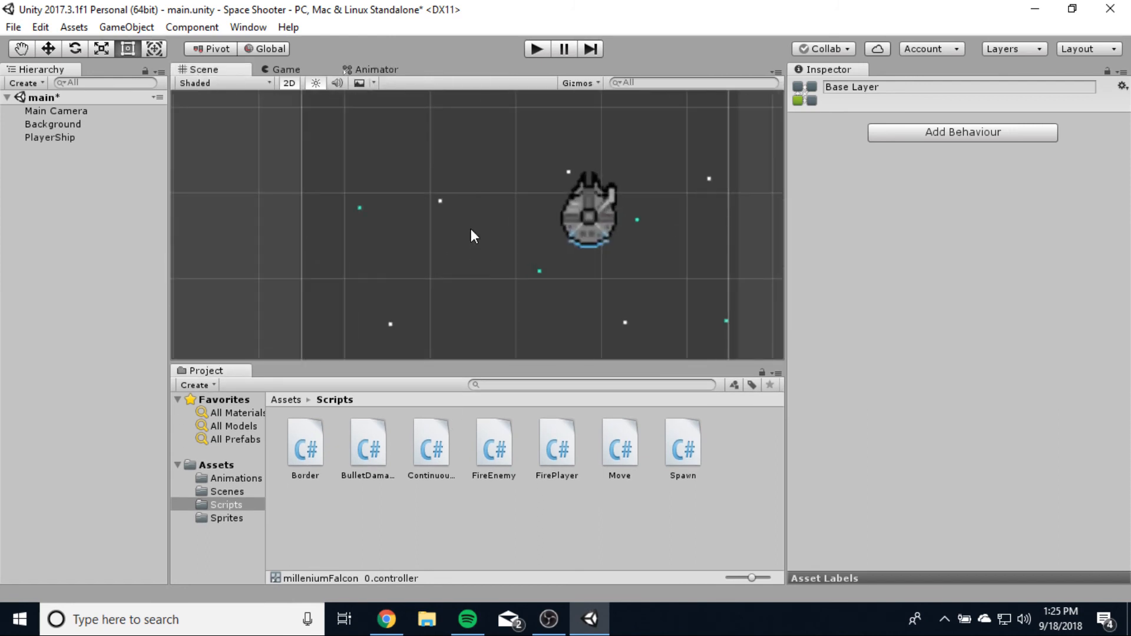
{"action": "scroll", "coordinate": [471, 230], "scroll_direction": "down", "scroll_amount": 7}
{"action": "scroll", "coordinate": [472, 224], "scroll_direction": "up", "scroll_amount": 2}
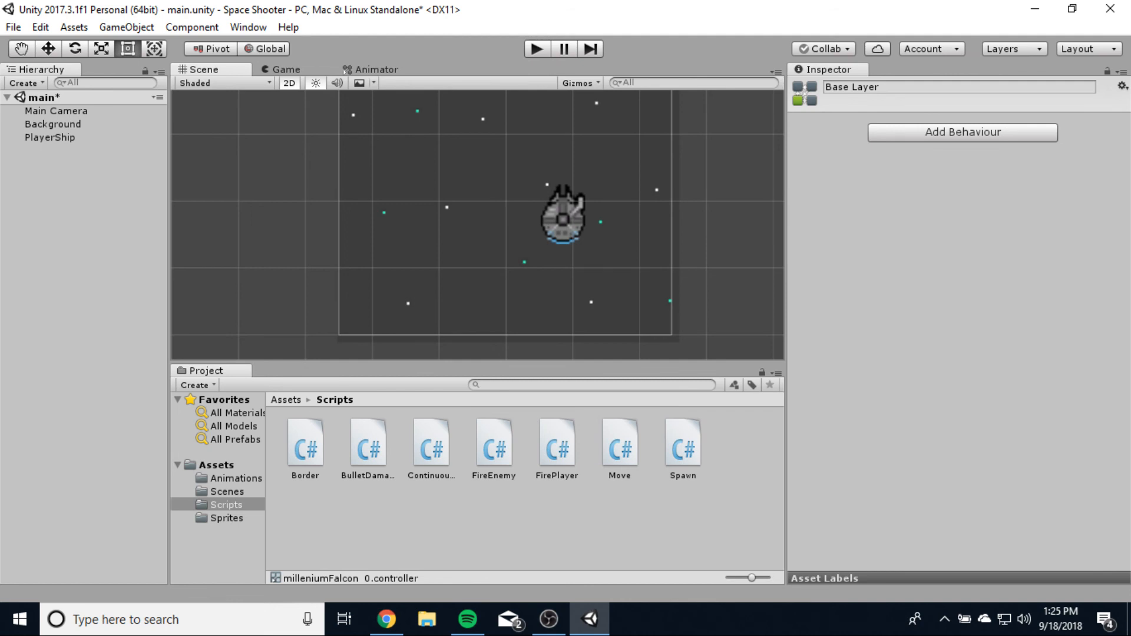
Step: Create two empty child objects under PlayerShip
{"action": "left_click", "coordinate": [560, 228]}
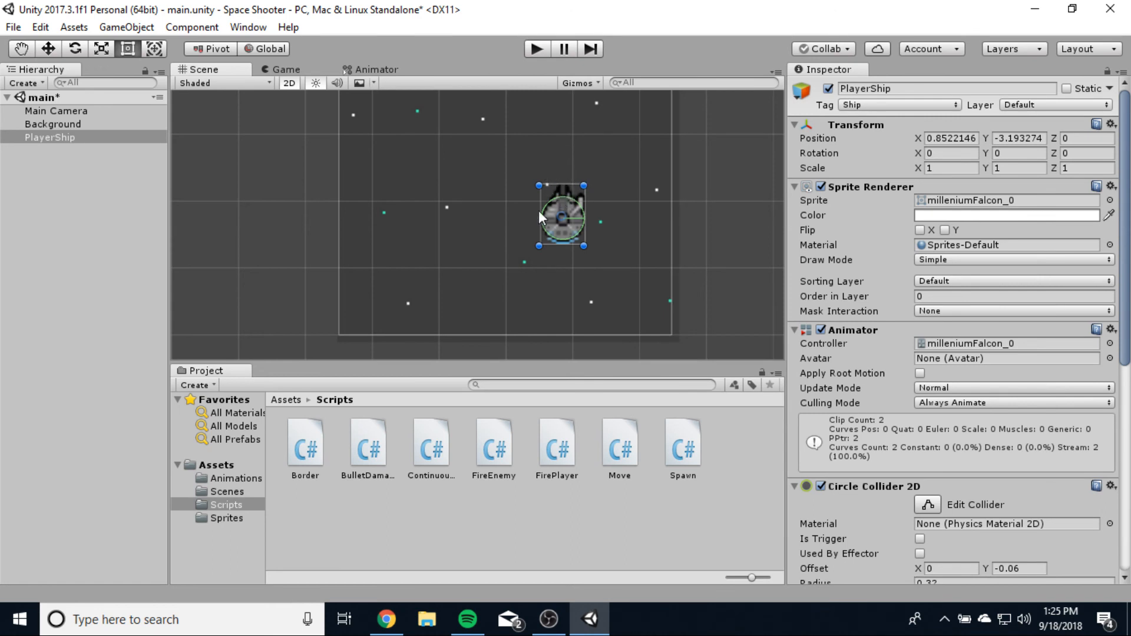
{"action": "left_click", "coordinate": [103, 180]}
{"action": "left_click", "coordinate": [51, 137]}
{"action": "right_click", "coordinate": [51, 135]}
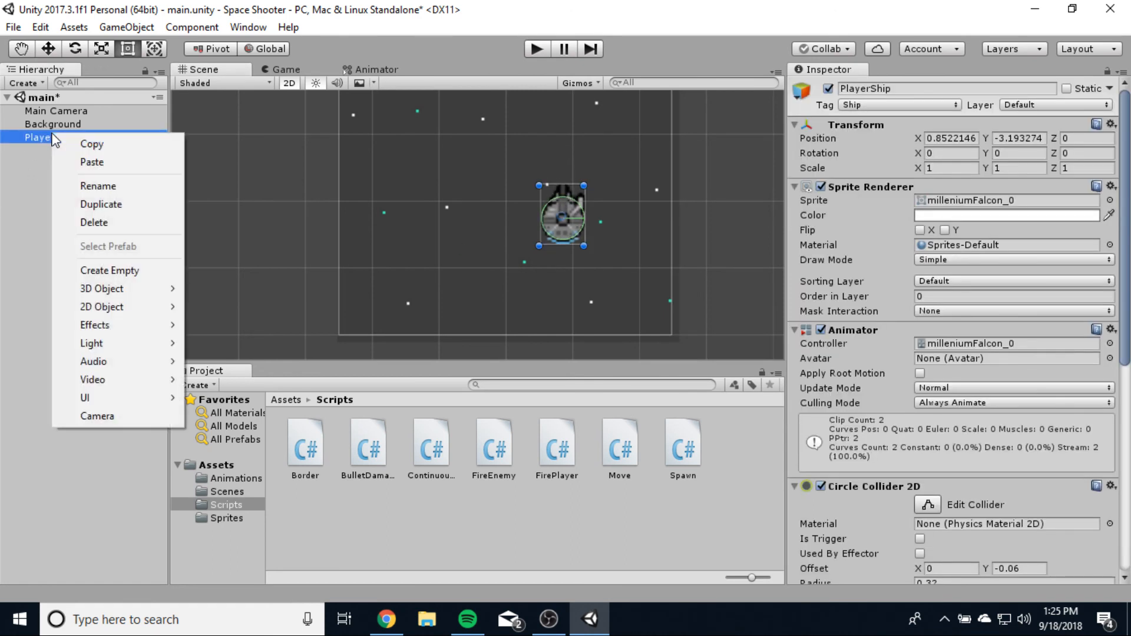
{"action": "left_click", "coordinate": [27, 160]}
{"action": "right_click", "coordinate": [55, 139]}
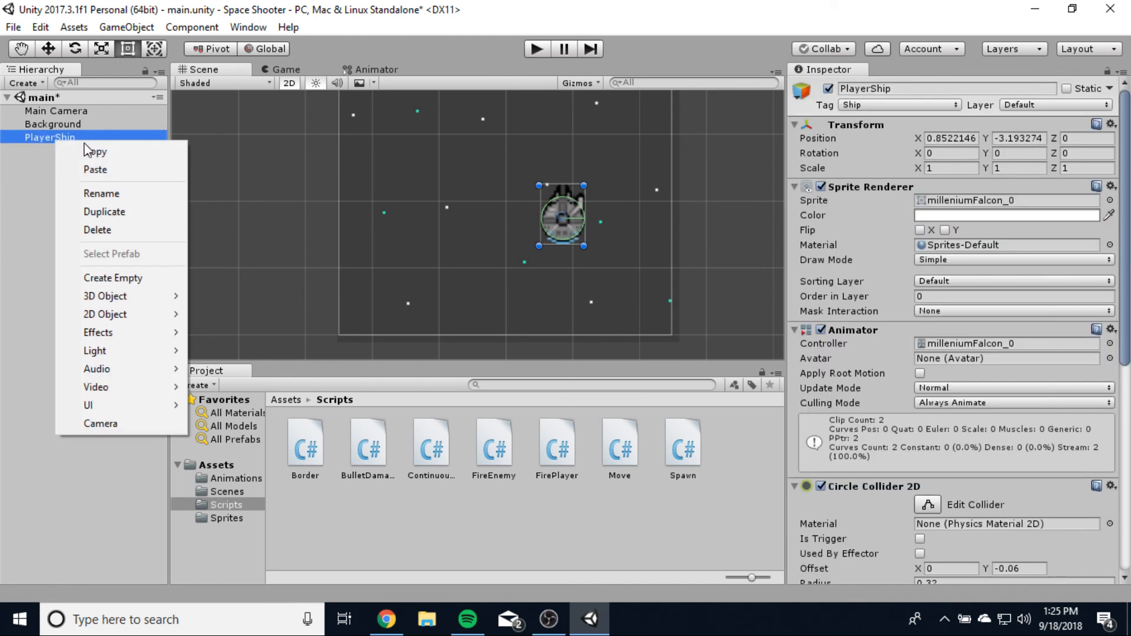
{"action": "left_click", "coordinate": [114, 280]}
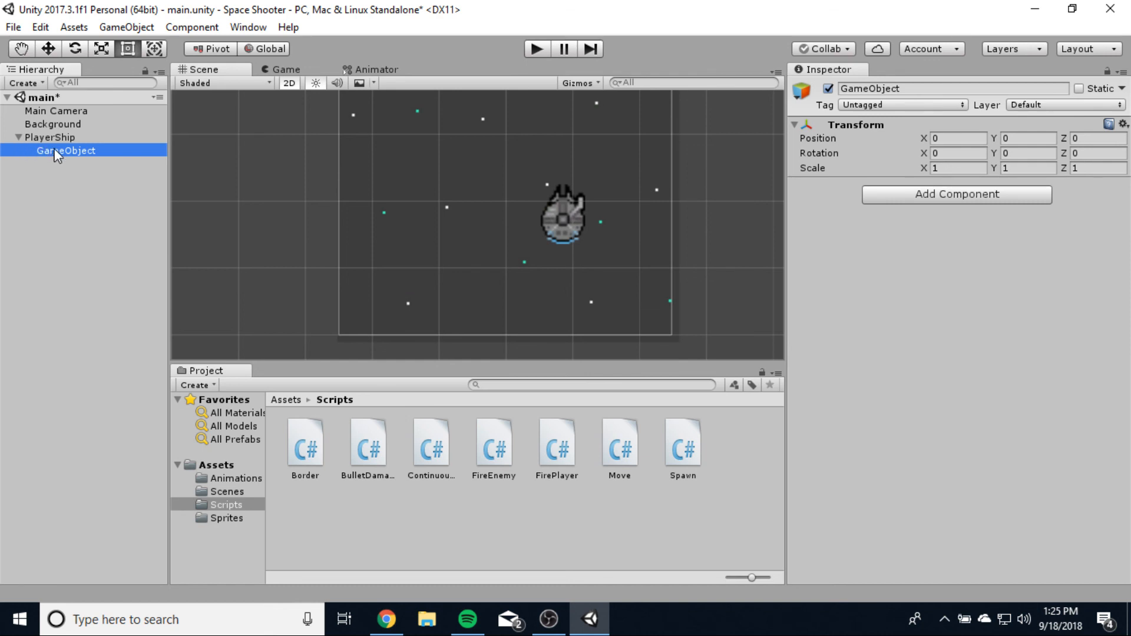
{"action": "left_click", "coordinate": [36, 137]}
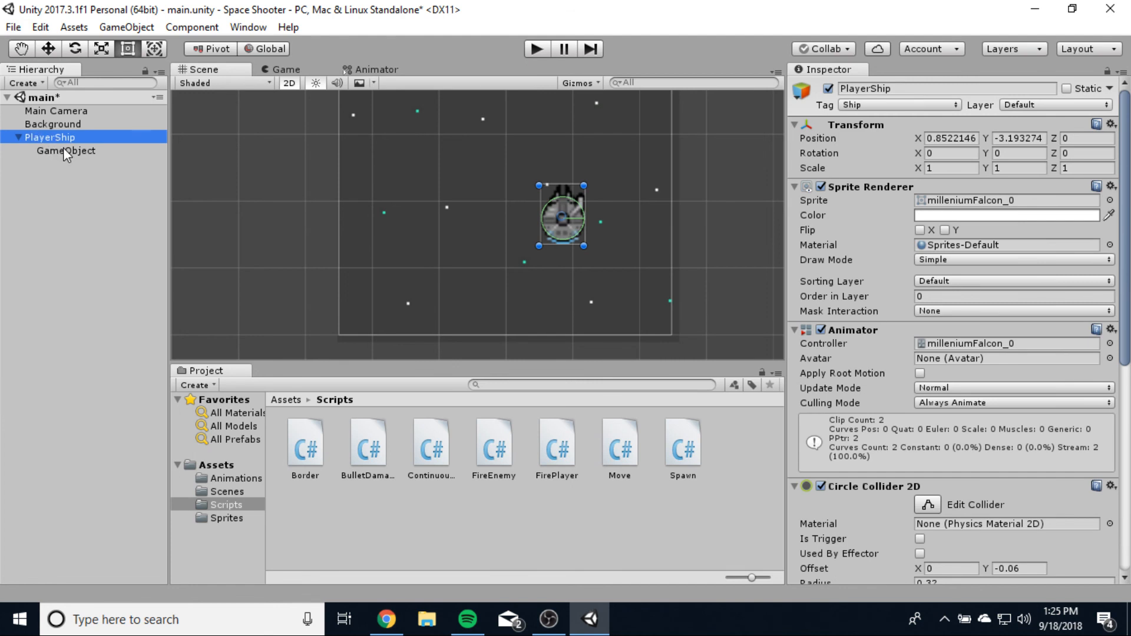
{"action": "left_click", "coordinate": [62, 152]}
{"action": "left_click", "coordinate": [48, 139]}
{"action": "right_click", "coordinate": [49, 139]}
{"action": "left_click", "coordinate": [100, 278]}
Step: Rename PlayerShip's two child objects as BulletSpawnLeft and BulletSpawnRight
{"action": "left_click", "coordinate": [59, 150]}
{"action": "right_click", "coordinate": [78, 151]}
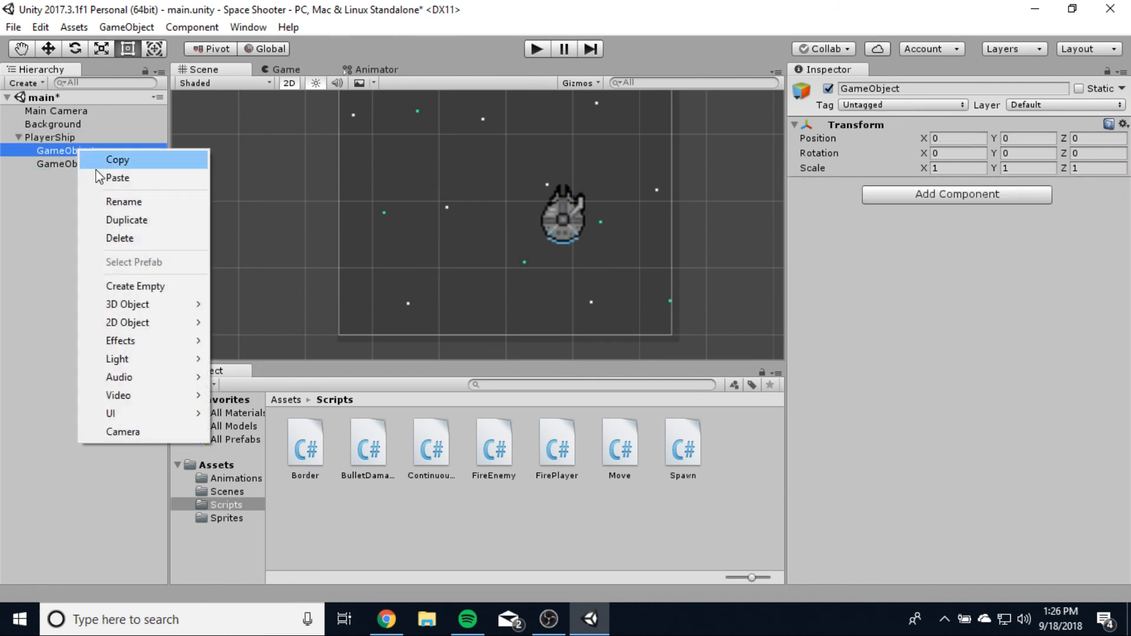
{"action": "left_click", "coordinate": [109, 203]}
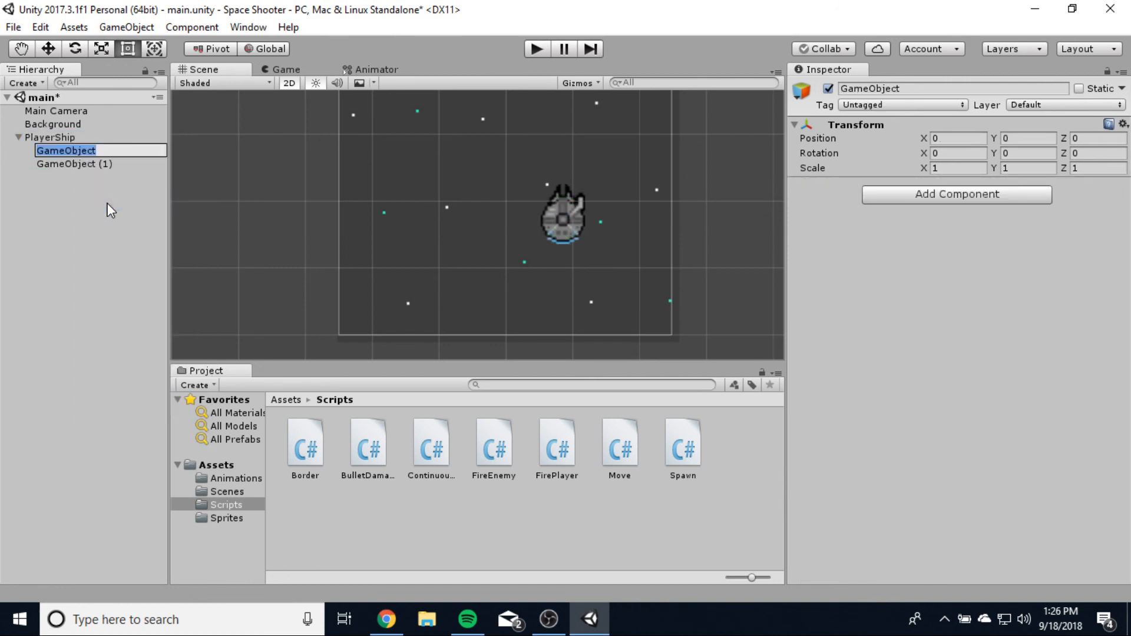
{"action": "type", "text": "BulletSpawnLeft"}
{"action": "left_click", "coordinate": [58, 162]}
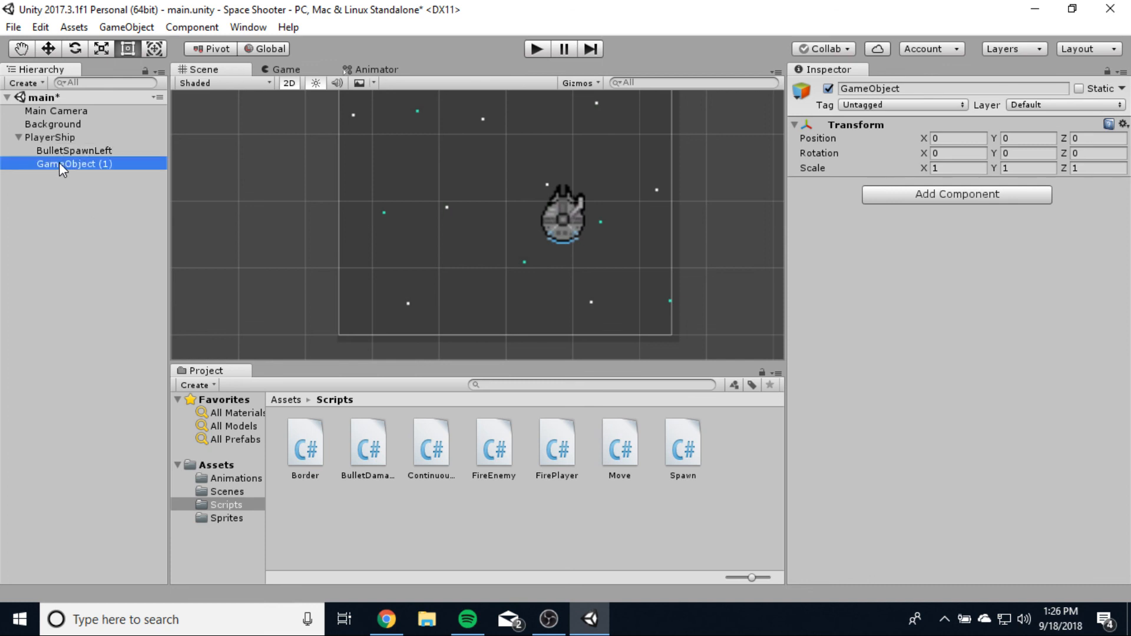
{"action": "right_click", "coordinate": [59, 161]}
{"action": "left_click", "coordinate": [101, 216]}
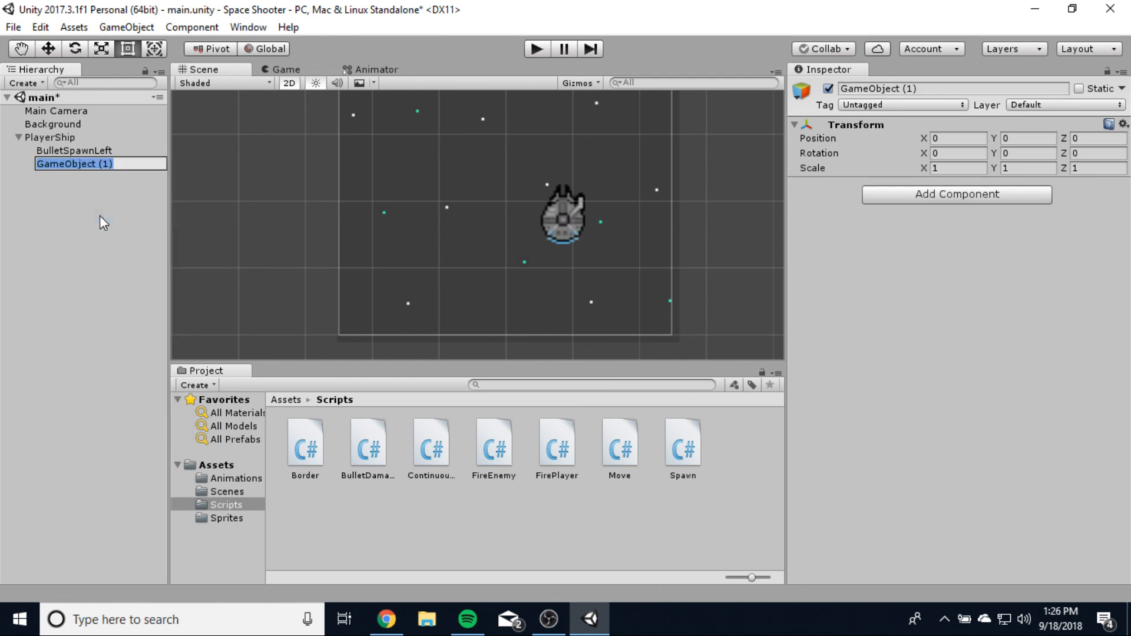
{"action": "type", "text": "BulletSpa"}
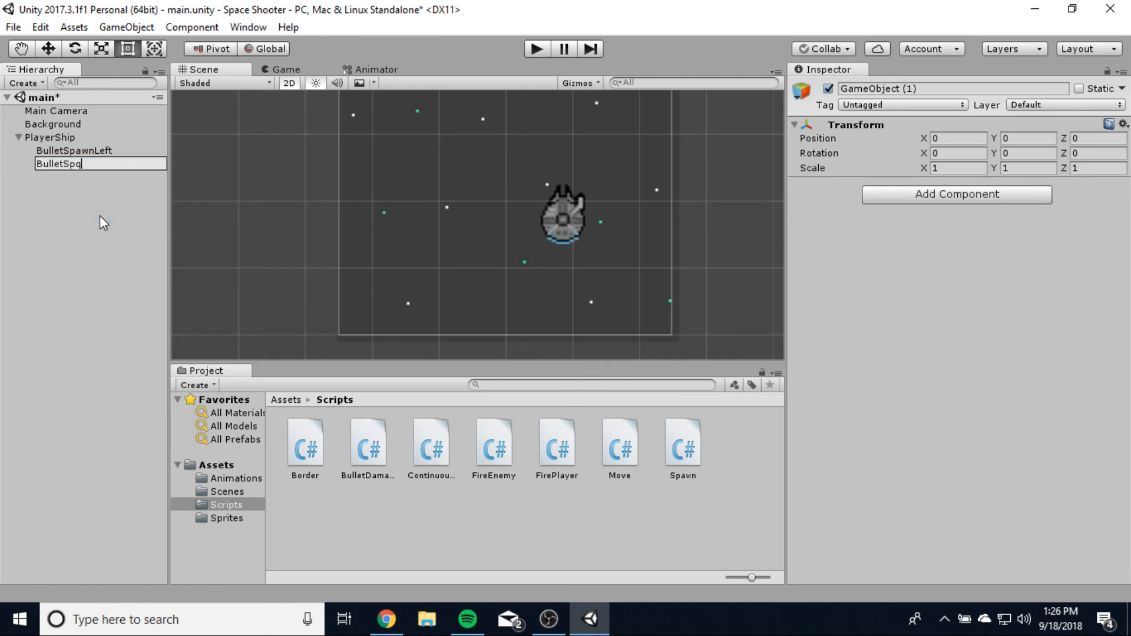
{"action": "type", "text": "wnRight"}
{"action": "left_click", "coordinate": [100, 216]}
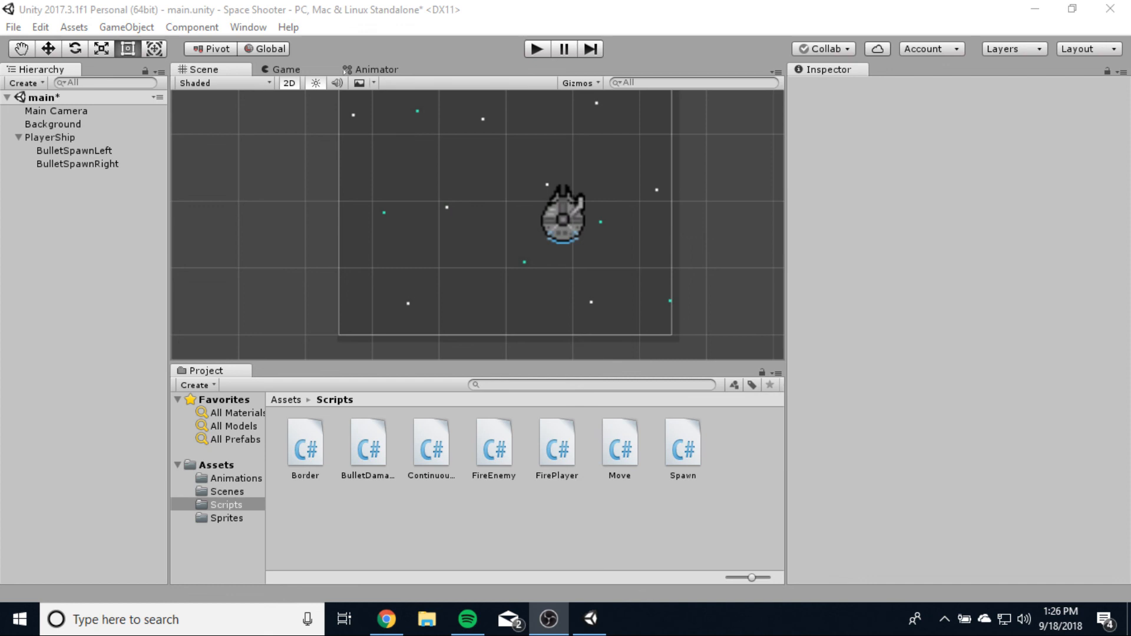
{"action": "key", "text": "alt+Tab"}
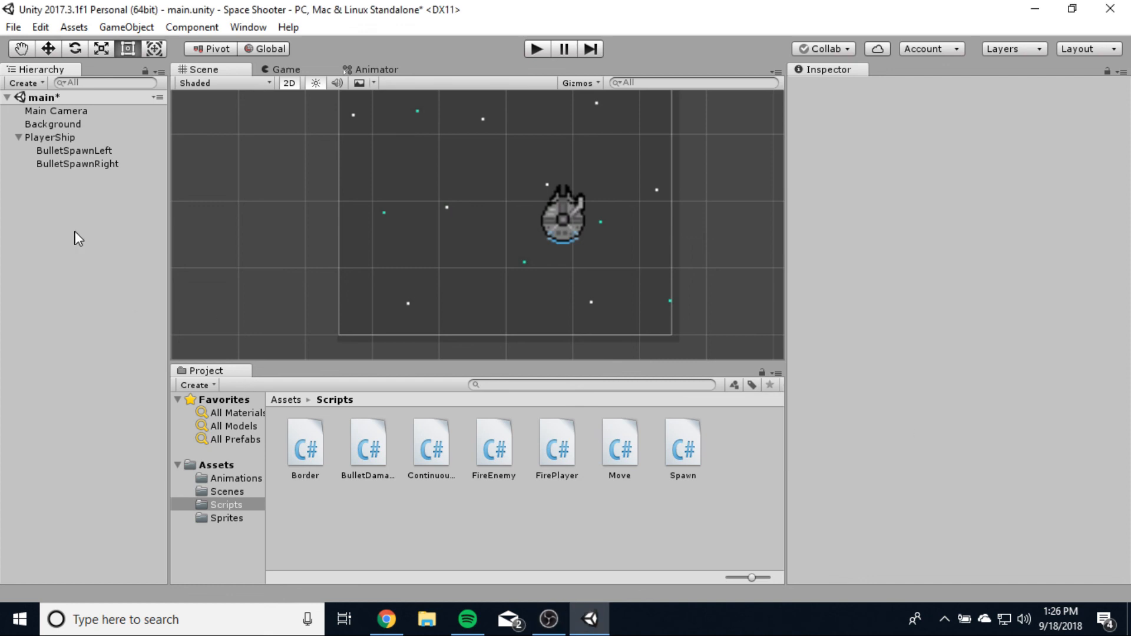
Step: Assign the yellow diamond icon to BulletSpawnLeft
{"action": "left_click", "coordinate": [74, 151]}
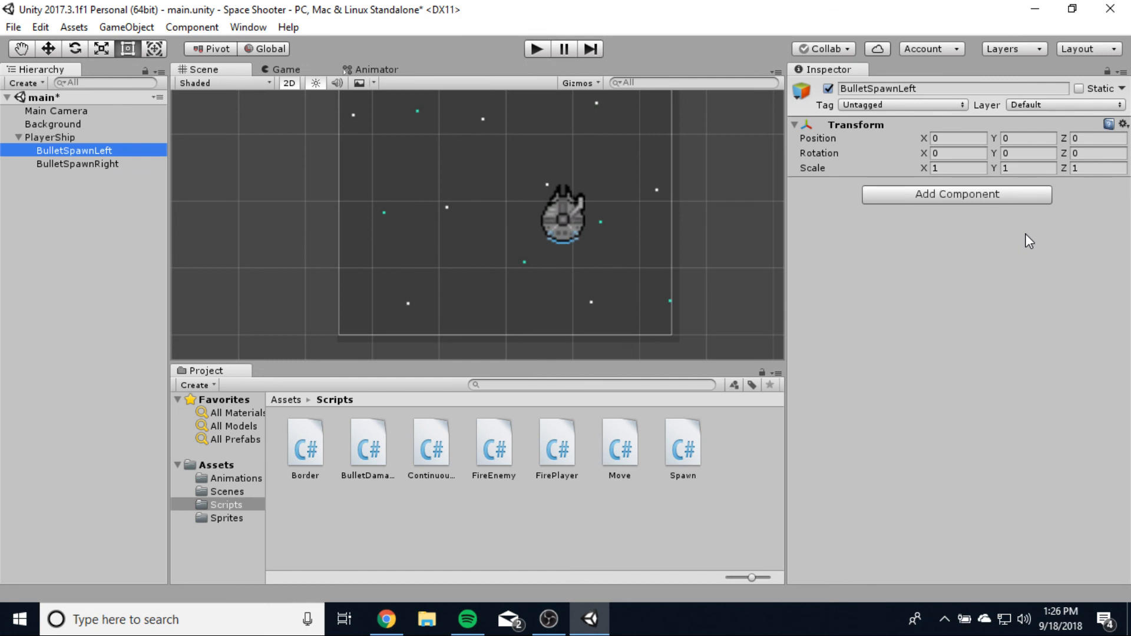
{"action": "left_click", "coordinate": [55, 164]}
{"action": "left_click", "coordinate": [62, 152]}
{"action": "left_click", "coordinate": [61, 164]}
{"action": "left_click", "coordinate": [63, 150]}
{"action": "left_click", "coordinate": [800, 93]}
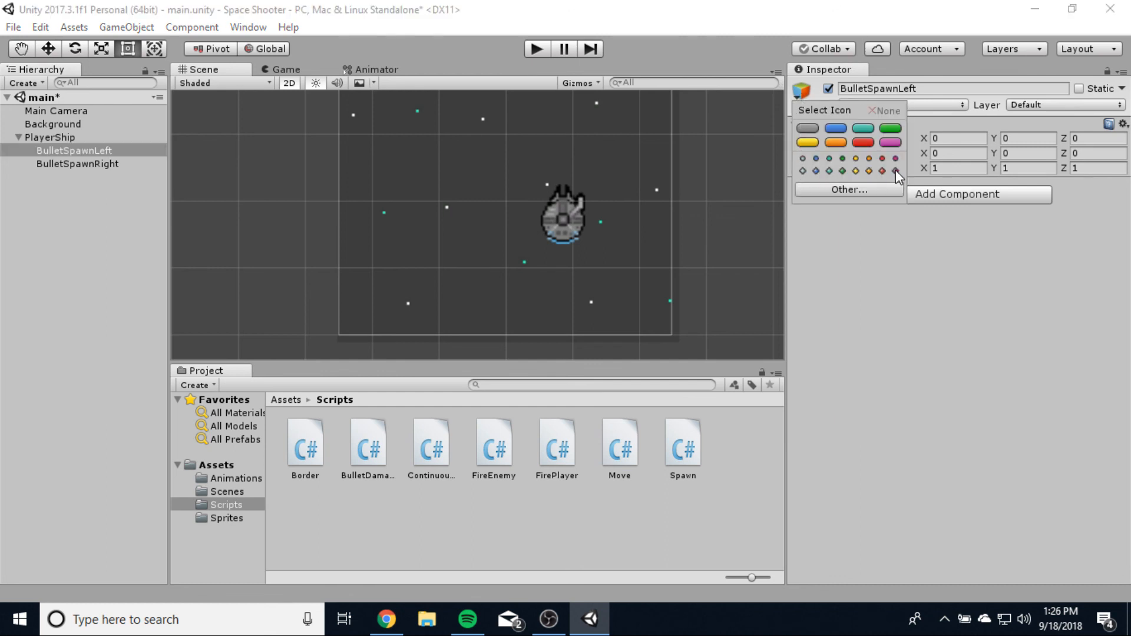
{"action": "left_click", "coordinate": [856, 171]}
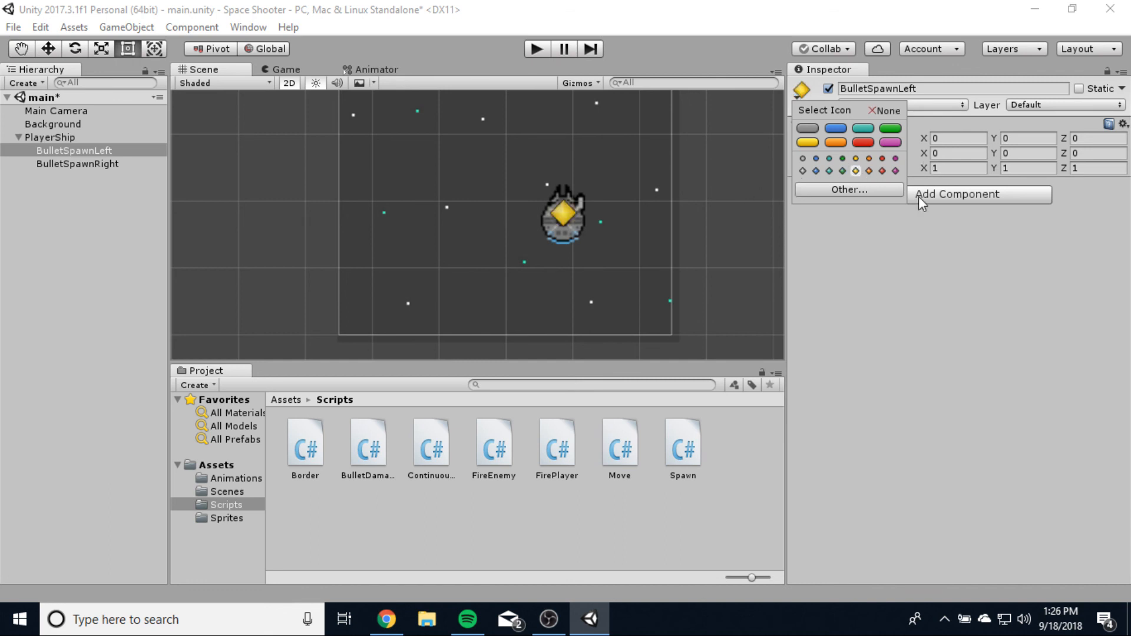
{"action": "left_click", "coordinate": [890, 278]}
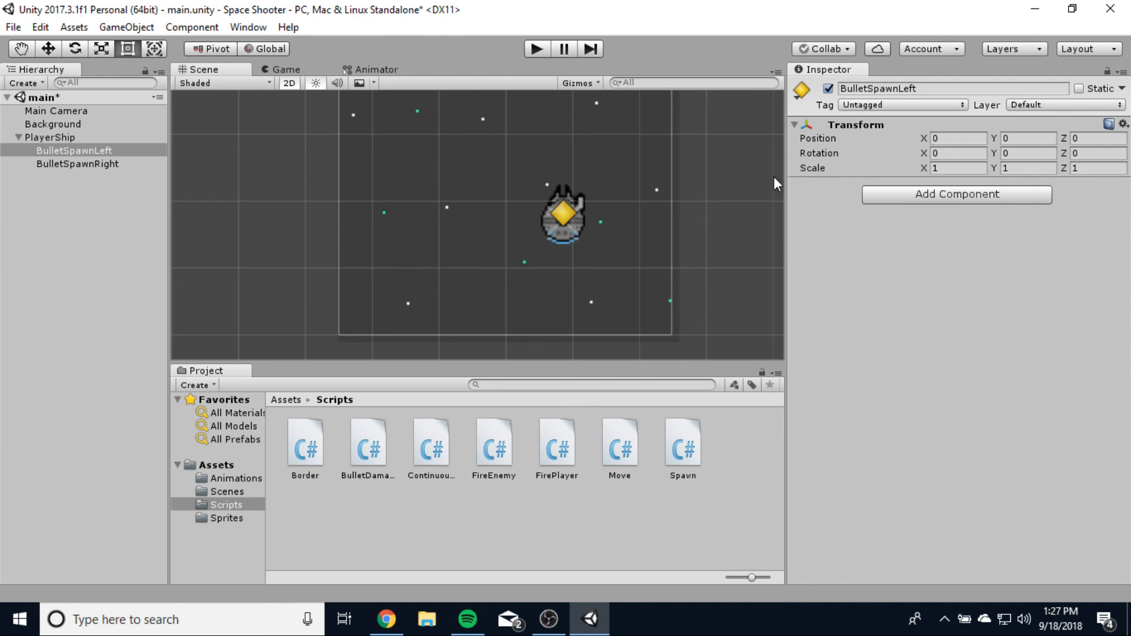
Step: Set BulletSpawnLeft's X position to -0.15 and raise it along Y to just above the ship's nose
{"action": "left_click_drag", "start_coordinate": [924, 136], "coordinate": [925, 137]}
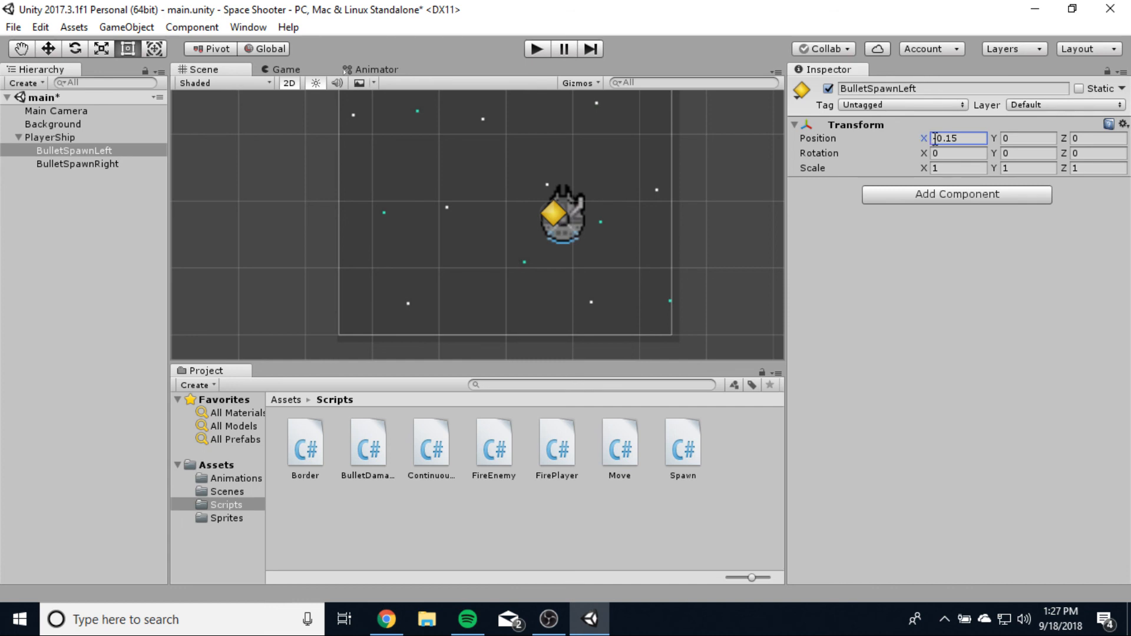
{"action": "left_click", "coordinate": [992, 137]}
{"action": "left_click_drag", "start_coordinate": [995, 136], "coordinate": [1010, 133]}
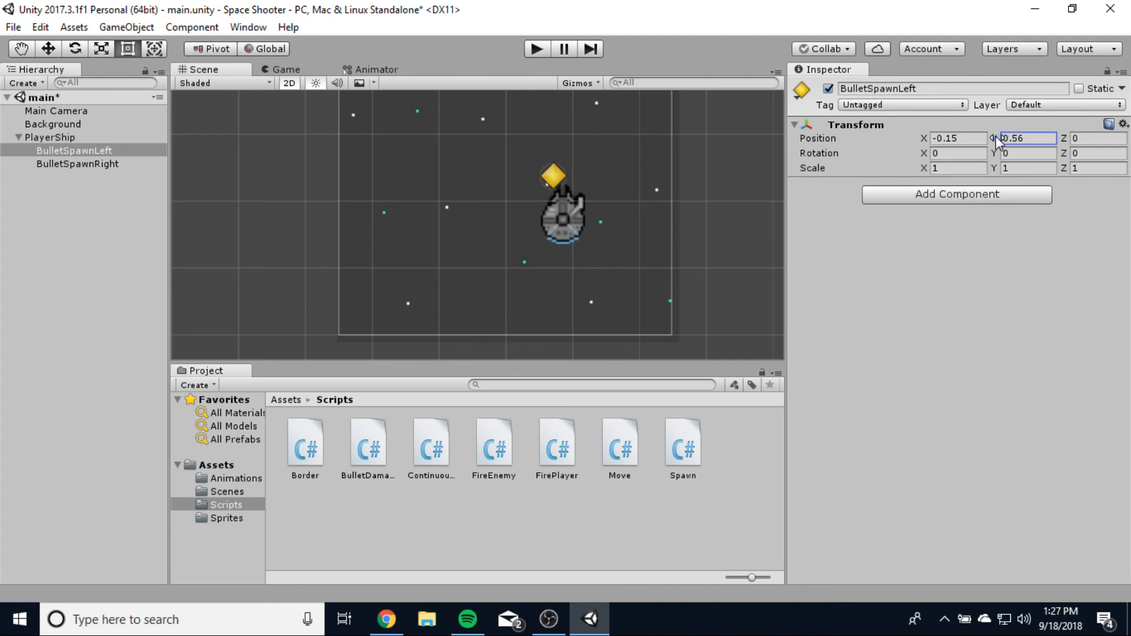
{"action": "left_click_drag", "start_coordinate": [993, 137], "coordinate": [992, 137]}
Step: Assign the yellow diamond icon to BulletSpawnRight and set its position to X 0.18, Y 0.52
{"action": "left_click", "coordinate": [70, 165]}
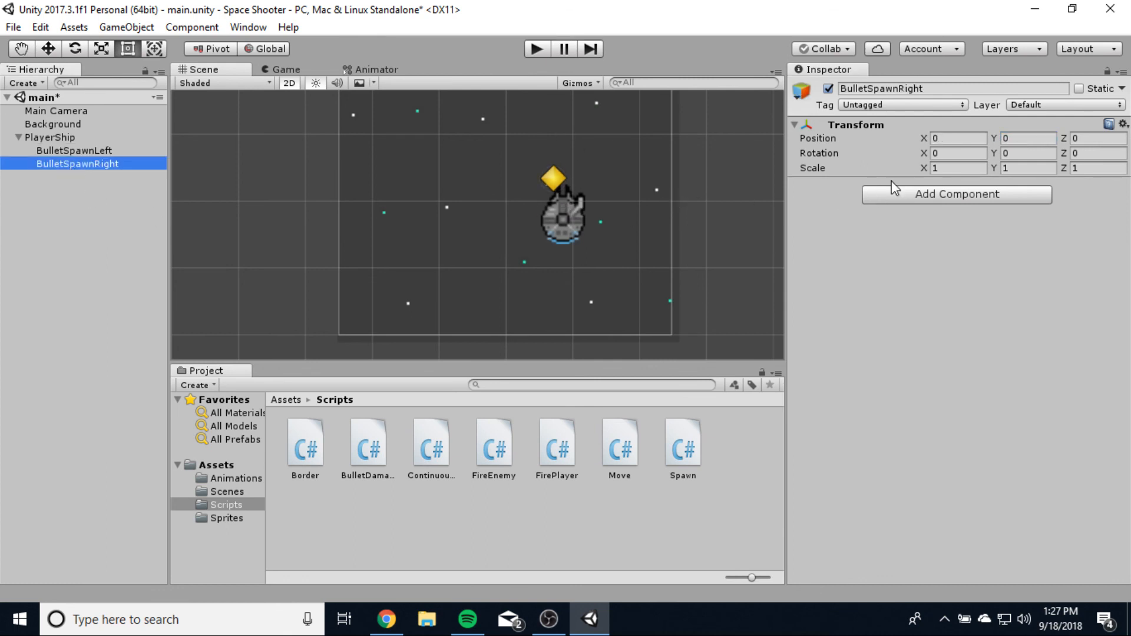
{"action": "left_click", "coordinate": [802, 91]}
{"action": "left_click", "coordinate": [856, 170]}
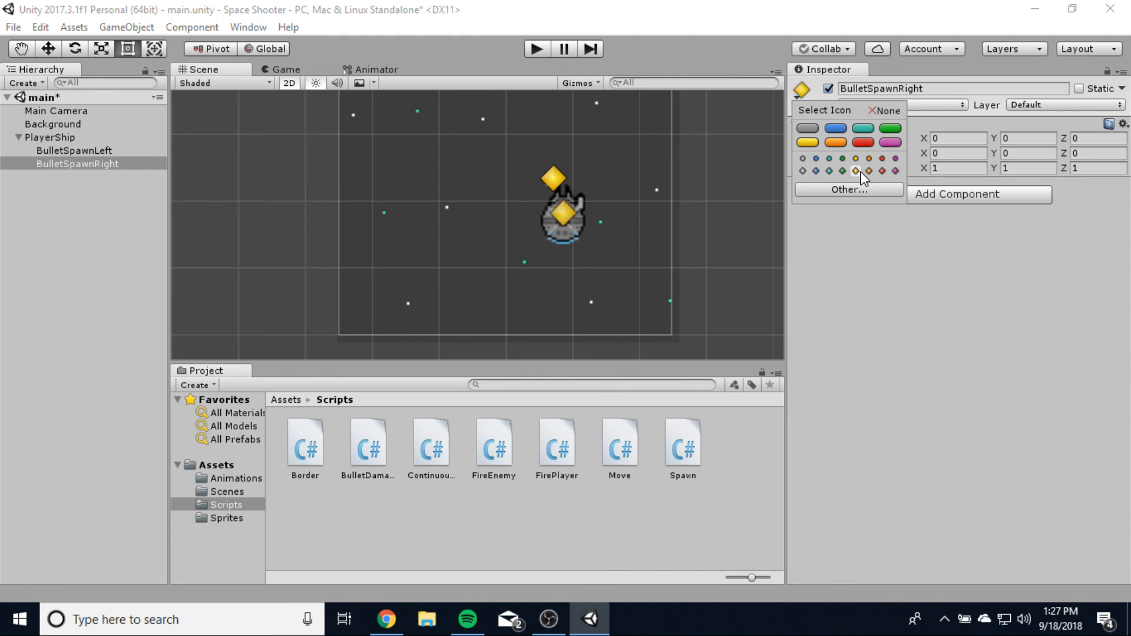
{"action": "left_click_drag", "start_coordinate": [926, 137], "coordinate": [1012, 137]}
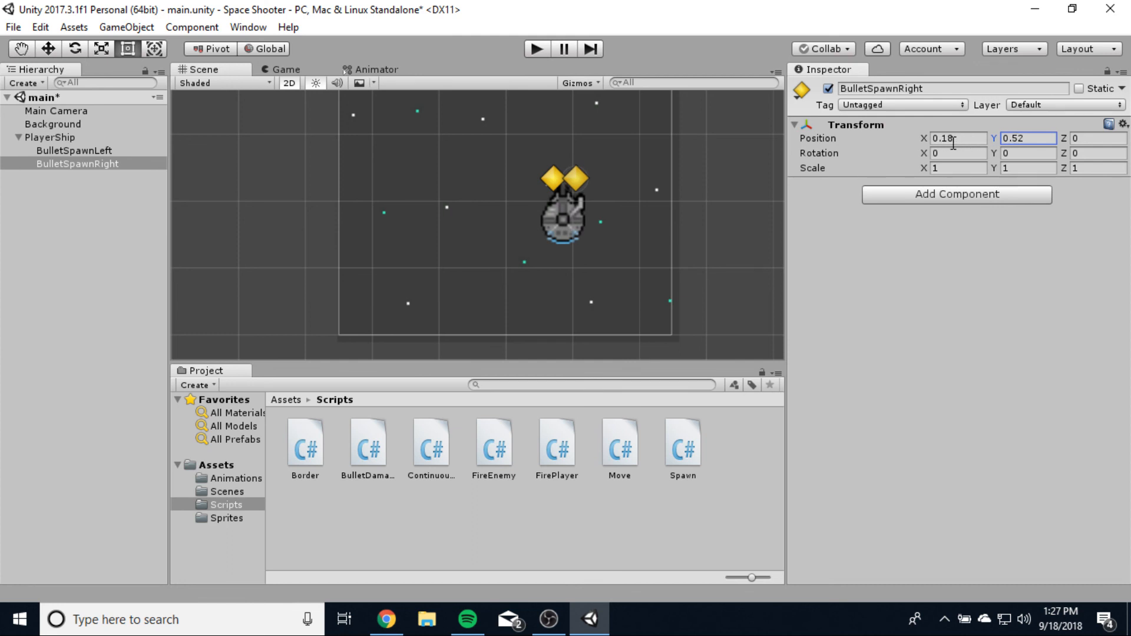
Step: Reduce BulletSpawnRight's X position slightly so it mirrors BulletSpawnLeft across the ship's nose
{"action": "left_click", "coordinate": [924, 138]}
{"action": "left_click_drag", "start_coordinate": [918, 134], "coordinate": [917, 140]}
{"action": "left_click", "coordinate": [942, 374]}
Step: Inspect PlayerShip and compare the components and positions of BulletSpawnLeft and BulletSpawnRight
{"action": "left_click", "coordinate": [569, 231]}
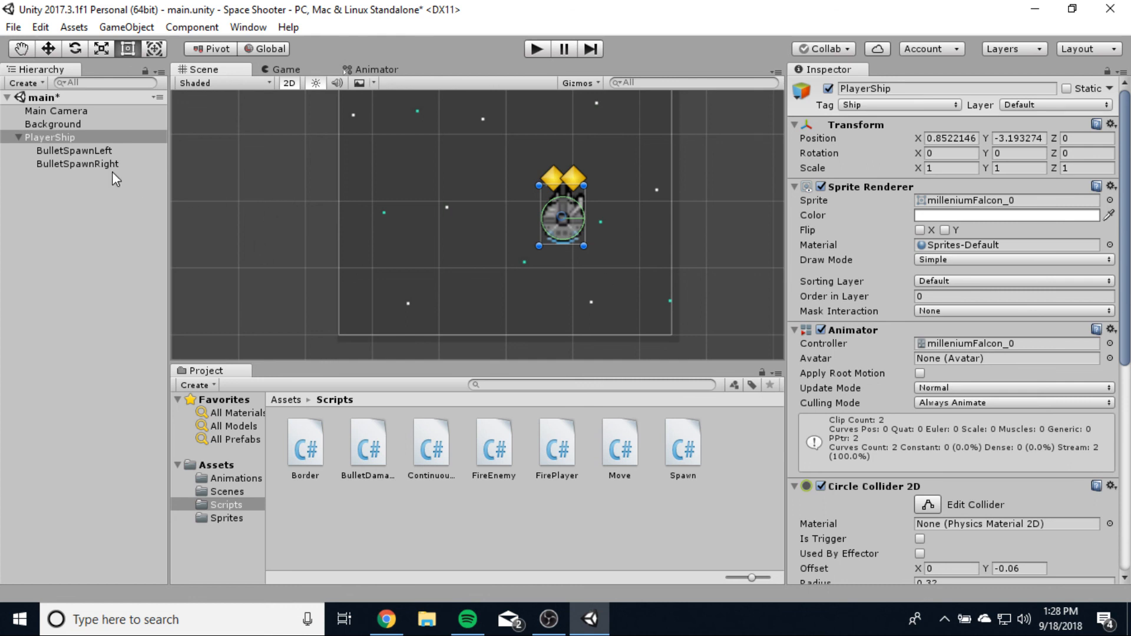
{"action": "left_click", "coordinate": [96, 152]}
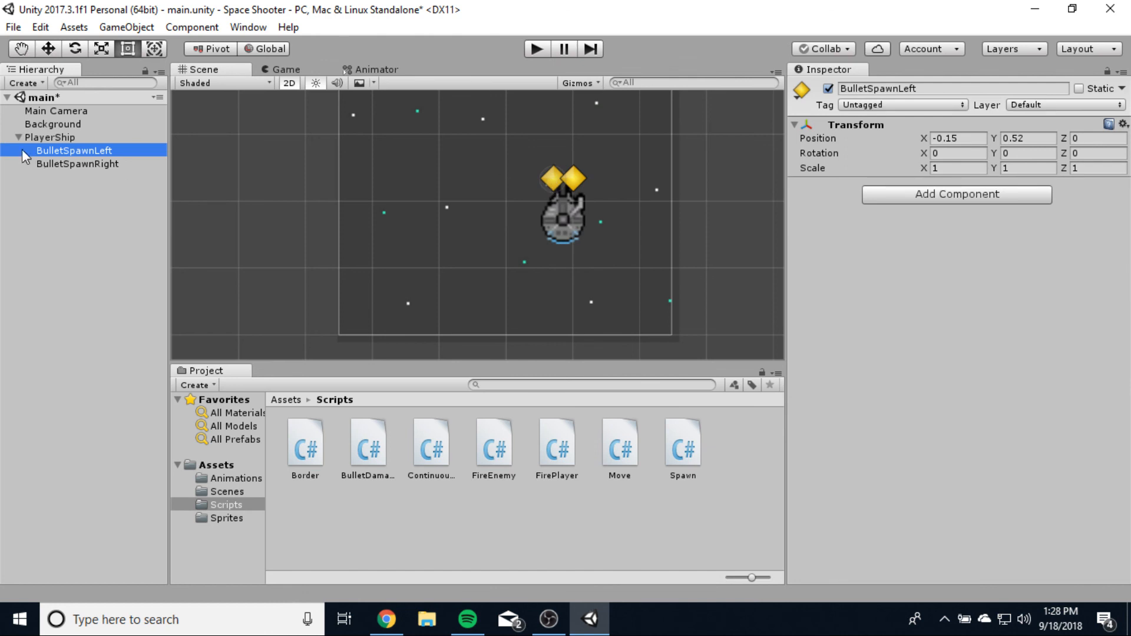
{"action": "left_click", "coordinate": [62, 163]}
{"action": "left_click", "coordinate": [67, 150]}
{"action": "left_click", "coordinate": [74, 164]}
{"action": "left_click", "coordinate": [80, 151]}
{"action": "left_click", "coordinate": [93, 163]}
{"action": "left_click", "coordinate": [92, 152]}
Step: Attach the FirePlayer script to both BulletSpawnLeft and BulletSpawnRight, and check the component on BulletSpawnLeft
{"action": "left_click", "coordinate": [558, 466]}
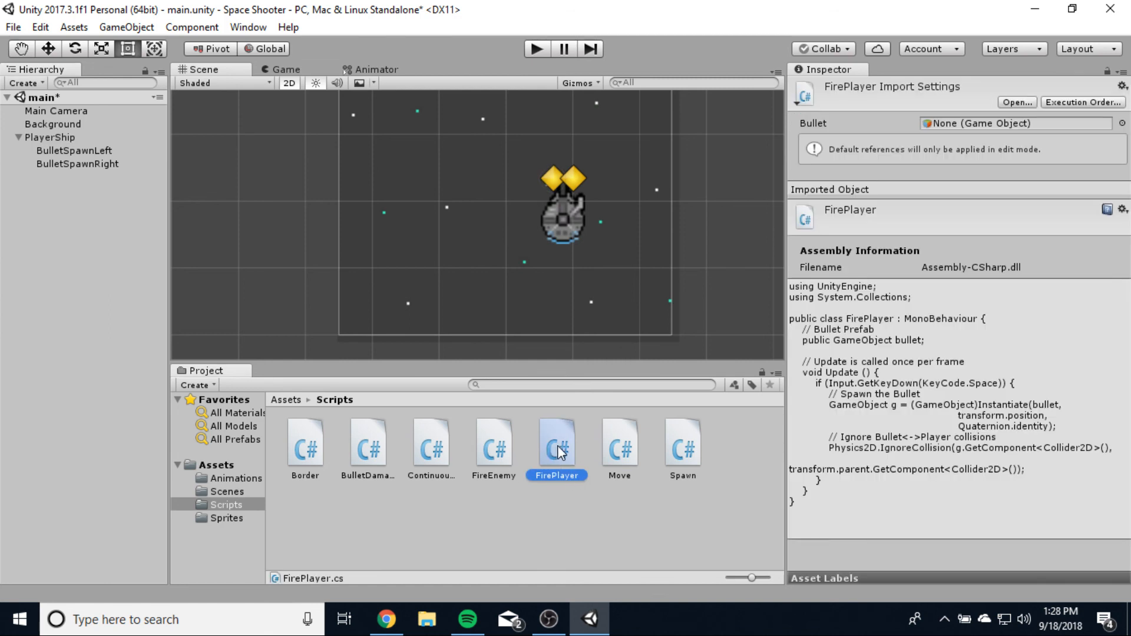
{"action": "left_click_drag", "start_coordinate": [558, 453], "coordinate": [84, 156]}
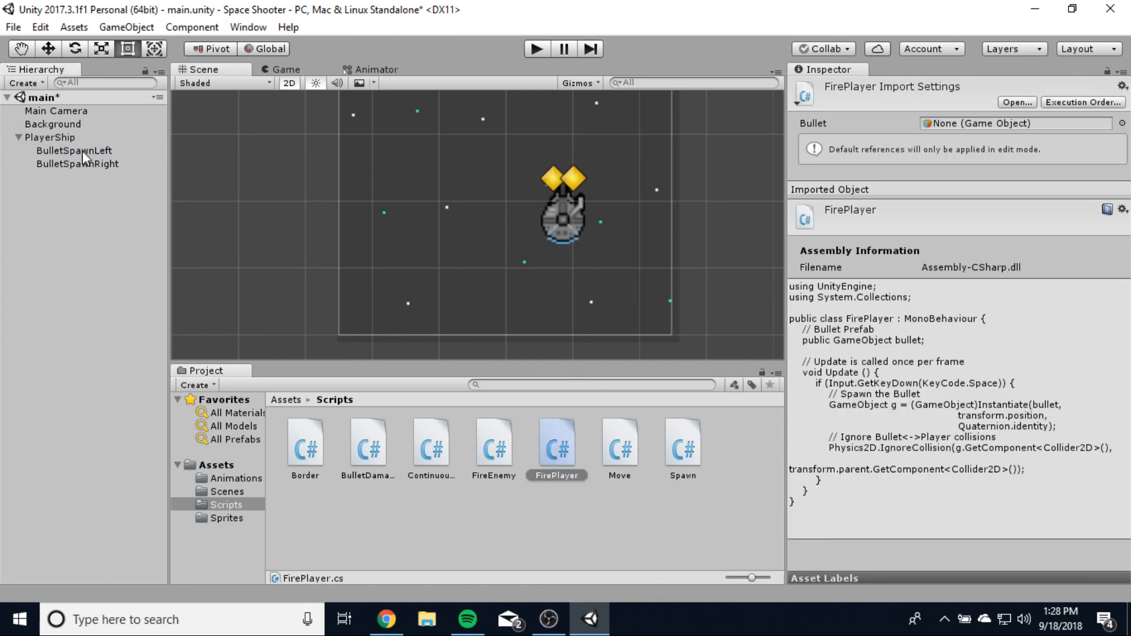
{"action": "left_click_drag", "start_coordinate": [560, 454], "coordinate": [75, 165]}
{"action": "left_click", "coordinate": [95, 152]}
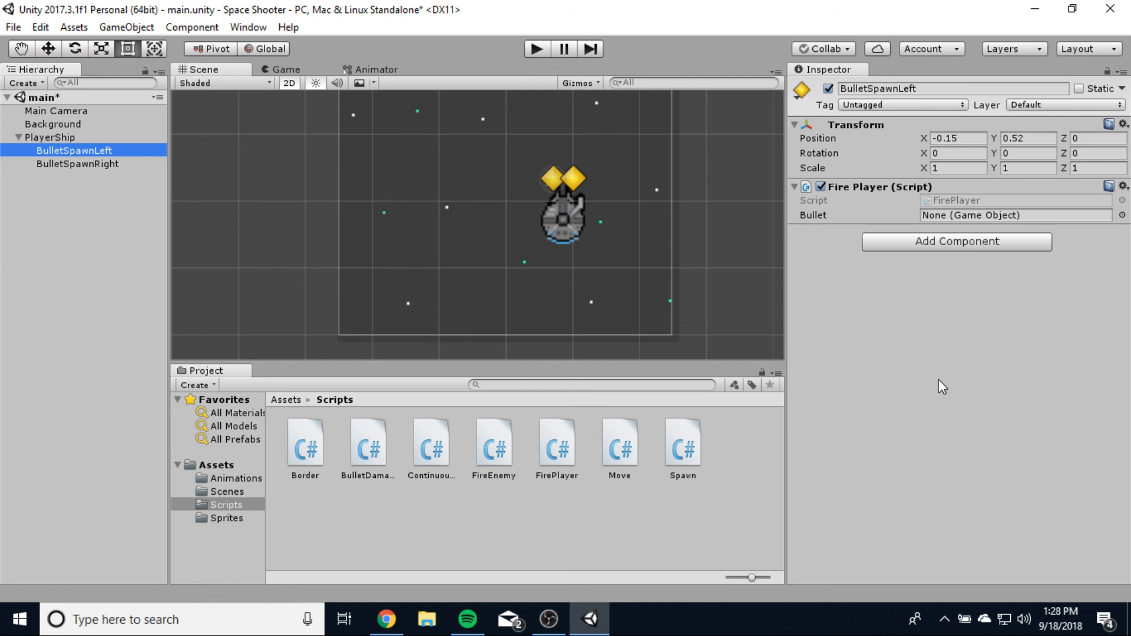
{"action": "left_click", "coordinate": [549, 619]}
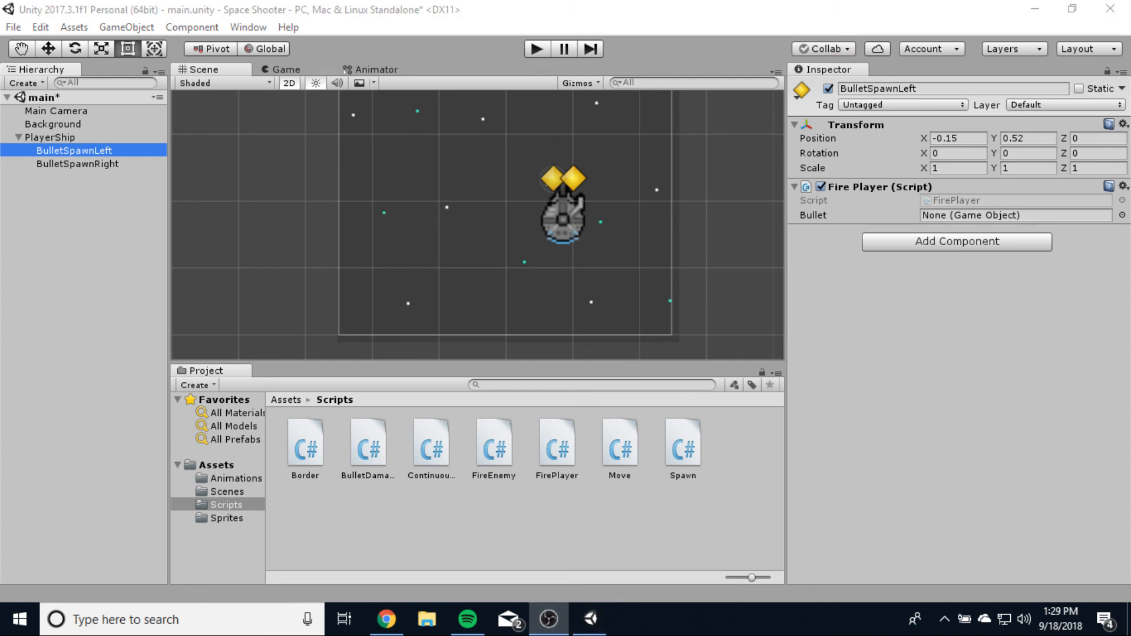